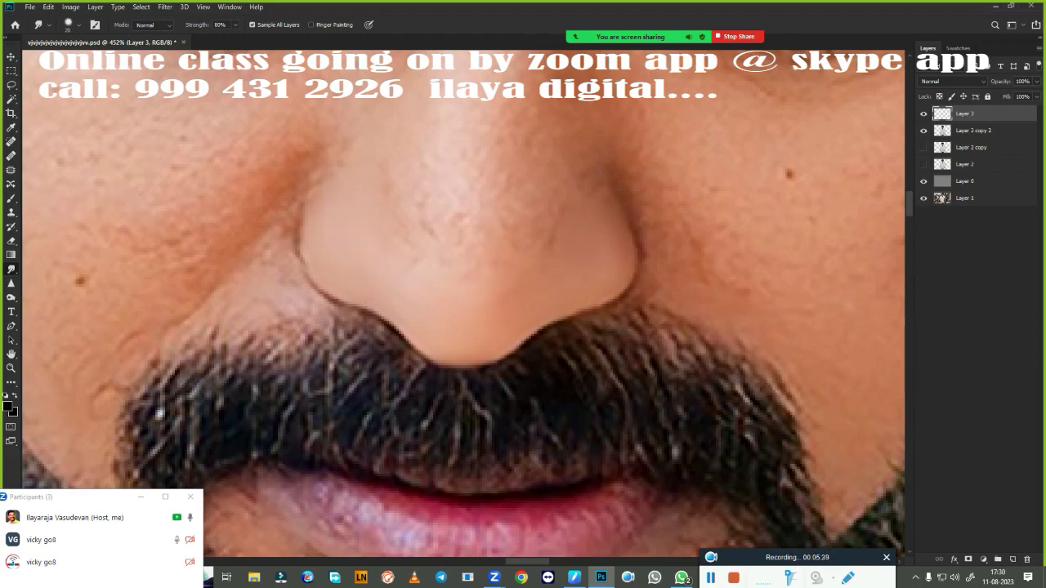
- Smudge the nose-tip creases smooth, toggling Layer 2 copy 2 off and on to compare
{"action": "scroll", "coordinate": [503, 358], "scroll_direction": "down", "scroll_amount": 3}
{"action": "scroll", "coordinate": [523, 392], "scroll_direction": "up", "scroll_amount": 2}
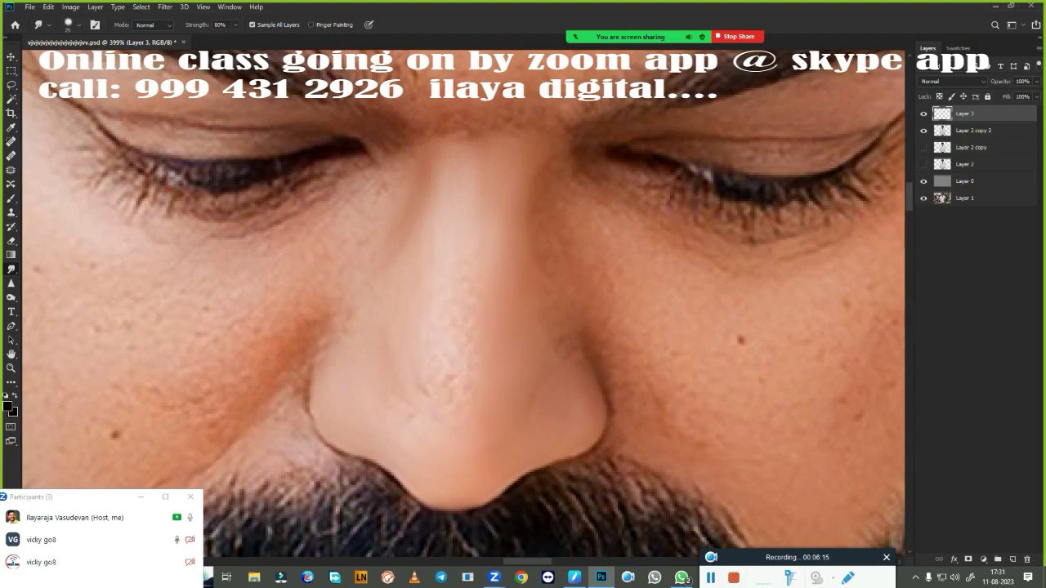
{"action": "left_click_drag", "start_coordinate": [451, 416], "coordinate": [457, 332]}
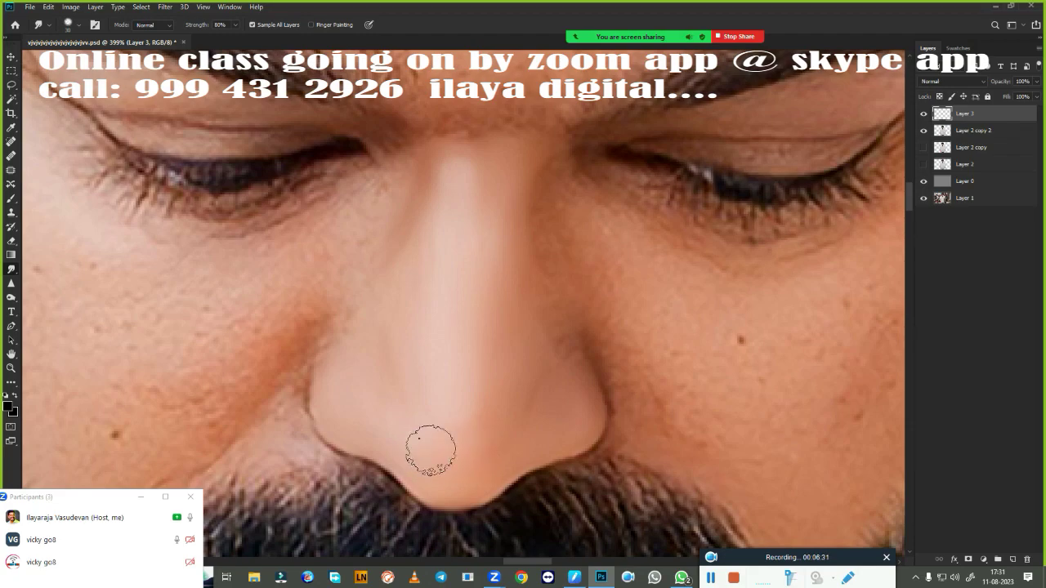
{"action": "left_click", "coordinate": [924, 130]}
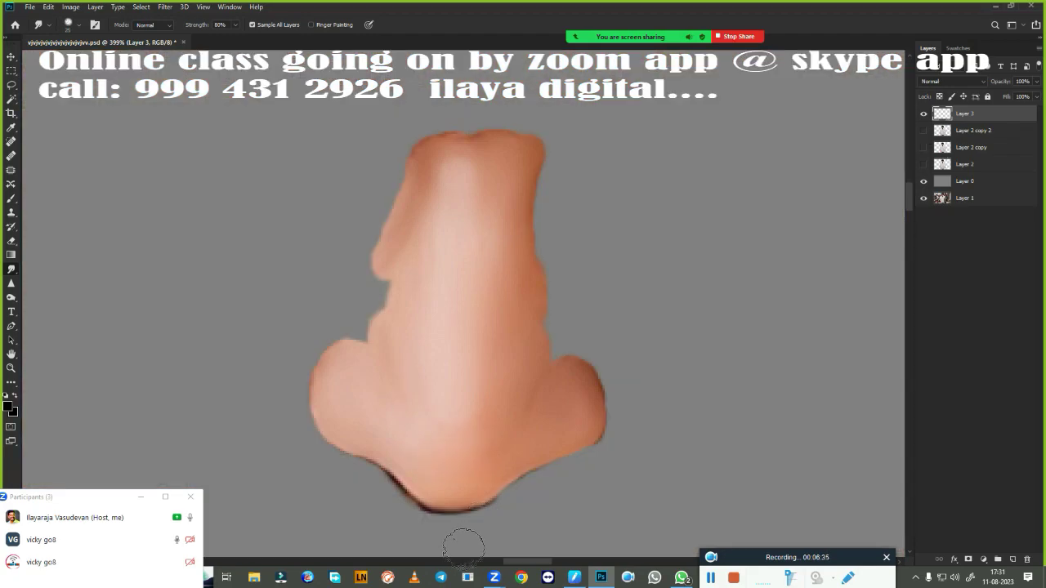
{"action": "left_click", "coordinate": [923, 130]}
{"action": "scroll", "coordinate": [573, 327], "scroll_direction": "down", "scroll_amount": 3}
{"action": "scroll", "coordinate": [315, 291], "scroll_direction": "up", "scroll_amount": 3}
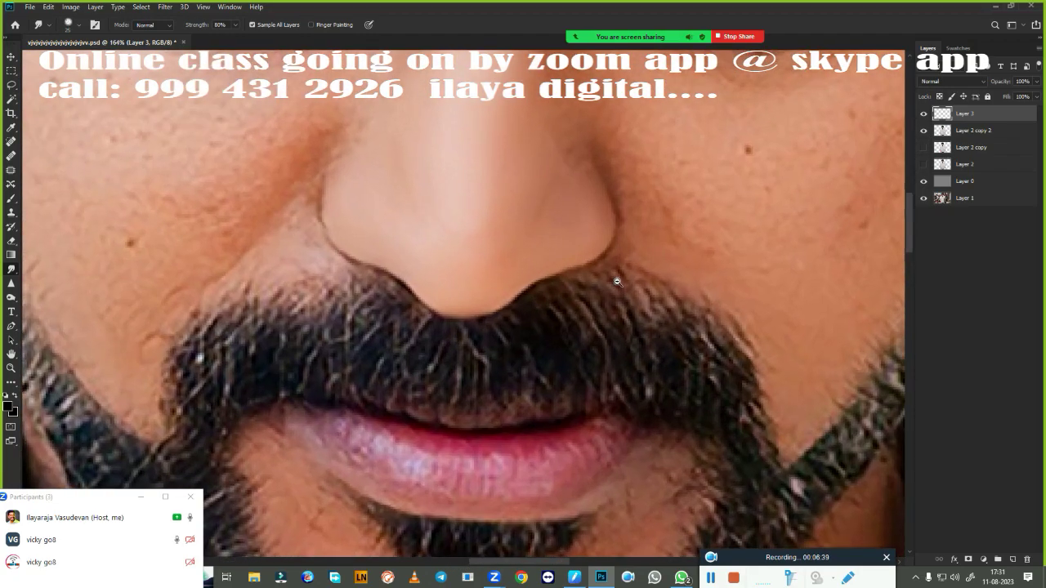
- Trace a pen path beside the nose along the moustache edge and make it a selection
{"action": "key", "text": "p"}
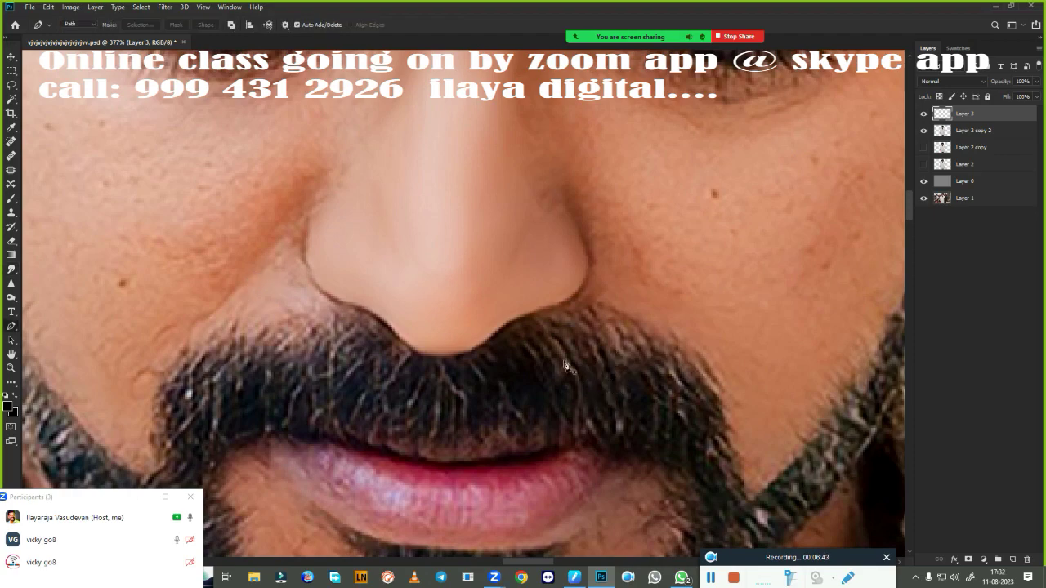
{"action": "left_click", "coordinate": [308, 208]}
{"action": "left_click", "coordinate": [336, 419]}
{"action": "left_click", "coordinate": [402, 350]}
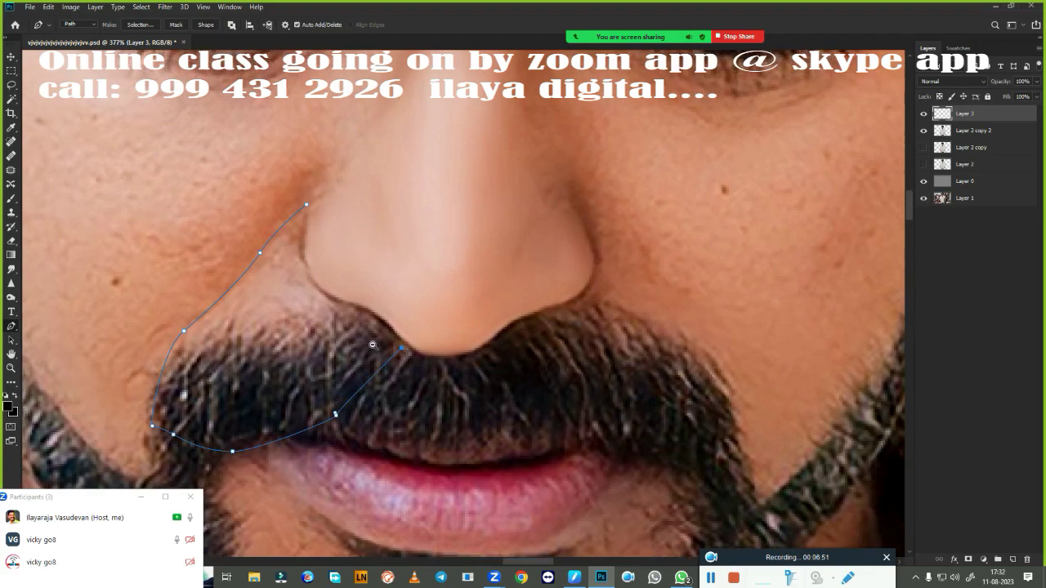
{"action": "scroll", "coordinate": [393, 324], "scroll_direction": "up", "scroll_amount": 2}
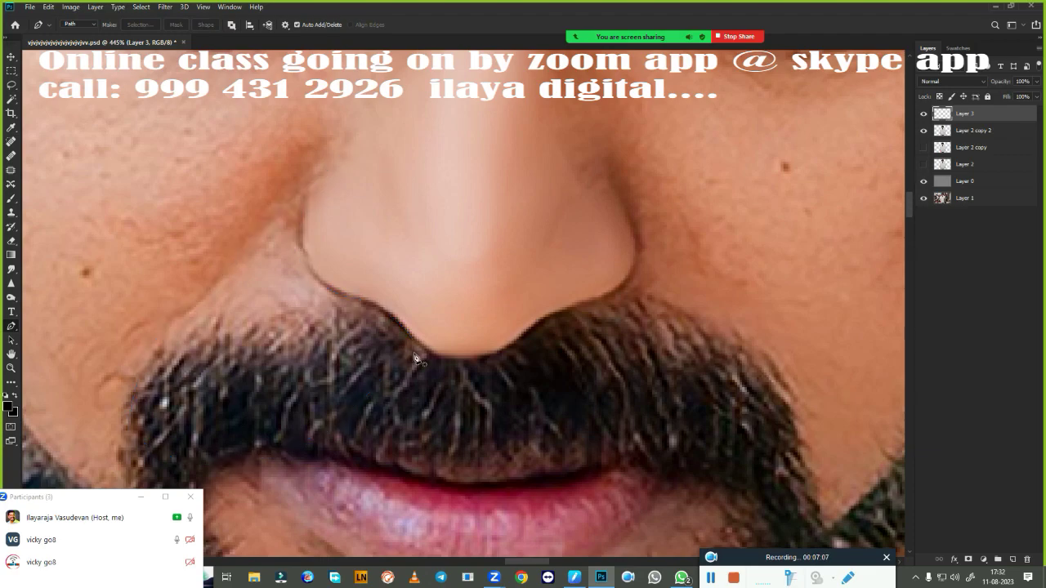
{"action": "key", "text": "Return"}
- Smudge skin down over the hairs filling the nostril-to-moustache area
{"action": "left_click_drag", "start_coordinate": [469, 383], "coordinate": [620, 383]}
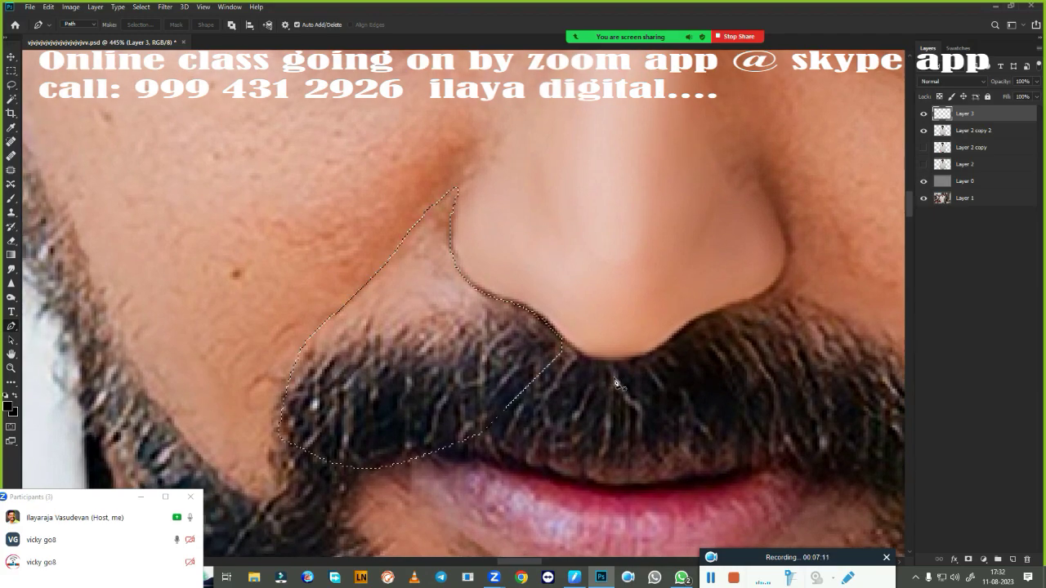
{"action": "key", "text": "r"}
{"action": "mouse_move", "coordinate": [433, 205]}
{"action": "left_mouse_down"}
{"action": "mouse_move", "coordinate": [425, 282]}
{"action": "mouse_move", "coordinate": [445, 319]}
{"action": "left_mouse_up"}
{"action": "mouse_move", "coordinate": [409, 229]}
{"action": "left_mouse_down"}
{"action": "mouse_move", "coordinate": [474, 286]}
{"action": "mouse_move", "coordinate": [450, 335]}
{"action": "left_mouse_up"}
{"action": "left_click_drag", "start_coordinate": [490, 303], "coordinate": [532, 384]}
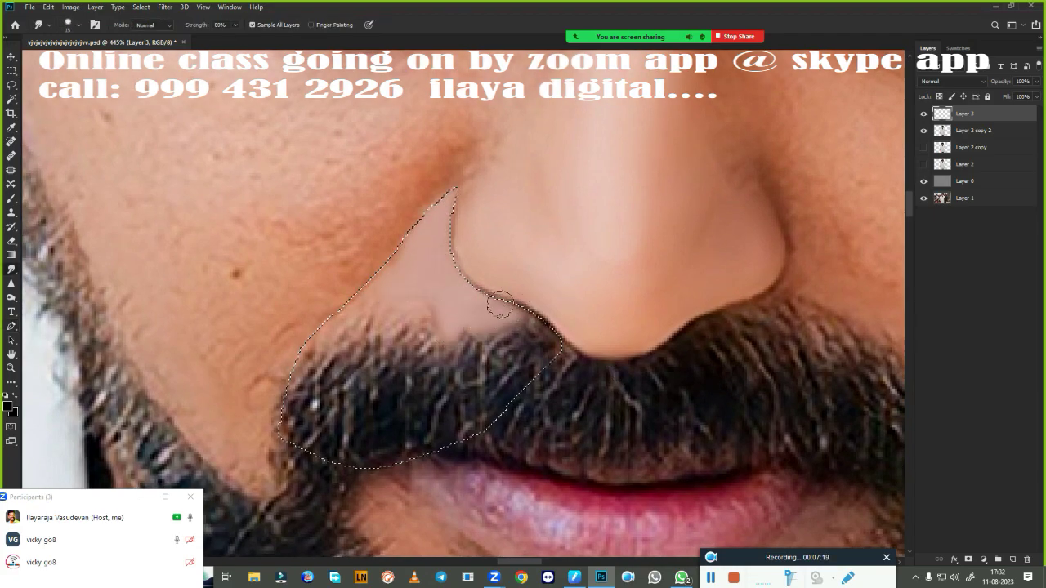
{"action": "left_click_drag", "start_coordinate": [507, 278], "coordinate": [384, 318]}
{"action": "mouse_move", "coordinate": [392, 254]}
{"action": "left_mouse_down"}
{"action": "mouse_move", "coordinate": [367, 287]}
{"action": "mouse_move", "coordinate": [417, 326]}
{"action": "mouse_move", "coordinate": [343, 360]}
{"action": "left_mouse_up"}
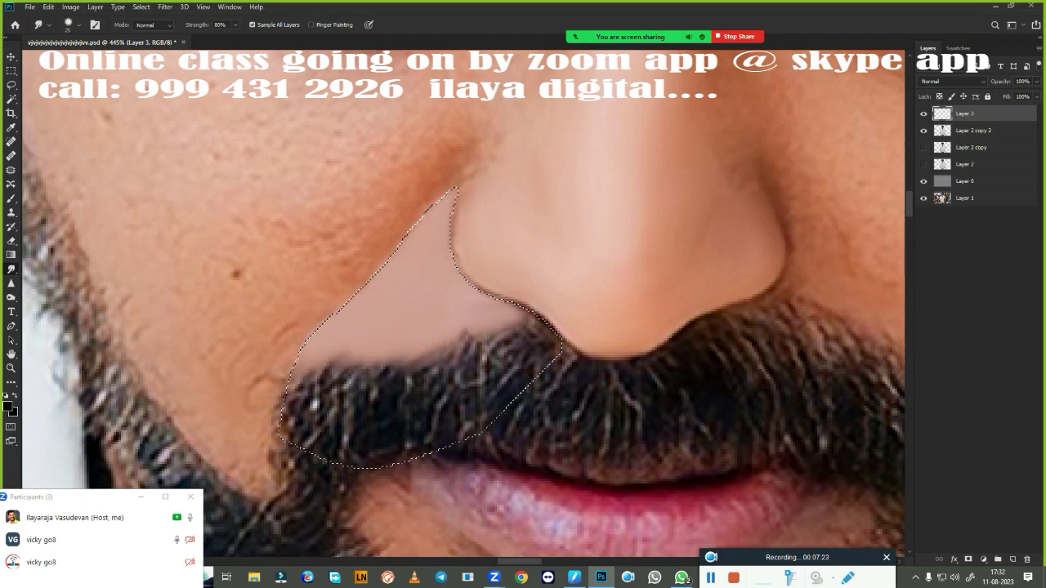
{"action": "left_click_drag", "start_coordinate": [433, 205], "coordinate": [352, 327]}
{"action": "left_click_drag", "start_coordinate": [531, 335], "coordinate": [523, 392]}
{"action": "left_click_drag", "start_coordinate": [458, 294], "coordinate": [433, 335]}
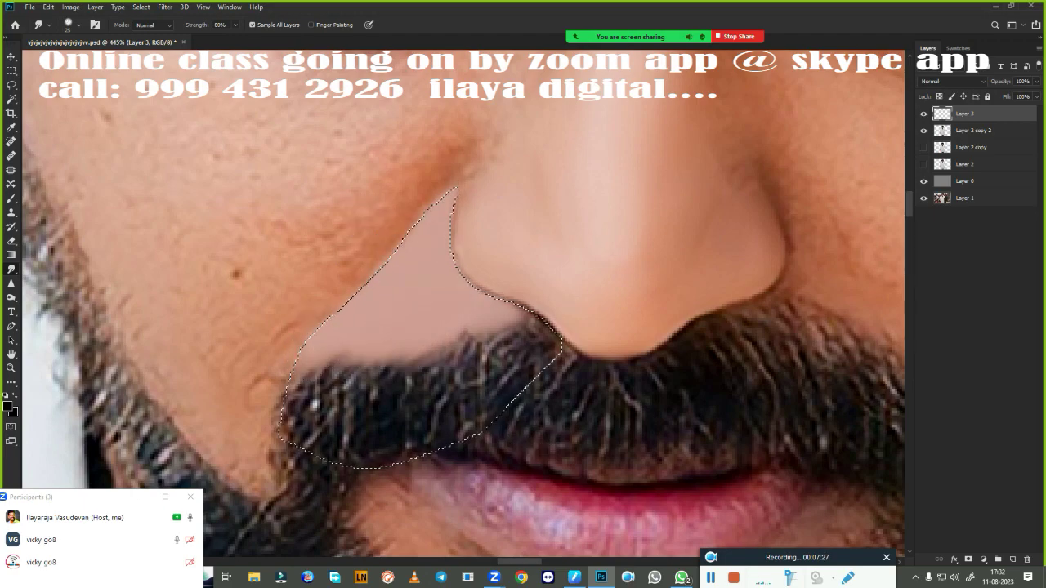
- Erase some smudged skin with a larger eraser to restore the moustache hair edge
{"action": "key", "text": "e"}
{"action": "key", "text": "bracketright"}
{"action": "key", "text": "bracketright"}
{"action": "key", "text": "bracketright"}
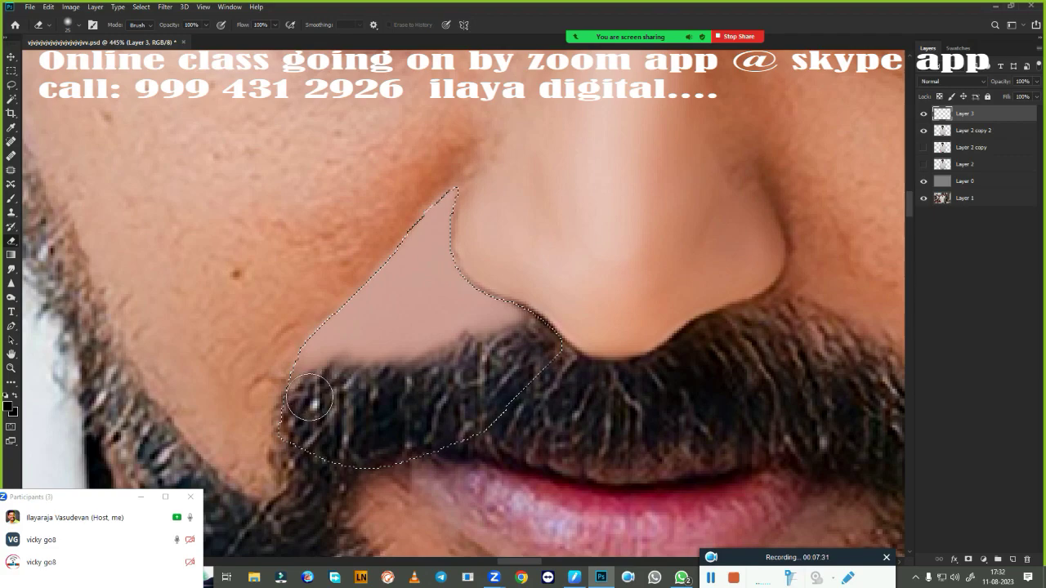
{"action": "mouse_move", "coordinate": [302, 384]}
{"action": "left_mouse_down"}
{"action": "mouse_move", "coordinate": [478, 360]}
{"action": "mouse_move", "coordinate": [523, 384]}
{"action": "mouse_move", "coordinate": [539, 327]}
{"action": "mouse_move", "coordinate": [343, 363]}
{"action": "left_mouse_up"}
{"action": "key", "text": "ctrl+0"}
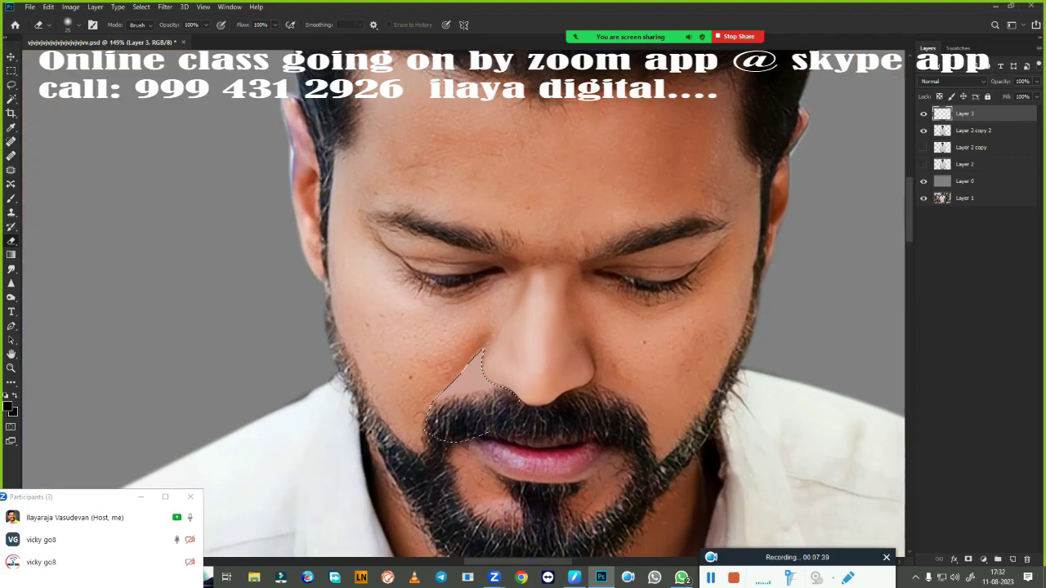
{"action": "scroll", "coordinate": [529, 385], "scroll_direction": "up", "scroll_amount": 5}
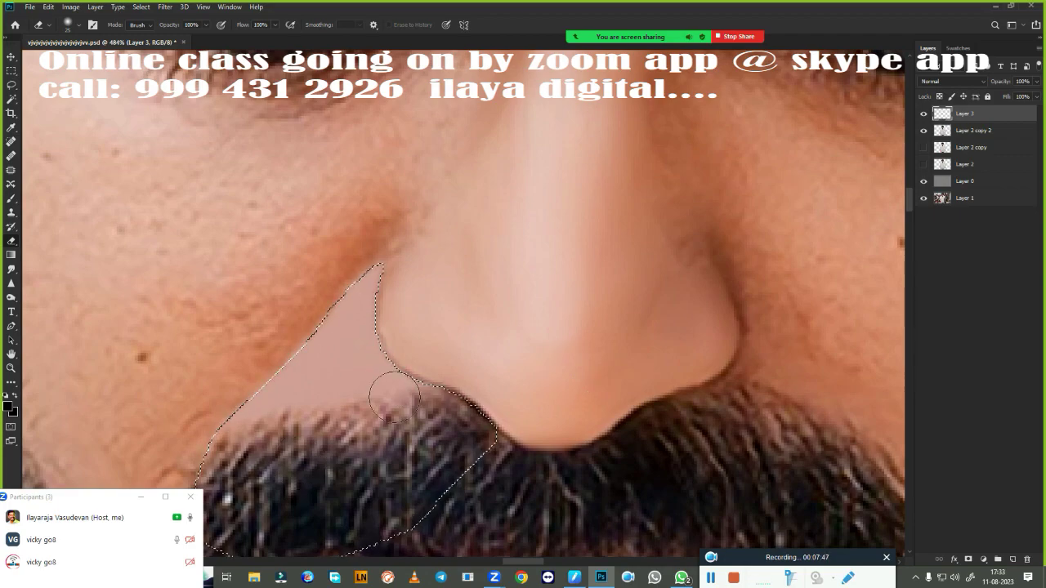
- Feather the selection by 2 px and blend skin along its left edge
{"action": "key", "text": "shift+F6"}
{"action": "key", "text": "Return"}
{"action": "left_click_drag", "start_coordinate": [480, 344], "coordinate": [581, 318]}
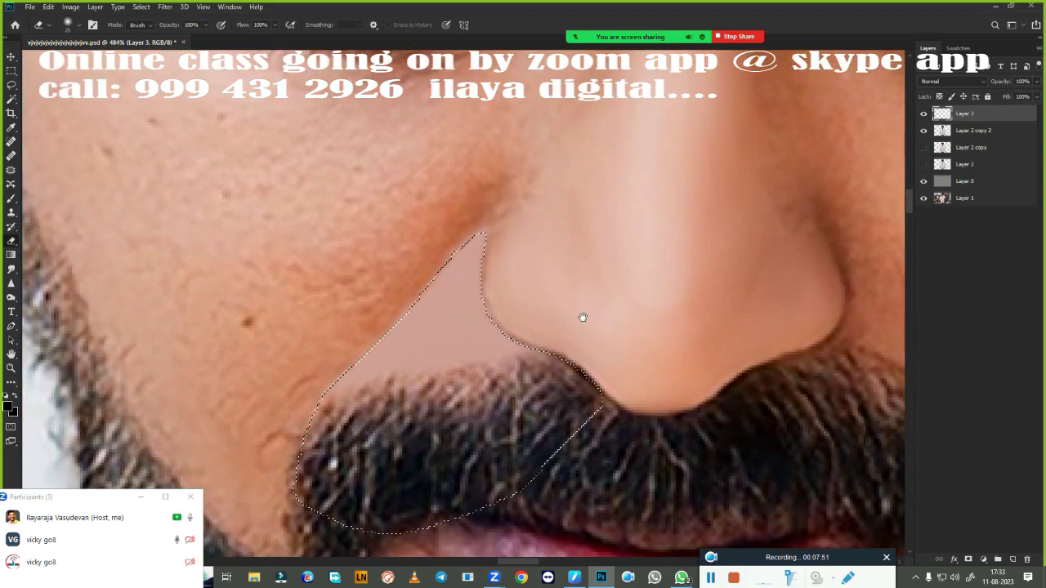
{"action": "key", "text": "r"}
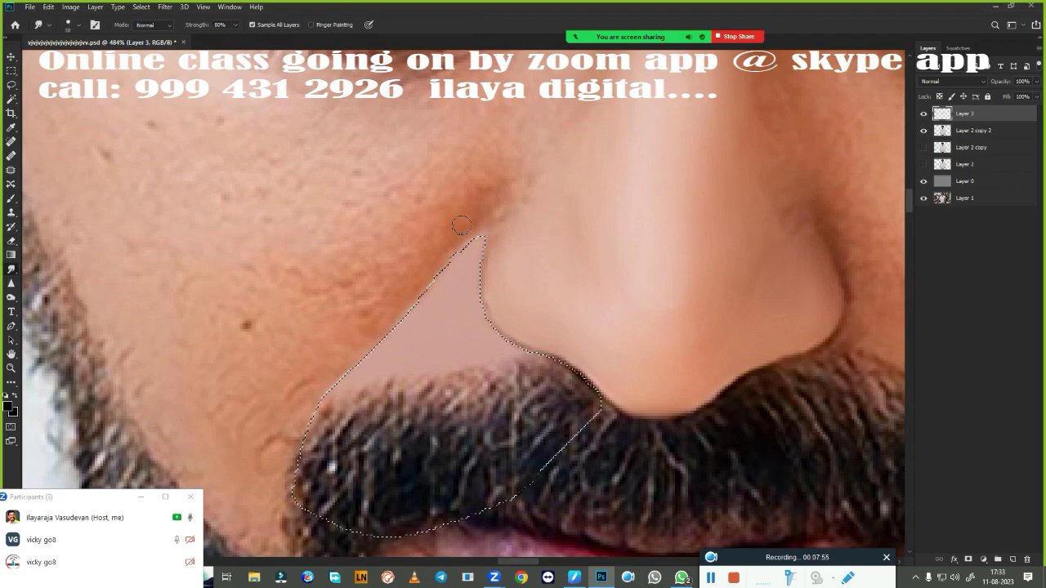
{"action": "key", "text": "bracketright"}
{"action": "left_click_drag", "start_coordinate": [454, 241], "coordinate": [355, 341]}
- Fine-tune the smudge brush size and review the whole face with the eraser ready
{"action": "key", "text": "bracketright"}
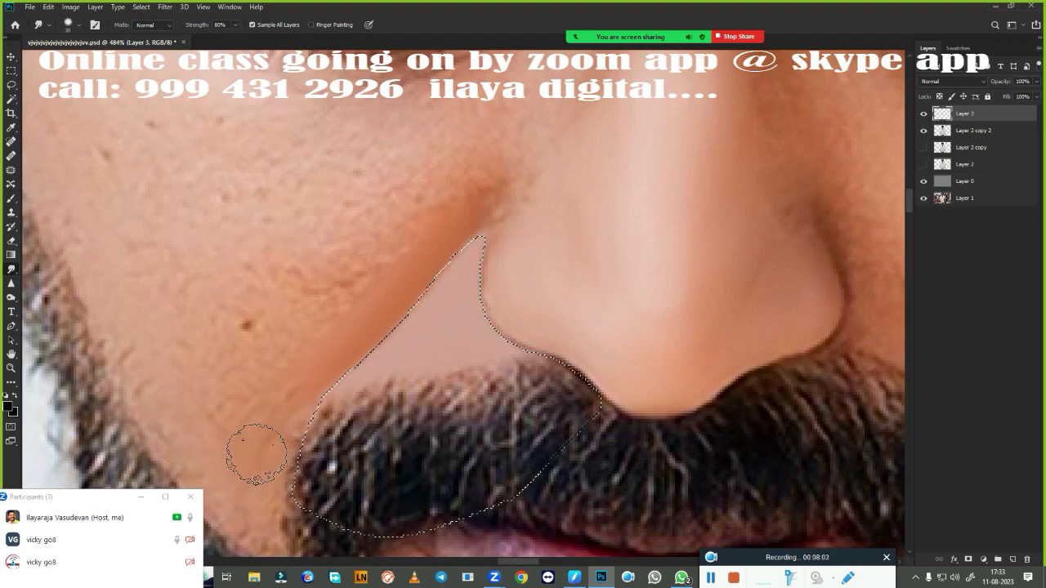
{"action": "key", "text": "bracketright"}
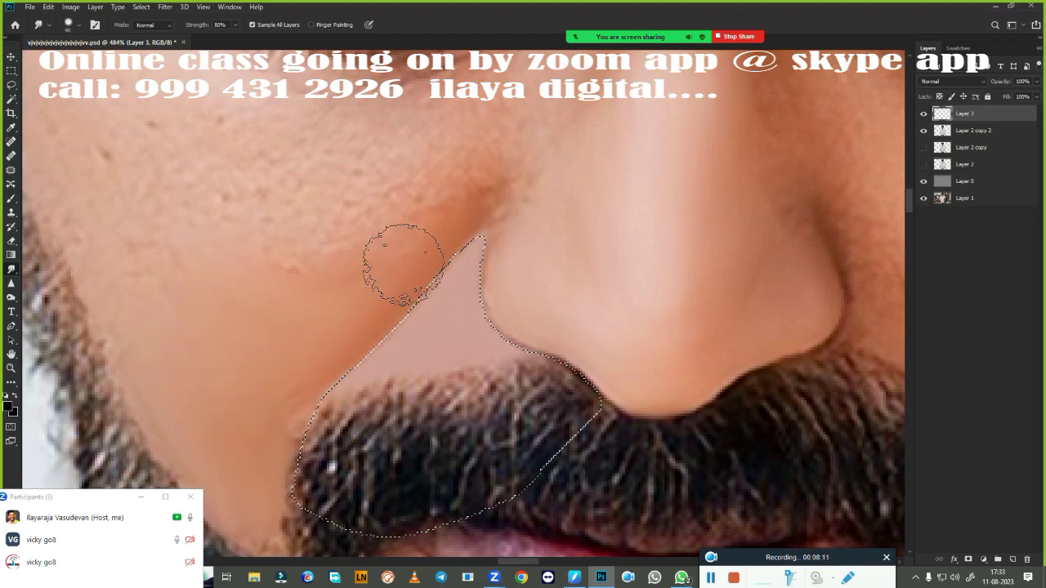
{"action": "key", "text": "bracketright"}
{"action": "key", "text": "bracketright"}
{"action": "key", "text": "bracketleft"}
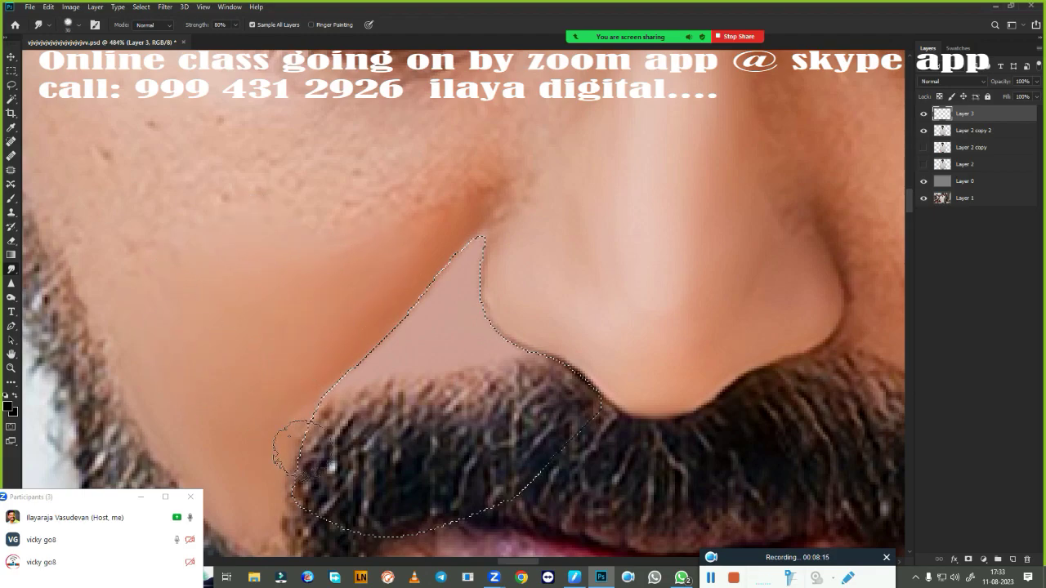
{"action": "key", "text": "bracketleft"}
{"action": "key", "text": "bracketleft"}
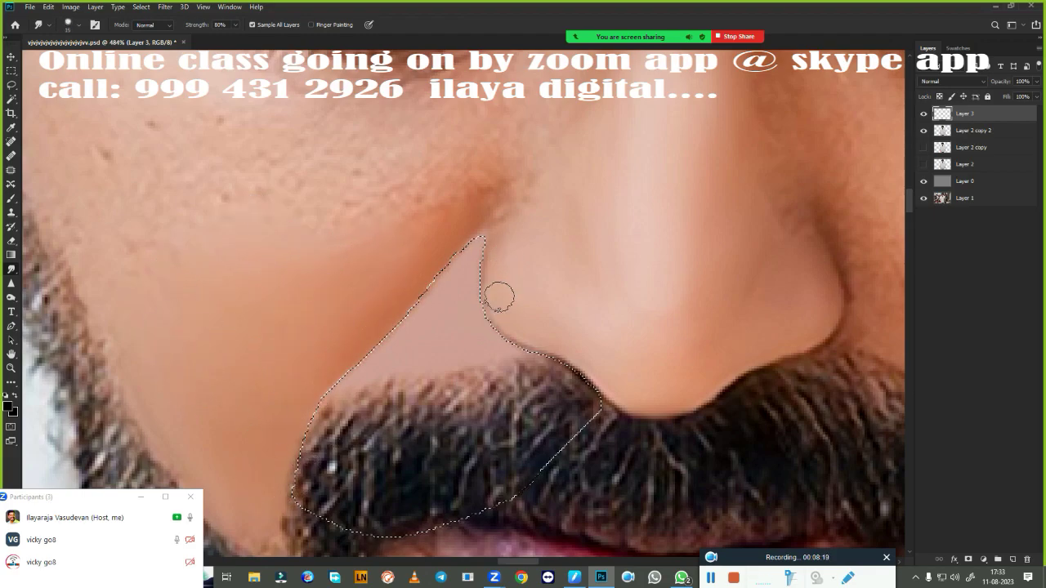
{"action": "key", "text": "bracketleft"}
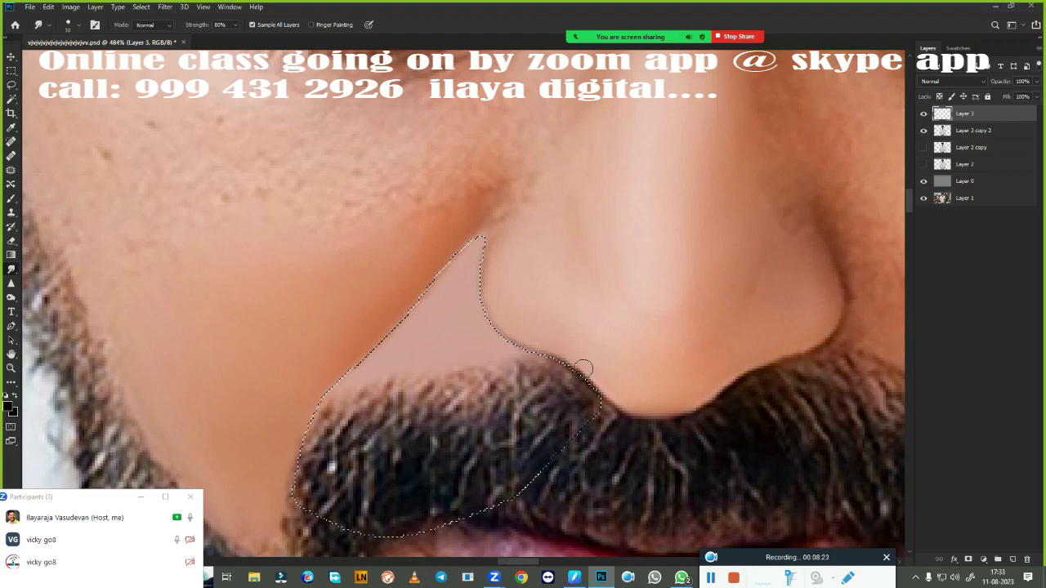
{"action": "key", "text": "ctrl+0"}
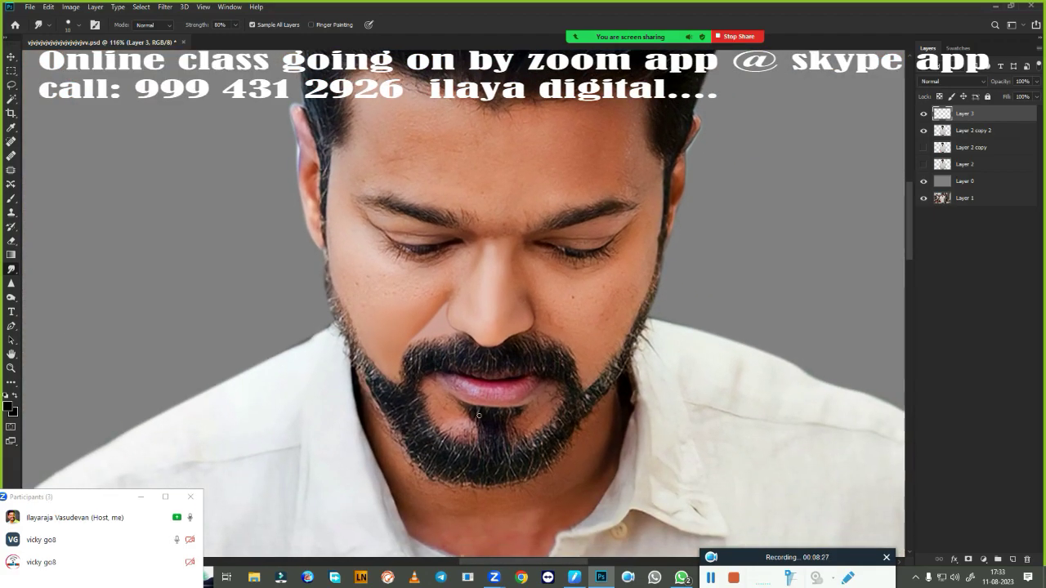
{"action": "scroll", "coordinate": [425, 364], "scroll_direction": "up", "scroll_amount": 3}
{"action": "key", "text": "e"}
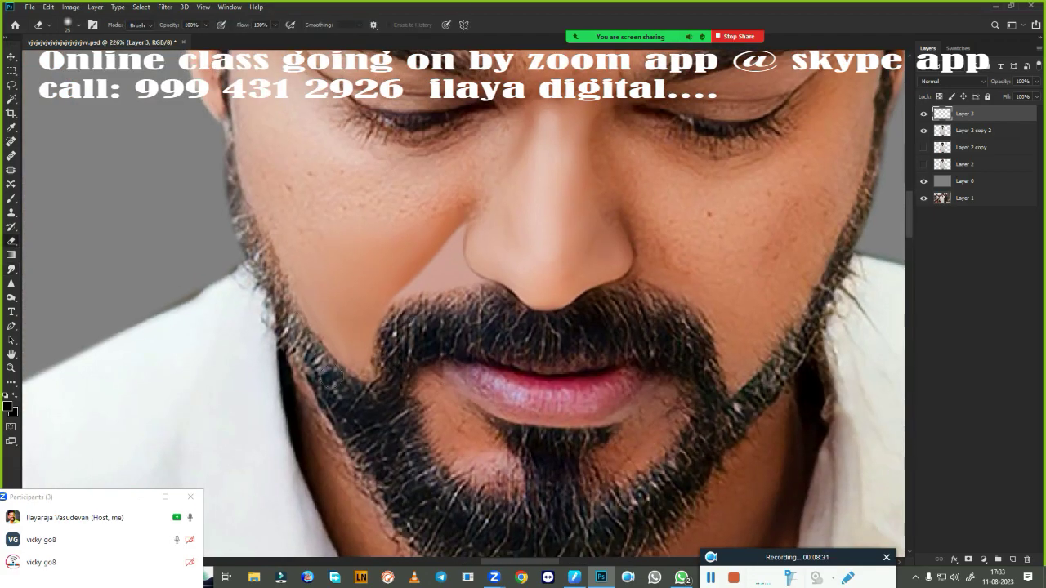
{"action": "scroll", "coordinate": [491, 451], "scroll_direction": "down", "scroll_amount": 2}
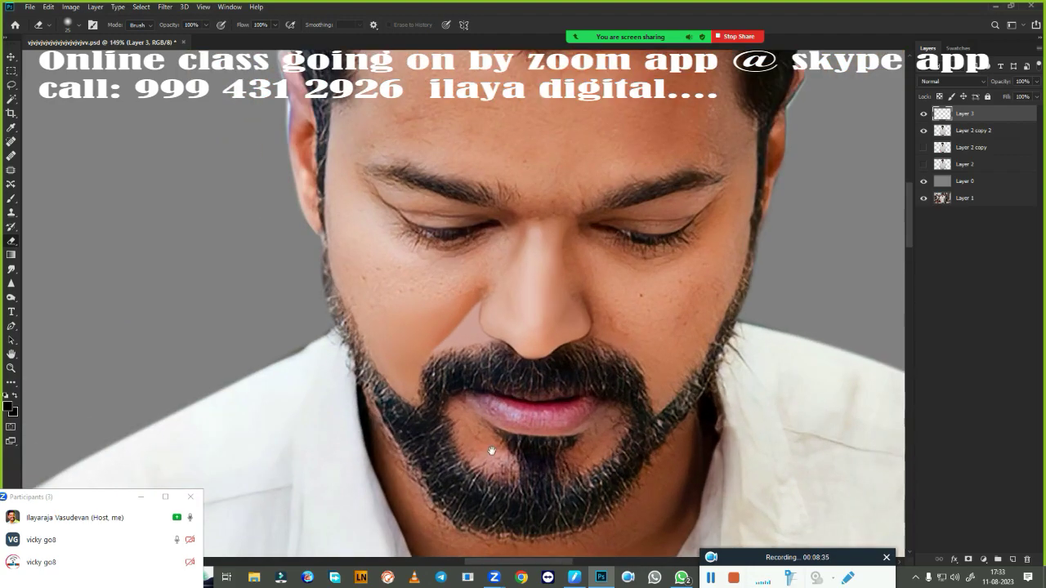
{"action": "scroll", "coordinate": [607, 358], "scroll_direction": "up", "scroll_amount": 3}
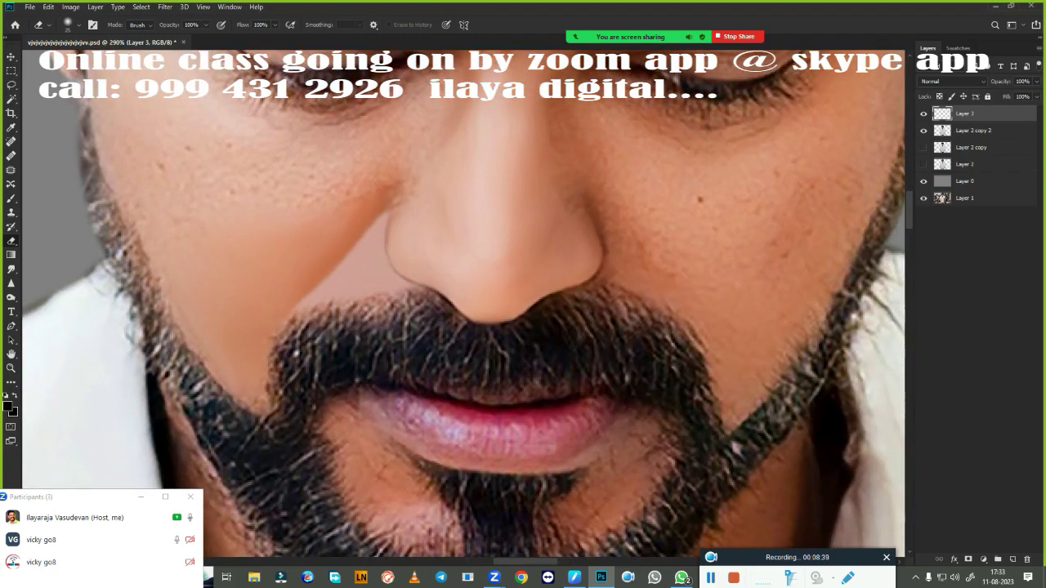
{"action": "scroll", "coordinate": [632, 351], "scroll_direction": "down", "scroll_amount": 1}
{"action": "scroll", "coordinate": [632, 351], "scroll_direction": "down", "scroll_amount": 1}
- Redraw a pen path beside the nose and convert it into a selection
{"action": "key", "text": "p"}
{"action": "scroll", "coordinate": [572, 344], "scroll_direction": "down", "scroll_amount": 1}
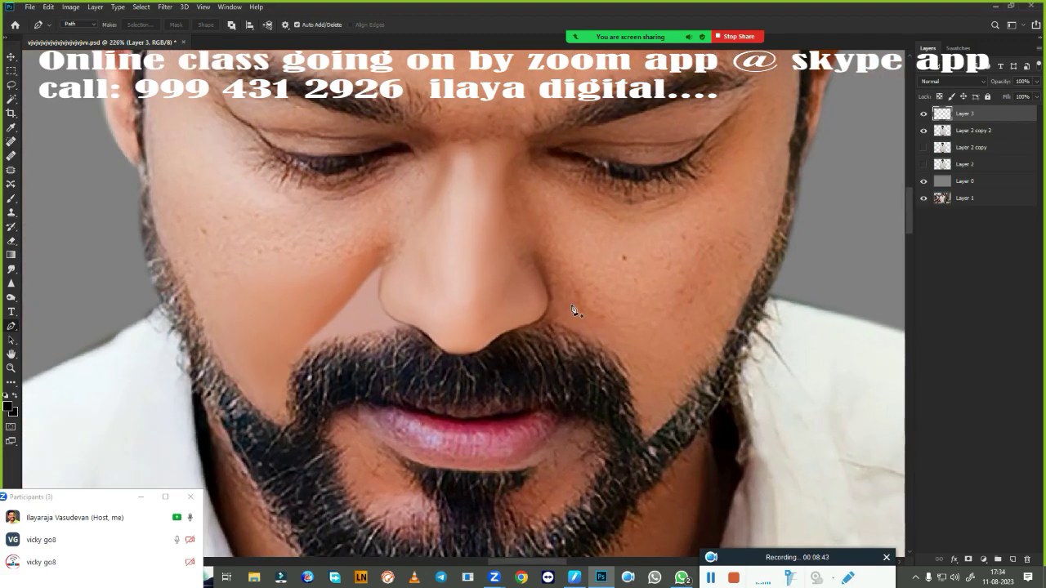
{"action": "scroll", "coordinate": [573, 310], "scroll_direction": "up", "scroll_amount": 2}
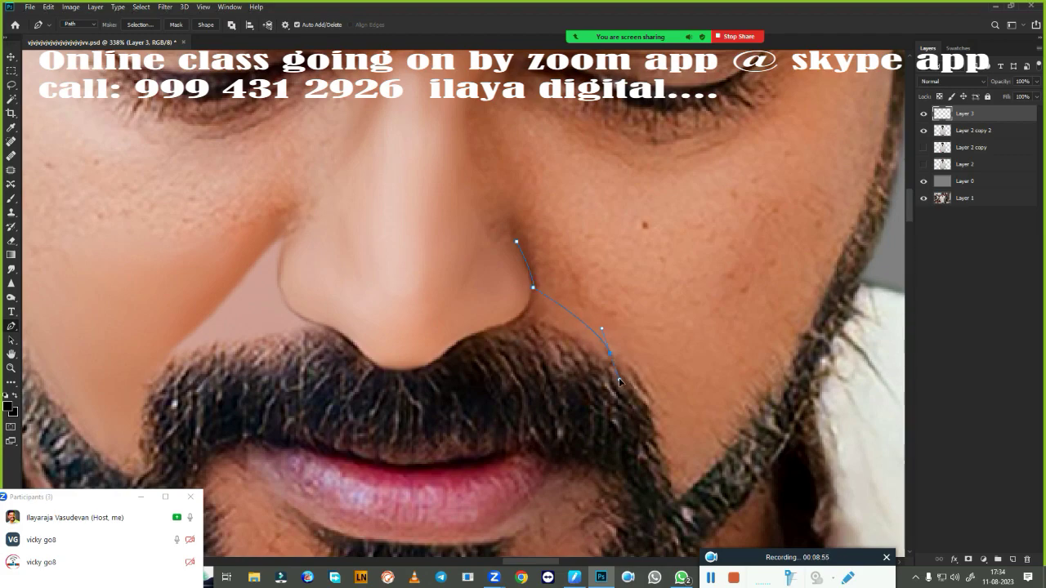
{"action": "key", "text": "ctrl+z"}
{"action": "key", "text": "ctrl+z"}
{"action": "key", "text": "ctrl+z"}
{"action": "key", "text": "ctrl+Return"}
{"action": "scroll", "coordinate": [605, 377], "scroll_direction": "up", "scroll_amount": 3}
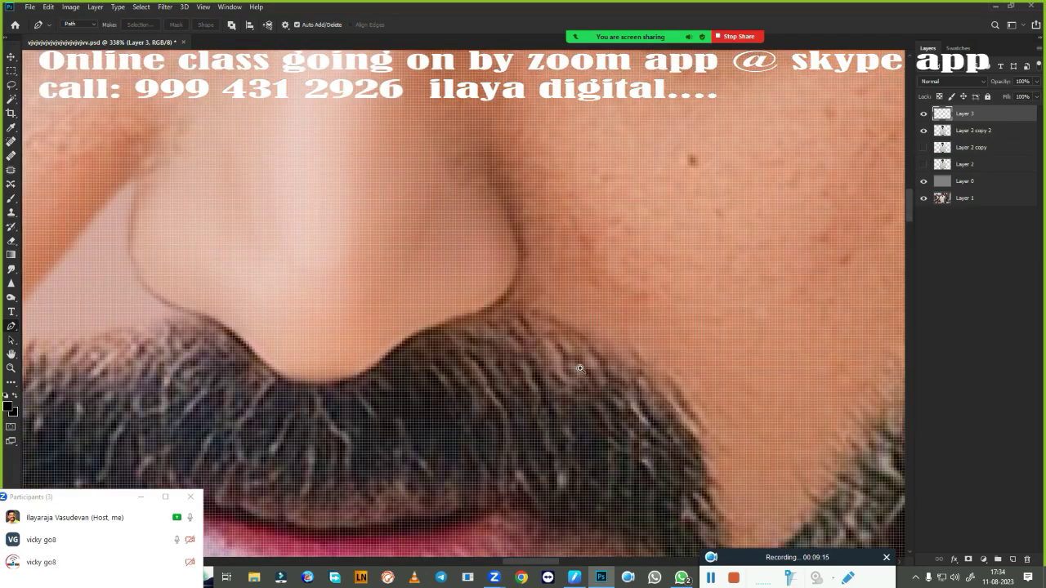
- Smudge the moustache hairs into soft strands, erasing back where needed
{"action": "key", "text": "r"}
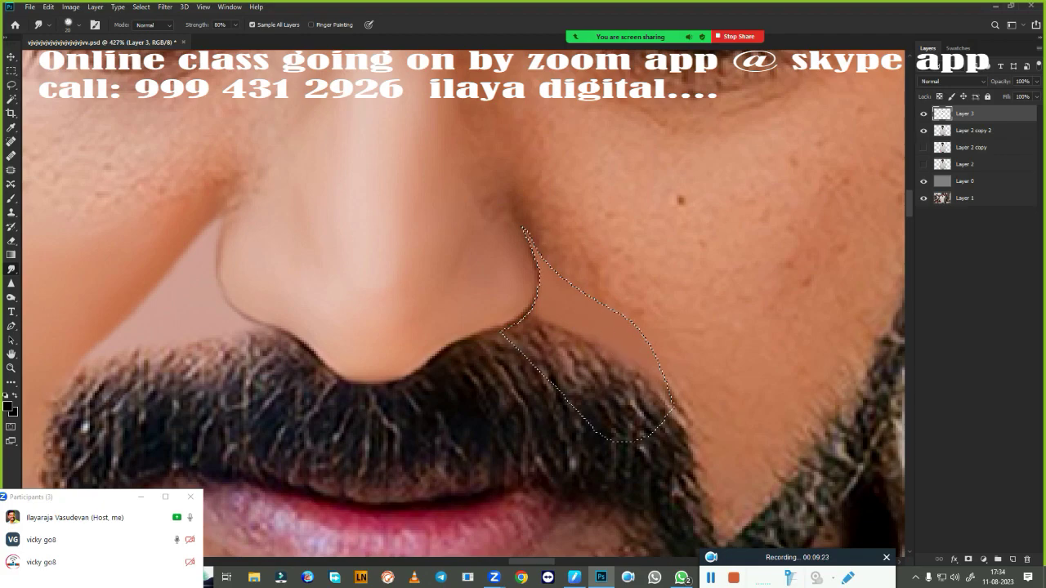
{"action": "key", "text": "e"}
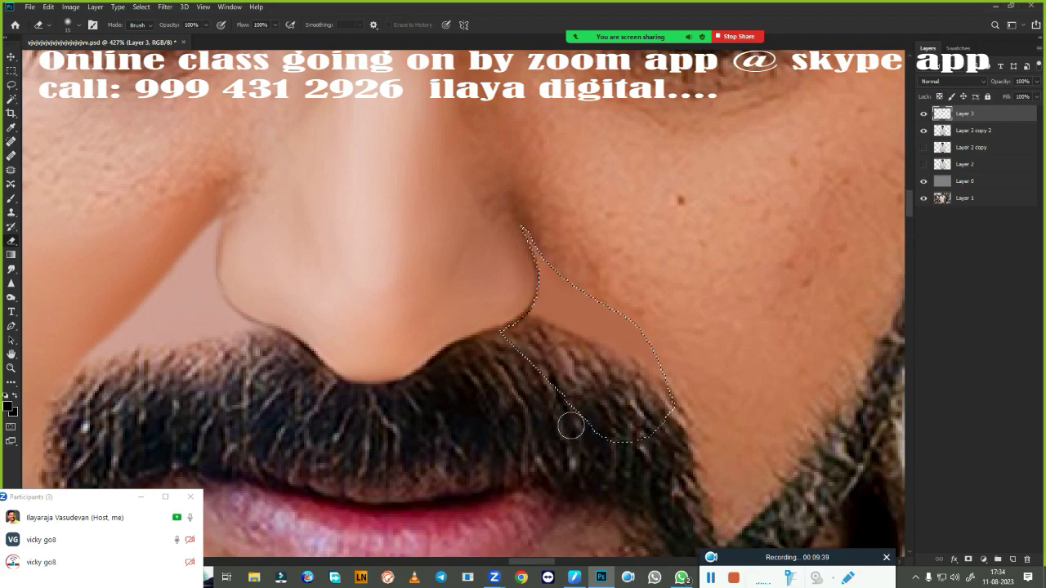
{"action": "left_click", "coordinate": [11, 268]}
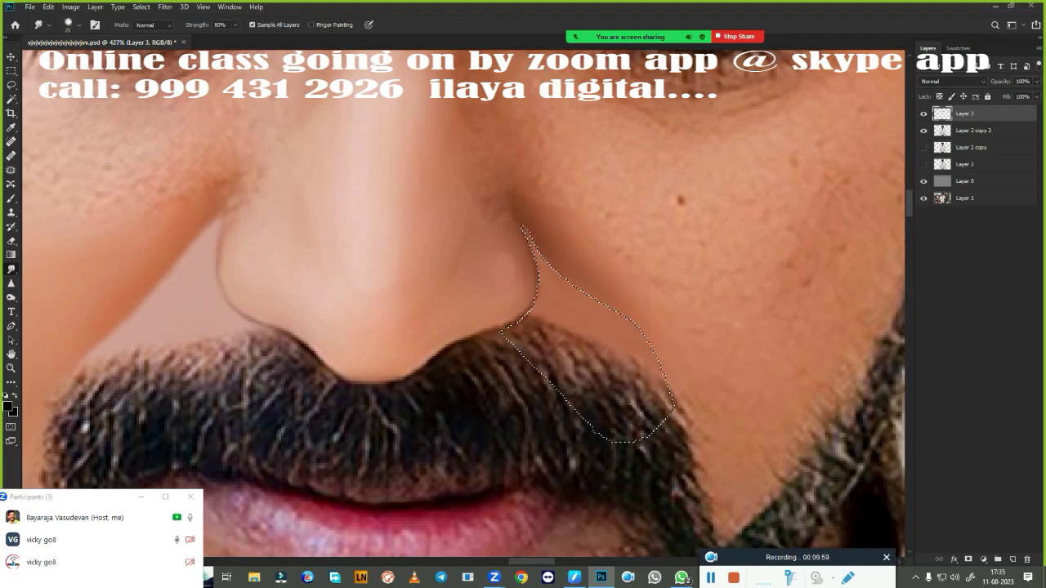
{"action": "scroll", "coordinate": [601, 339], "scroll_direction": "down", "scroll_amount": 5}
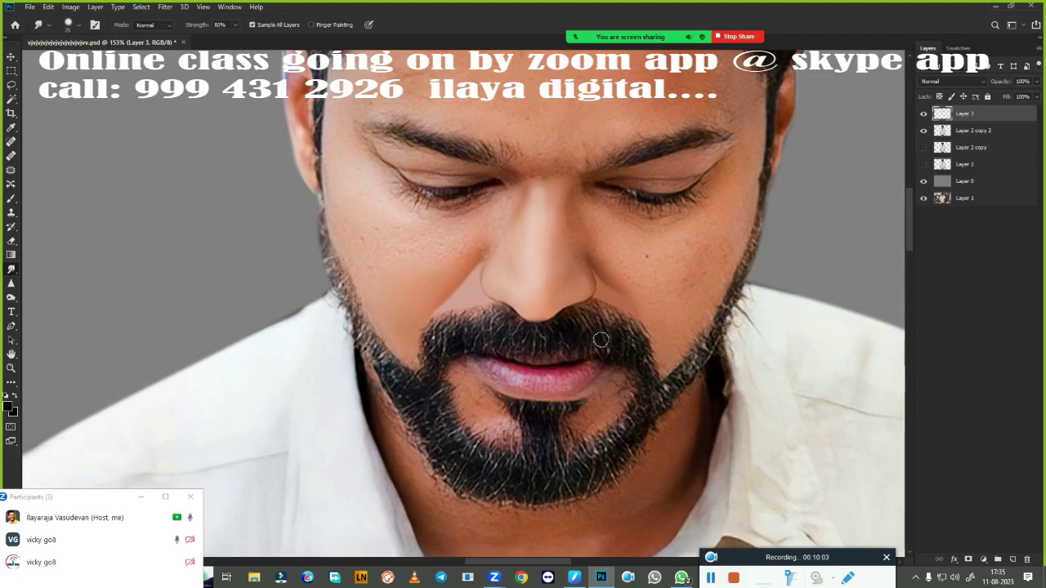
- Choose a soft brush at 0% hardness and set the Mixer Brush to Very Wet, Light Mix
{"action": "scroll", "coordinate": [601, 339], "scroll_direction": "up", "scroll_amount": 5}
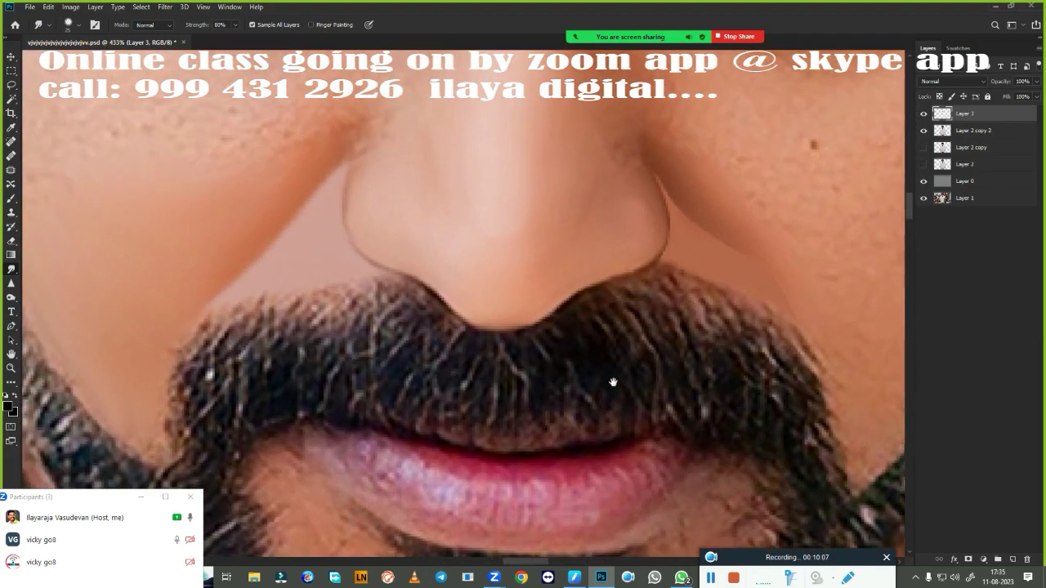
{"action": "scroll", "coordinate": [613, 382], "scroll_direction": "down", "scroll_amount": 5}
{"action": "scroll", "coordinate": [635, 378], "scroll_direction": "up", "scroll_amount": 5}
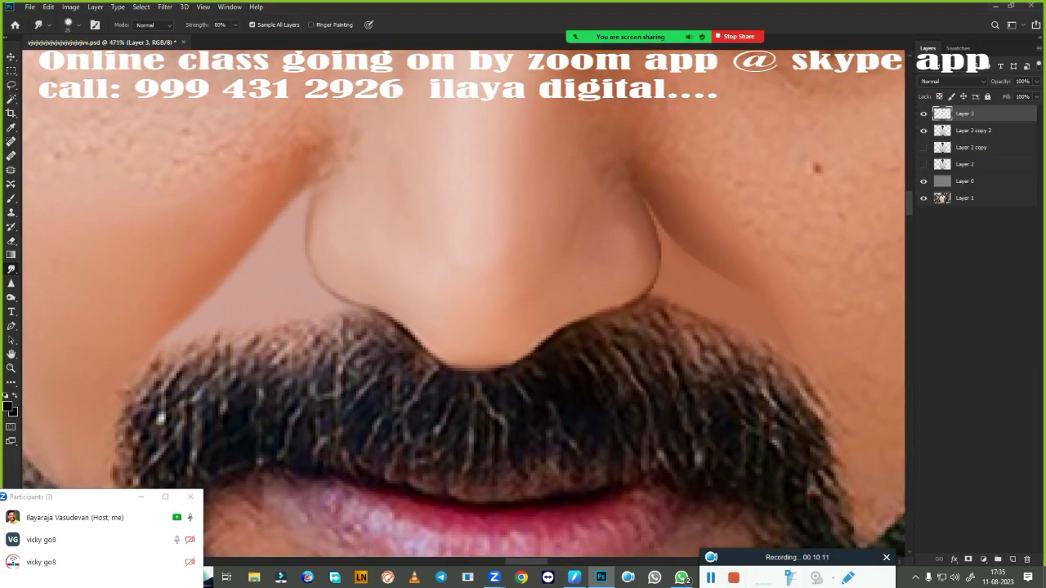
{"action": "right_click", "coordinate": [400, 133]}
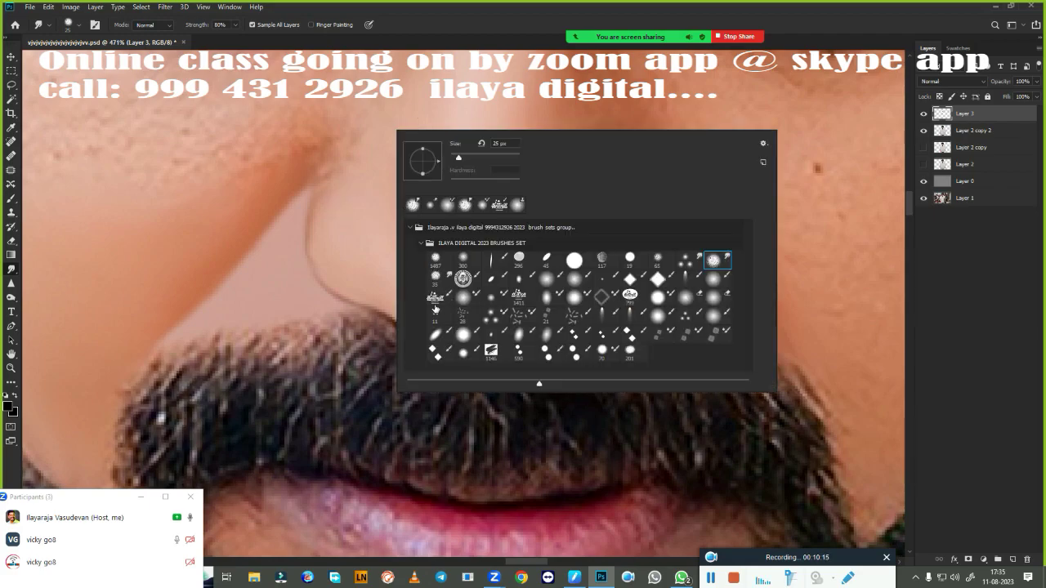
{"action": "key", "text": "b"}
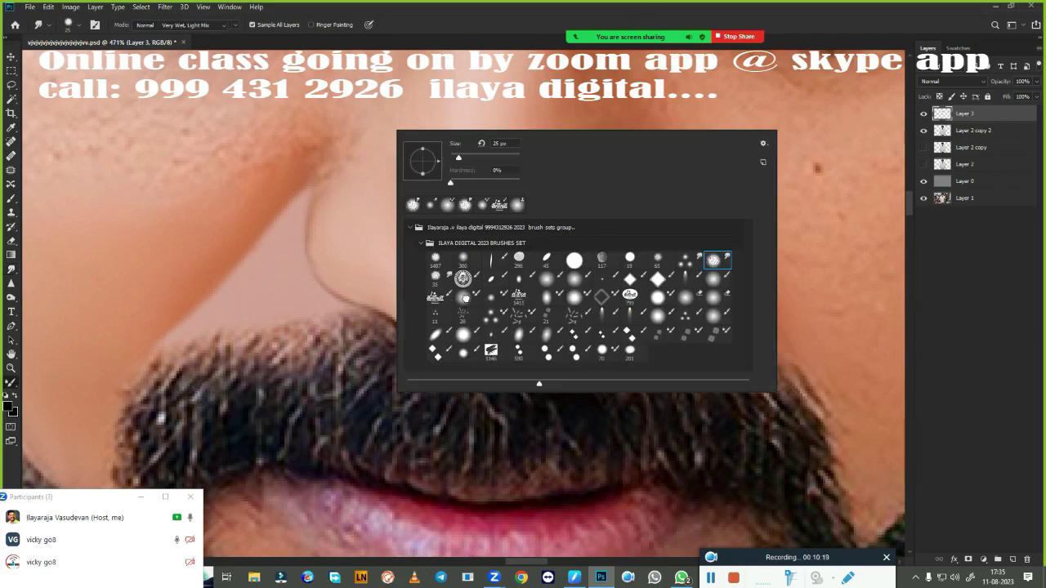
{"action": "key", "text": "Escape"}
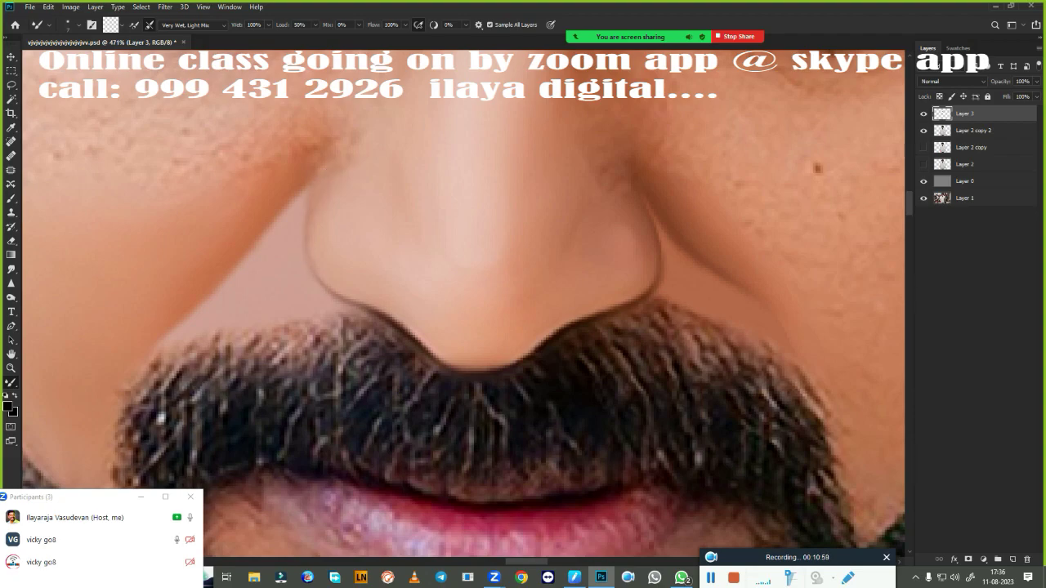
- Zoom to the right eye and blend paint over the lashes, highlight and under-eye skin
{"action": "left_click", "coordinate": [574, 338], "text": "ctrl+alt"}
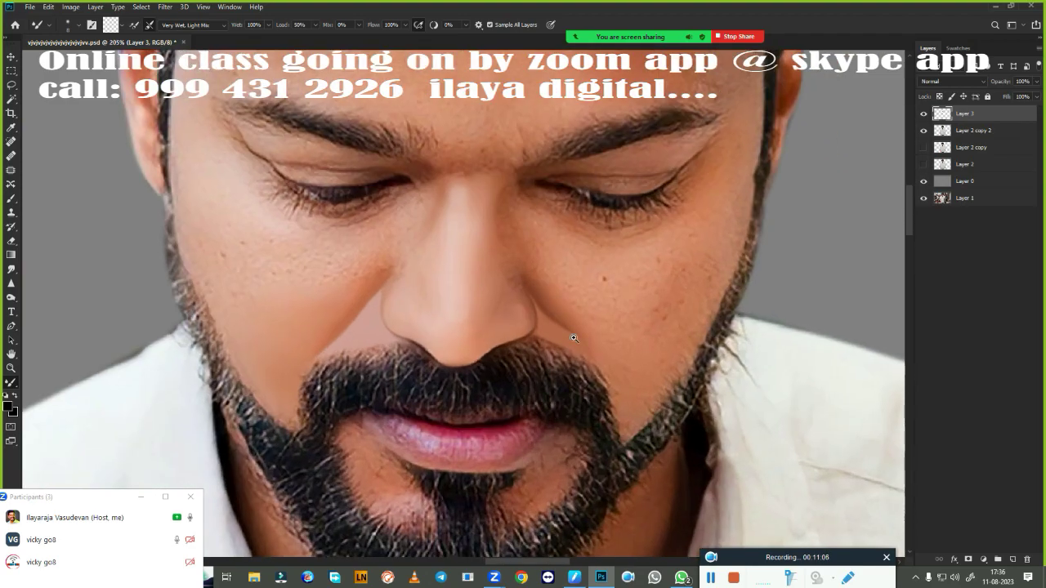
{"action": "left_click", "coordinate": [574, 338], "text": "ctrl"}
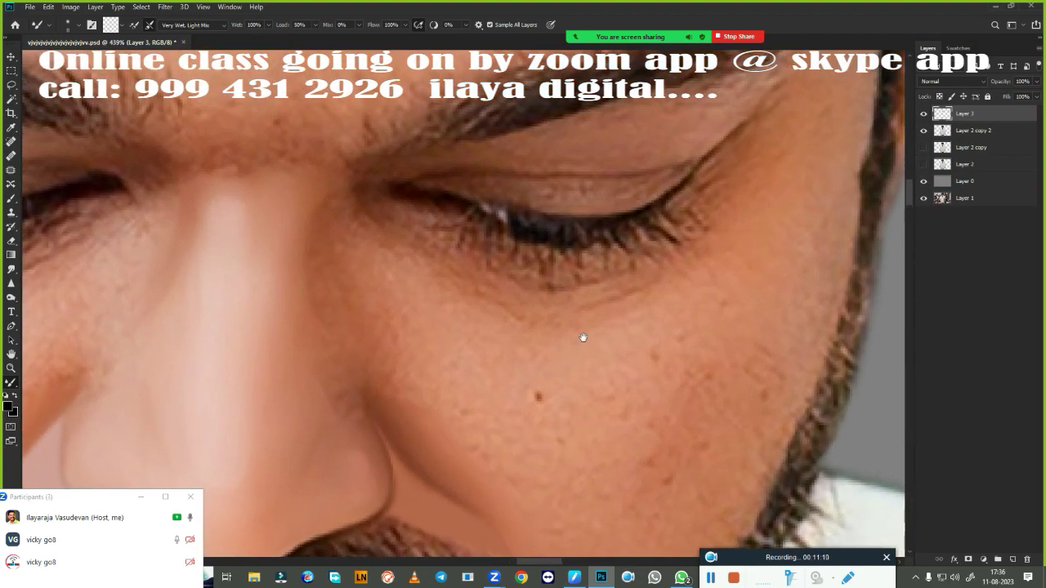
{"action": "left_click_drag", "start_coordinate": [583, 337], "coordinate": [555, 369]}
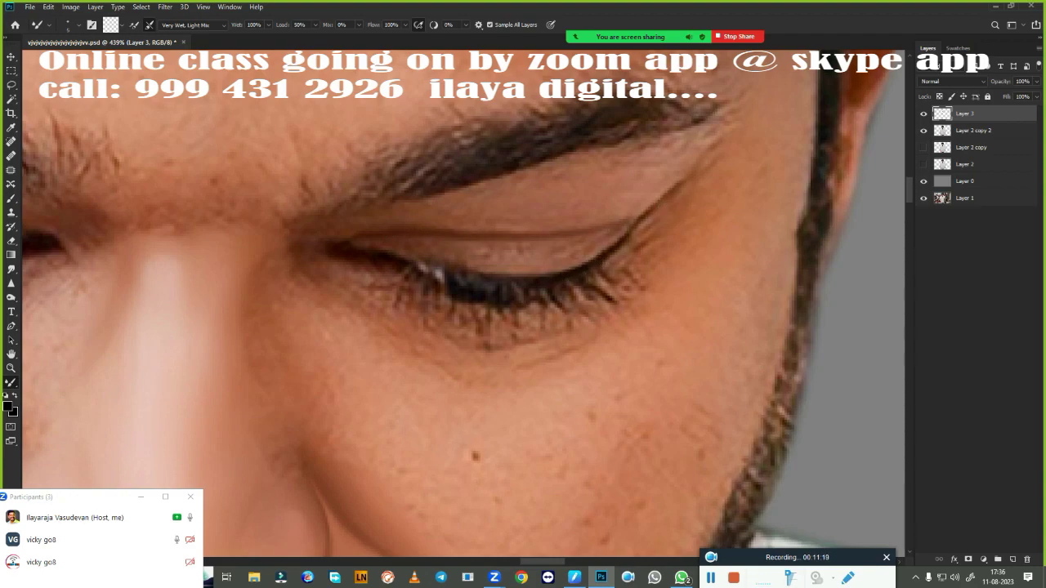
{"action": "left_click_drag", "start_coordinate": [398, 256], "coordinate": [442, 267]}
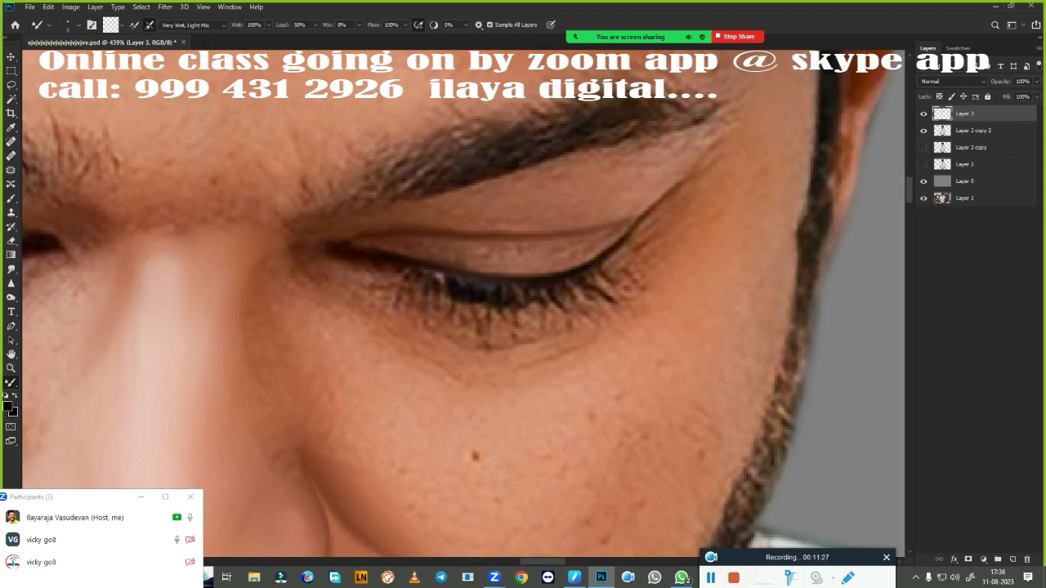
{"action": "left_click_drag", "start_coordinate": [474, 350], "coordinate": [446, 341]}
{"action": "left_click_drag", "start_coordinate": [329, 283], "coordinate": [401, 316]}
{"action": "left_click_drag", "start_coordinate": [431, 368], "coordinate": [452, 377]}
- Blend and then smudge the crease between the brow and eyelid
{"action": "left_click_drag", "start_coordinate": [449, 191], "coordinate": [694, 131]}
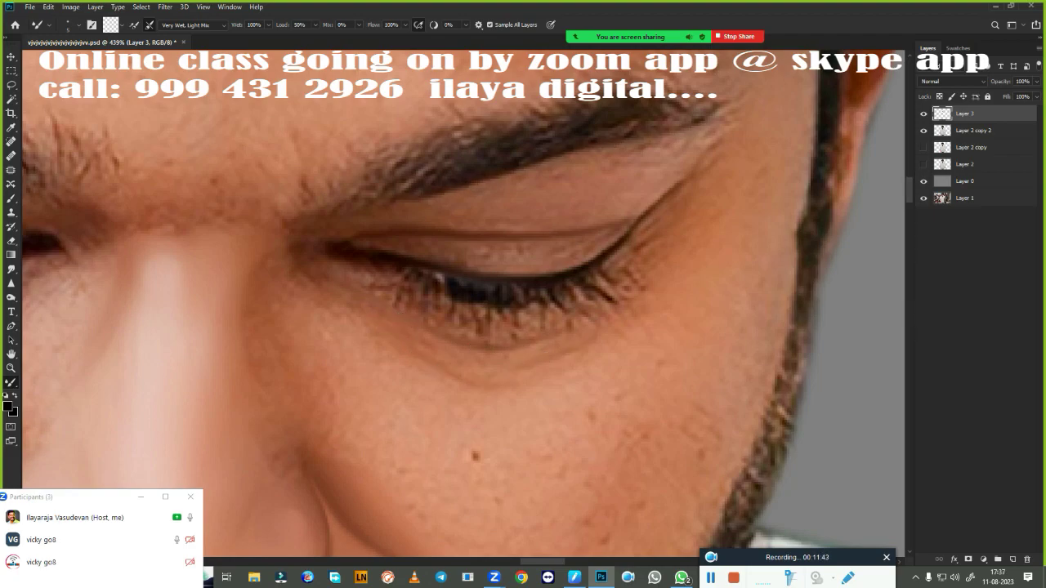
{"action": "key", "text": "r"}
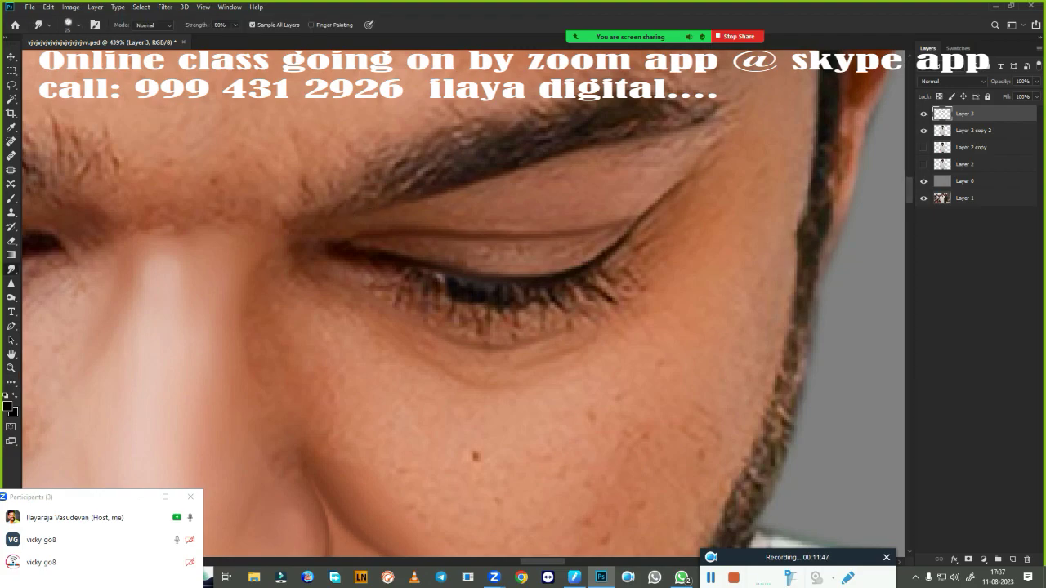
{"action": "left_click_drag", "start_coordinate": [565, 174], "coordinate": [722, 132]}
{"action": "key", "text": "bracketright"}
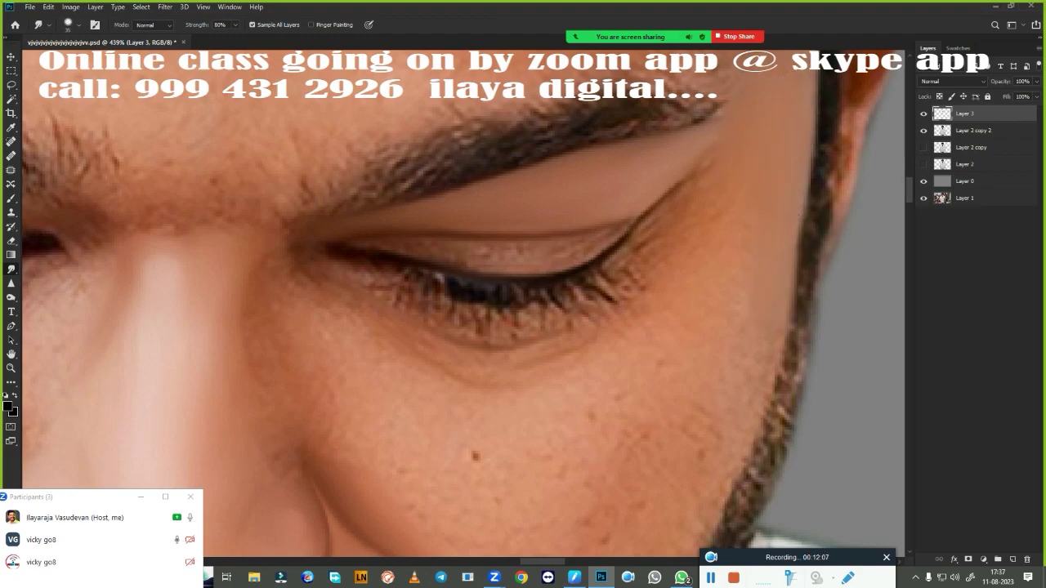
- Resize the Smudge brush and smear the lower lashes and lash line into smooth skin
{"action": "key", "text": "bracketright"}
{"action": "key", "text": "bracketright"}
{"action": "key", "text": "bracketright"}
{"action": "key", "text": "bracketleft"}
{"action": "key", "text": "bracketleft"}
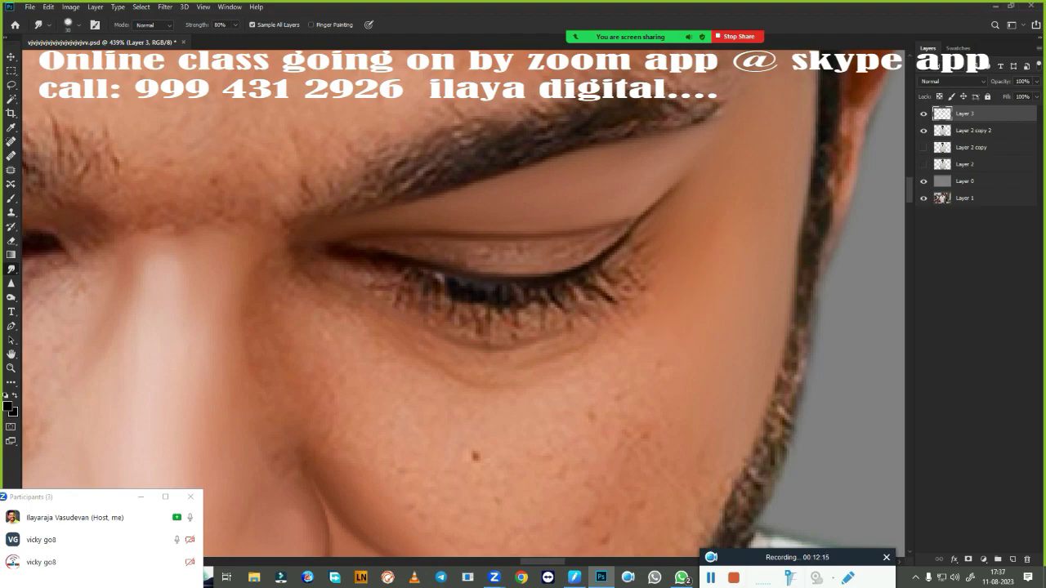
{"action": "key", "text": "bracketleft"}
{"action": "key", "text": "bracketleft"}
{"action": "key", "text": "bracketleft"}
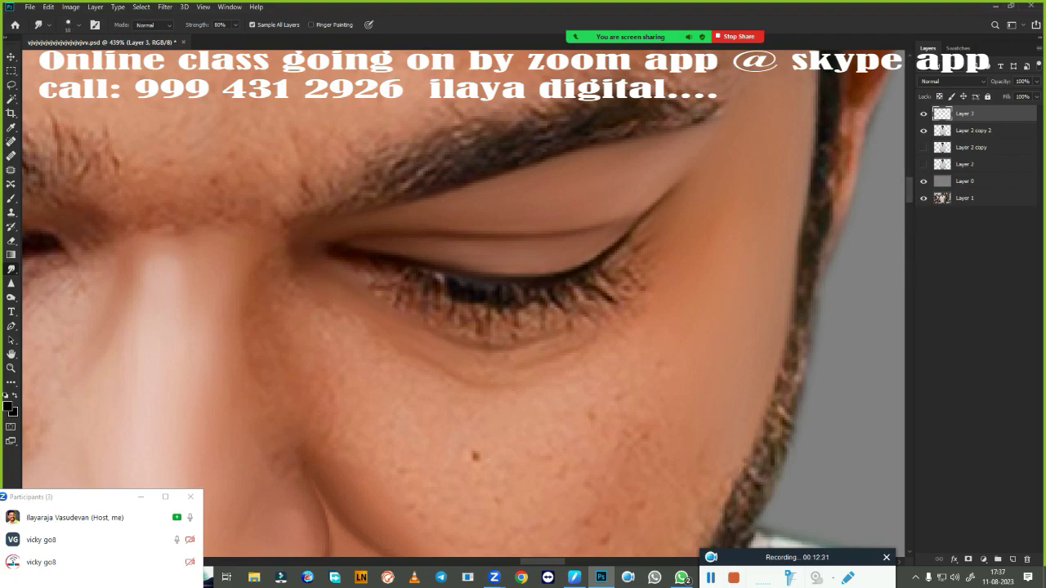
{"action": "key", "text": "bracketright"}
{"action": "key", "text": "bracketright"}
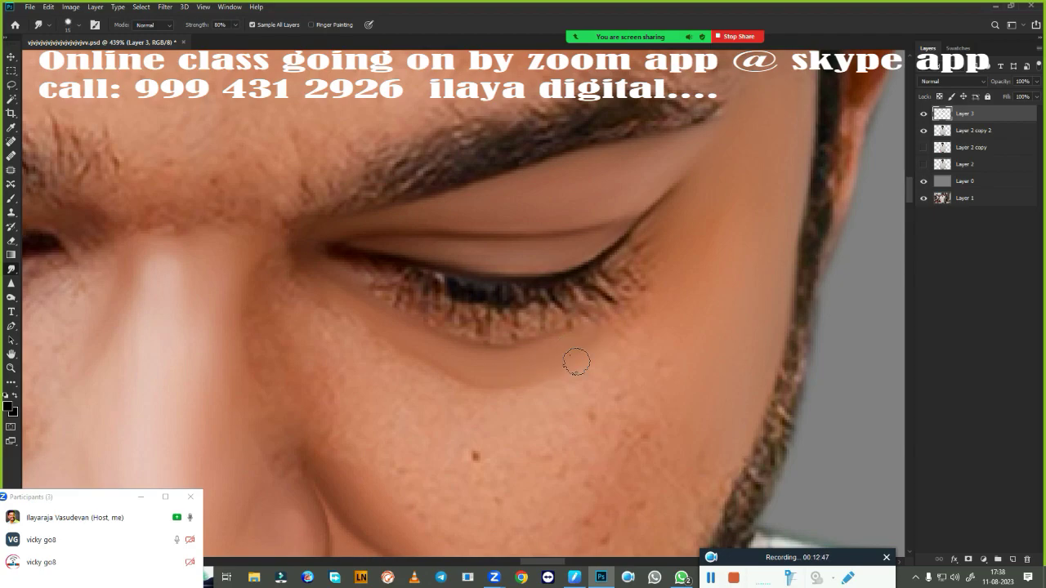
{"action": "key", "text": "bracketright"}
{"action": "key", "text": "bracketright"}
{"action": "key", "text": "bracketleft"}
{"action": "left_click_drag", "start_coordinate": [374, 285], "coordinate": [597, 294]}
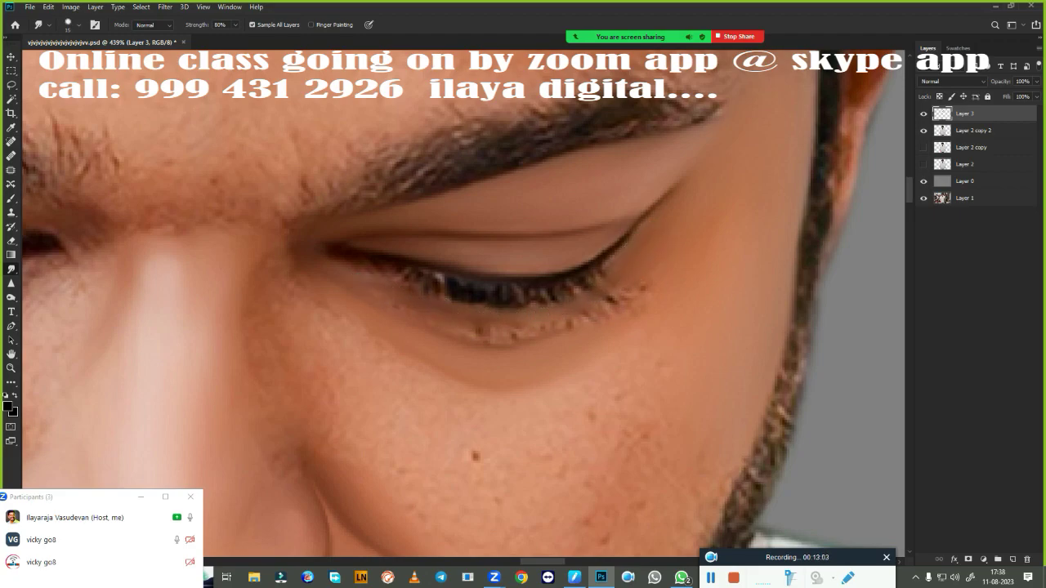
{"action": "mouse_move", "coordinate": [598, 294]}
{"action": "left_mouse_down"}
{"action": "mouse_move", "coordinate": [594, 315]}
{"action": "mouse_move", "coordinate": [497, 334]}
{"action": "left_mouse_up"}
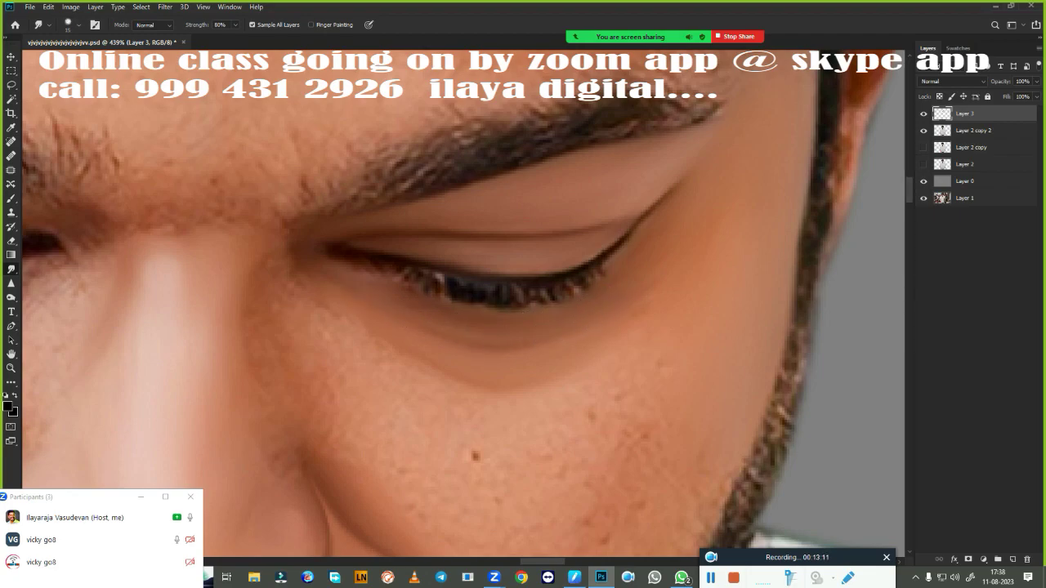
{"action": "key", "text": "bracketright"}
{"action": "key", "text": "bracketleft"}
- Enlarge the Smudge brush and smooth the freckled cheek texture beside the nose
{"action": "scroll", "coordinate": [607, 387], "scroll_direction": "down", "scroll_amount": 2}
{"action": "scroll", "coordinate": [607, 387], "scroll_direction": "down", "scroll_amount": 2}
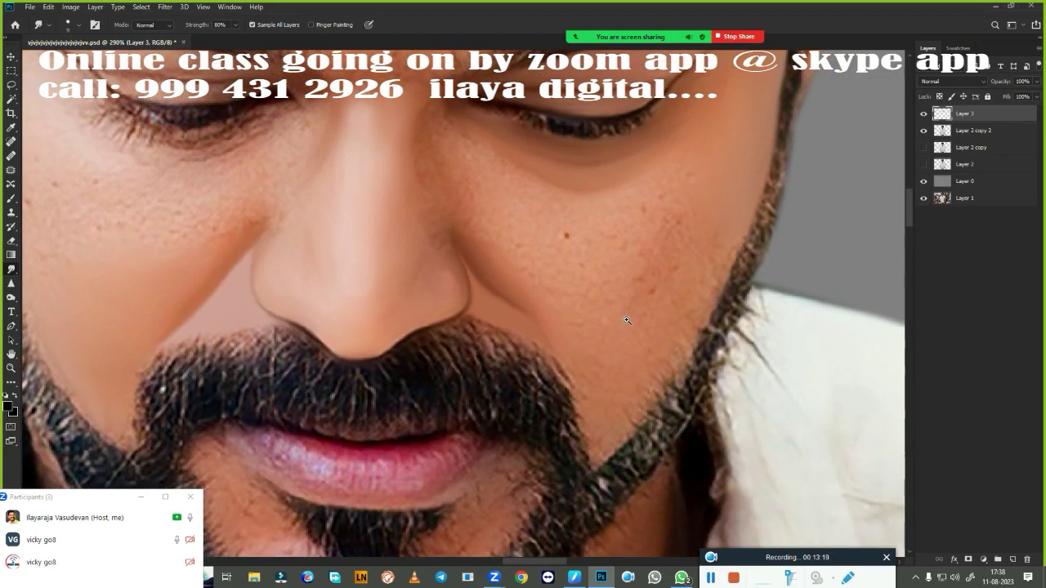
{"action": "key", "text": "bracketright"}
{"action": "key", "text": "bracketright"}
{"action": "key", "text": "bracketright"}
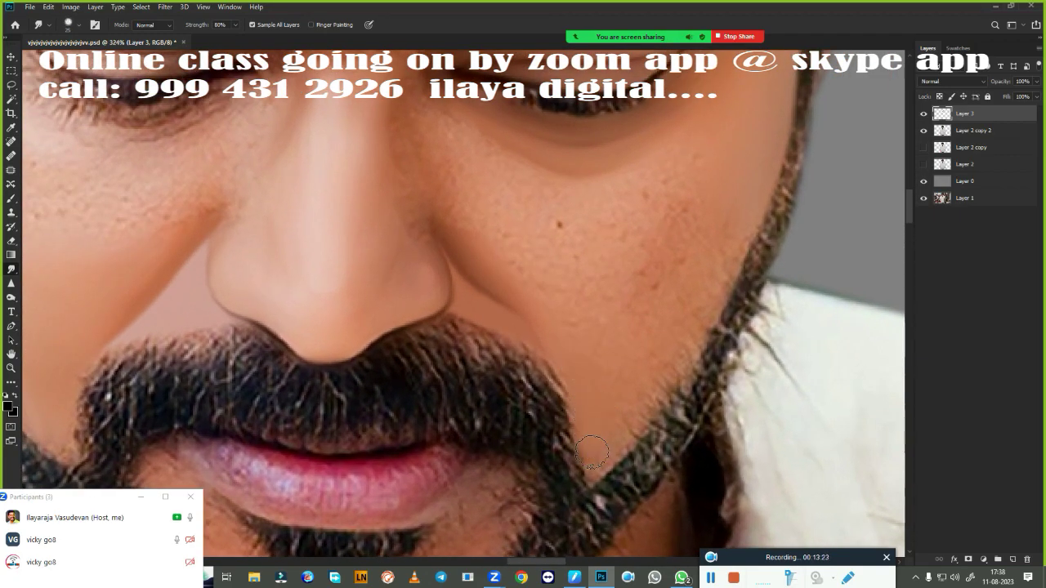
{"action": "key", "text": "bracketright"}
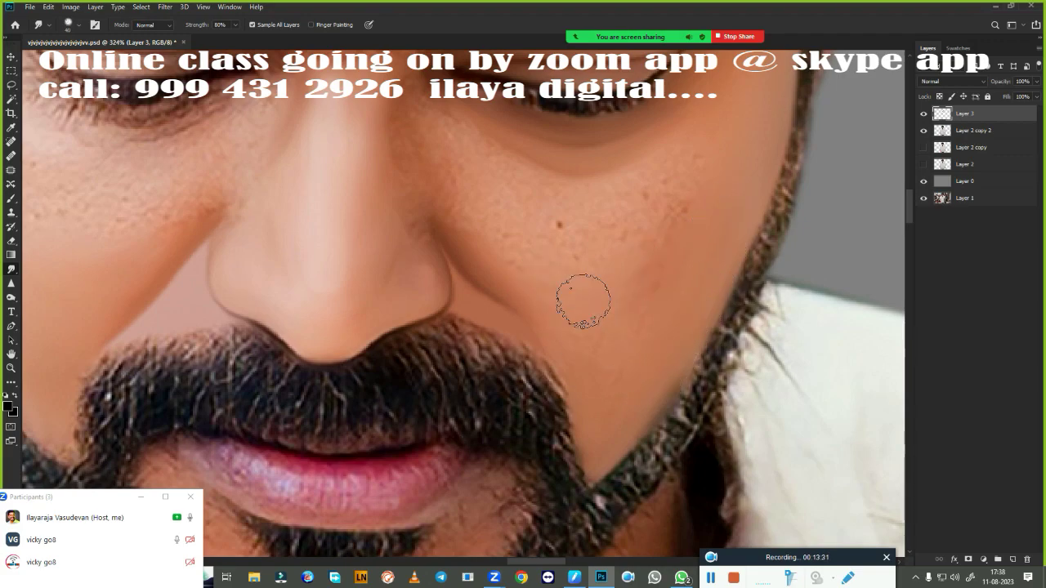
{"action": "left_click_drag", "start_coordinate": [678, 158], "coordinate": [638, 262]}
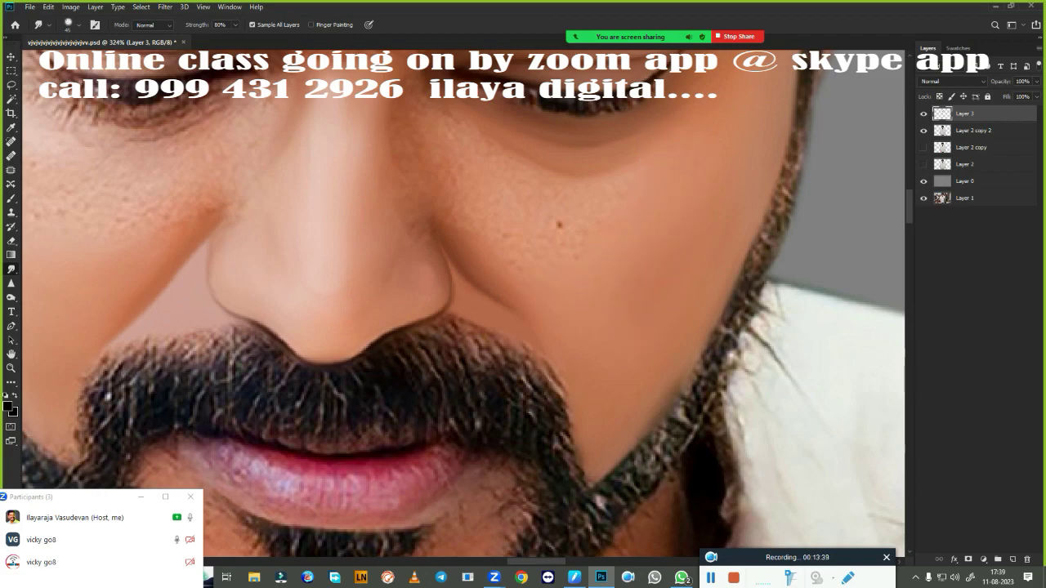
{"action": "scroll", "coordinate": [587, 408], "scroll_direction": "up", "scroll_amount": 3}
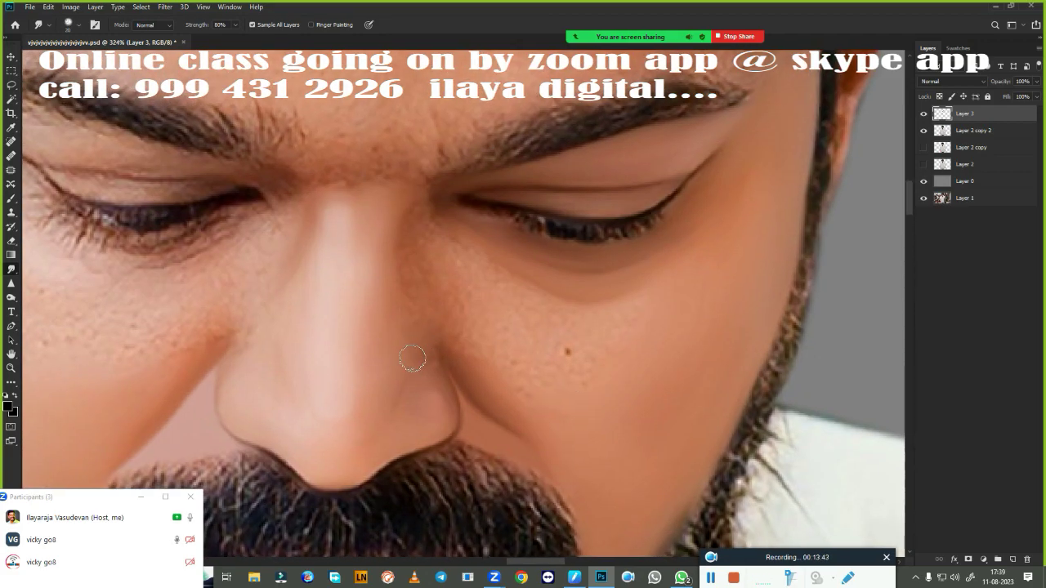
- Smudge away the small dark mole and smooth the lower cheek skin
{"action": "key", "text": "bracketleft"}
{"action": "key", "text": "bracketleft"}
{"action": "key", "text": "bracketleft"}
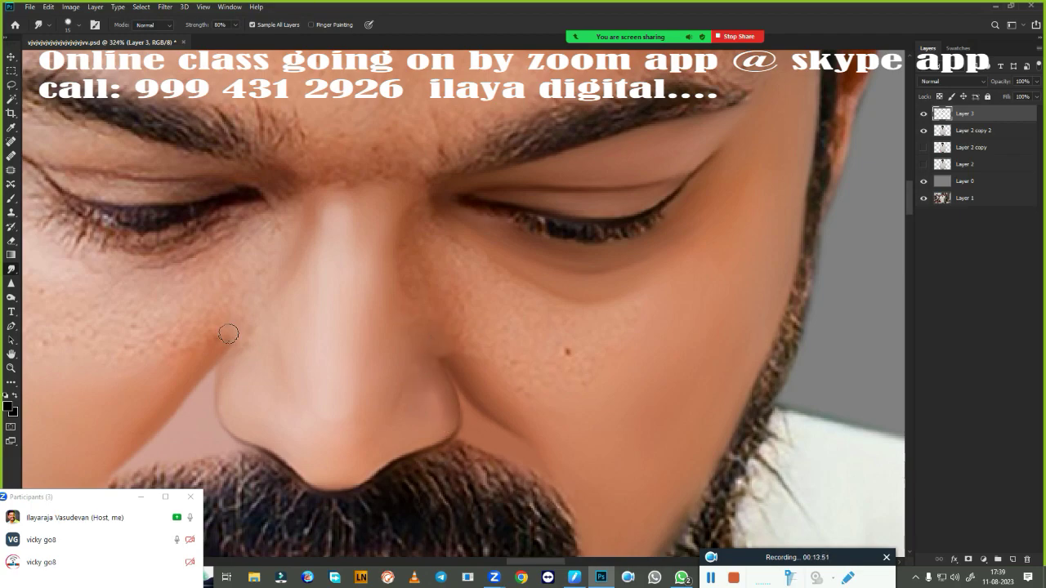
{"action": "key", "text": "bracketright"}
{"action": "key", "text": "bracketleft"}
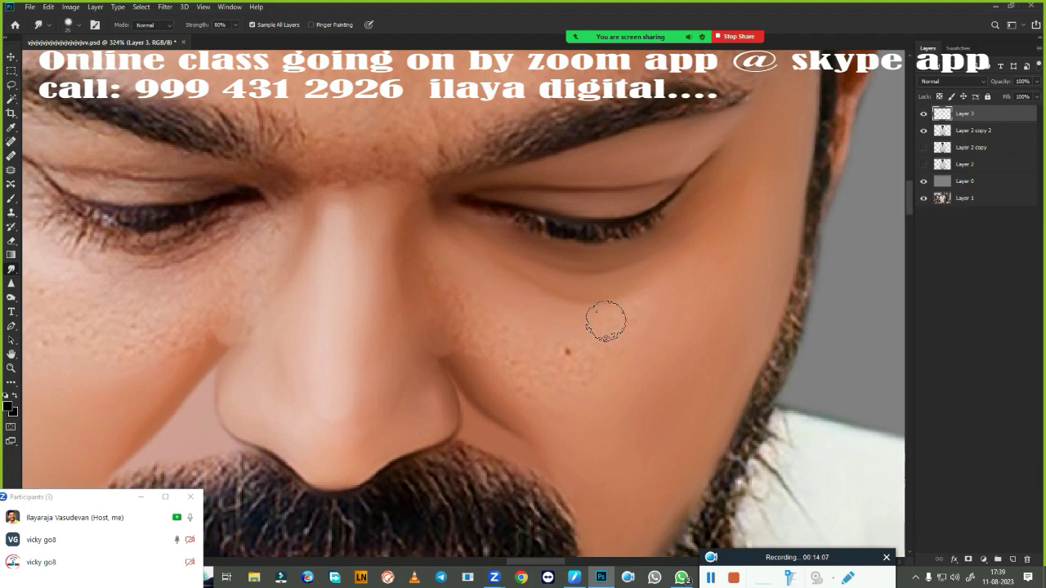
{"action": "key", "text": "bracketright"}
{"action": "key", "text": "bracketright"}
{"action": "left_click_drag", "start_coordinate": [567, 351], "coordinate": [631, 338]}
{"action": "key", "text": "bracketright"}
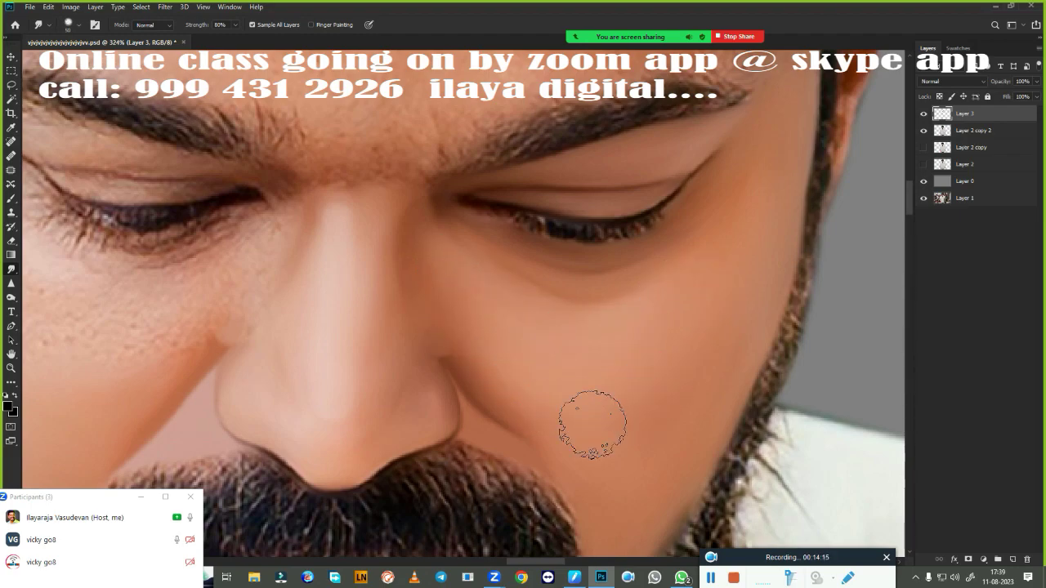
{"action": "left_click_drag", "start_coordinate": [592, 425], "coordinate": [535, 388]}
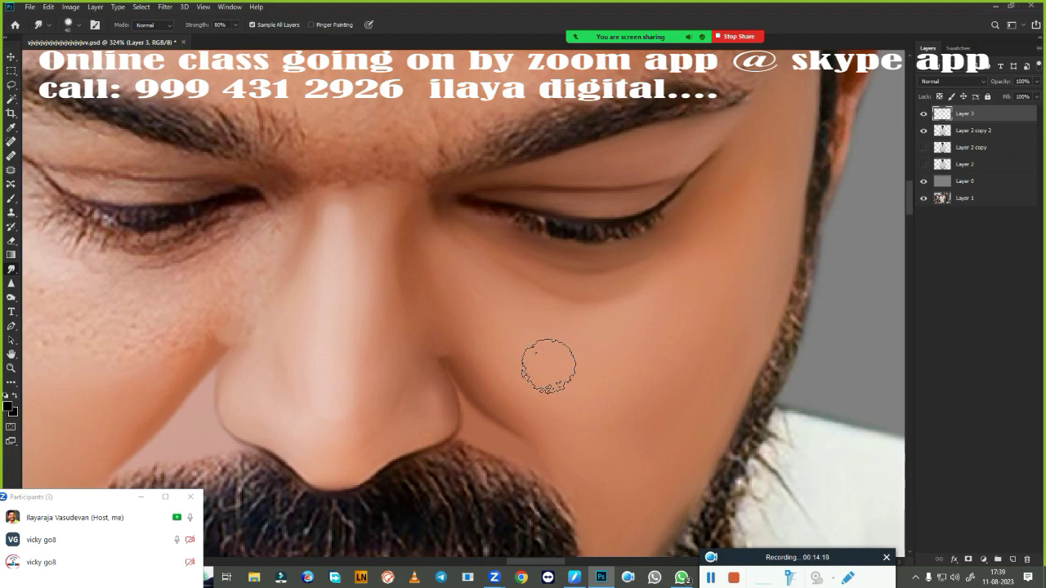
{"action": "scroll", "coordinate": [546, 362], "scroll_direction": "up", "scroll_amount": 2}
{"action": "left_click_drag", "start_coordinate": [579, 362], "coordinate": [559, 420]}
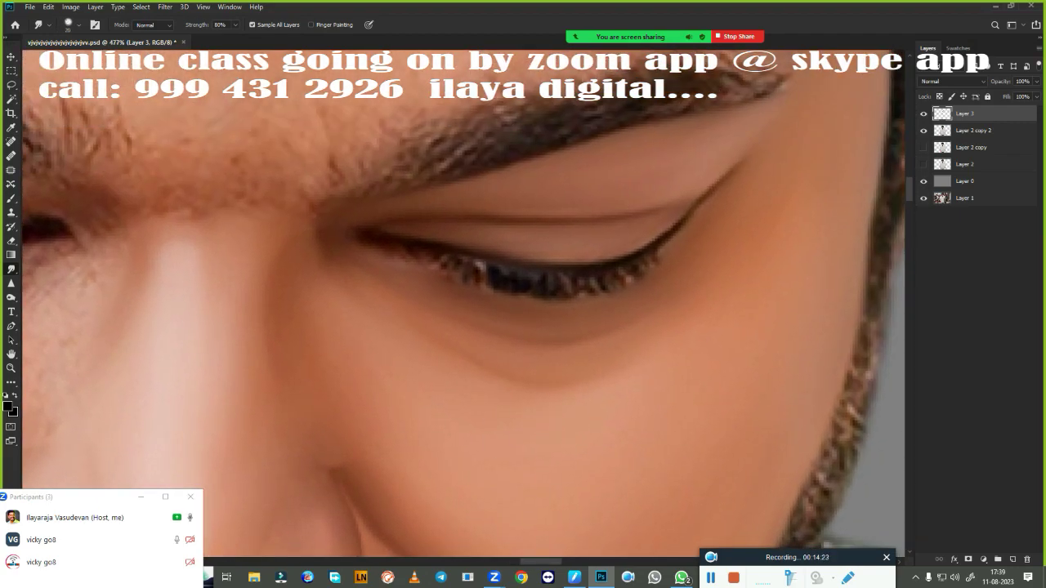
- With the Mixer Brush, blend the upper lashes to the outer corner and darken the lower lashes
{"action": "key", "text": "b"}
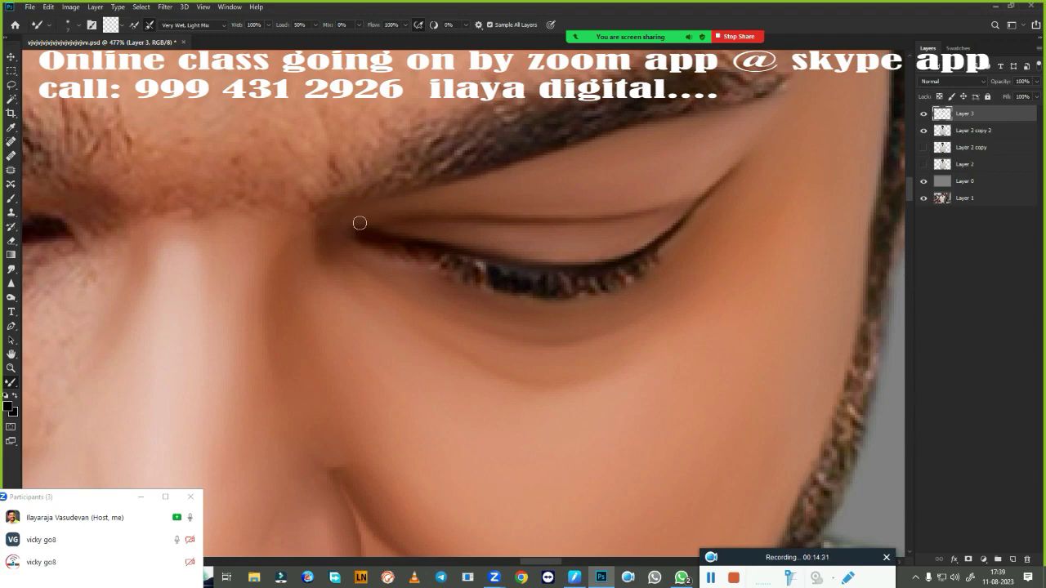
{"action": "left_click_drag", "start_coordinate": [455, 233], "coordinate": [391, 228]}
{"action": "left_click_drag", "start_coordinate": [428, 249], "coordinate": [552, 264]}
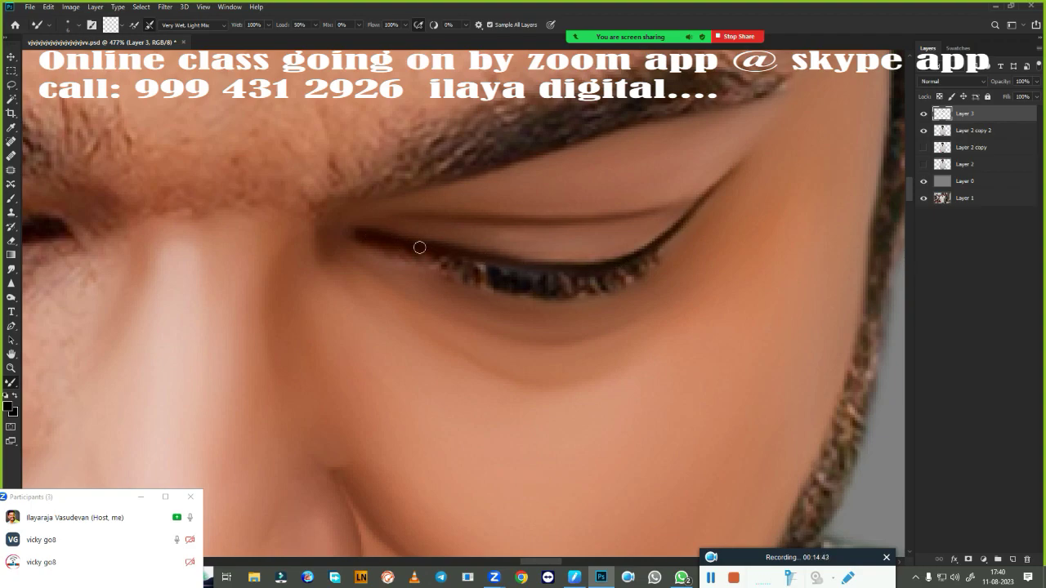
{"action": "left_click_drag", "start_coordinate": [420, 247], "coordinate": [670, 232]}
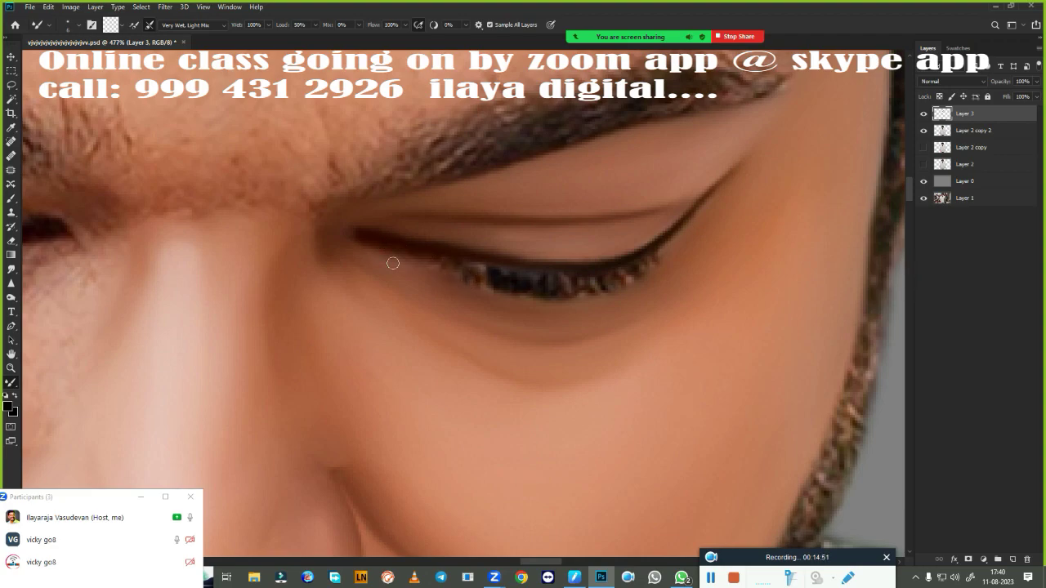
{"action": "mouse_move", "coordinate": [647, 266]}
{"action": "left_mouse_down"}
{"action": "mouse_move", "coordinate": [666, 282]}
{"action": "mouse_move", "coordinate": [593, 282]}
{"action": "mouse_move", "coordinate": [587, 304]}
{"action": "mouse_move", "coordinate": [625, 286]}
{"action": "mouse_move", "coordinate": [670, 296]}
{"action": "left_mouse_up"}
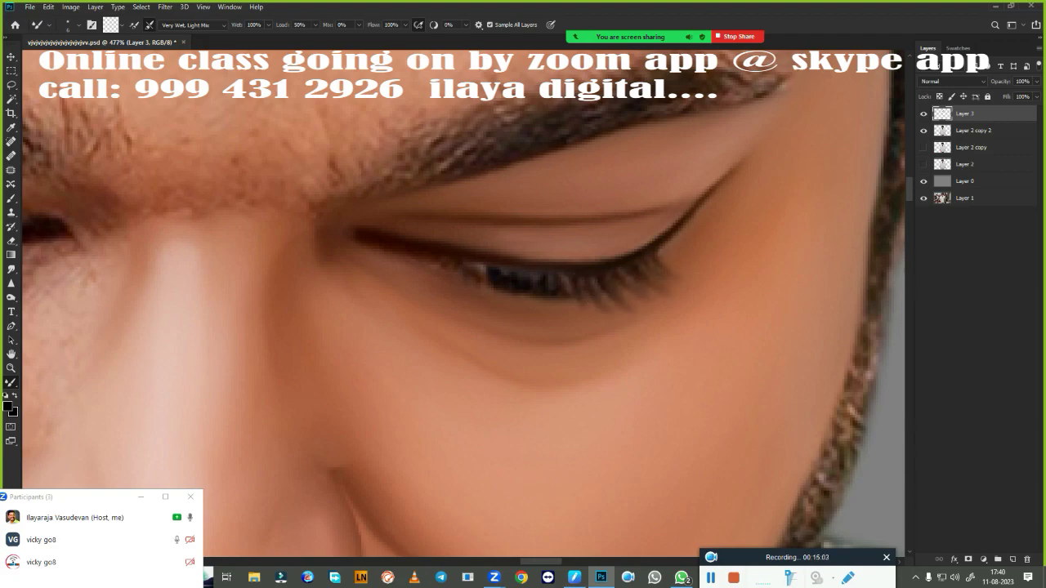
{"action": "mouse_move", "coordinate": [545, 273]}
{"action": "left_mouse_down"}
{"action": "mouse_move", "coordinate": [498, 279]}
{"action": "mouse_move", "coordinate": [551, 279]}
{"action": "left_mouse_up"}
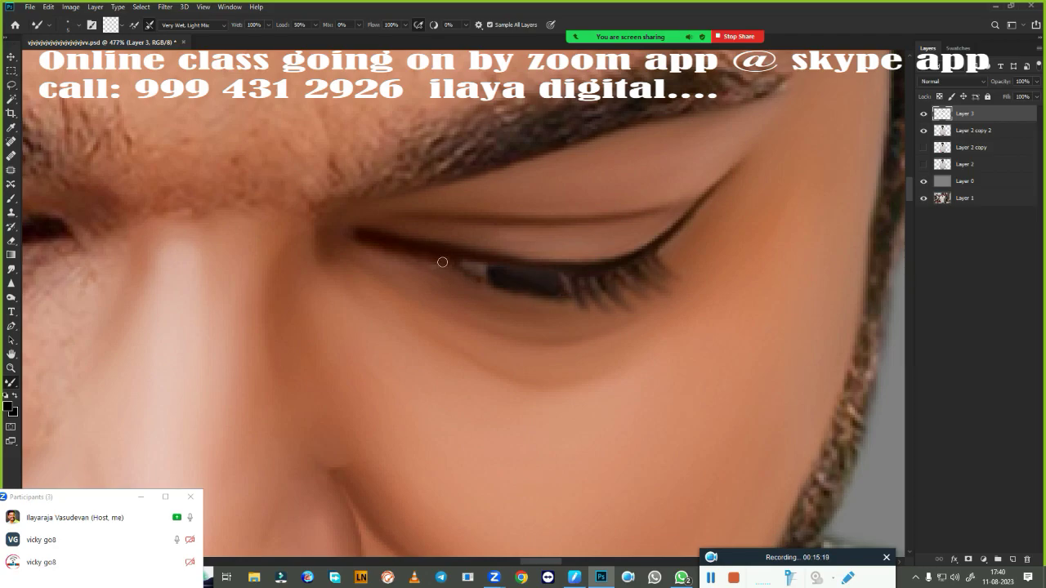
- Zoom in on the left eye and soften its dark eyelid crease line
{"action": "scroll", "coordinate": [596, 378], "scroll_direction": "down", "scroll_amount": 5}
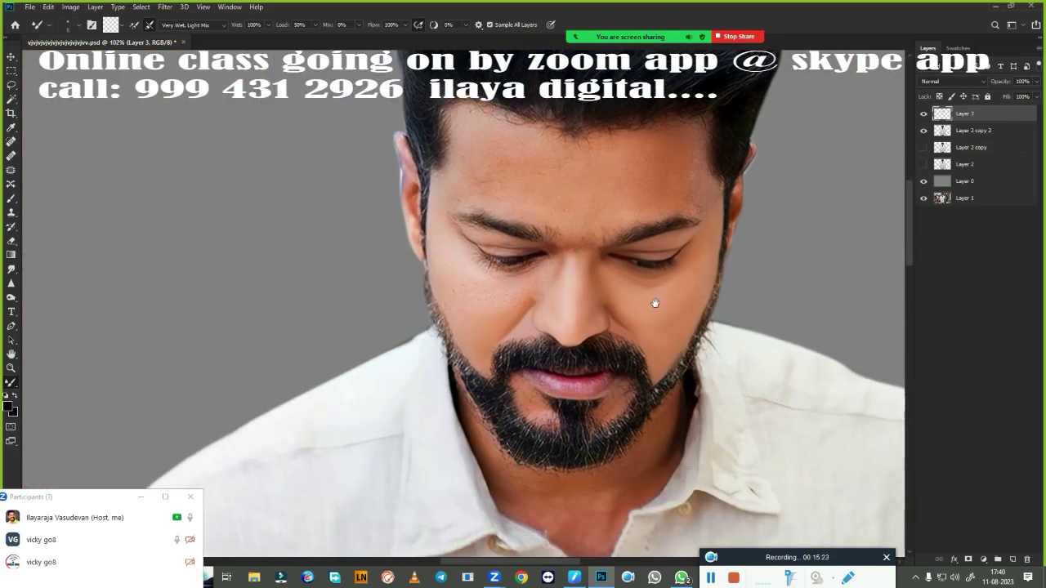
{"action": "scroll", "coordinate": [626, 425], "scroll_direction": "up", "scroll_amount": 3}
{"action": "scroll", "coordinate": [626, 425], "scroll_direction": "up", "scroll_amount": 2}
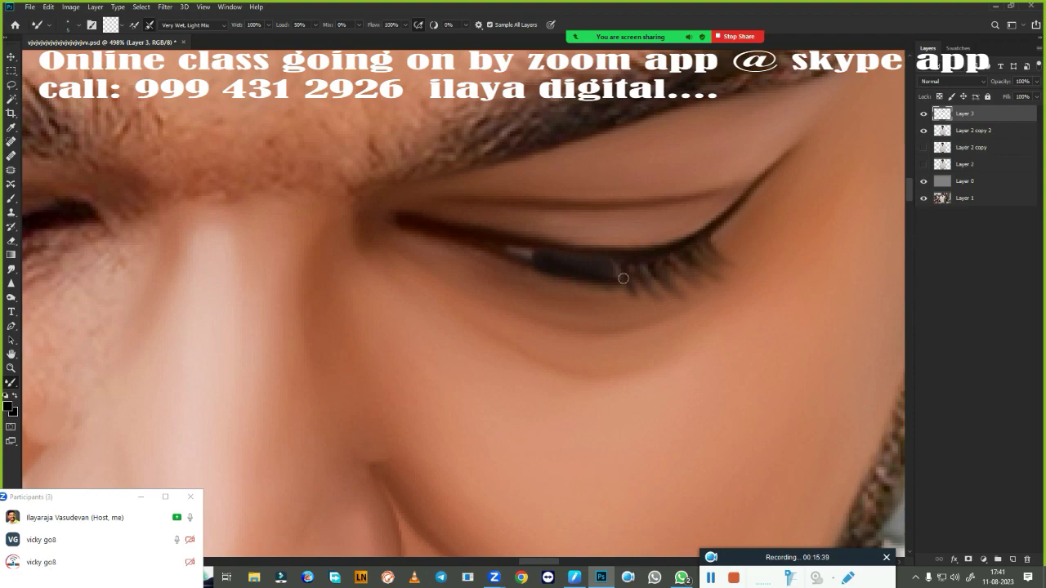
{"action": "scroll", "coordinate": [572, 343], "scroll_direction": "down", "scroll_amount": 5}
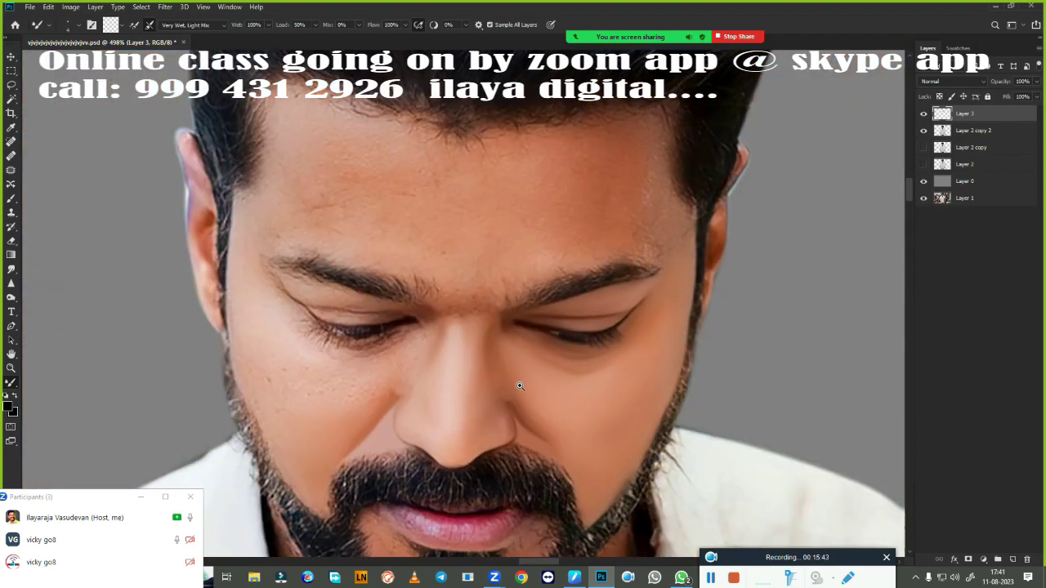
{"action": "scroll", "coordinate": [555, 327], "scroll_direction": "up", "scroll_amount": 2}
{"action": "scroll", "coordinate": [535, 320], "scroll_direction": "up", "scroll_amount": 1}
{"action": "scroll", "coordinate": [592, 361], "scroll_direction": "up", "scroll_amount": 1}
{"action": "scroll", "coordinate": [591, 361], "scroll_direction": "down", "scroll_amount": 2}
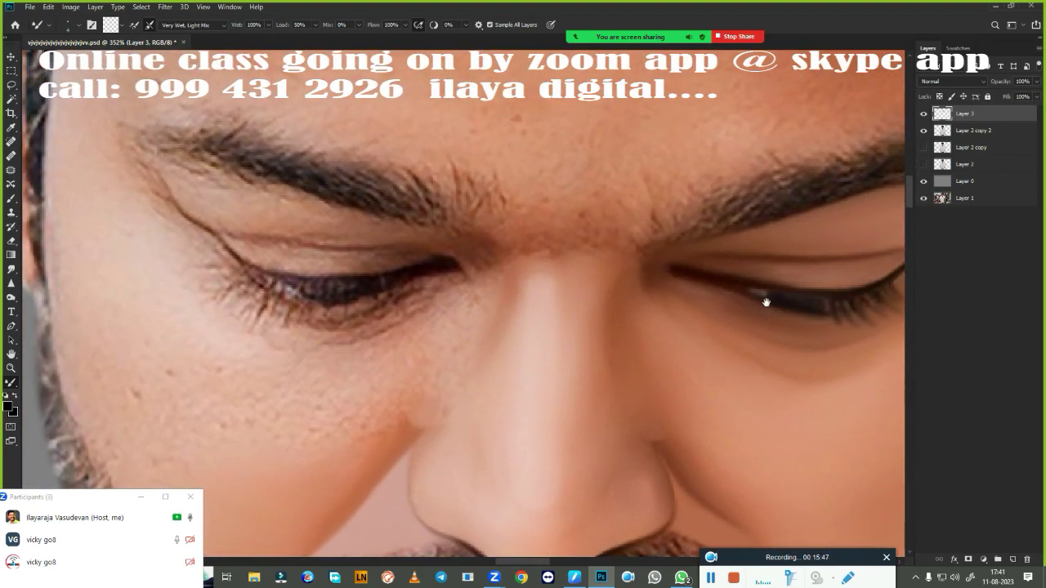
{"action": "scroll", "coordinate": [247, 224], "scroll_direction": "up", "scroll_amount": 2}
{"action": "scroll", "coordinate": [248, 226], "scroll_direction": "up", "scroll_amount": 1}
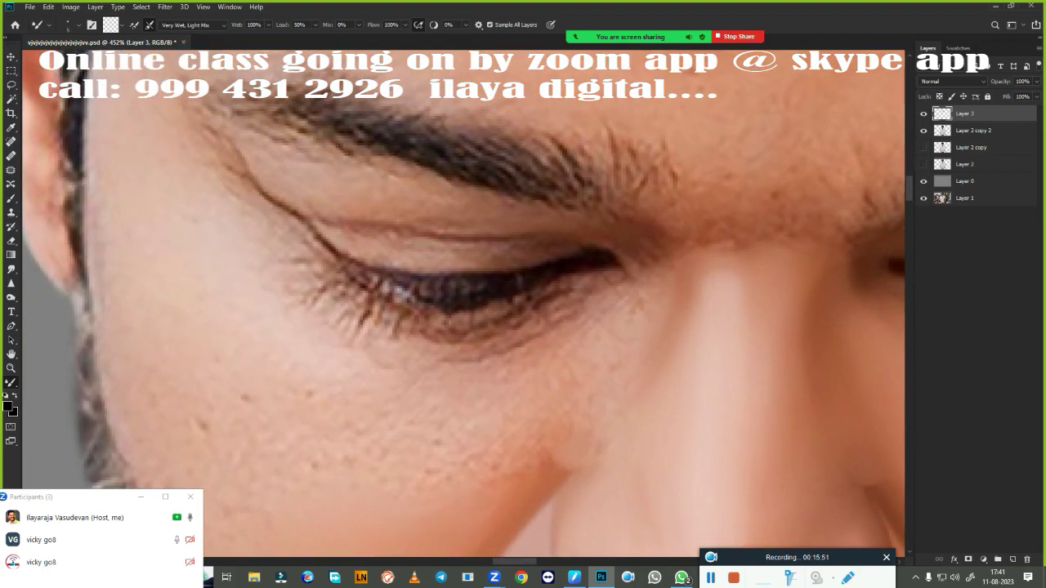
{"action": "mouse_move", "coordinate": [421, 234]}
{"action": "left_mouse_down"}
{"action": "mouse_move", "coordinate": [523, 239]}
{"action": "mouse_move", "coordinate": [451, 239]}
{"action": "left_mouse_up"}
{"action": "left_click_drag", "start_coordinate": [309, 230], "coordinate": [344, 258]}
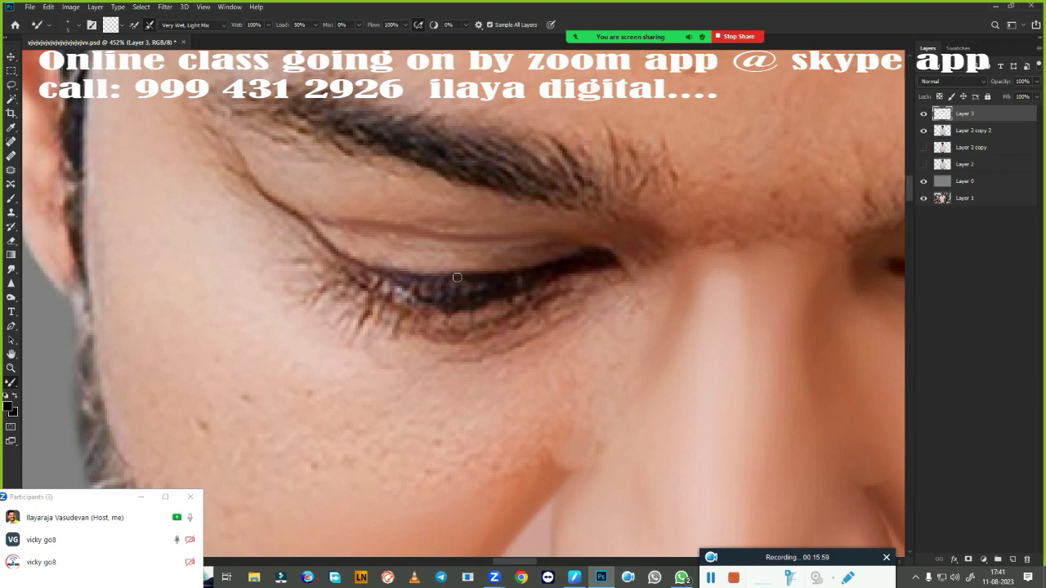
- Darken the upper lash line, lower eyelid crease and brow underside, toning down the lash highlight
{"action": "left_click_drag", "start_coordinate": [457, 278], "coordinate": [382, 273]}
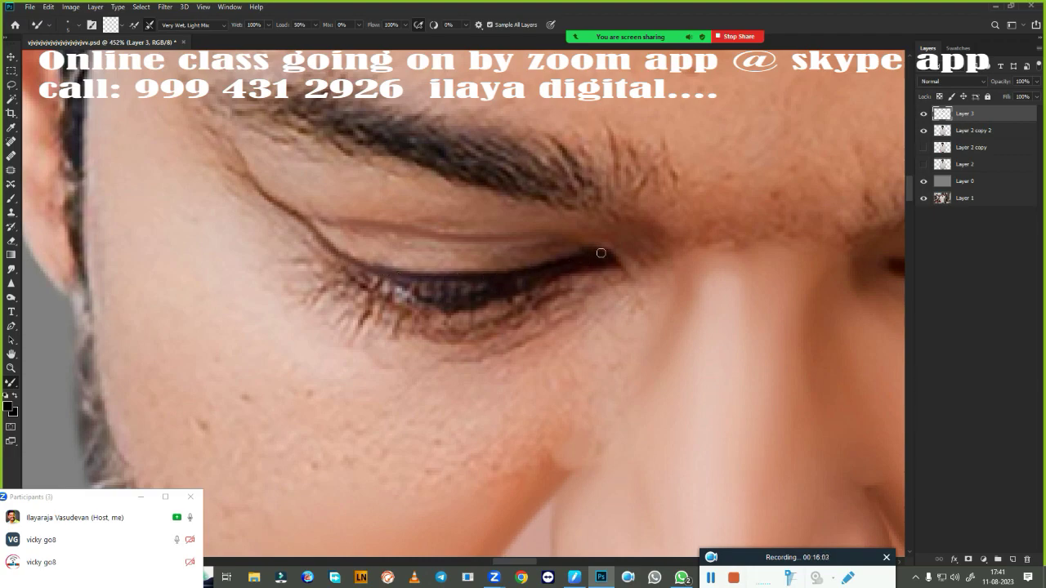
{"action": "left_click_drag", "start_coordinate": [415, 296], "coordinate": [369, 280]}
{"action": "left_click_drag", "start_coordinate": [535, 309], "coordinate": [413, 343]}
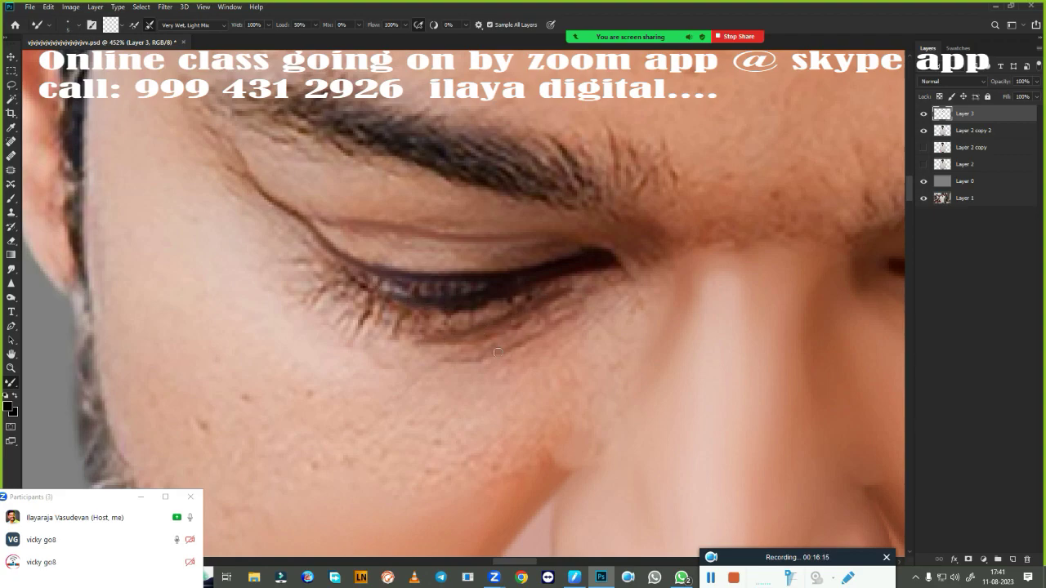
{"action": "mouse_move", "coordinate": [502, 349]}
{"action": "left_mouse_down"}
{"action": "mouse_move", "coordinate": [411, 363]}
{"action": "mouse_move", "coordinate": [389, 330]}
{"action": "left_mouse_up"}
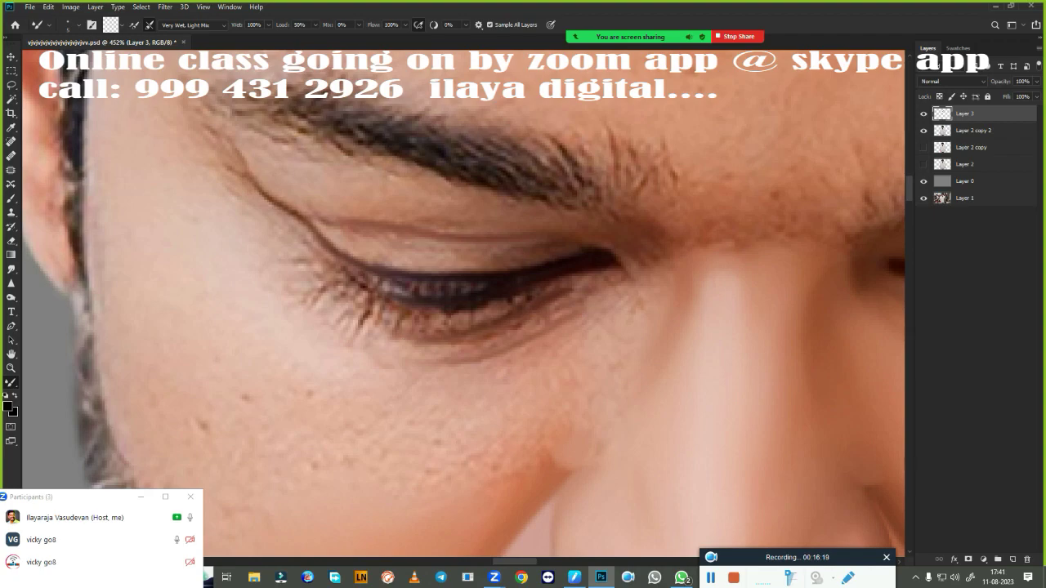
{"action": "left_click_drag", "start_coordinate": [580, 211], "coordinate": [230, 121]}
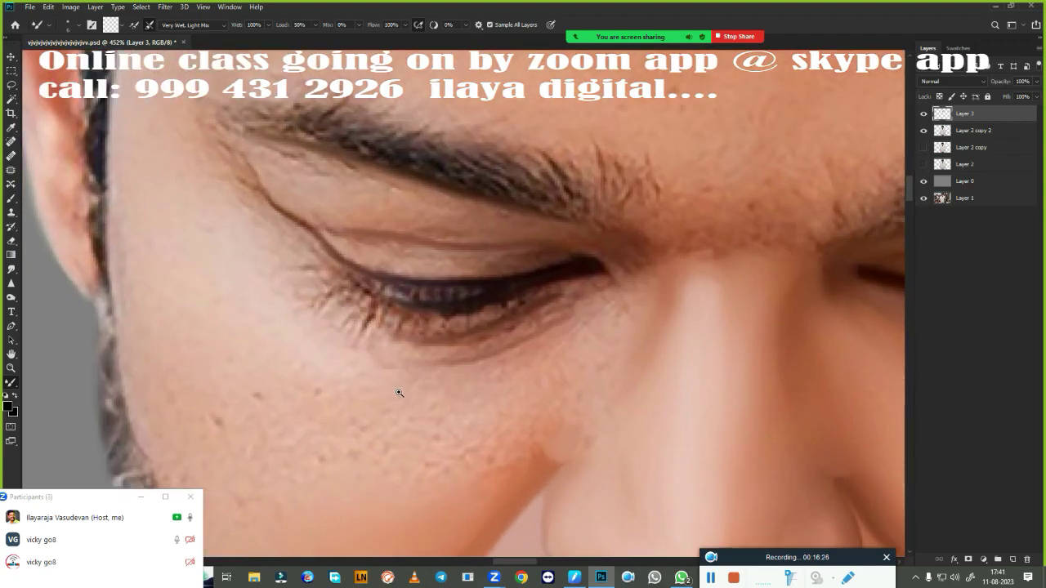
- Smudge the upper eyelid crease and lid skin above the lashes at 80% strength
{"action": "left_click_drag", "start_coordinate": [414, 371], "coordinate": [485, 416]}
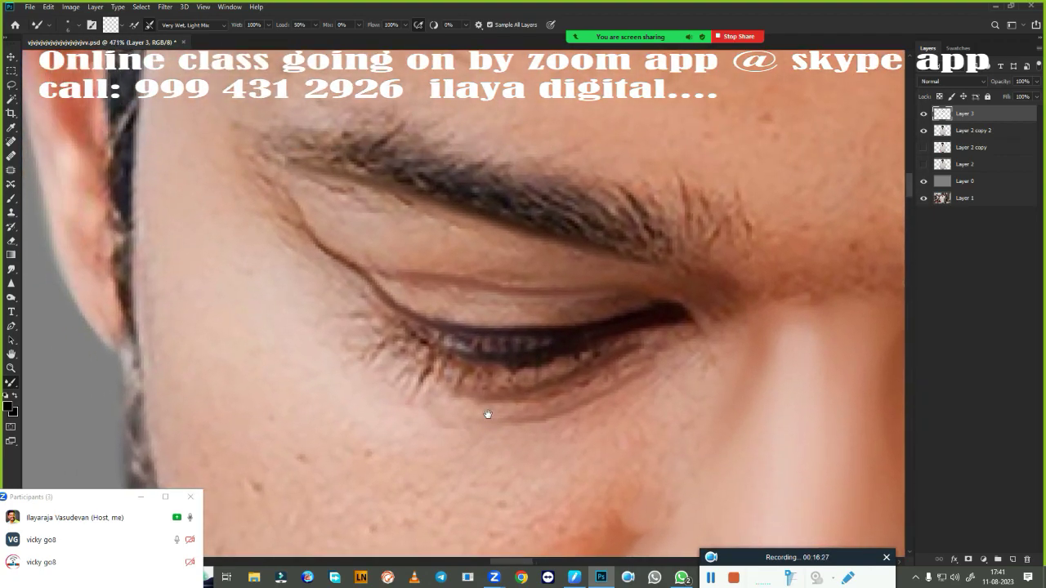
{"action": "key", "text": "r"}
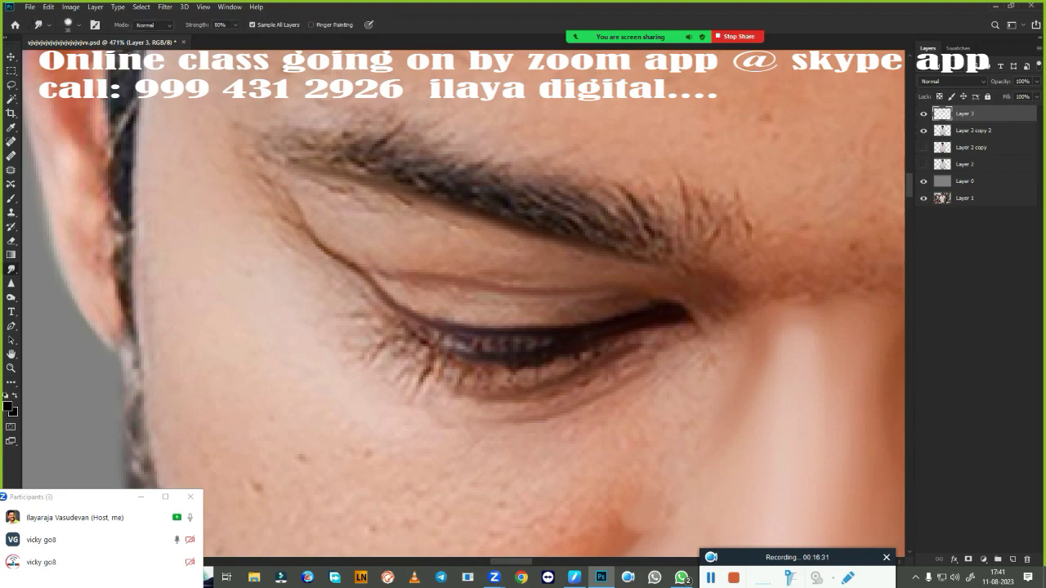
{"action": "mouse_move", "coordinate": [322, 209]}
{"action": "left_mouse_down"}
{"action": "mouse_move", "coordinate": [251, 181]}
{"action": "mouse_move", "coordinate": [544, 245]}
{"action": "mouse_move", "coordinate": [585, 266]}
{"action": "left_mouse_up"}
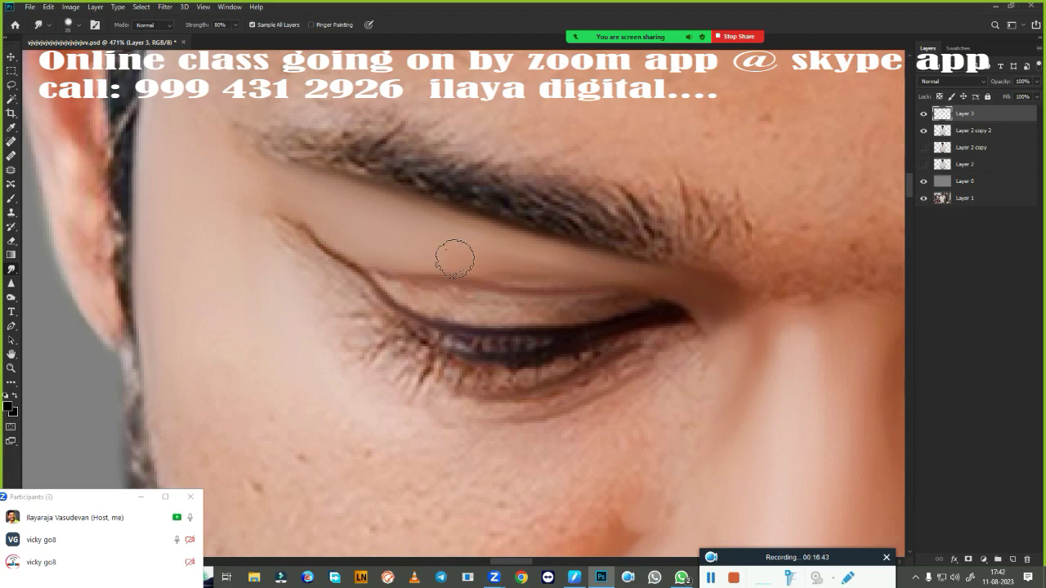
{"action": "left_click_drag", "start_coordinate": [455, 259], "coordinate": [605, 276]}
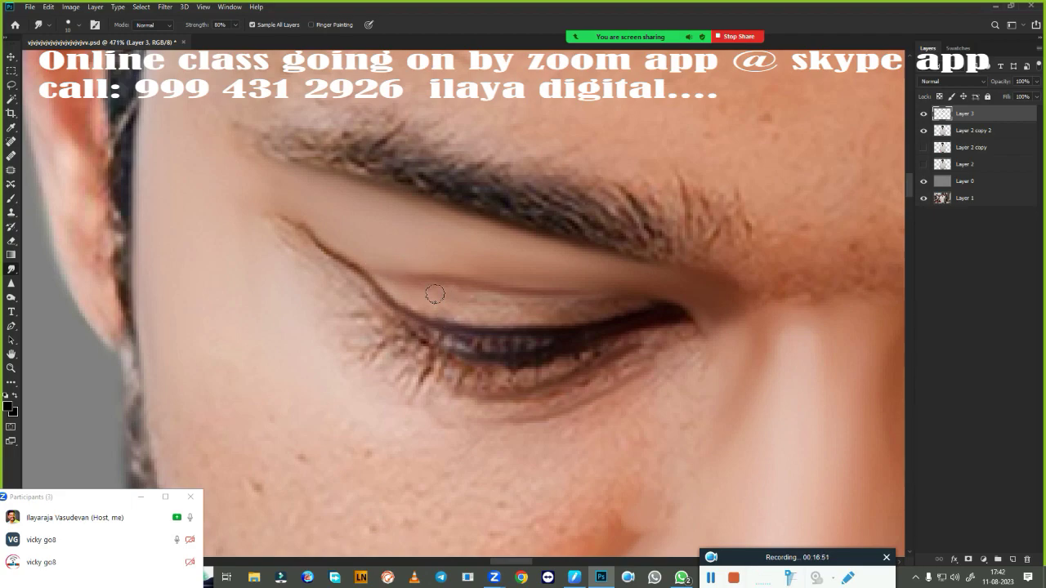
{"action": "left_click_drag", "start_coordinate": [435, 295], "coordinate": [624, 308]}
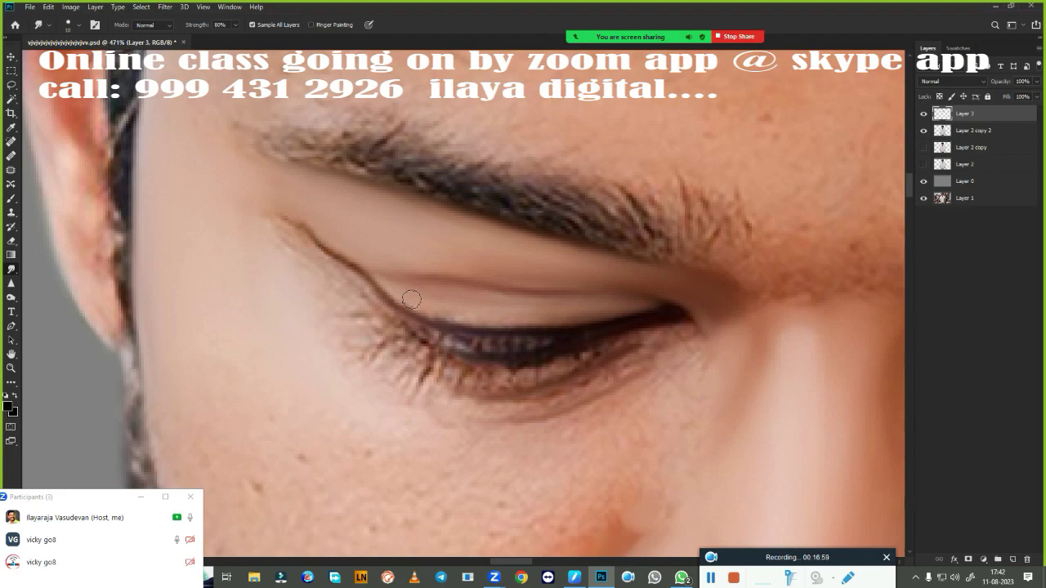
{"action": "left_click_drag", "start_coordinate": [448, 313], "coordinate": [618, 321]}
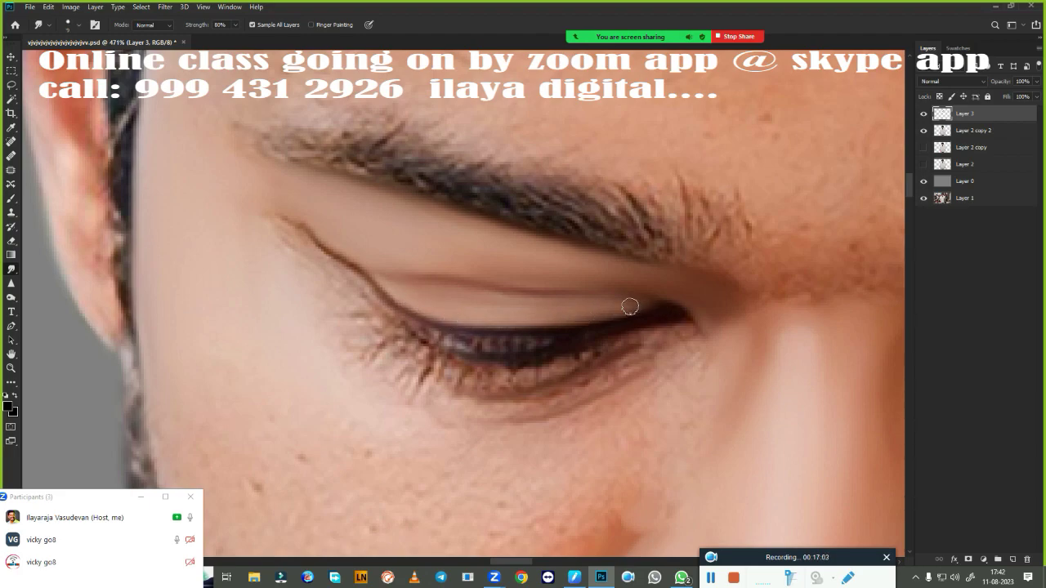
{"action": "key", "text": "b"}
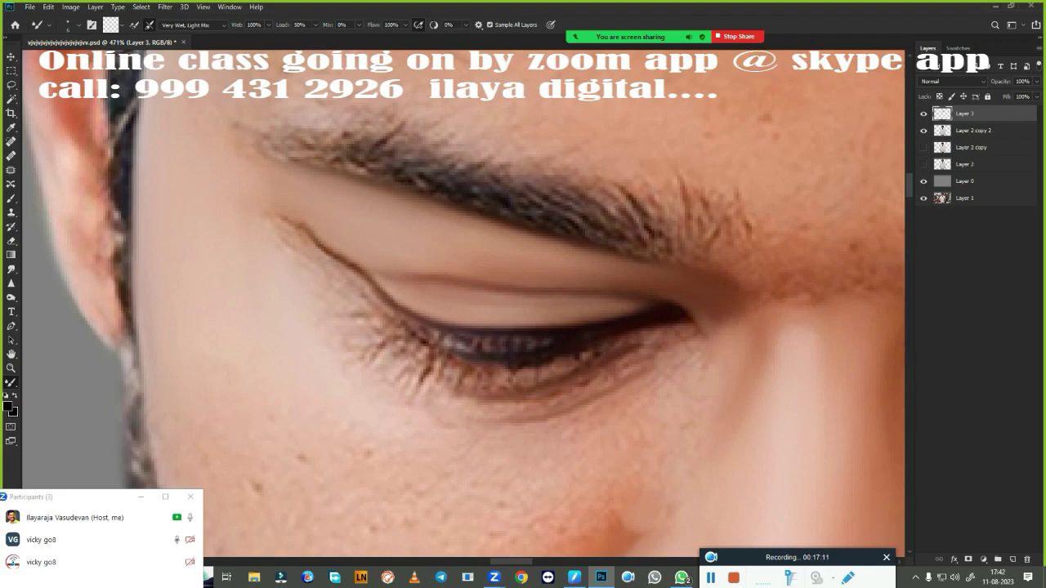
- Blend the skin under the lower lashes and the under-eye crease with the Mixer Brush
{"action": "left_click_drag", "start_coordinate": [555, 439], "coordinate": [578, 321]}
{"action": "left_click_drag", "start_coordinate": [472, 257], "coordinate": [711, 212]}
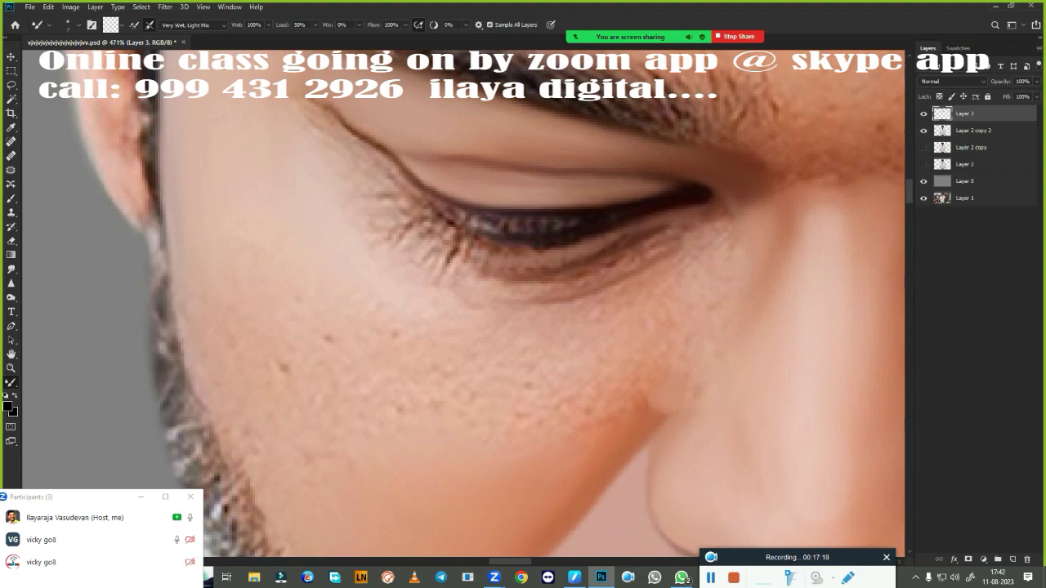
{"action": "left_click_drag", "start_coordinate": [598, 243], "coordinate": [457, 230]}
{"action": "left_click_drag", "start_coordinate": [511, 253], "coordinate": [587, 246]}
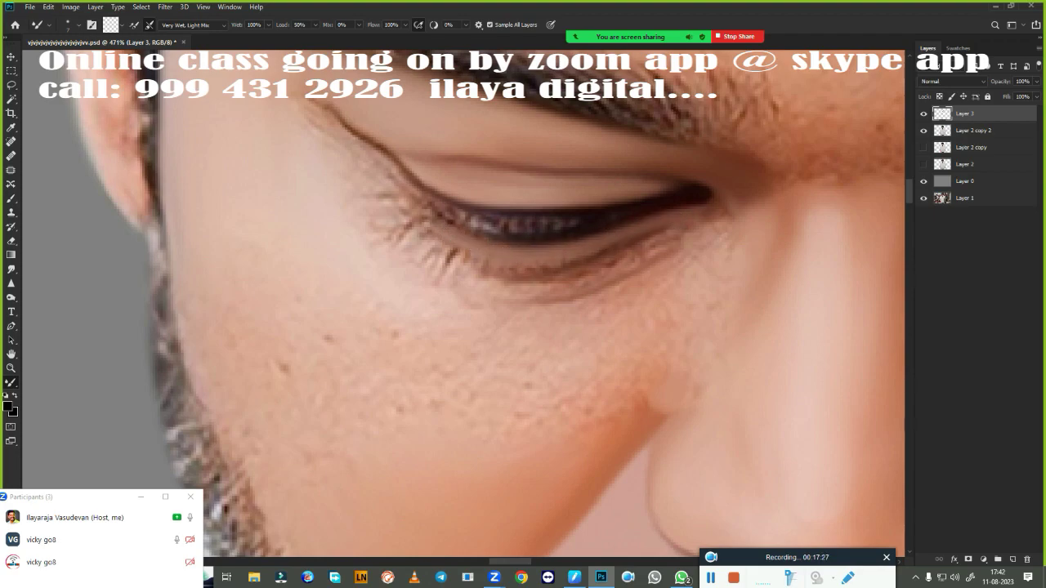
{"action": "left_click_drag", "start_coordinate": [513, 269], "coordinate": [457, 256]}
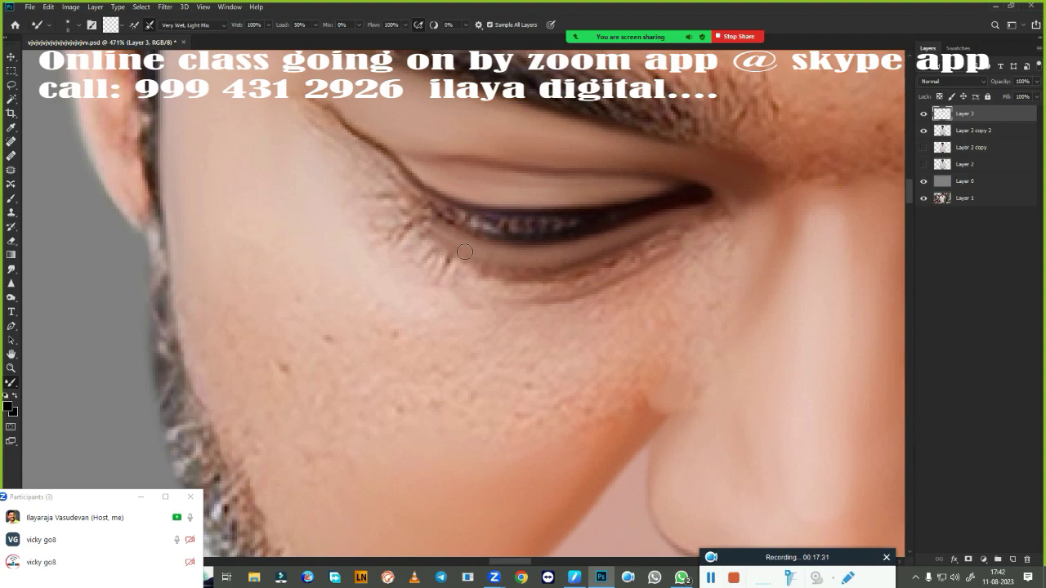
{"action": "left_click_drag", "start_coordinate": [523, 263], "coordinate": [619, 247]}
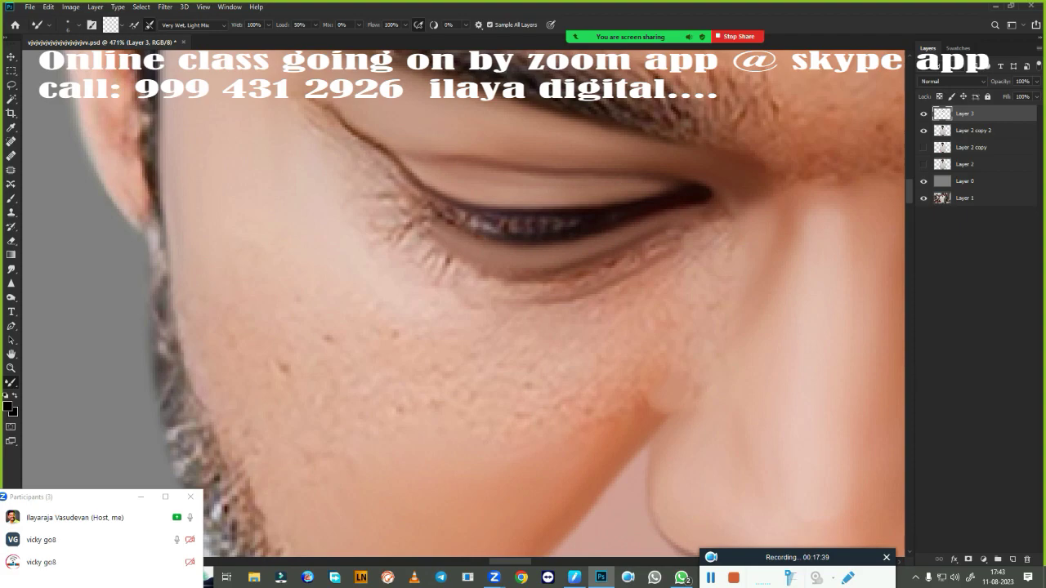
{"action": "mouse_move", "coordinate": [510, 274]}
{"action": "left_mouse_down"}
{"action": "mouse_move", "coordinate": [454, 255]}
{"action": "mouse_move", "coordinate": [573, 286]}
{"action": "mouse_move", "coordinate": [625, 258]}
{"action": "mouse_move", "coordinate": [544, 295]}
{"action": "mouse_move", "coordinate": [695, 225]}
{"action": "left_mouse_up"}
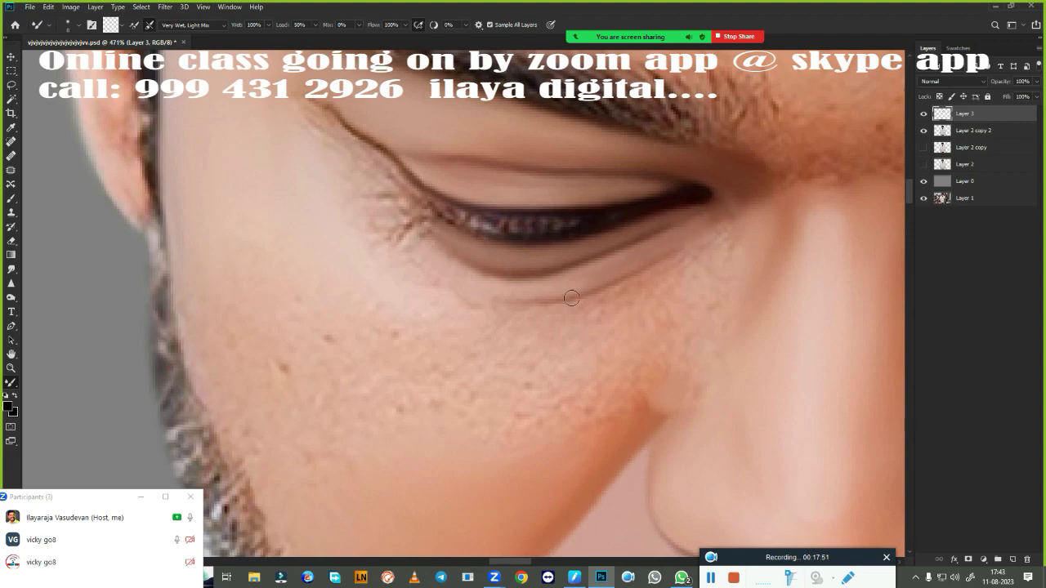
{"action": "left_click_drag", "start_coordinate": [596, 291], "coordinate": [490, 301]}
{"action": "mouse_move", "coordinate": [315, 104]}
{"action": "left_mouse_down"}
{"action": "mouse_move", "coordinate": [360, 132]}
{"action": "mouse_move", "coordinate": [299, 109]}
{"action": "left_mouse_up"}
- Smudge the cheek texture beside the eye bag, then shrink the brush
{"action": "left_click", "coordinate": [11, 269]}
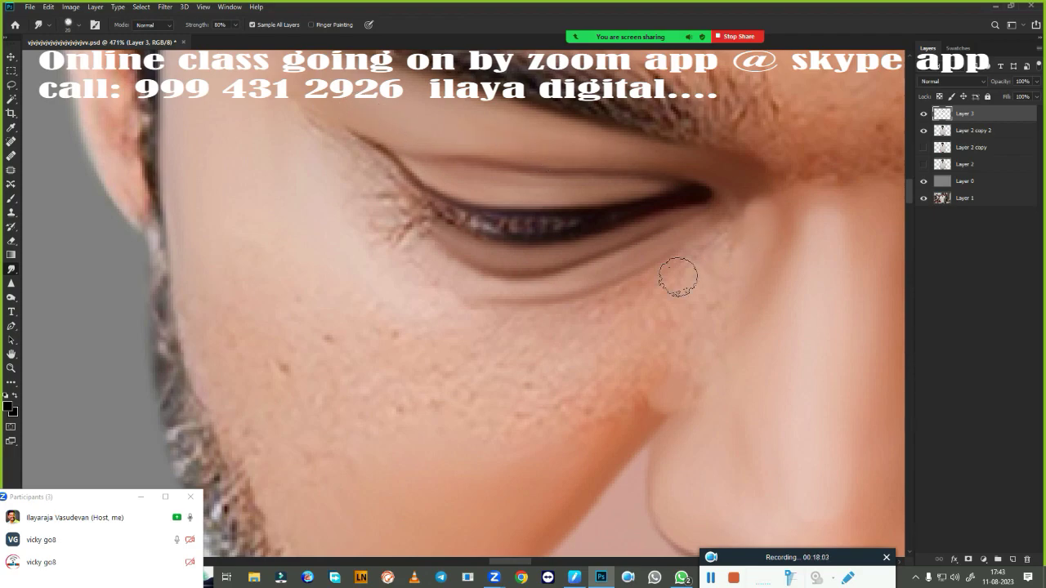
{"action": "mouse_move", "coordinate": [580, 328]}
{"action": "left_mouse_down"}
{"action": "mouse_move", "coordinate": [642, 334]}
{"action": "mouse_move", "coordinate": [719, 311]}
{"action": "mouse_move", "coordinate": [677, 367]}
{"action": "left_mouse_up"}
{"action": "key", "text": "bracketleft"}
- Smudge the lower eyelid, inner eye corner and upper eyelid crease smooth
{"action": "mouse_move", "coordinate": [359, 220]}
{"action": "left_mouse_down"}
{"action": "mouse_move", "coordinate": [420, 315]}
{"action": "mouse_move", "coordinate": [542, 339]}
{"action": "left_mouse_up"}
{"action": "key", "text": "bracketleft"}
{"action": "left_click_drag", "start_coordinate": [451, 278], "coordinate": [564, 288]}
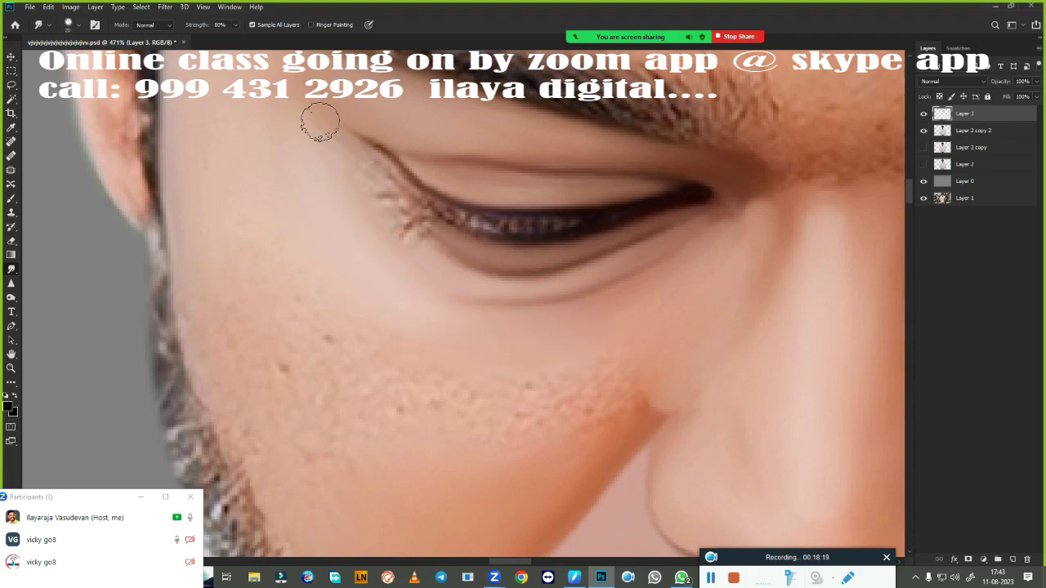
{"action": "left_click_drag", "start_coordinate": [355, 165], "coordinate": [444, 239]}
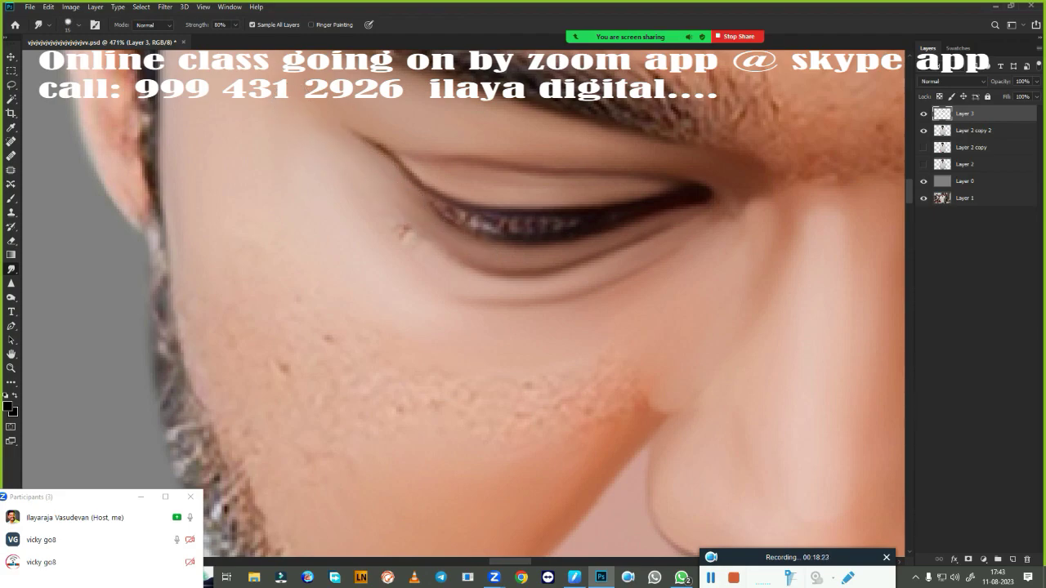
{"action": "left_click_drag", "start_coordinate": [381, 224], "coordinate": [444, 261]}
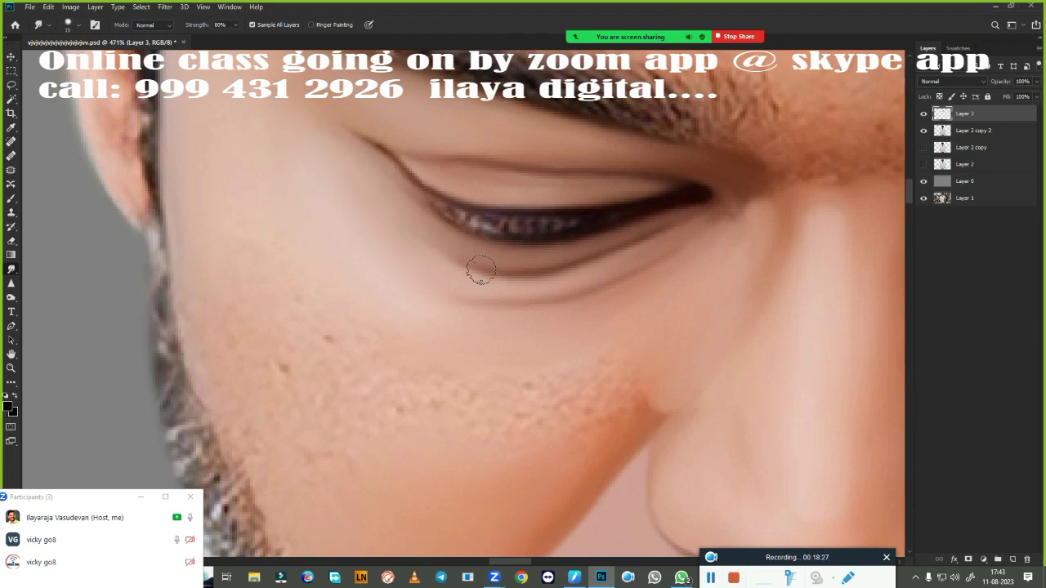
{"action": "left_click_drag", "start_coordinate": [432, 171], "coordinate": [403, 149]}
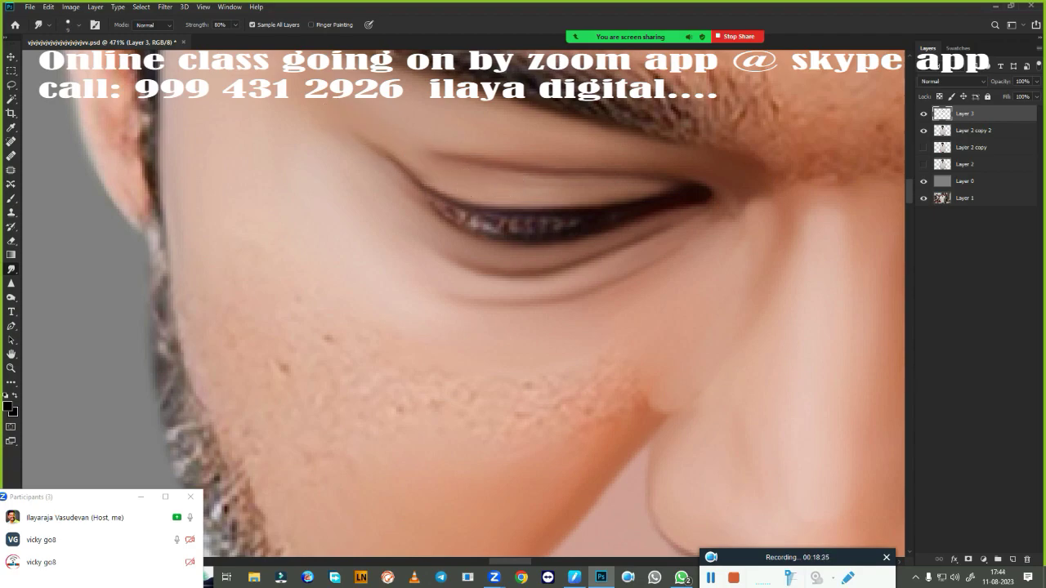
{"action": "left_click_drag", "start_coordinate": [542, 367], "coordinate": [413, 290]}
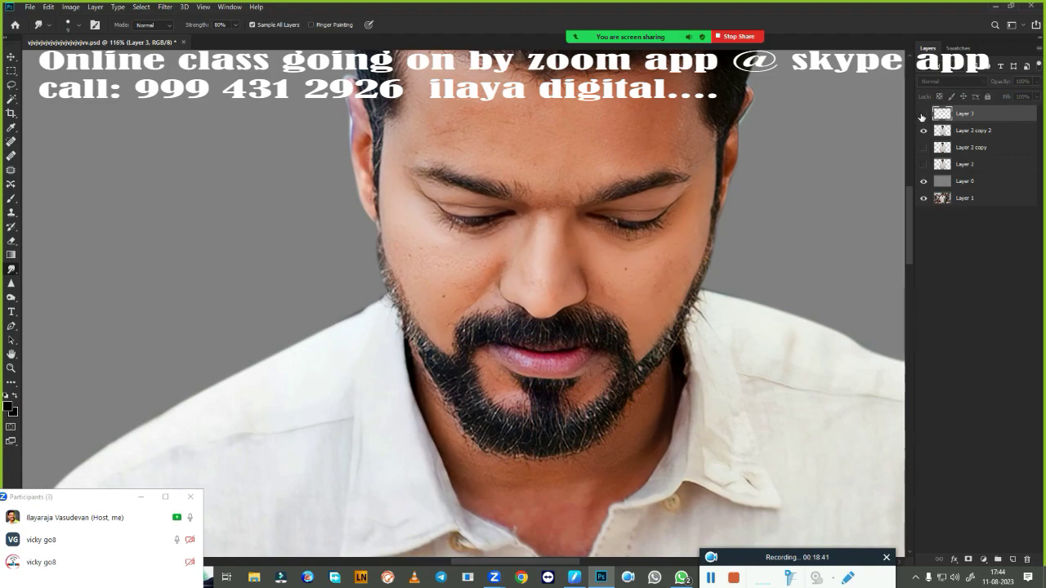
{"action": "mouse_move", "coordinate": [413, 290]}
{"action": "left_mouse_down"}
{"action": "mouse_move", "coordinate": [458, 294]}
{"action": "mouse_move", "coordinate": [574, 420]}
{"action": "left_mouse_up"}
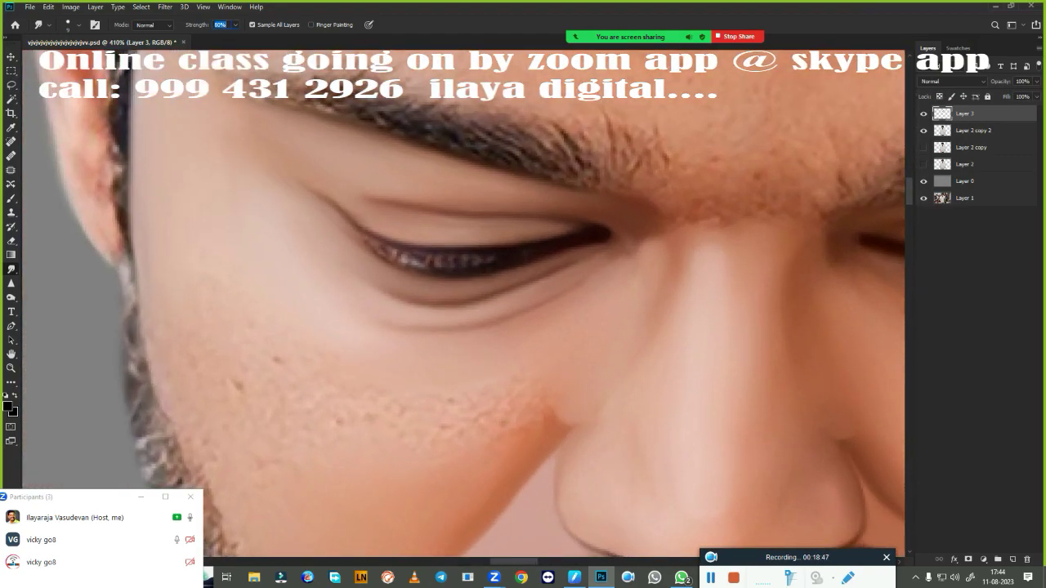
{"action": "left_click_drag", "start_coordinate": [412, 297], "coordinate": [494, 297]}
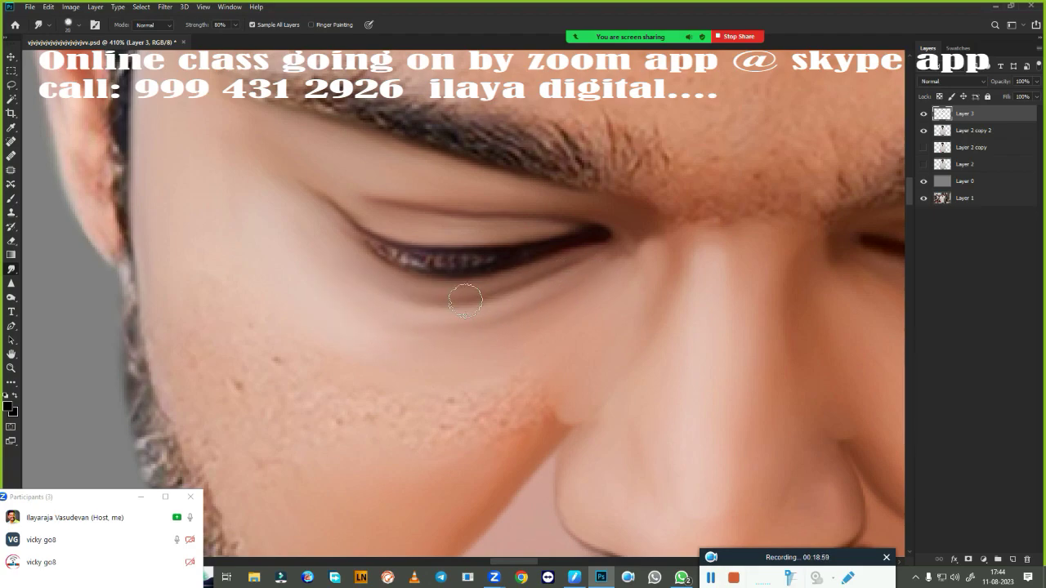
- Smudge the bumpy cheek skin beside the nose with a larger brush
{"action": "scroll", "coordinate": [425, 344], "scroll_direction": "right", "scroll_amount": 5}
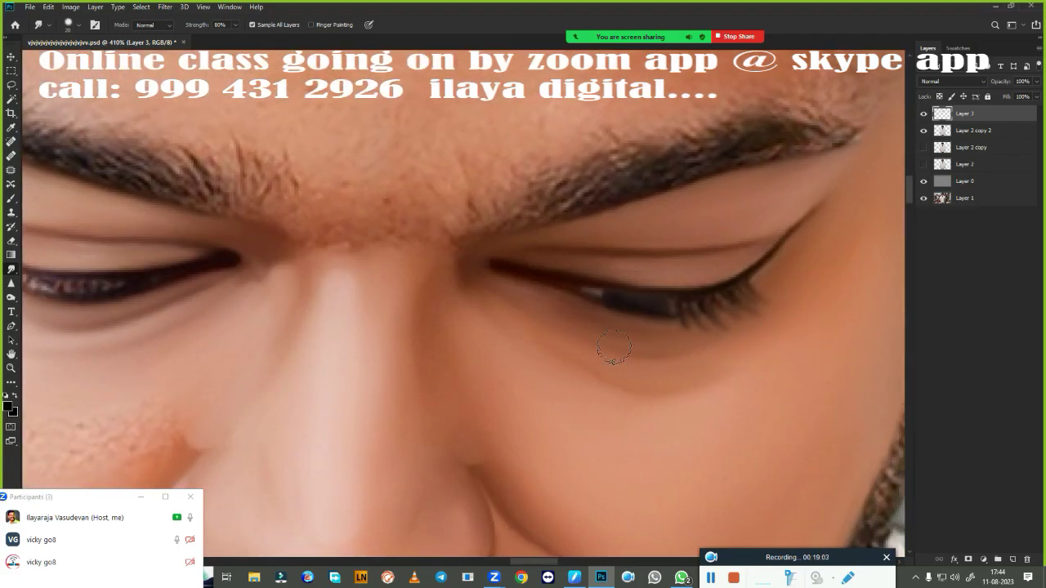
{"action": "scroll", "coordinate": [534, 355], "scroll_direction": "left", "scroll_amount": 5}
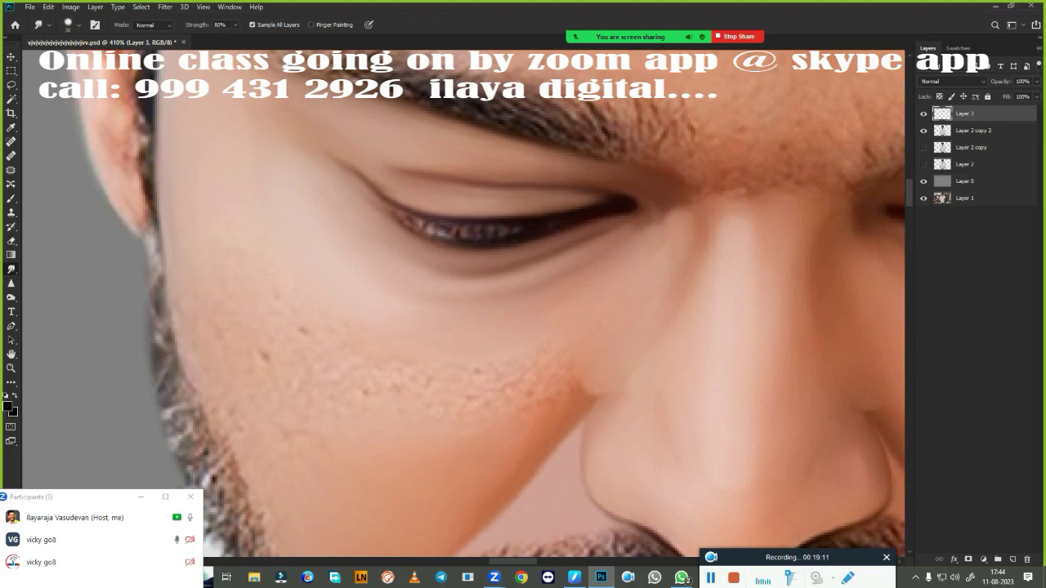
{"action": "key", "text": "bracketright"}
{"action": "key", "text": "bracketright"}
{"action": "key", "text": "bracketright"}
{"action": "left_click_drag", "start_coordinate": [204, 332], "coordinate": [256, 305]}
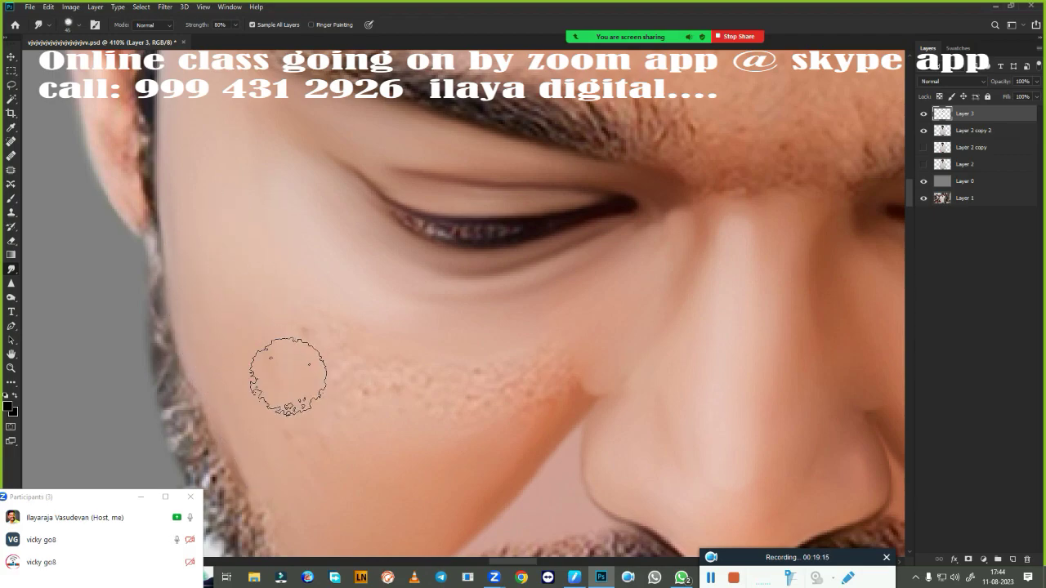
{"action": "left_click_drag", "start_coordinate": [285, 420], "coordinate": [487, 377]}
{"action": "key", "text": "bracketright"}
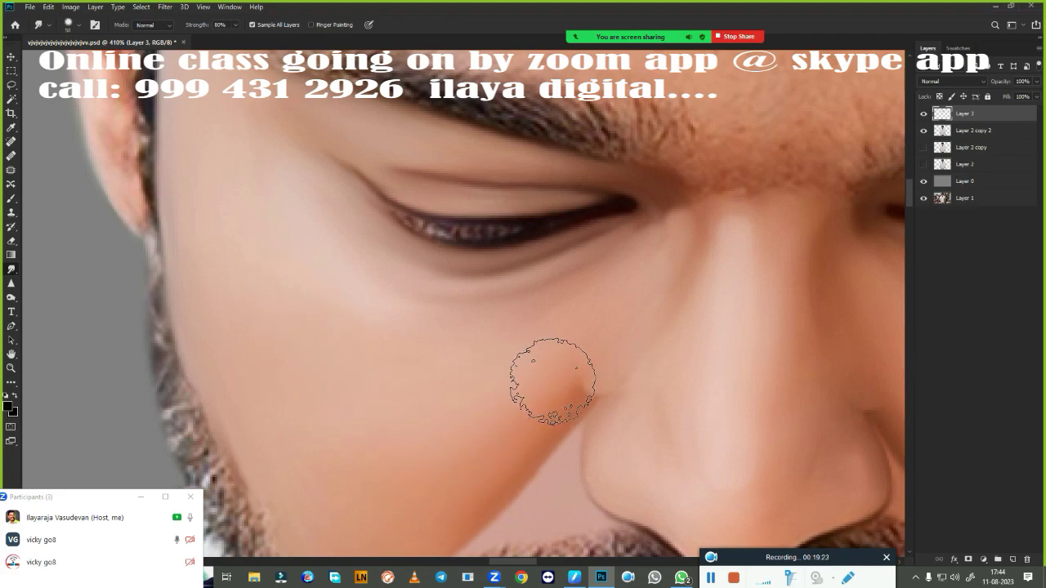
{"action": "key", "text": "b"}
{"action": "scroll", "coordinate": [506, 367], "scroll_direction": "up", "scroll_amount": 1}
{"action": "mouse_move", "coordinate": [507, 367]}
{"action": "left_mouse_down"}
{"action": "mouse_move", "coordinate": [559, 383]}
{"action": "mouse_move", "coordinate": [556, 374]}
{"action": "left_mouse_up"}
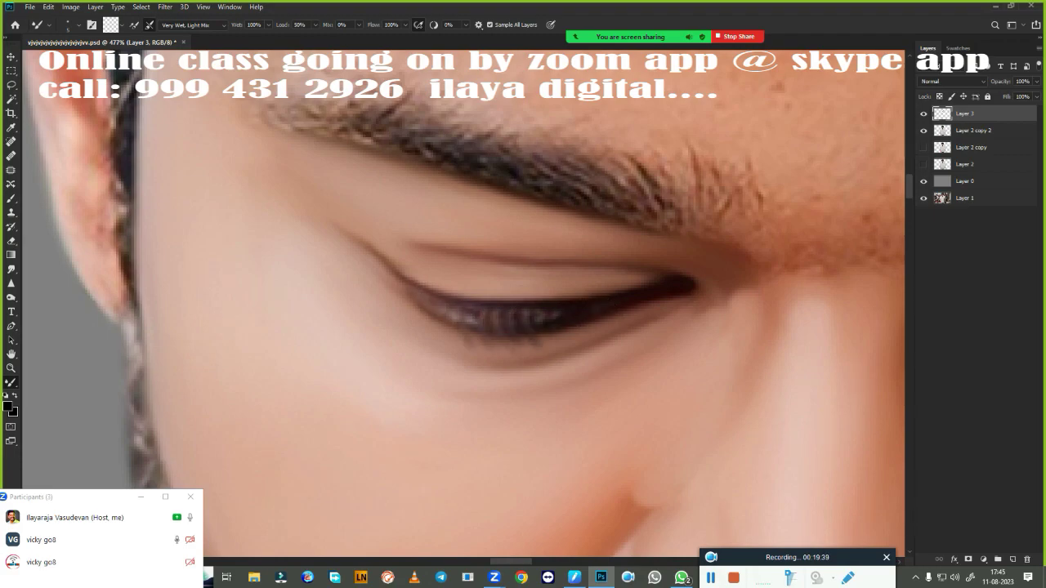
{"action": "key", "text": "r"}
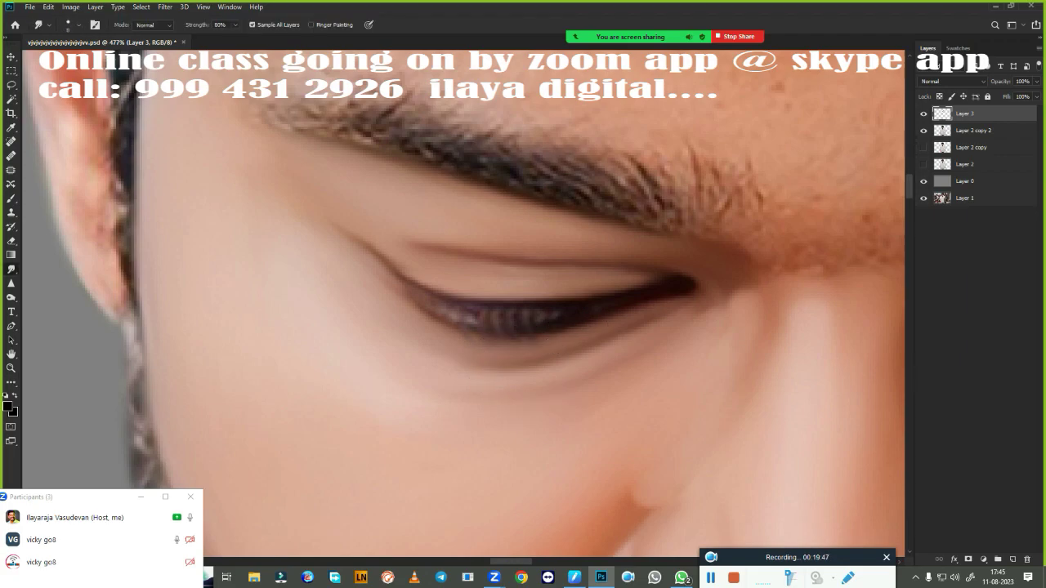
{"action": "key", "text": "ctrl+0"}
{"action": "scroll", "coordinate": [442, 335], "scroll_direction": "up", "scroll_amount": 1}
{"action": "scroll", "coordinate": [441, 335], "scroll_direction": "up", "scroll_amount": 2}
{"action": "scroll", "coordinate": [441, 335], "scroll_direction": "up", "scroll_amount": 3}
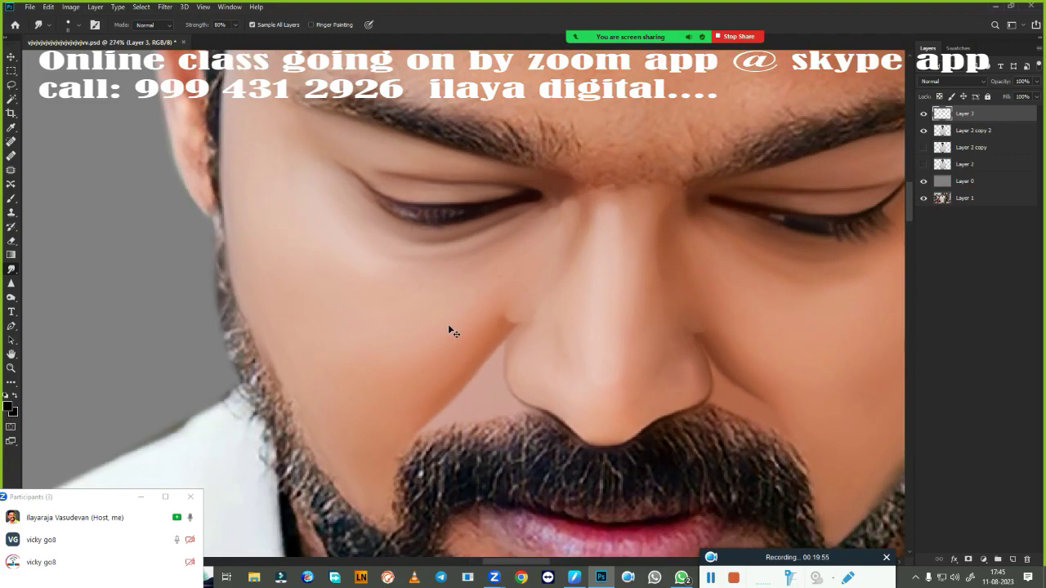
{"action": "scroll", "coordinate": [439, 303], "scroll_direction": "up", "scroll_amount": 2}
{"action": "scroll", "coordinate": [491, 343], "scroll_direction": "up", "scroll_amount": 2}
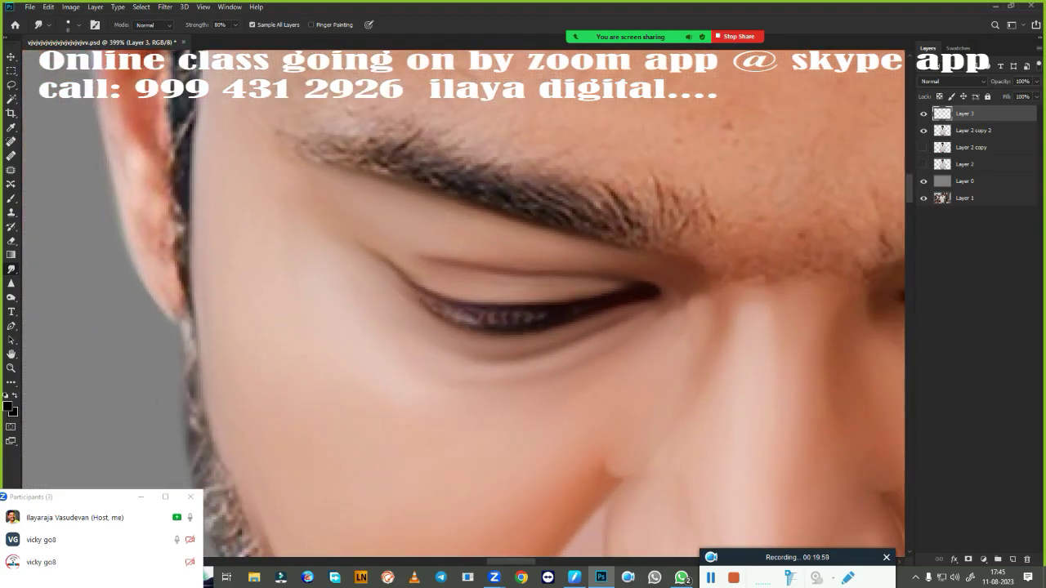
{"action": "key", "text": "b"}
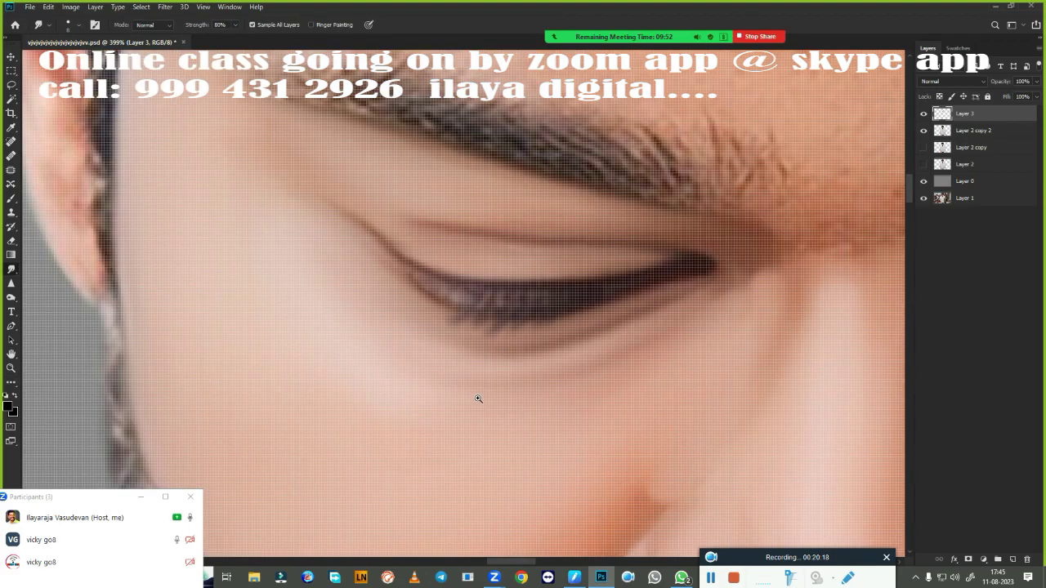
{"action": "left_click_drag", "start_coordinate": [476, 397], "coordinate": [513, 377]}
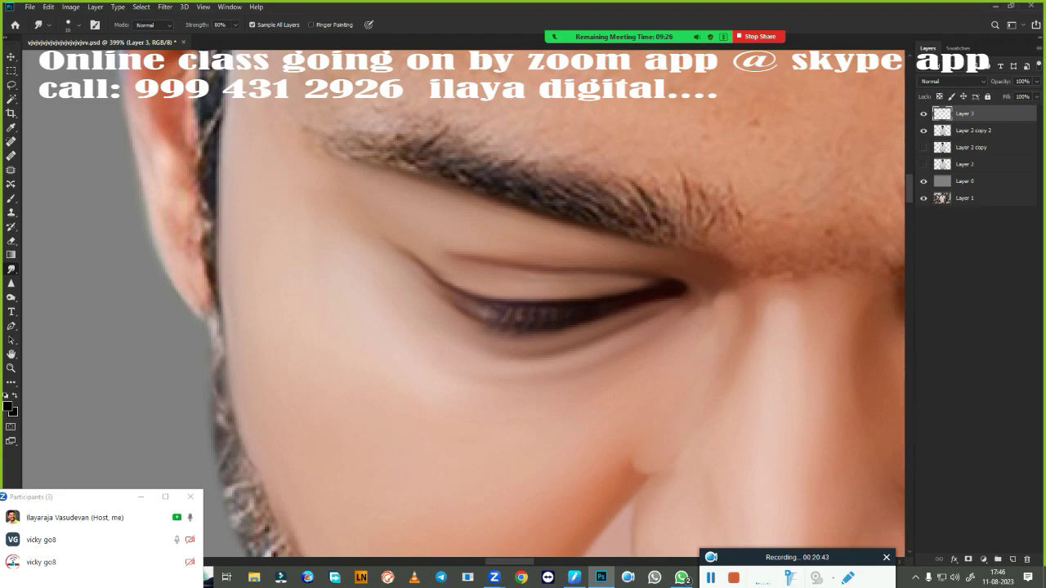
- Toggle Layer 2 copy 2's visibility off and on to compare
{"action": "scroll", "coordinate": [578, 408], "scroll_direction": "down", "scroll_amount": 3}
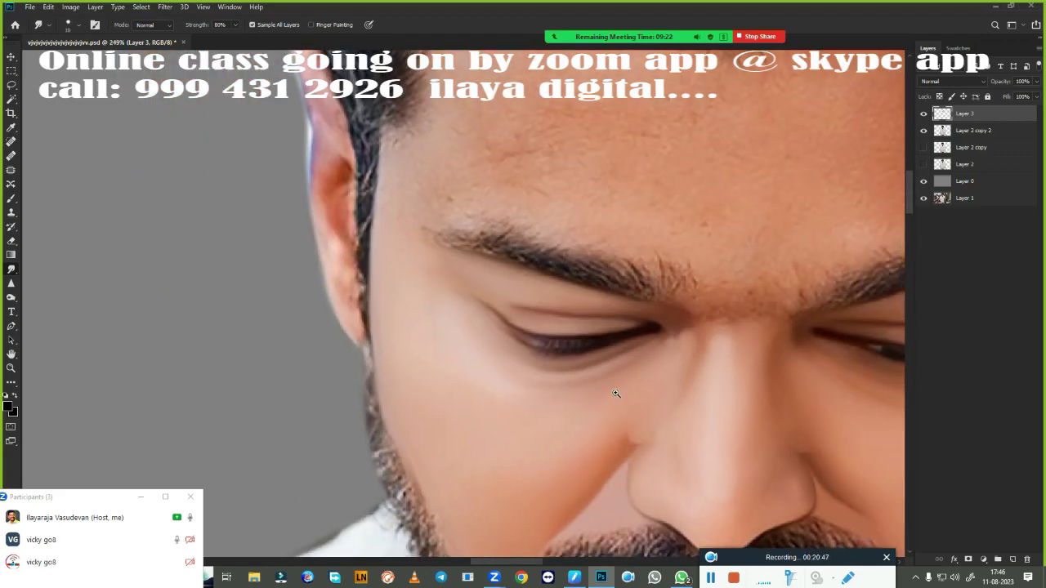
{"action": "scroll", "coordinate": [612, 393], "scroll_direction": "down", "scroll_amount": 3}
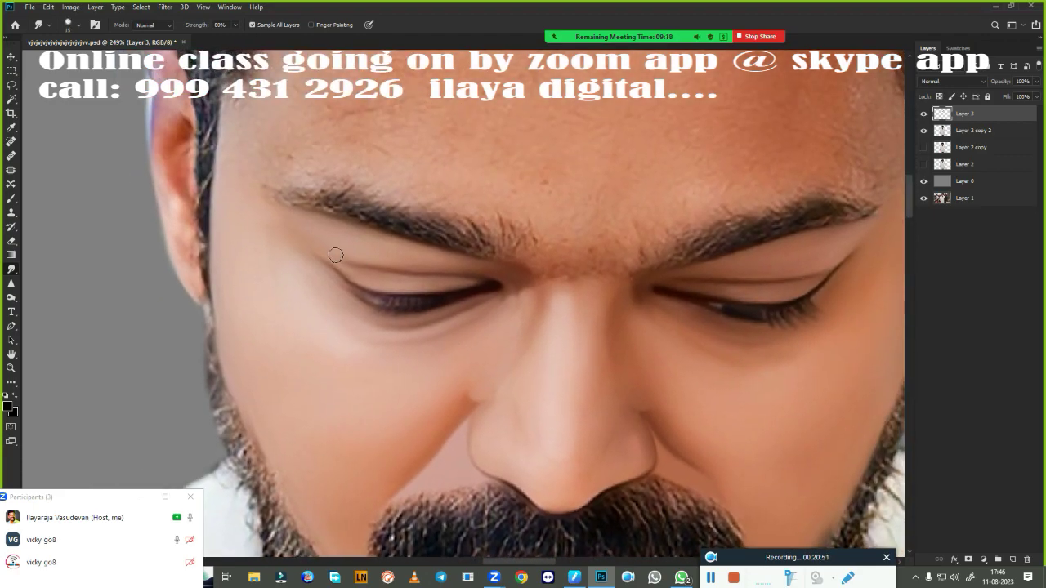
{"action": "scroll", "coordinate": [526, 338], "scroll_direction": "down", "scroll_amount": 3}
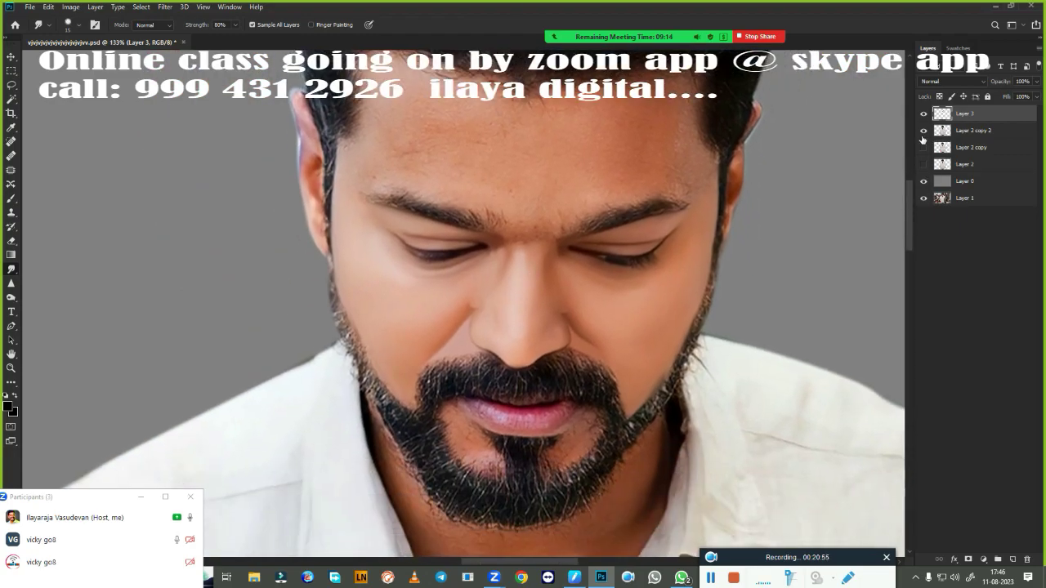
{"action": "left_click", "coordinate": [924, 130]}
{"action": "left_click", "coordinate": [924, 130]}
{"action": "scroll", "coordinate": [650, 385], "scroll_direction": "up", "scroll_amount": 2}
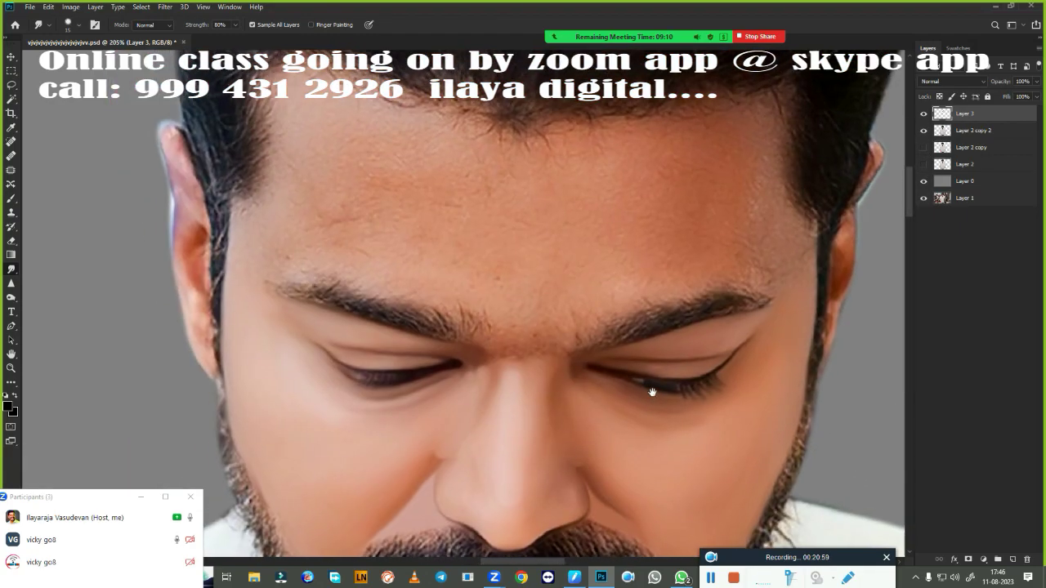
{"action": "scroll", "coordinate": [598, 411], "scroll_direction": "up", "scroll_amount": 2}
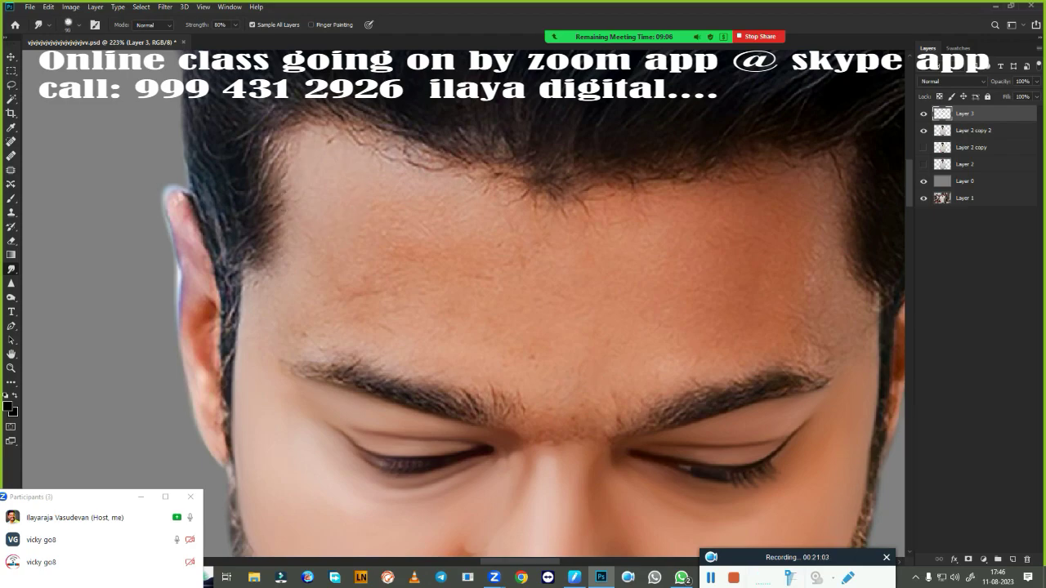
- Smudge the hairline strands, forehead and right temple into smooth skin
{"action": "left_click_drag", "start_coordinate": [346, 164], "coordinate": [338, 152]}
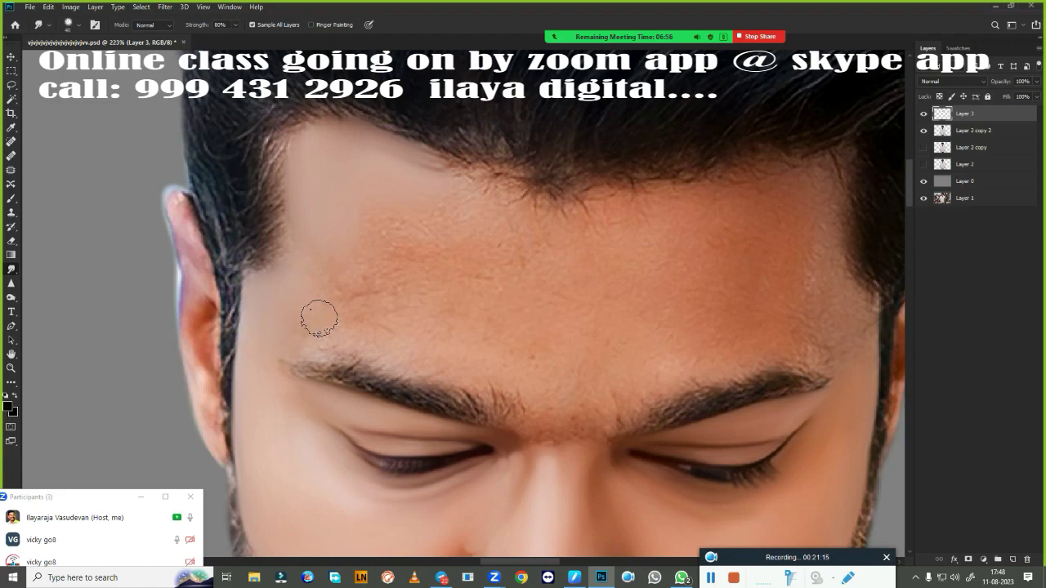
{"action": "scroll", "coordinate": [382, 316], "scroll_direction": "up", "scroll_amount": 1}
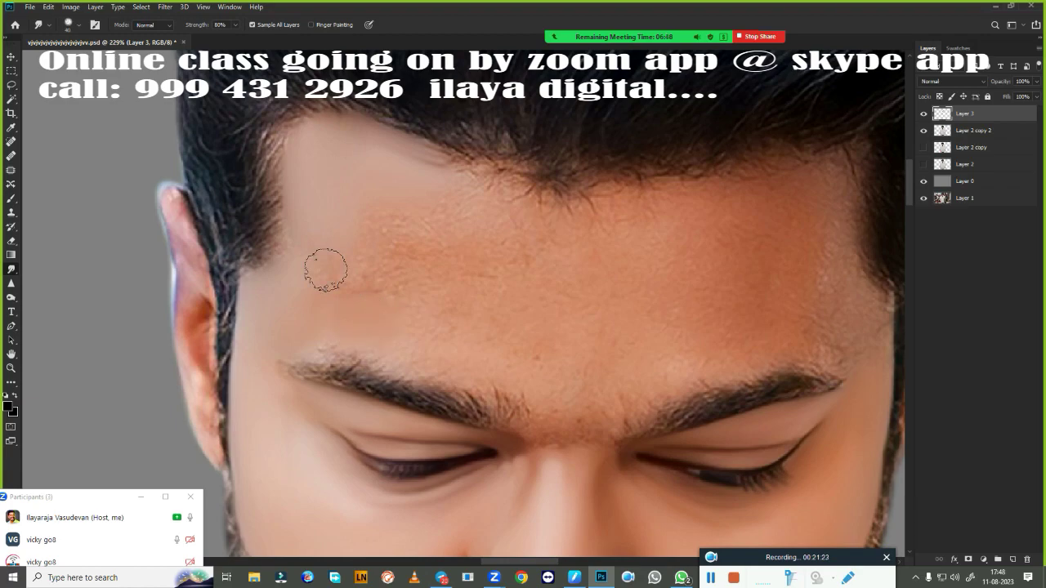
{"action": "left_click_drag", "start_coordinate": [343, 269], "coordinate": [417, 278]}
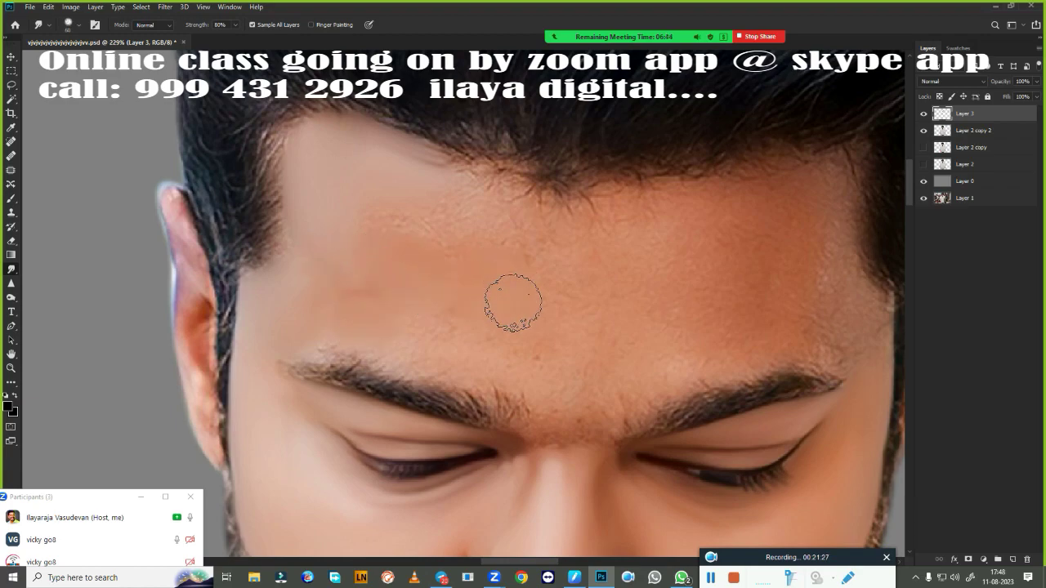
{"action": "mouse_move", "coordinate": [444, 187]}
{"action": "left_mouse_down"}
{"action": "mouse_move", "coordinate": [499, 216]}
{"action": "mouse_move", "coordinate": [420, 217]}
{"action": "left_mouse_up"}
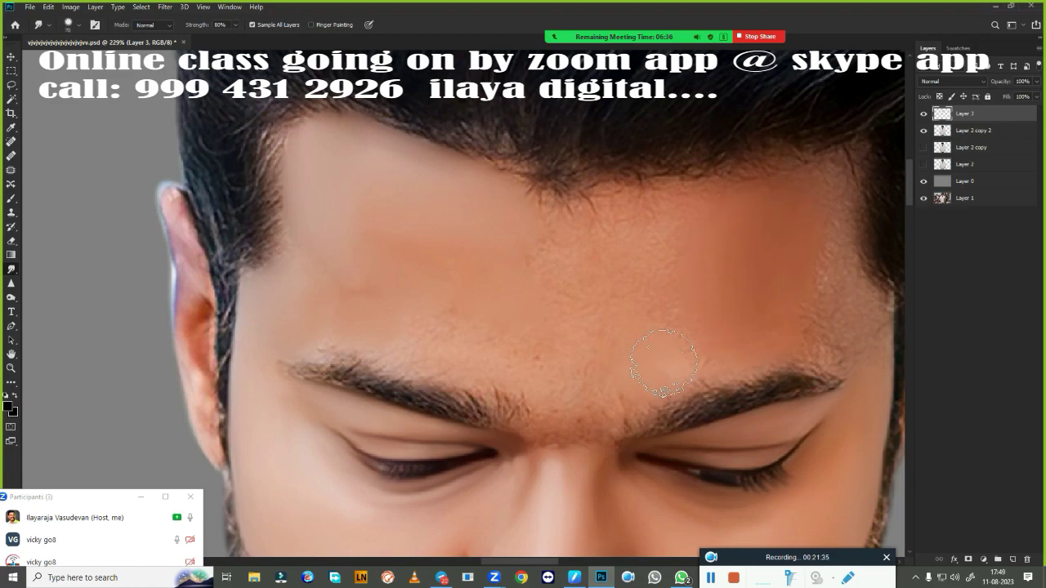
{"action": "left_click_drag", "start_coordinate": [553, 234], "coordinate": [524, 219]}
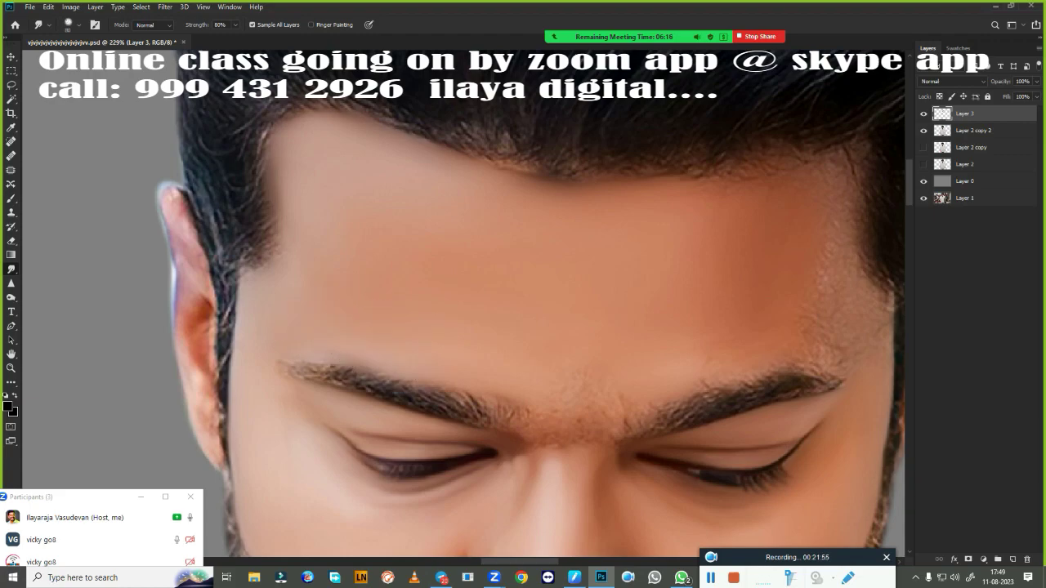
{"action": "left_click_drag", "start_coordinate": [619, 221], "coordinate": [366, 211]}
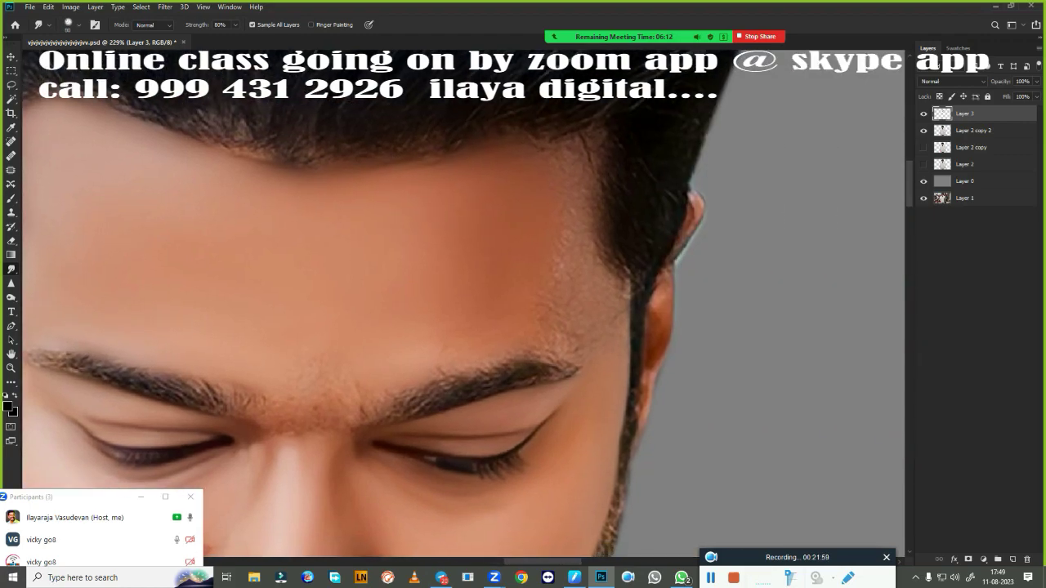
{"action": "mouse_move", "coordinate": [583, 327]}
{"action": "left_mouse_down"}
{"action": "mouse_move", "coordinate": [602, 350]}
{"action": "mouse_move", "coordinate": [537, 339]}
{"action": "mouse_move", "coordinate": [579, 245]}
{"action": "mouse_move", "coordinate": [563, 236]}
{"action": "mouse_move", "coordinate": [539, 300]}
{"action": "mouse_move", "coordinate": [540, 239]}
{"action": "mouse_move", "coordinate": [537, 280]}
{"action": "mouse_move", "coordinate": [455, 205]}
{"action": "mouse_move", "coordinate": [531, 310]}
{"action": "left_mouse_up"}
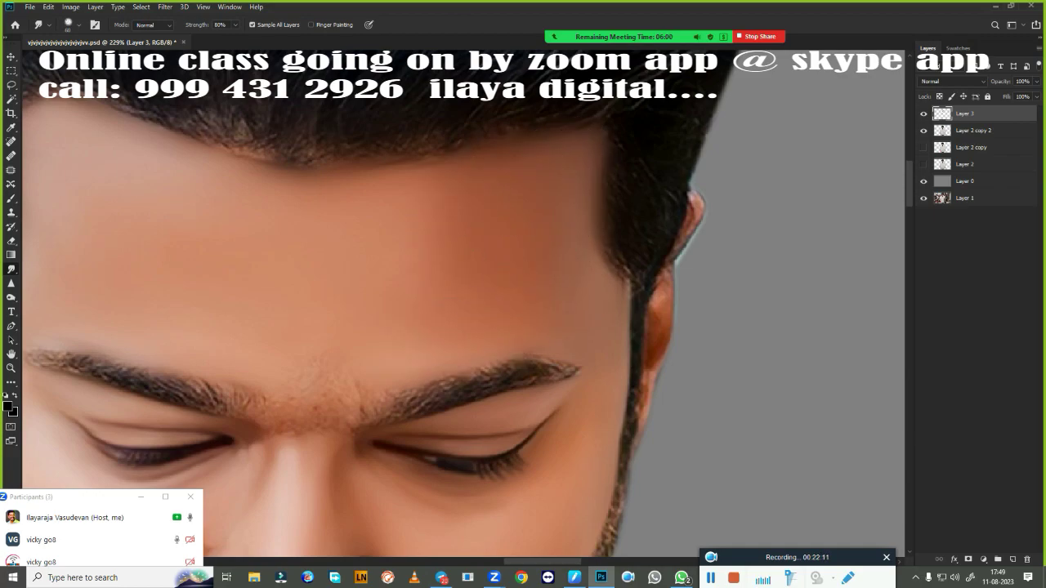
{"action": "scroll", "coordinate": [670, 296], "scroll_direction": "down", "scroll_amount": 3}
- Soften the hair edge along the hairline with the Eraser
{"action": "key", "text": "e"}
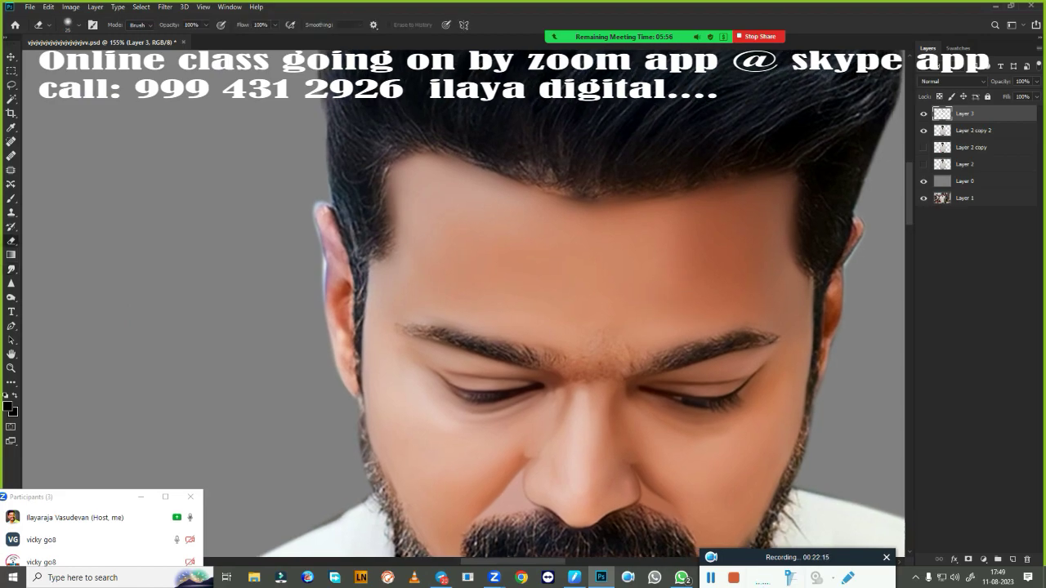
{"action": "mouse_move", "coordinate": [381, 203]}
{"action": "left_mouse_down"}
{"action": "mouse_move", "coordinate": [434, 149]}
{"action": "mouse_move", "coordinate": [522, 182]}
{"action": "mouse_move", "coordinate": [632, 187]}
{"action": "left_mouse_up"}
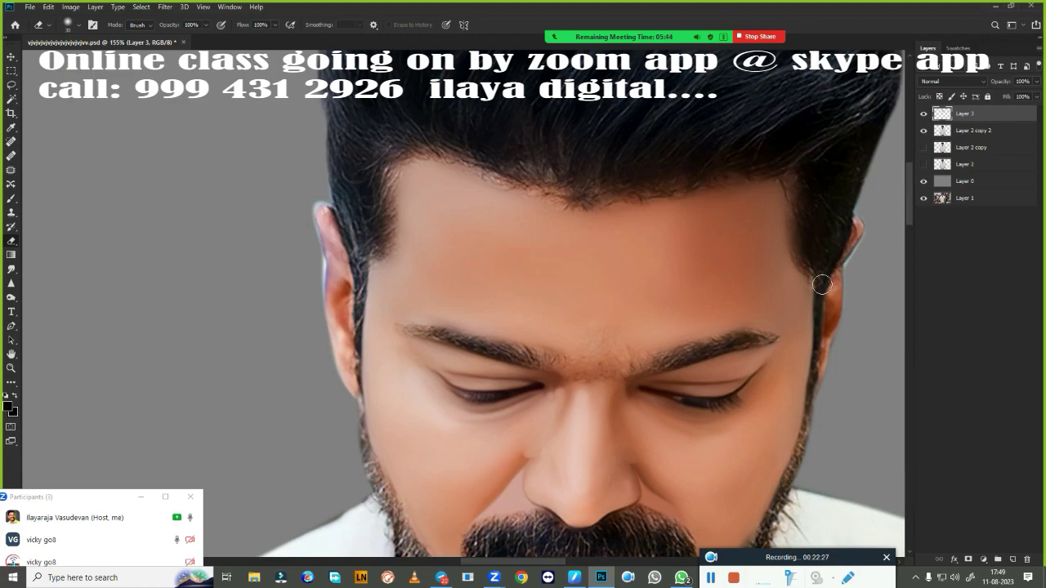
{"action": "scroll", "coordinate": [491, 280], "scroll_direction": "down", "scroll_amount": 5}
{"action": "scroll", "coordinate": [491, 281], "scroll_direction": "up", "scroll_amount": 8}
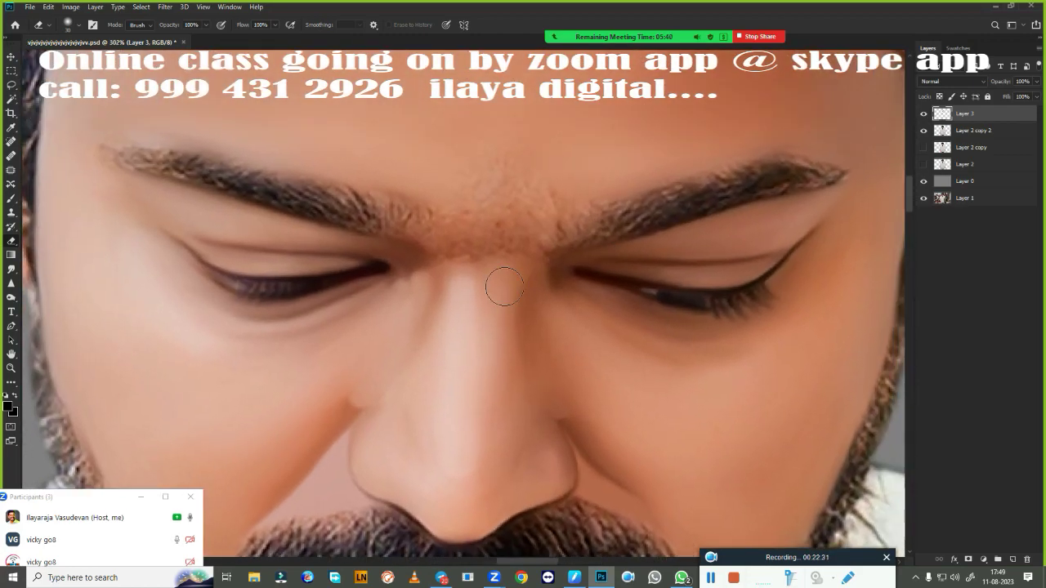
- Smudge the wrinkles between the brows and both eyebrows into soft painted strokes
{"action": "key", "text": "r"}
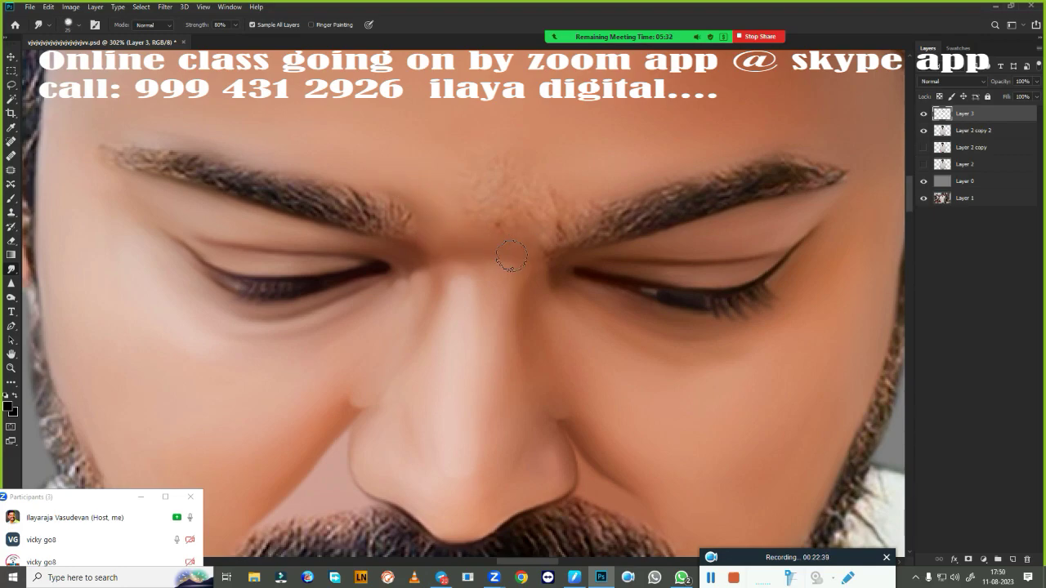
{"action": "left_click_drag", "start_coordinate": [533, 218], "coordinate": [540, 270]}
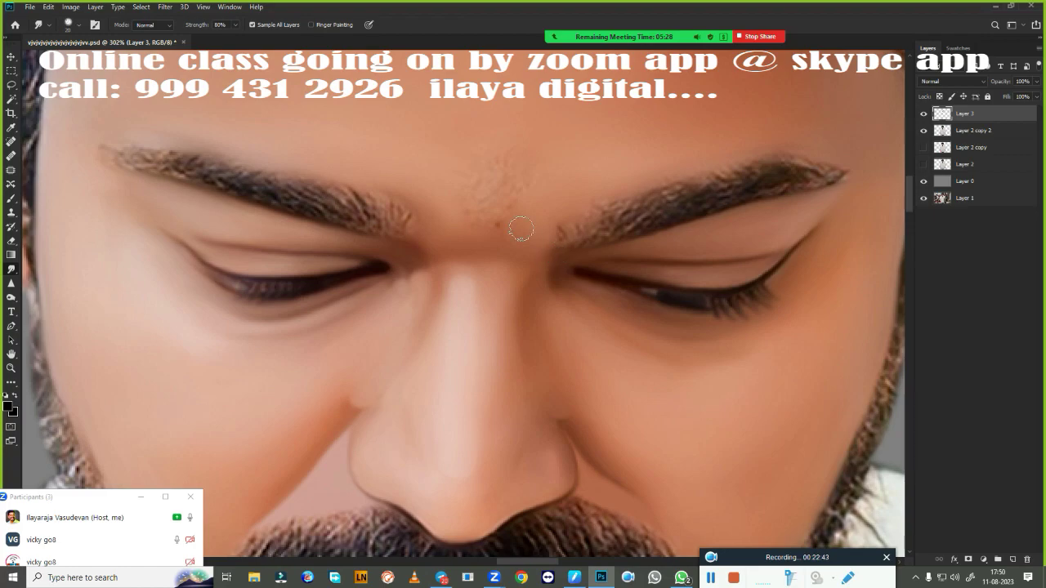
{"action": "left_click_drag", "start_coordinate": [479, 165], "coordinate": [477, 215]}
{"action": "mouse_move", "coordinate": [583, 217]}
{"action": "left_mouse_down"}
{"action": "mouse_move", "coordinate": [612, 238]}
{"action": "mouse_move", "coordinate": [564, 227]}
{"action": "left_mouse_up"}
{"action": "left_click_drag", "start_coordinate": [711, 188], "coordinate": [837, 176]}
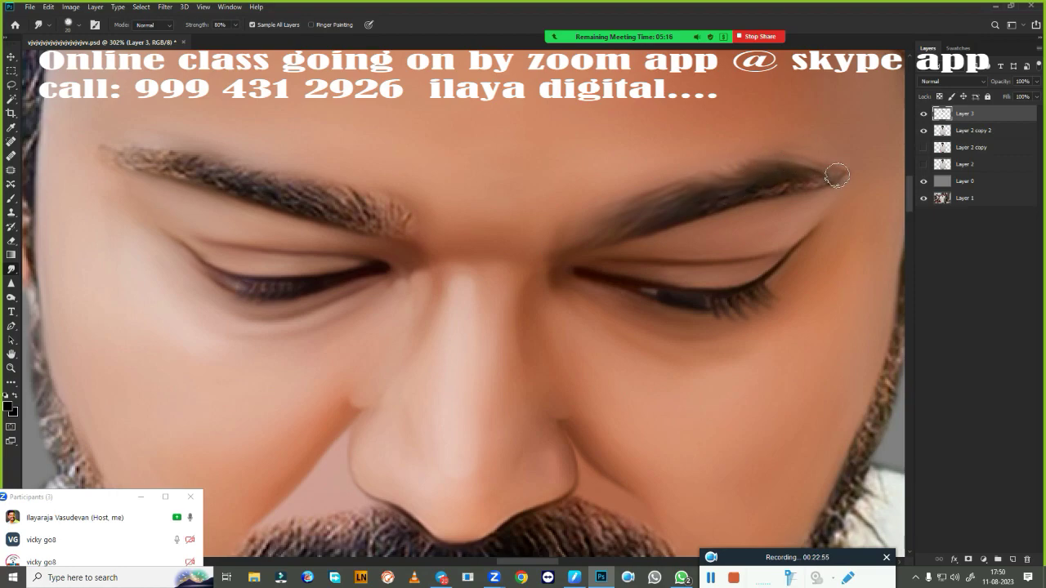
{"action": "left_click_drag", "start_coordinate": [743, 196], "coordinate": [864, 175]}
{"action": "mouse_move", "coordinate": [98, 146]}
{"action": "left_mouse_down"}
{"action": "mouse_move", "coordinate": [315, 197]}
{"action": "mouse_move", "coordinate": [347, 221]}
{"action": "mouse_move", "coordinate": [373, 205]}
{"action": "mouse_move", "coordinate": [413, 204]}
{"action": "left_mouse_up"}
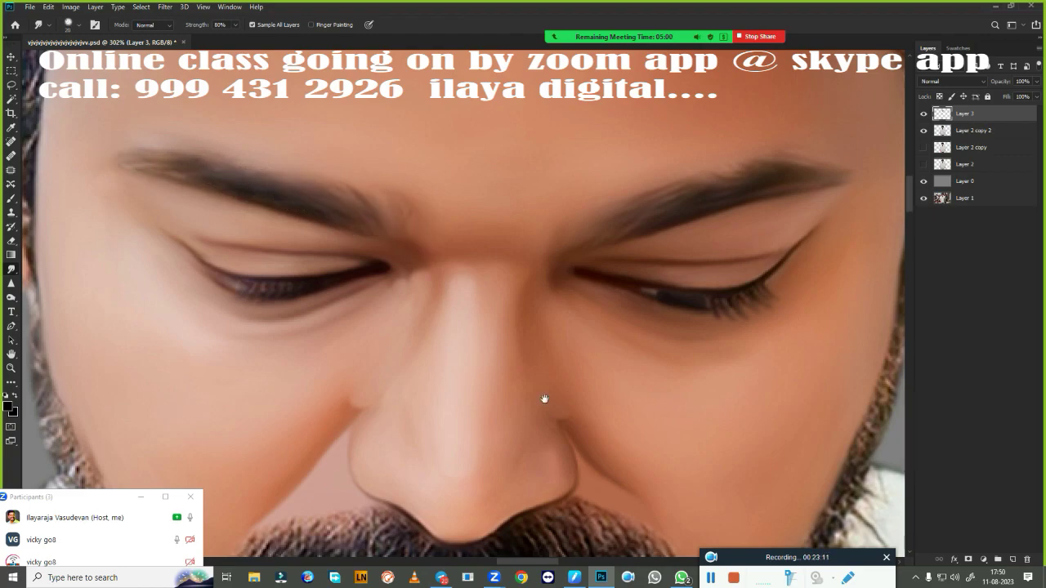
- Blend the skin along the lower lip edge with the Mixer Brush
{"action": "scroll", "coordinate": [545, 398], "scroll_direction": "down", "scroll_amount": 3}
{"action": "scroll", "coordinate": [533, 180], "scroll_direction": "up", "scroll_amount": 2}
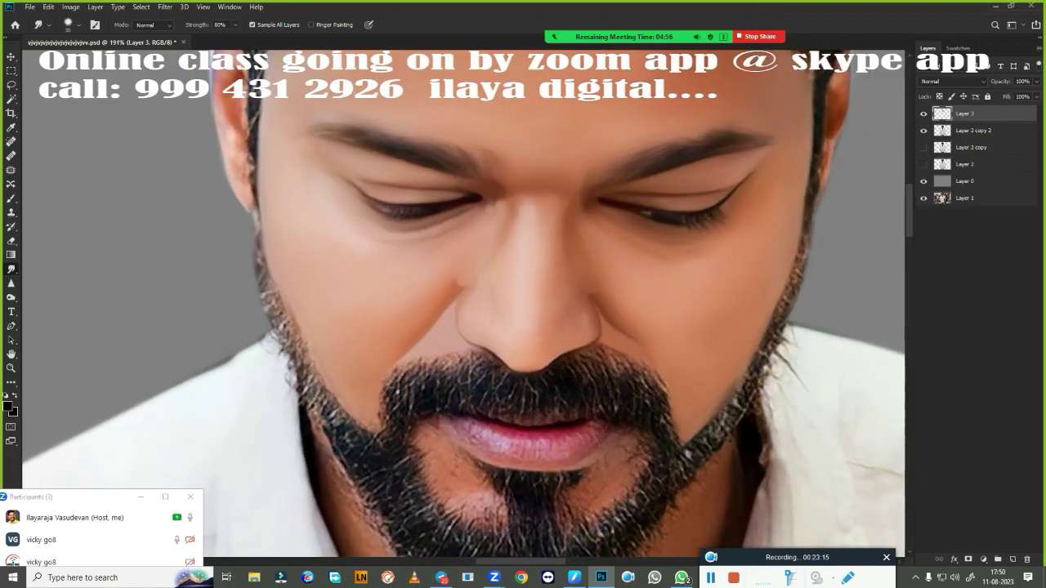
{"action": "scroll", "coordinate": [539, 327], "scroll_direction": "down", "scroll_amount": 3}
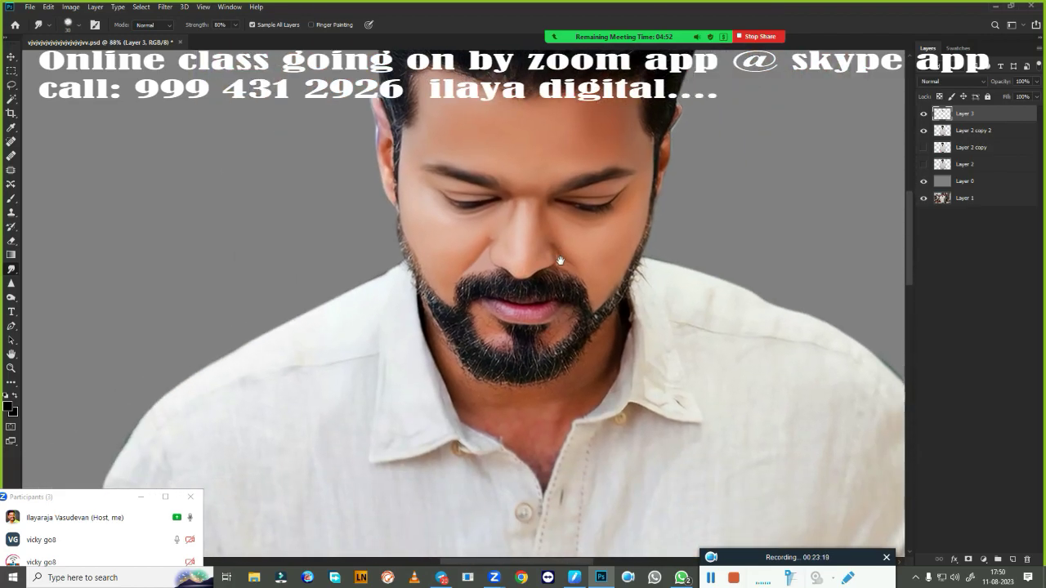
{"action": "scroll", "coordinate": [603, 261], "scroll_direction": "up", "scroll_amount": 3}
{"action": "scroll", "coordinate": [626, 240], "scroll_direction": "up", "scroll_amount": 2}
{"action": "scroll", "coordinate": [553, 338], "scroll_direction": "up", "scroll_amount": 1}
{"action": "scroll", "coordinate": [554, 338], "scroll_direction": "down", "scroll_amount": 1}
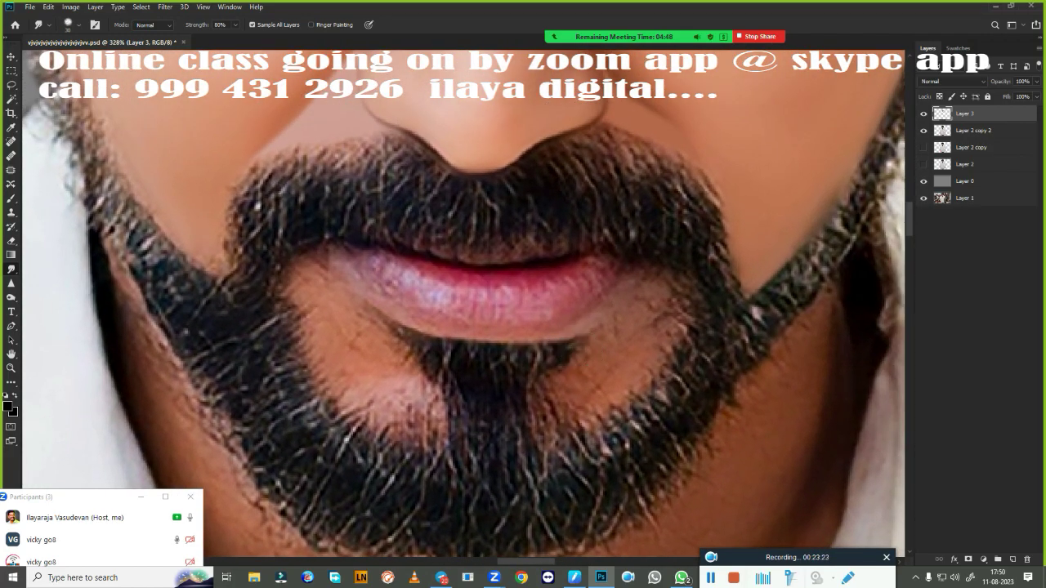
{"action": "scroll", "coordinate": [553, 338], "scroll_direction": "up", "scroll_amount": 2}
{"action": "scroll", "coordinate": [621, 335], "scroll_direction": "down", "scroll_amount": 1}
{"action": "key", "text": "b"}
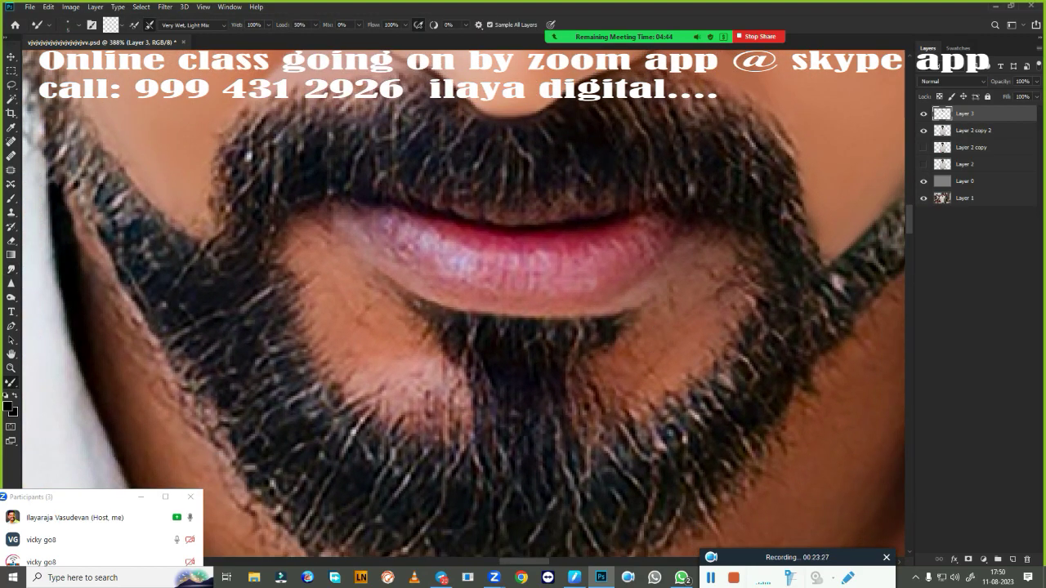
{"action": "scroll", "coordinate": [634, 331], "scroll_direction": "up", "scroll_amount": 1}
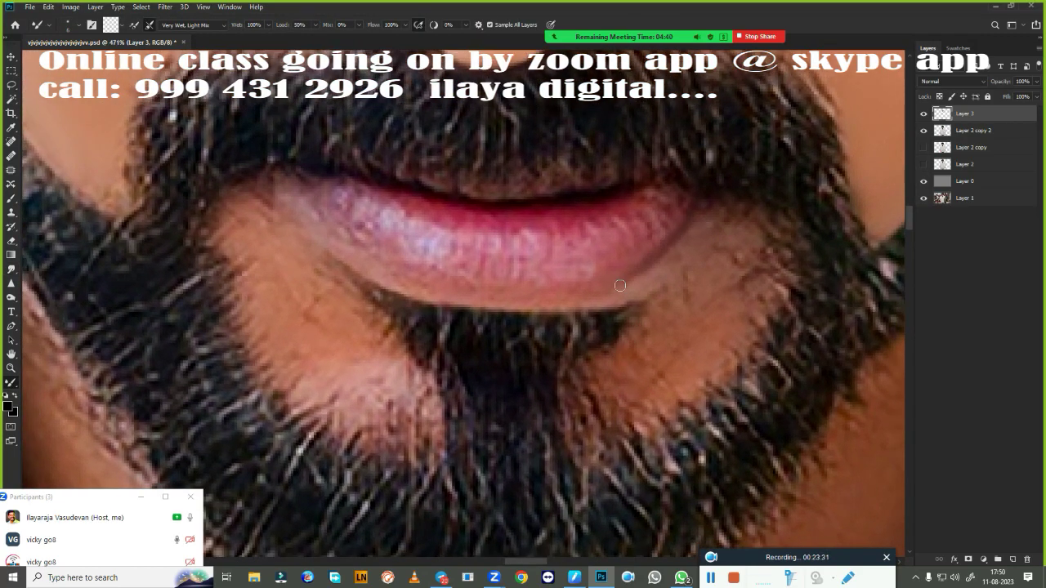
{"action": "left_click_drag", "start_coordinate": [621, 285], "coordinate": [586, 293]}
{"action": "left_click_drag", "start_coordinate": [275, 180], "coordinate": [394, 272]}
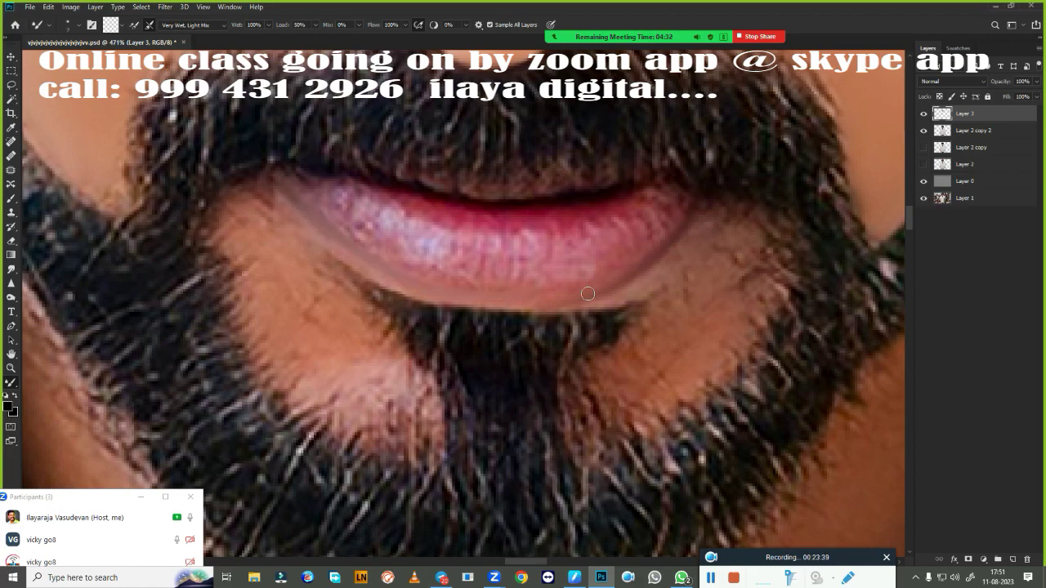
{"action": "left_click_drag", "start_coordinate": [588, 294], "coordinate": [536, 298]}
{"action": "left_click_drag", "start_coordinate": [616, 287], "coordinate": [426, 292]}
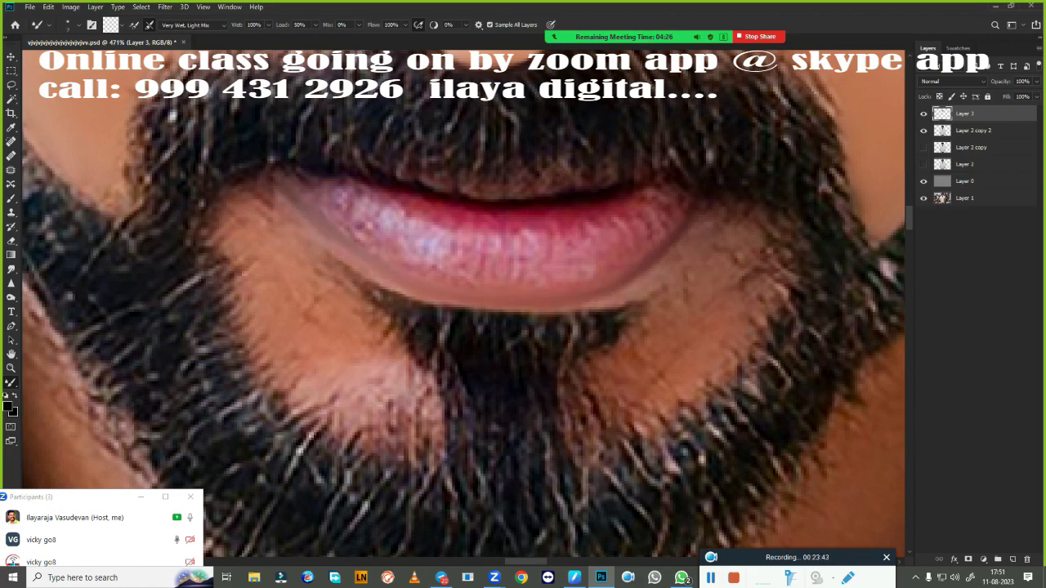
- Smudge the lower lip highlights into smooth, glossy paint
{"action": "key", "text": "r"}
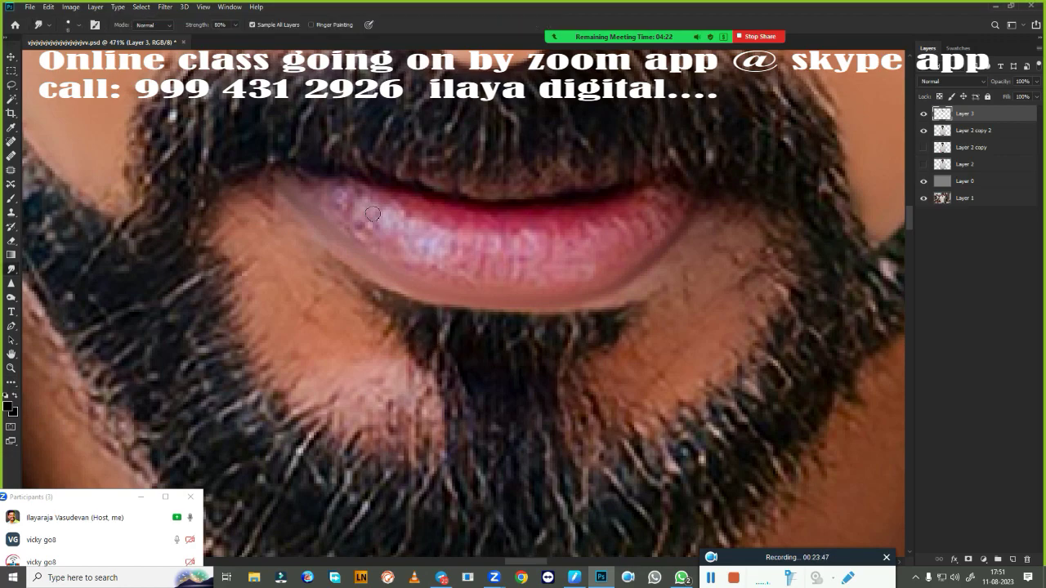
{"action": "left_click_drag", "start_coordinate": [361, 213], "coordinate": [420, 235]}
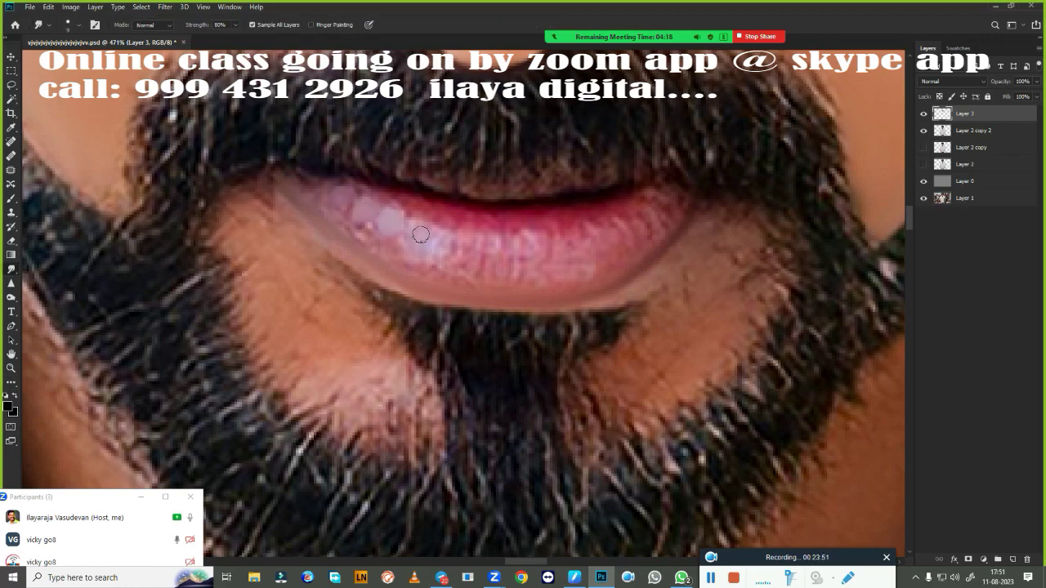
{"action": "left_click_drag", "start_coordinate": [493, 244], "coordinate": [525, 248]}
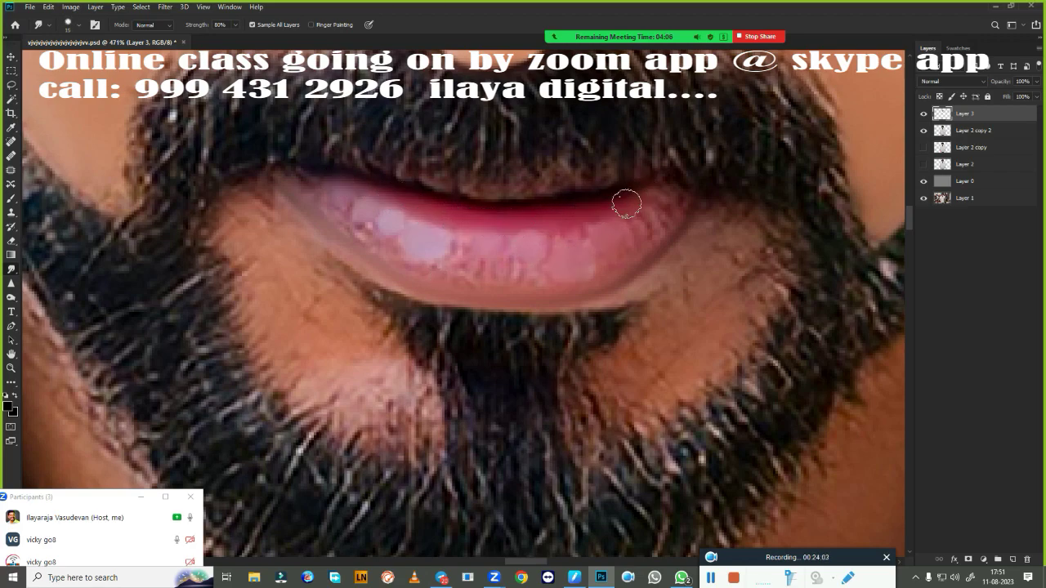
{"action": "key", "text": "bracketright"}
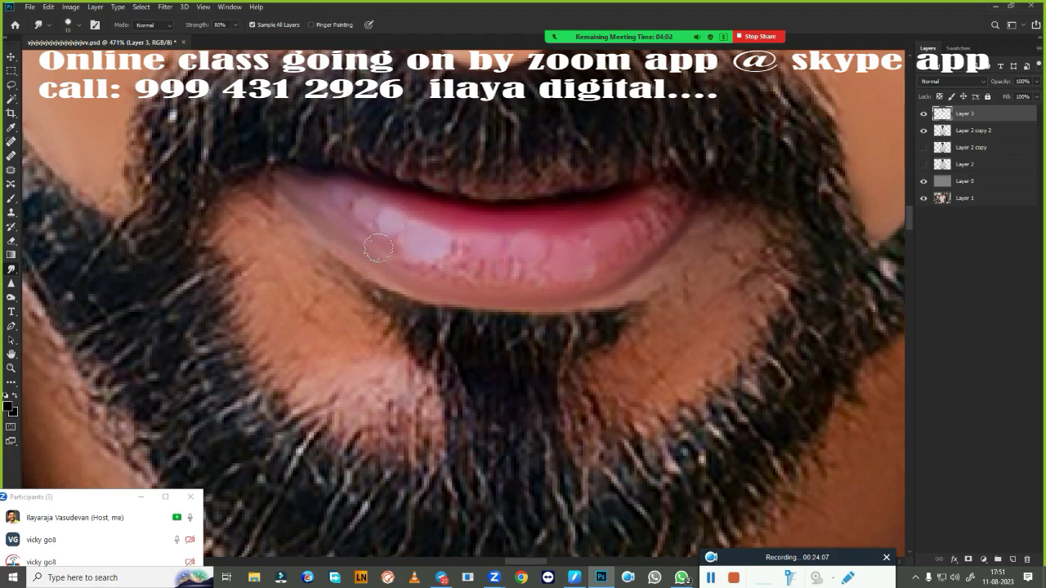
{"action": "key", "text": "bracketleft"}
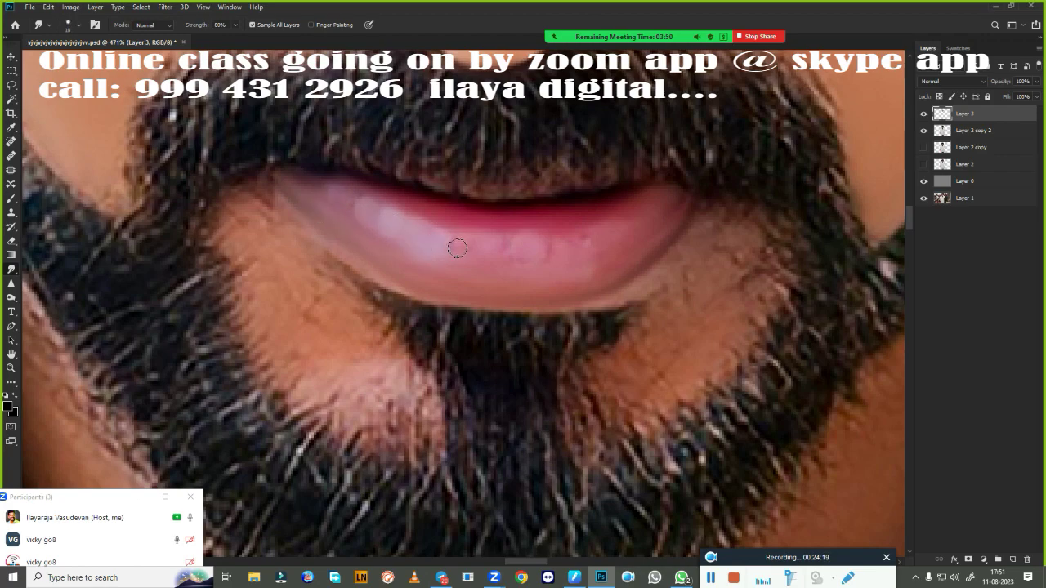
- Smudge the beard stubble beside and below both mouth corners into smooth skin at 80% strength
{"action": "scroll", "coordinate": [606, 240], "scroll_direction": "down", "scroll_amount": 5}
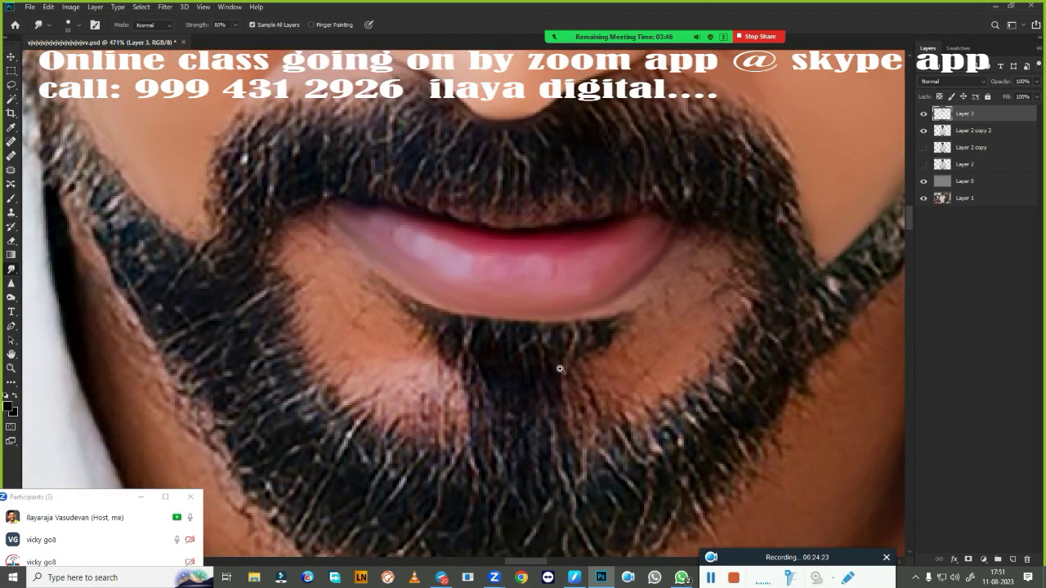
{"action": "scroll", "coordinate": [621, 406], "scroll_direction": "up", "scroll_amount": 6}
{"action": "scroll", "coordinate": [621, 406], "scroll_direction": "down", "scroll_amount": 5}
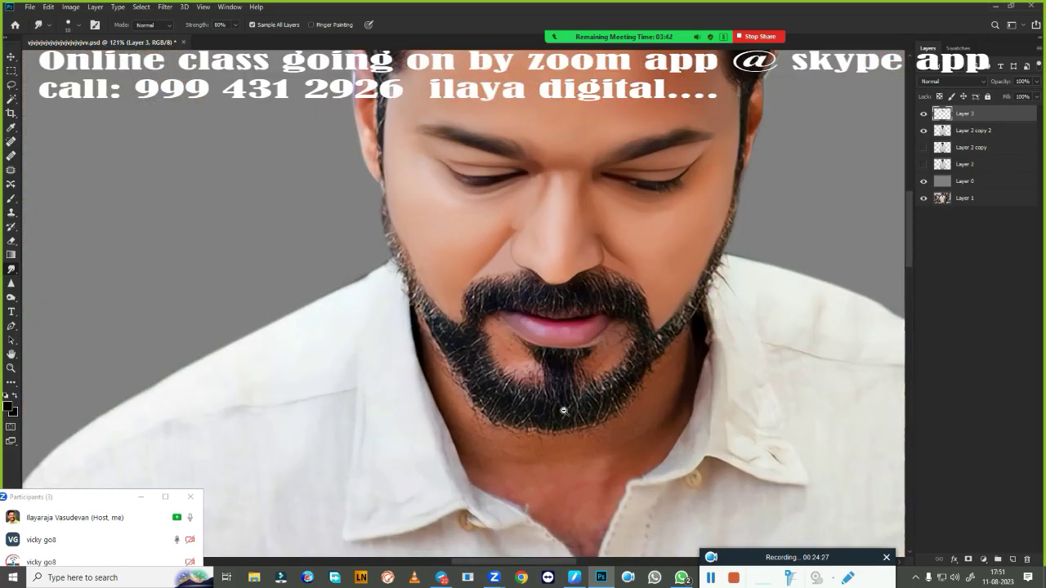
{"action": "scroll", "coordinate": [564, 409], "scroll_direction": "up", "scroll_amount": 6}
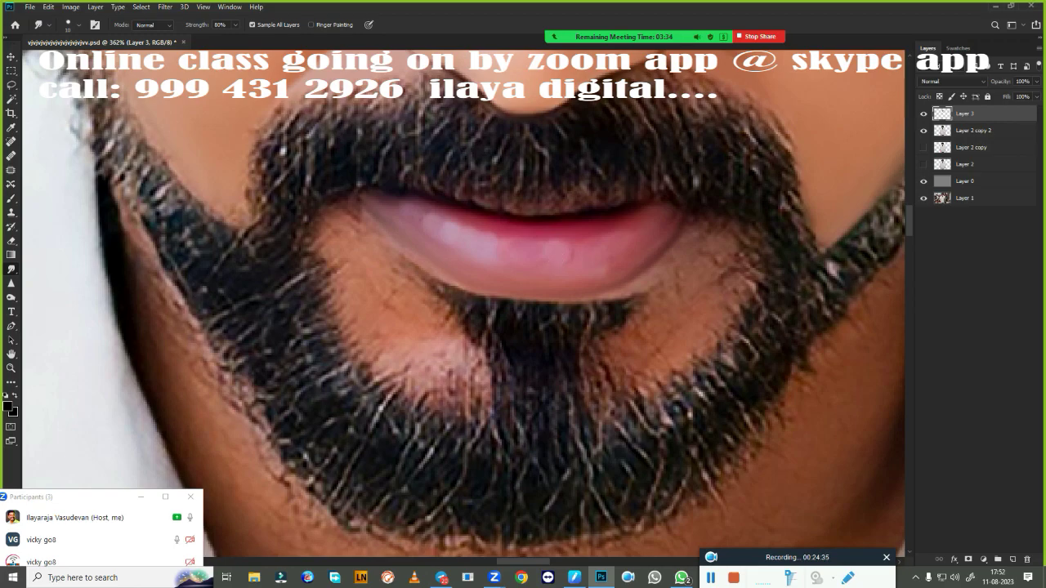
{"action": "scroll", "coordinate": [646, 335], "scroll_direction": "up", "scroll_amount": 2}
{"action": "key", "text": "b"}
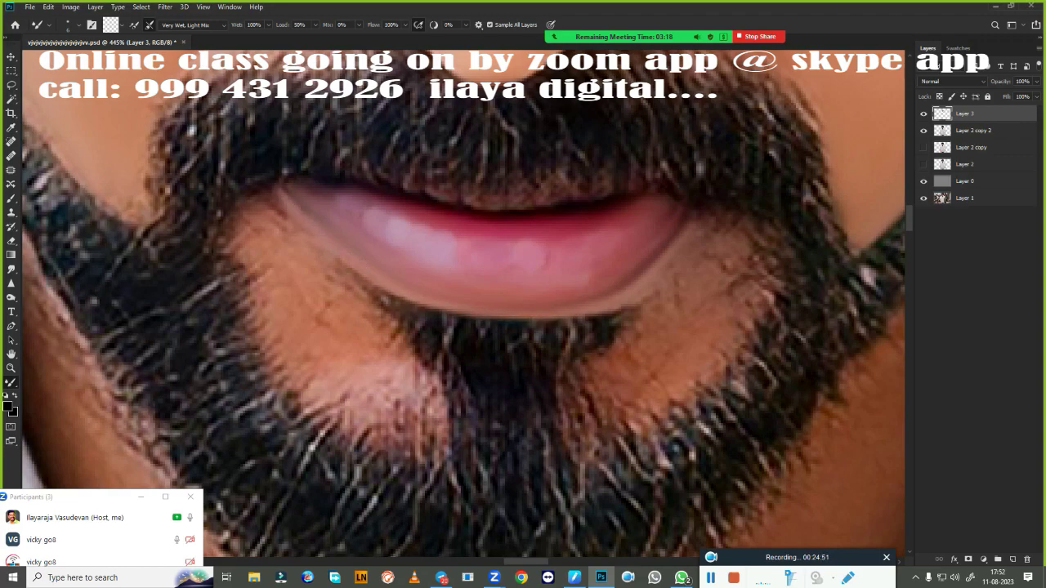
{"action": "key", "text": "shift+b"}
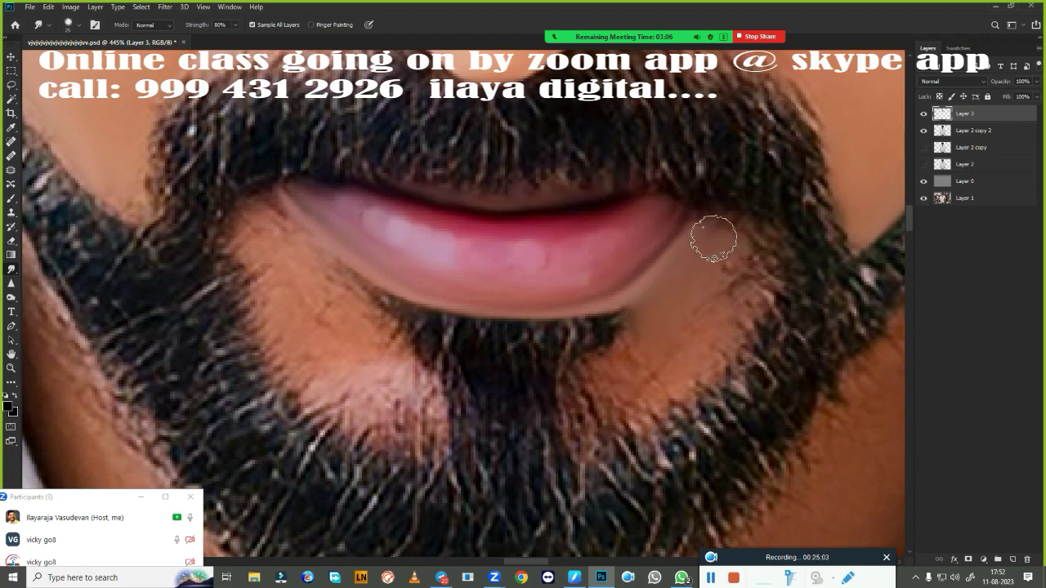
{"action": "left_click_drag", "start_coordinate": [729, 234], "coordinate": [752, 277]}
{"action": "mouse_move", "coordinate": [733, 239]}
{"action": "left_mouse_down"}
{"action": "mouse_move", "coordinate": [637, 355]}
{"action": "mouse_move", "coordinate": [738, 299]}
{"action": "mouse_move", "coordinate": [626, 392]}
{"action": "mouse_move", "coordinate": [649, 397]}
{"action": "left_mouse_up"}
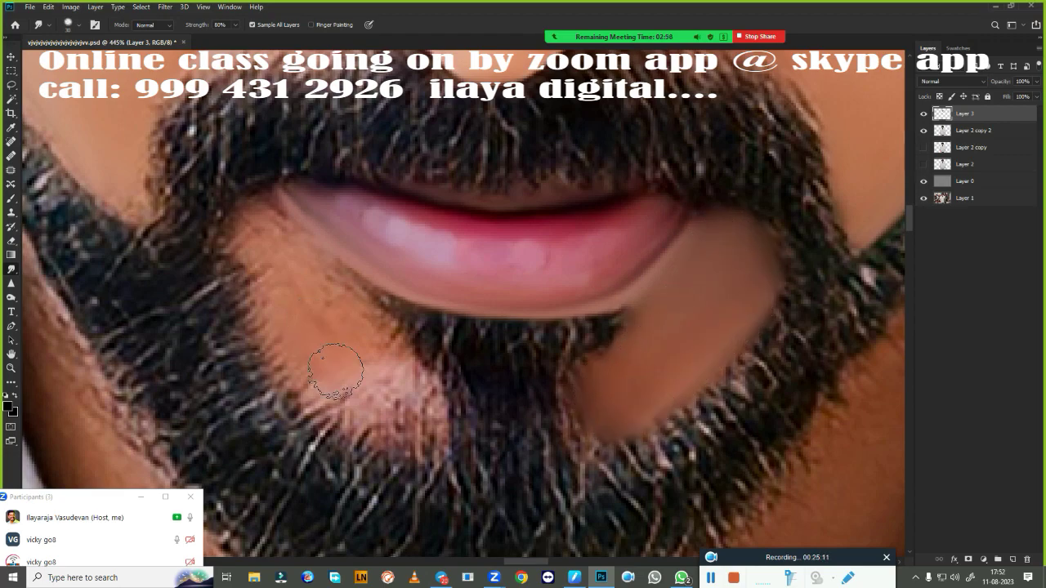
{"action": "mouse_move", "coordinate": [338, 373]}
{"action": "left_mouse_down"}
{"action": "mouse_move", "coordinate": [270, 327]}
{"action": "mouse_move", "coordinate": [237, 246]}
{"action": "mouse_move", "coordinate": [268, 233]}
{"action": "mouse_move", "coordinate": [270, 208]}
{"action": "mouse_move", "coordinate": [219, 259]}
{"action": "mouse_move", "coordinate": [315, 301]}
{"action": "mouse_move", "coordinate": [293, 241]}
{"action": "mouse_move", "coordinate": [372, 309]}
{"action": "mouse_move", "coordinate": [351, 294]}
{"action": "mouse_move", "coordinate": [352, 359]}
{"action": "mouse_move", "coordinate": [403, 389]}
{"action": "mouse_move", "coordinate": [264, 300]}
{"action": "mouse_move", "coordinate": [311, 367]}
{"action": "left_mouse_up"}
- Erase the edges of both smoothed patches on Layer 3 to restore beard hair
{"action": "key", "text": "e"}
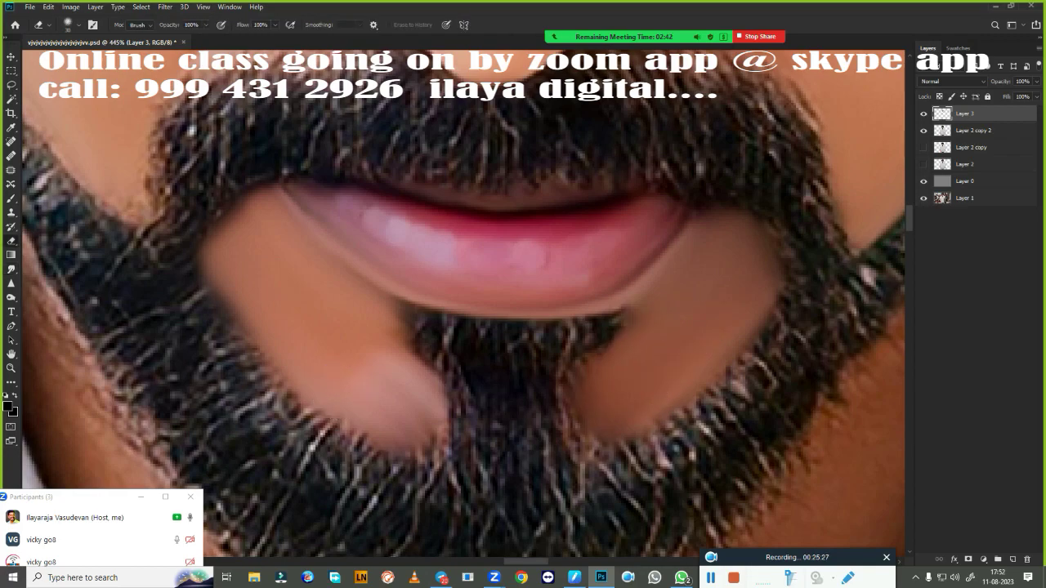
{"action": "mouse_move", "coordinate": [410, 334]}
{"action": "left_mouse_down"}
{"action": "mouse_move", "coordinate": [445, 413]}
{"action": "mouse_move", "coordinate": [413, 449]}
{"action": "left_mouse_up"}
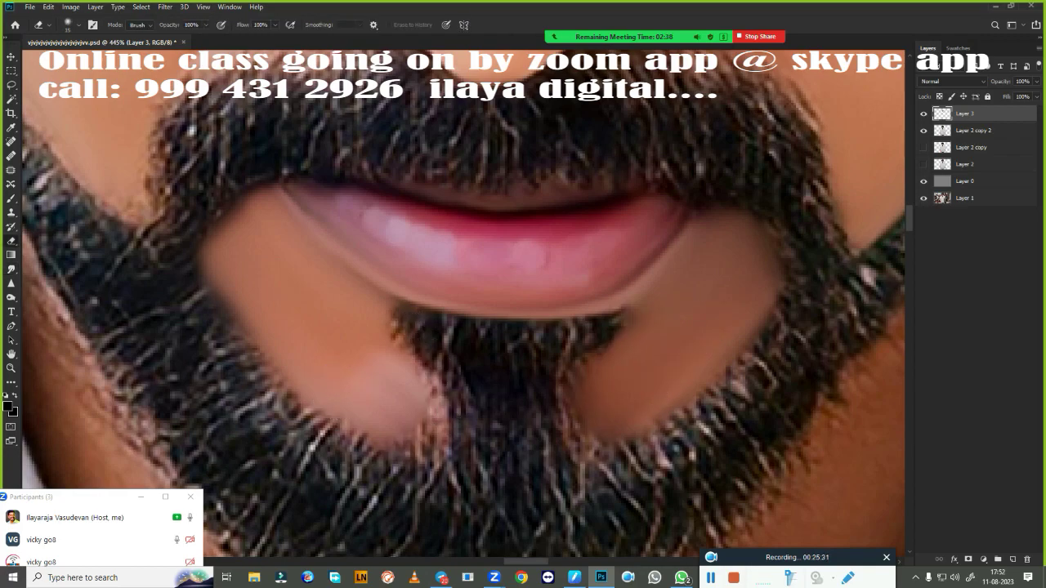
{"action": "mouse_move", "coordinate": [245, 196]}
{"action": "left_mouse_down"}
{"action": "mouse_move", "coordinate": [213, 278]}
{"action": "mouse_move", "coordinate": [372, 434]}
{"action": "left_mouse_up"}
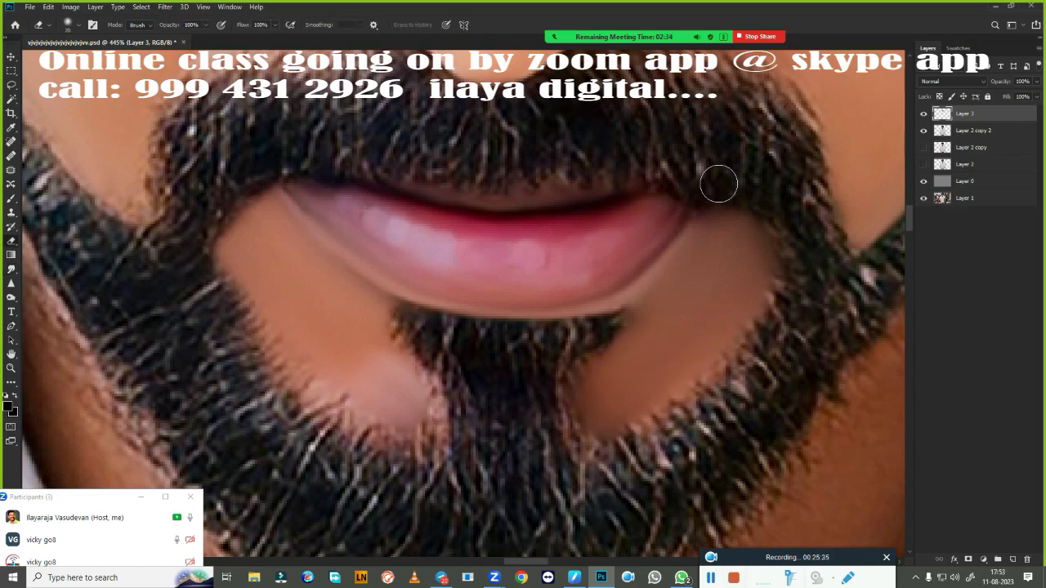
{"action": "left_click_drag", "start_coordinate": [719, 183], "coordinate": [756, 249]}
{"action": "scroll", "coordinate": [590, 481], "scroll_direction": "down", "scroll_amount": 3}
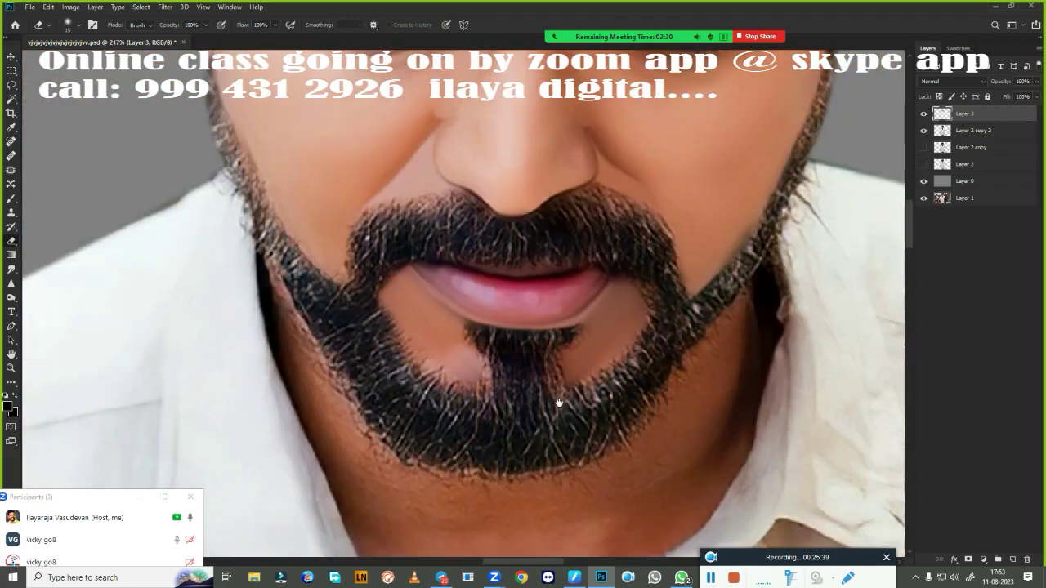
{"action": "scroll", "coordinate": [576, 405], "scroll_direction": "down", "scroll_amount": 3}
{"action": "key", "text": "r"}
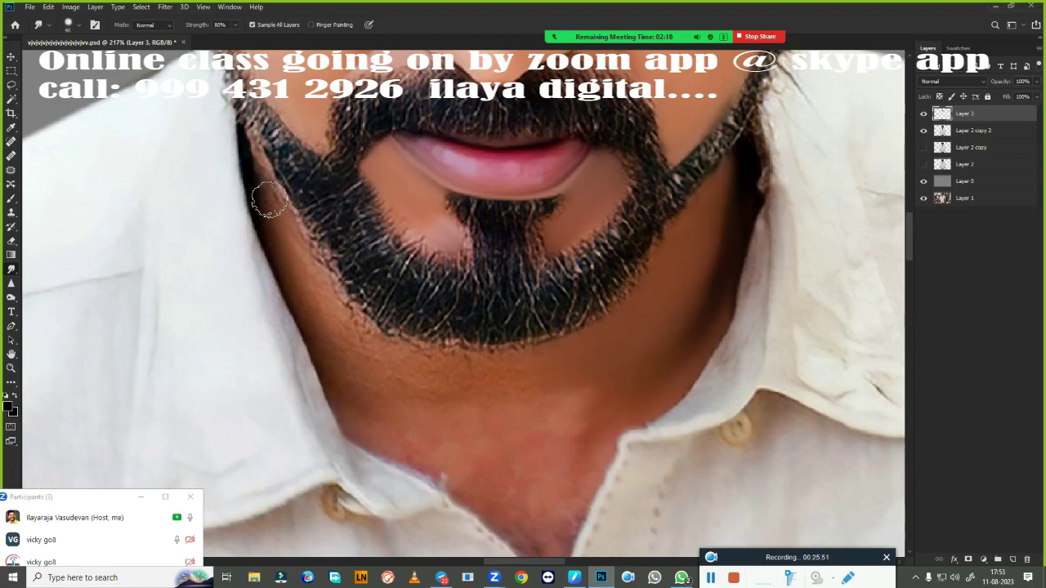
- Smudge the neck skin near the shirt's V-neck with a size-50 brush
{"action": "key", "text": "bracketright"}
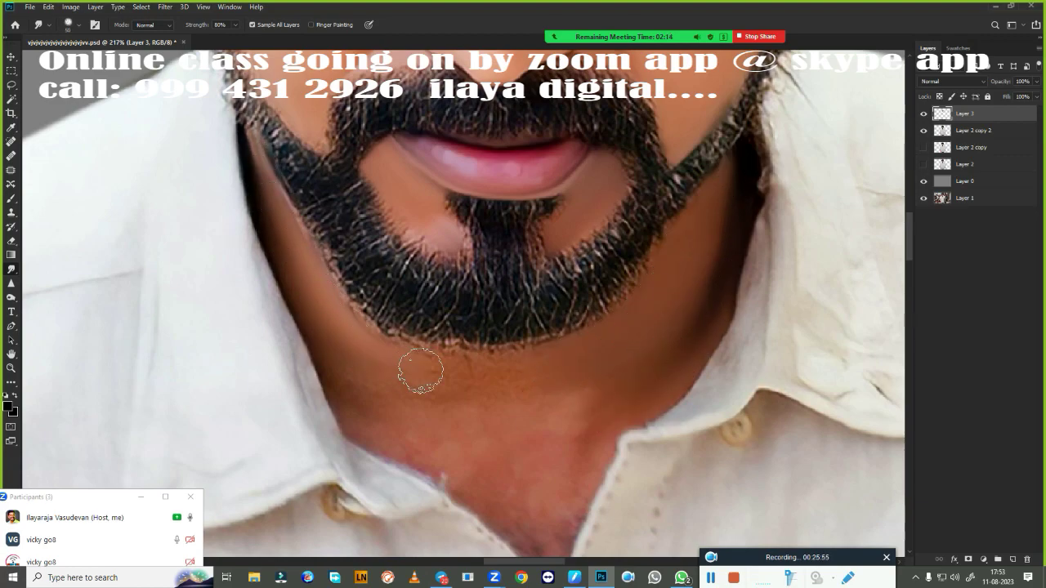
{"action": "key", "text": "bracketleft"}
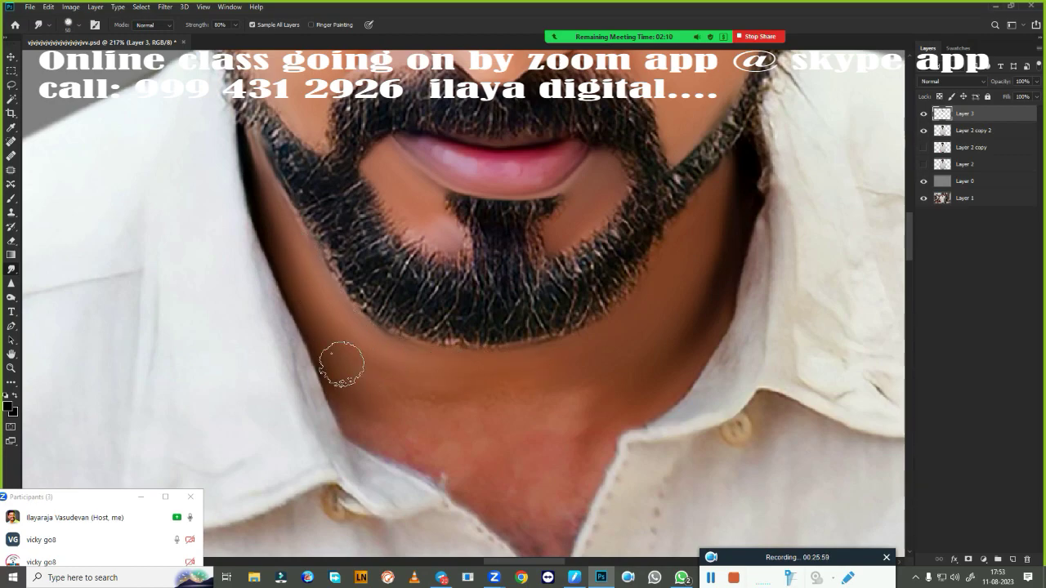
{"action": "key", "text": "bracketright"}
{"action": "key", "text": "bracketright"}
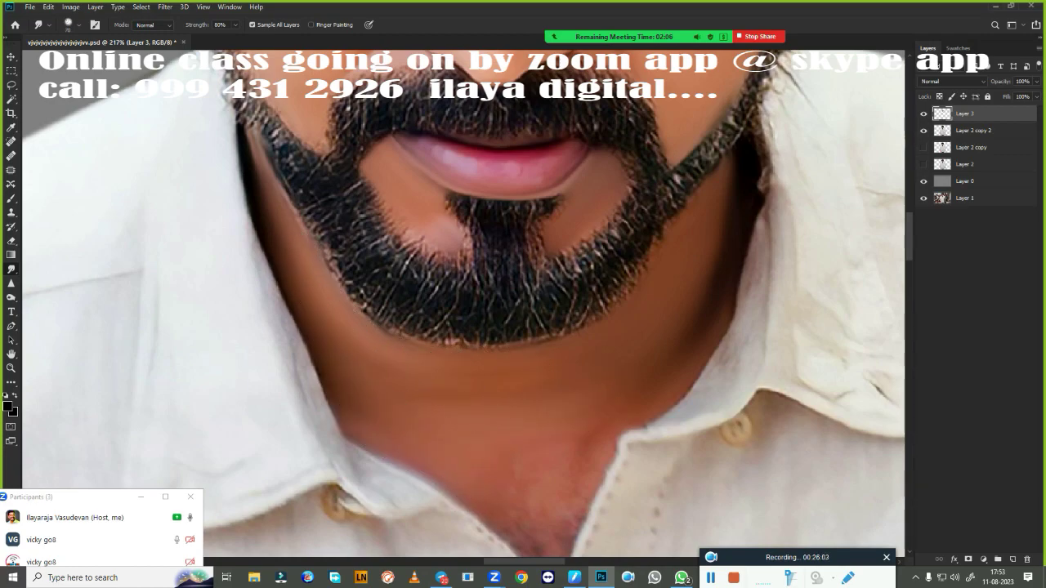
{"action": "scroll", "coordinate": [567, 286], "scroll_direction": "down", "scroll_amount": 5}
{"action": "key", "text": "bracketleft"}
{"action": "key", "text": "bracketleft"}
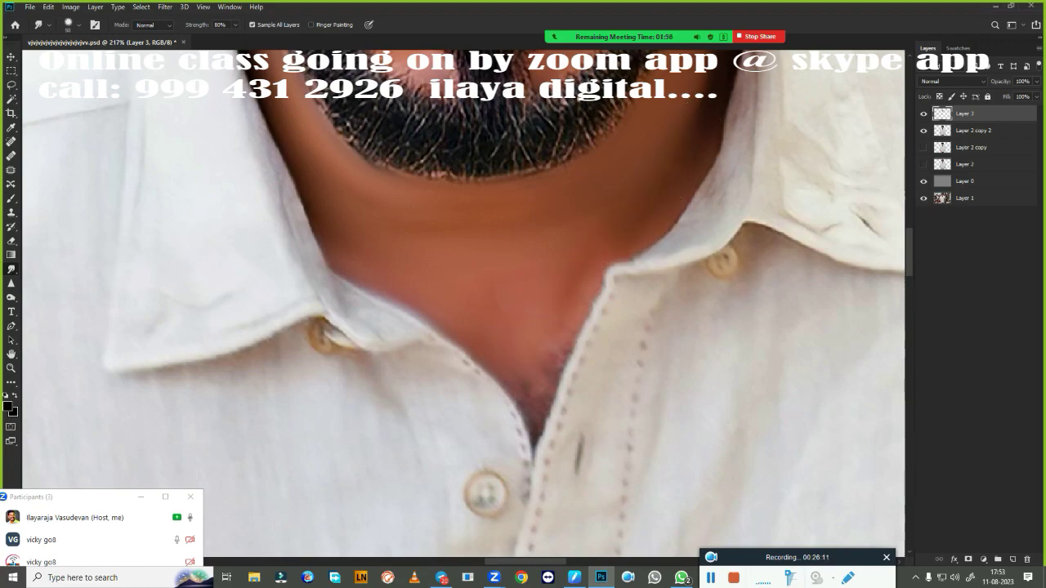
{"action": "left_click_drag", "start_coordinate": [502, 363], "coordinate": [543, 378]}
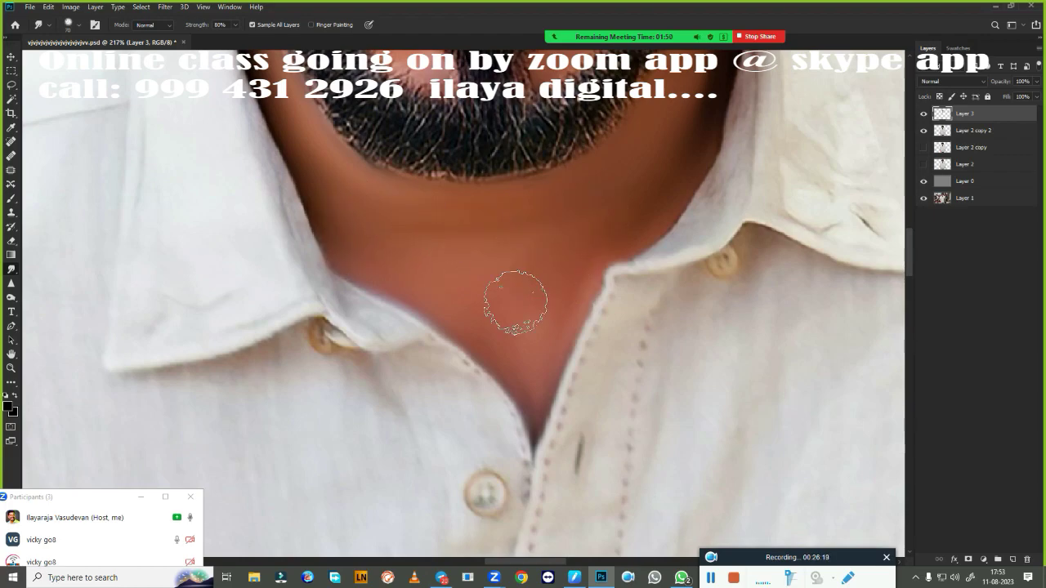
{"action": "key", "text": "bracketright"}
{"action": "key", "text": "bracketright"}
{"action": "key", "text": "bracketleft"}
{"action": "key", "text": "bracketleft"}
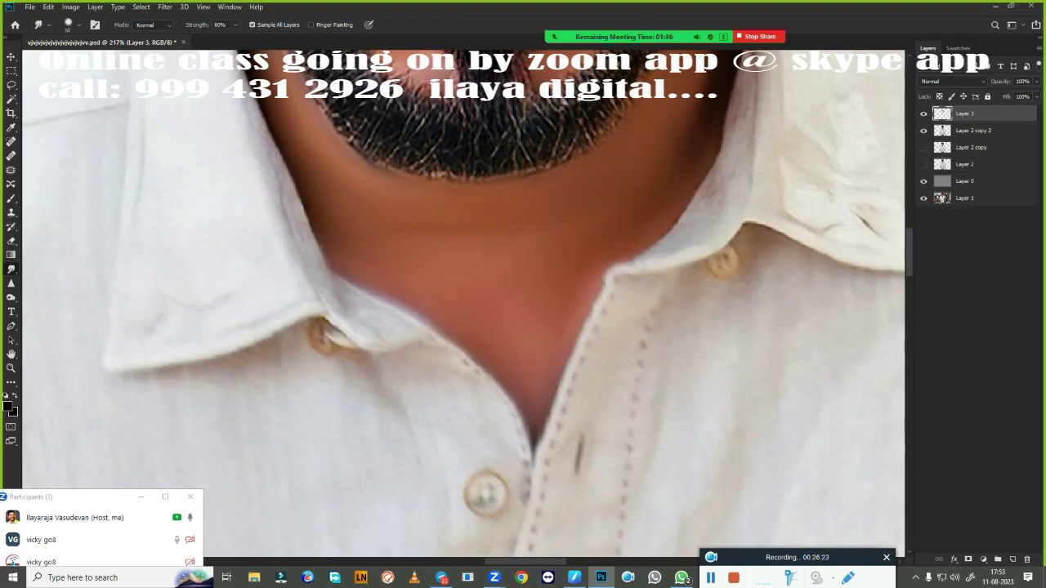
- Smear the first ear's edge along the selection outline into the grey background
{"action": "left_click_drag", "start_coordinate": [426, 224], "coordinate": [426, 470]}
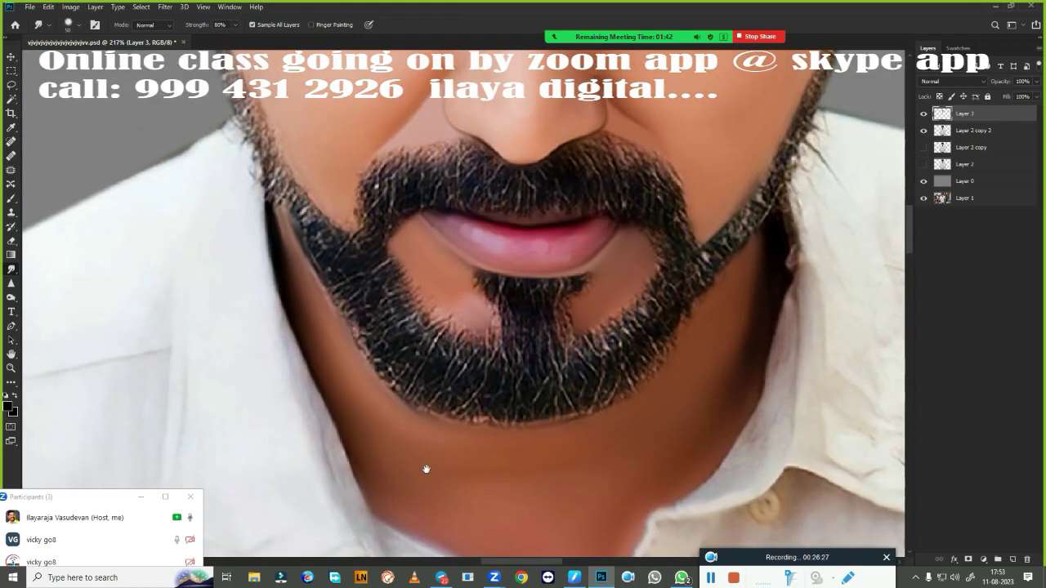
{"action": "scroll", "coordinate": [532, 355], "scroll_direction": "down", "scroll_amount": 5}
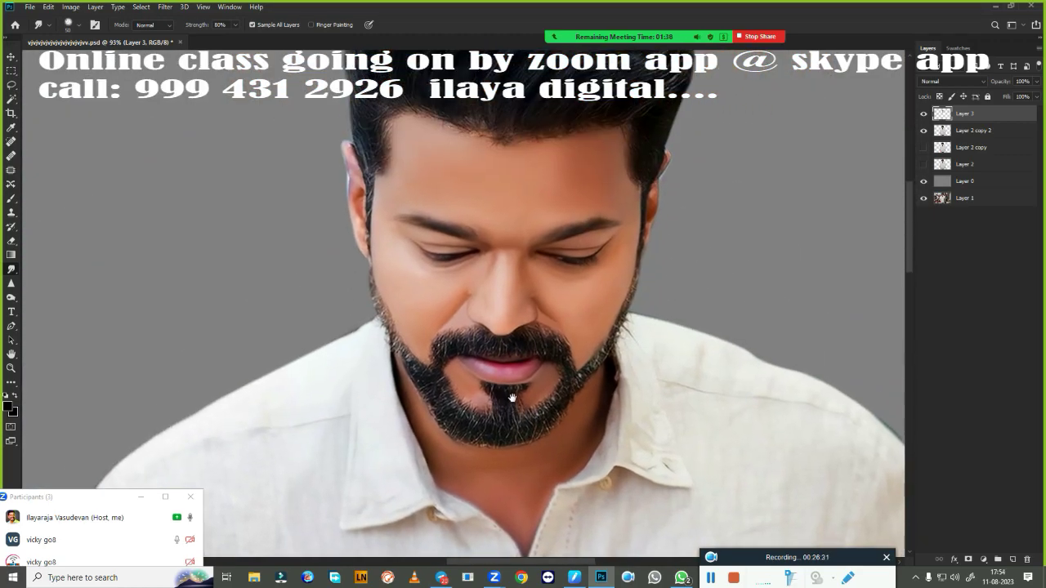
{"action": "scroll", "coordinate": [695, 252], "scroll_direction": "up", "scroll_amount": 5}
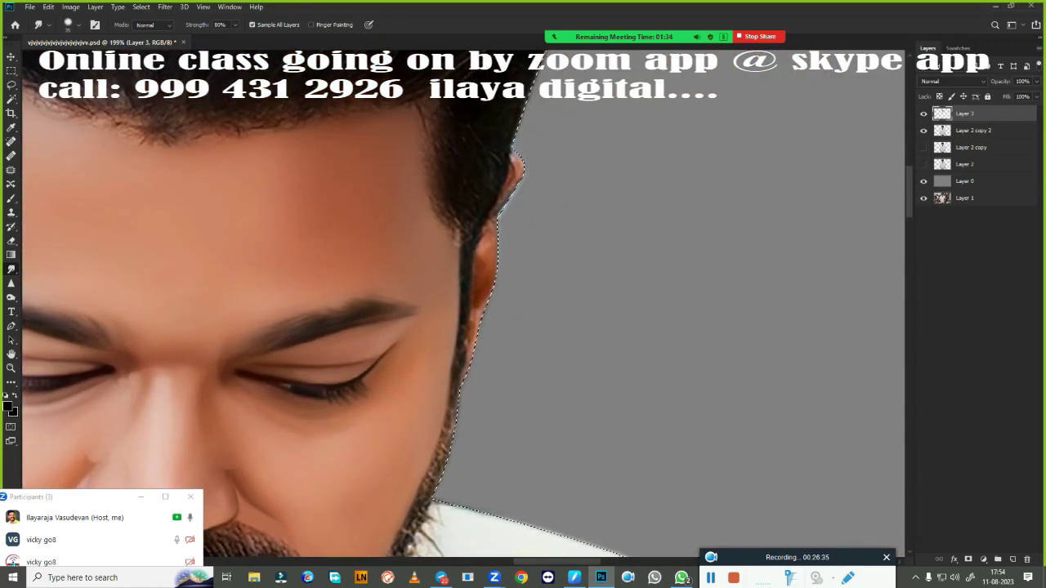
{"action": "left_click_drag", "start_coordinate": [491, 237], "coordinate": [466, 364]}
{"action": "left_click_drag", "start_coordinate": [486, 237], "coordinate": [479, 352]}
{"action": "left_click_drag", "start_coordinate": [486, 290], "coordinate": [474, 360]}
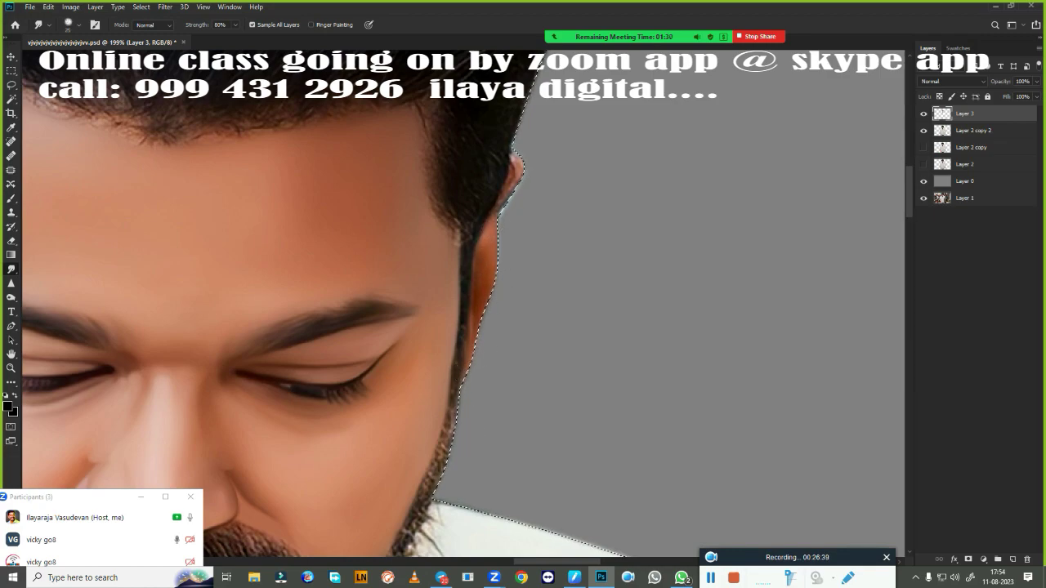
{"action": "left_click_drag", "start_coordinate": [511, 176], "coordinate": [474, 352]}
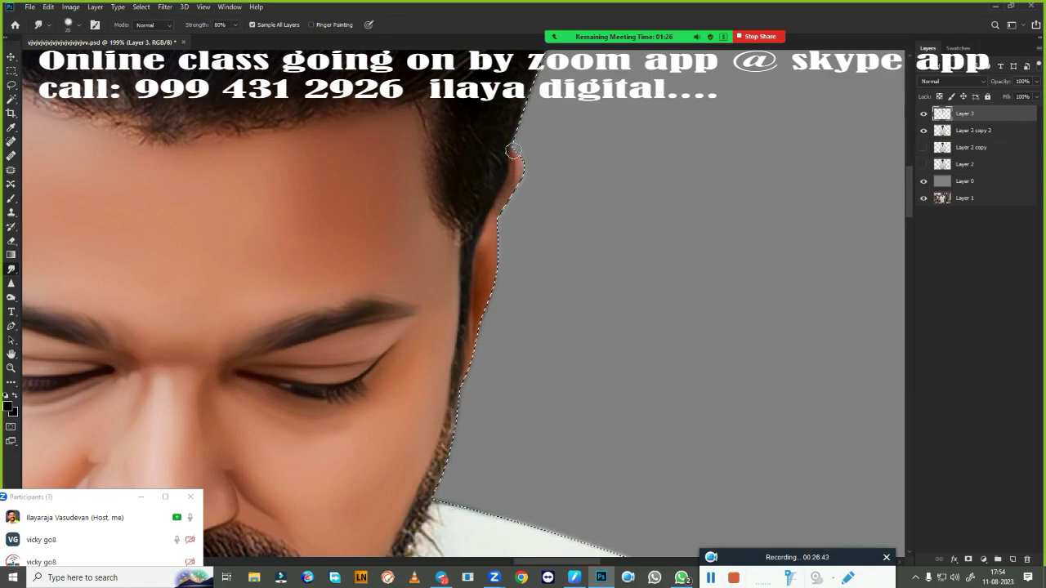
{"action": "left_click_drag", "start_coordinate": [514, 171], "coordinate": [494, 219]}
- Smear the other ear's upper and lower edges into the background
{"action": "scroll", "coordinate": [494, 219], "scroll_direction": "down", "scroll_amount": 3}
{"action": "scroll", "coordinate": [365, 275], "scroll_direction": "up", "scroll_amount": 3}
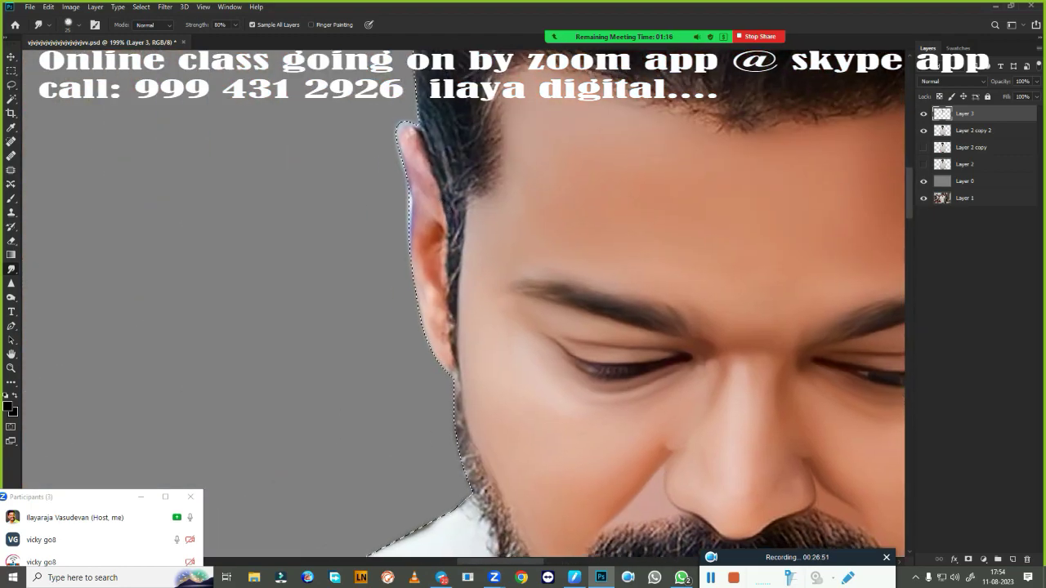
{"action": "left_click_drag", "start_coordinate": [408, 122], "coordinate": [413, 270]}
{"action": "left_click_drag", "start_coordinate": [414, 82], "coordinate": [412, 278]}
{"action": "left_click_drag", "start_coordinate": [408, 90], "coordinate": [427, 173]}
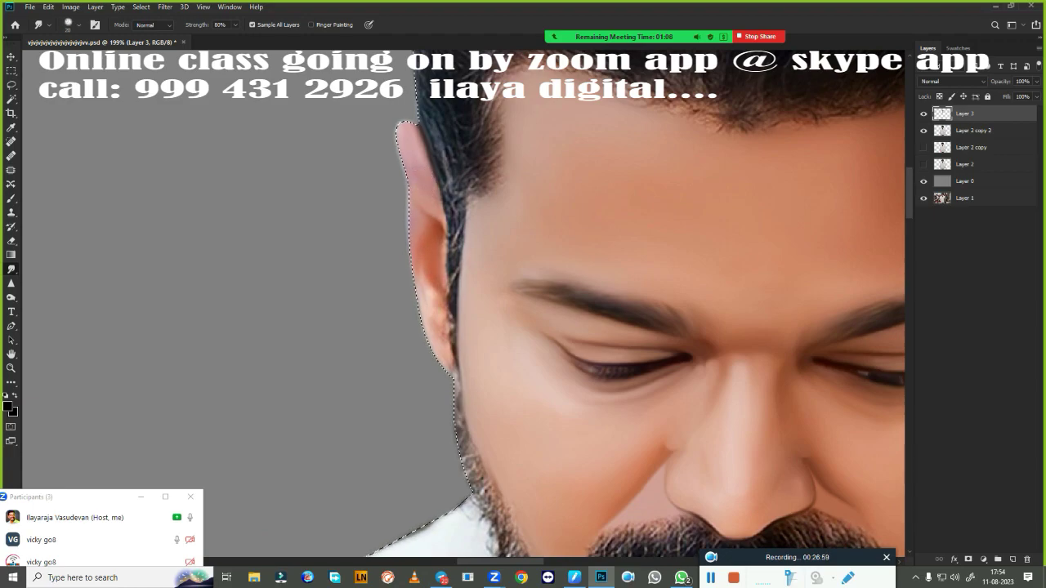
{"action": "left_click_drag", "start_coordinate": [406, 131], "coordinate": [438, 360]}
{"action": "mouse_move", "coordinate": [409, 115]}
{"action": "left_mouse_down"}
{"action": "mouse_move", "coordinate": [433, 363]}
{"action": "mouse_move", "coordinate": [419, 323]}
{"action": "left_mouse_up"}
{"action": "left_click_drag", "start_coordinate": [402, 143], "coordinate": [429, 294]}
{"action": "left_click_drag", "start_coordinate": [408, 81], "coordinate": [444, 378]}
{"action": "left_click_drag", "start_coordinate": [400, 123], "coordinate": [444, 378]}
- Save the portrait and set the Eraser brush back to size 15
{"action": "scroll", "coordinate": [491, 375], "scroll_direction": "down", "scroll_amount": 5}
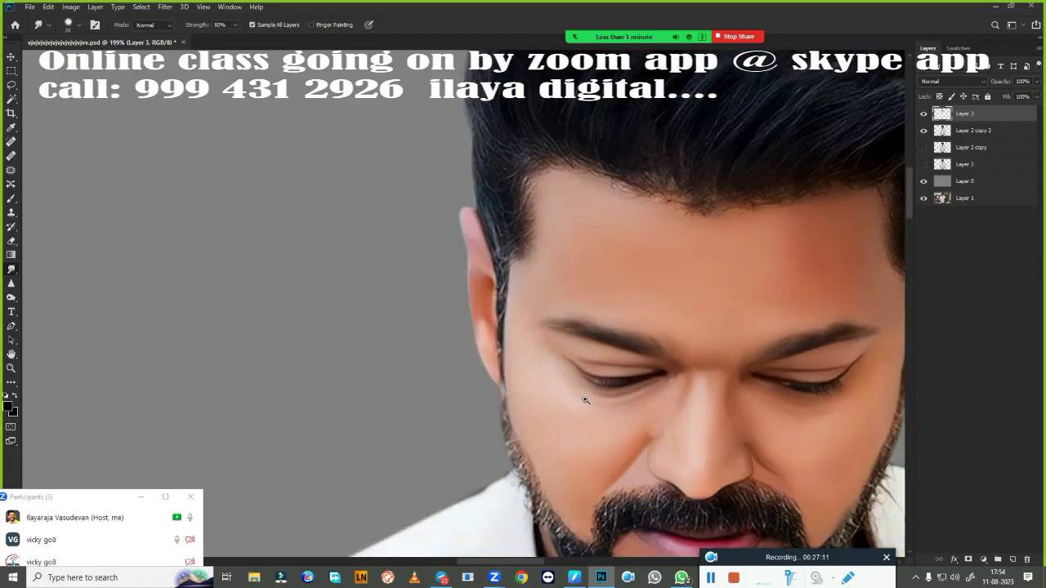
{"action": "key", "text": "ctrl+s"}
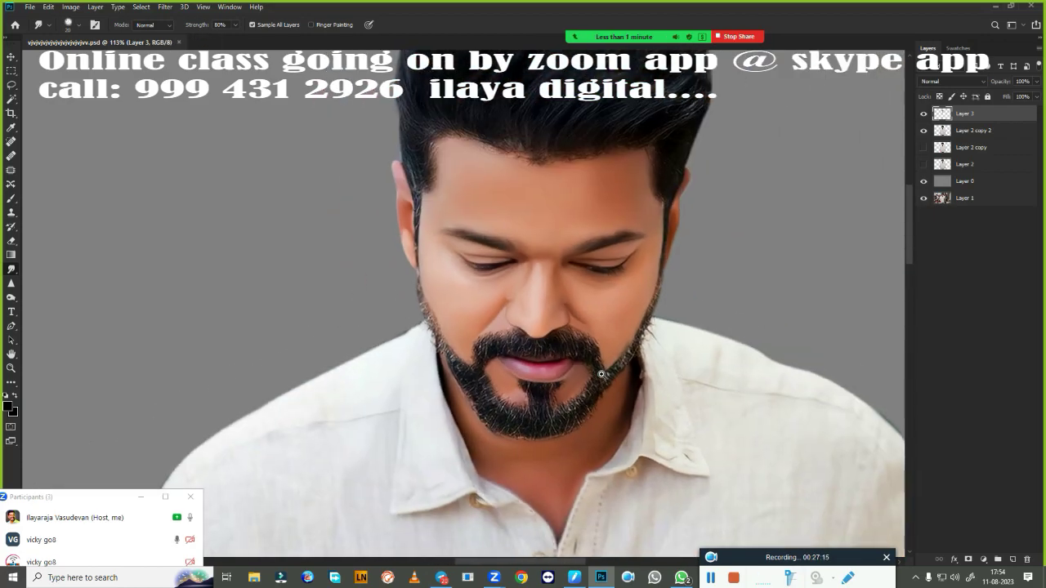
{"action": "scroll", "coordinate": [531, 245], "scroll_direction": "up", "scroll_amount": 2}
{"action": "scroll", "coordinate": [531, 237], "scroll_direction": "up", "scroll_amount": 3}
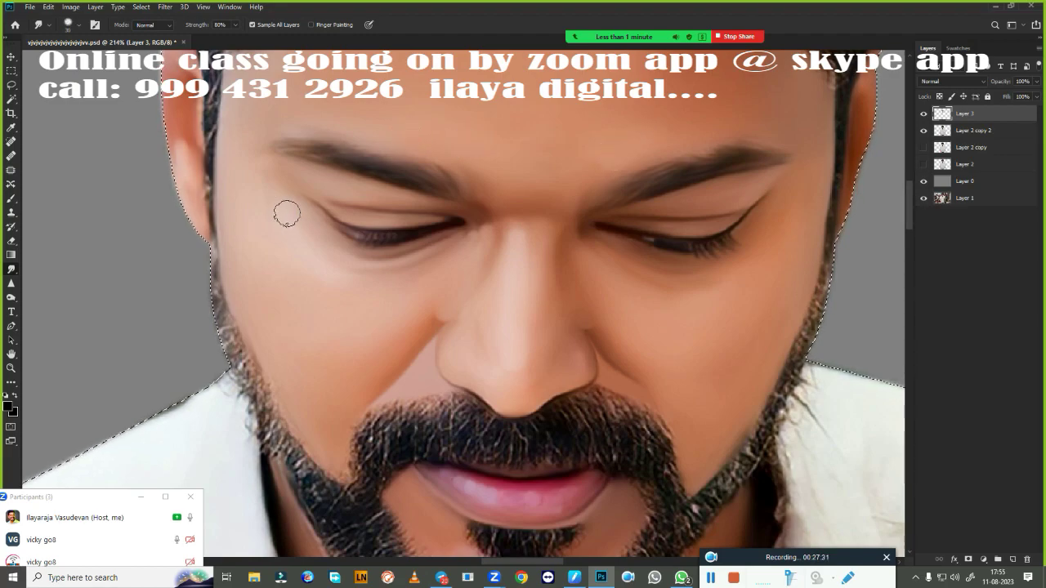
{"action": "left_click_drag", "start_coordinate": [701, 434], "coordinate": [638, 319]}
{"action": "key", "text": "e"}
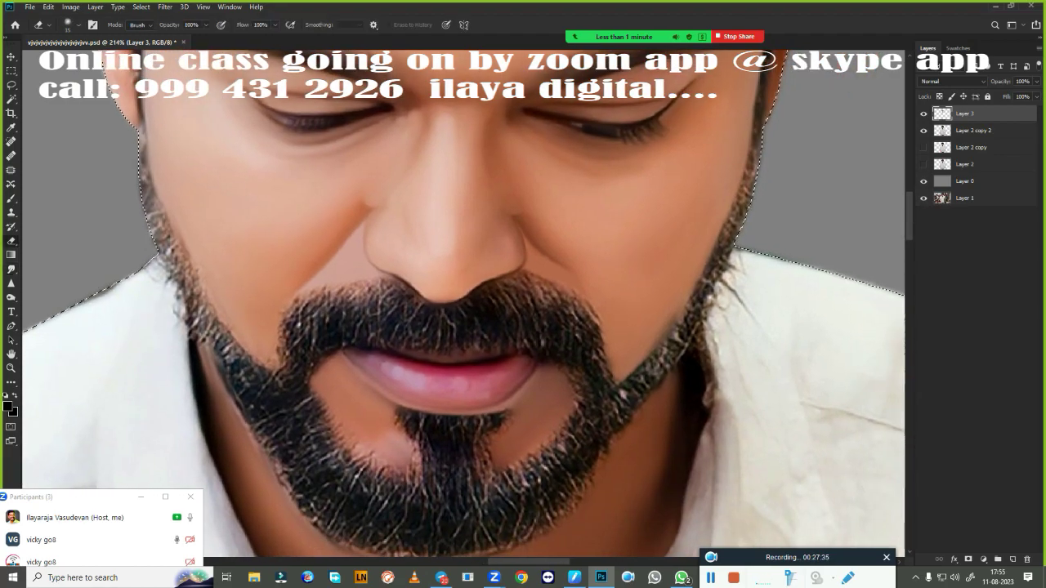
{"action": "key", "text": "bracketright"}
{"action": "key", "text": "bracketleft"}
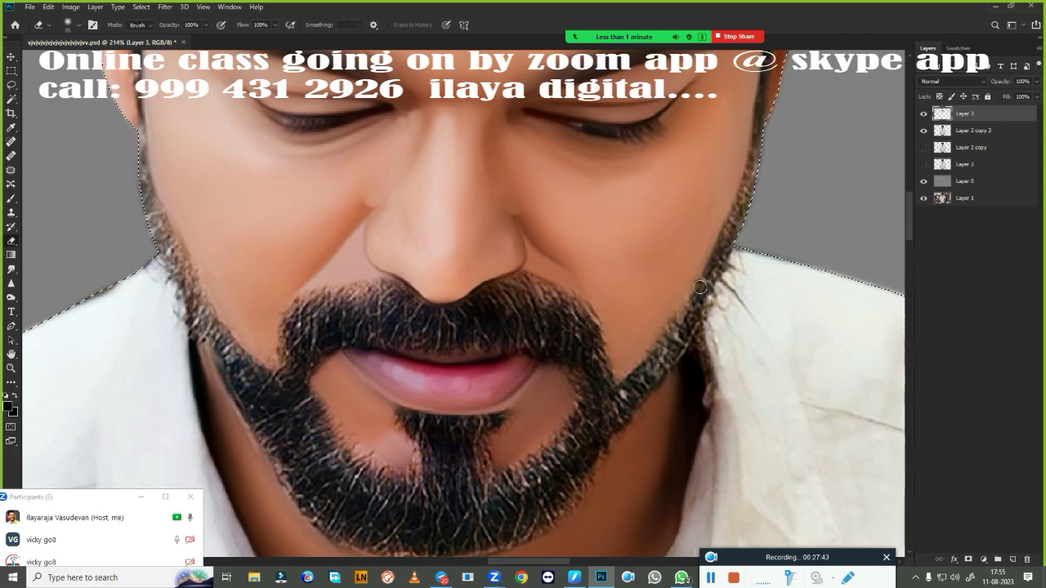
{"action": "key", "text": "ctrl+0"}
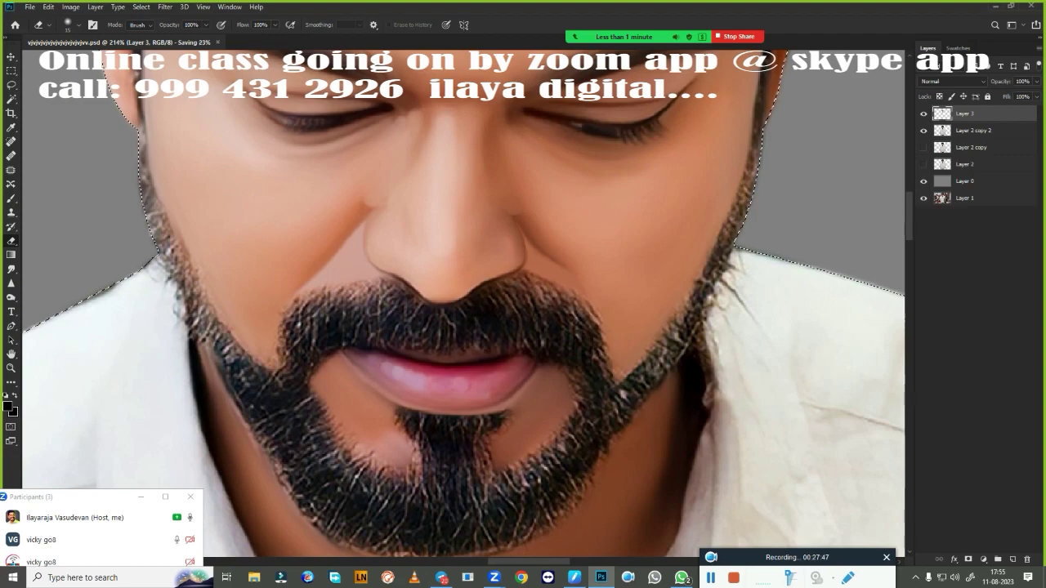
- Hide and reshow Layer 2 copy 2 to compare the painted figure
{"action": "scroll", "coordinate": [646, 383], "scroll_direction": "down", "scroll_amount": 5}
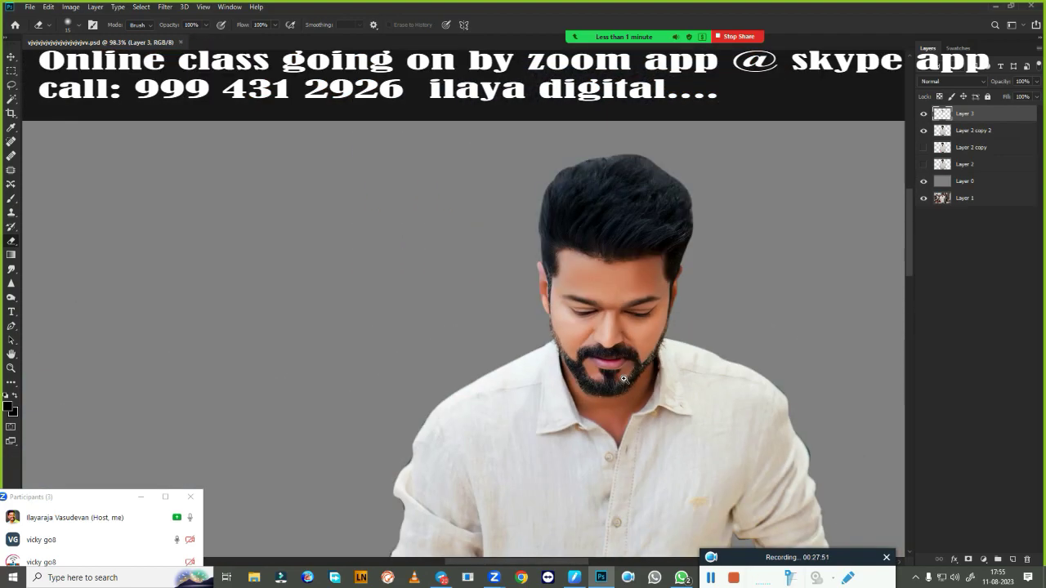
{"action": "left_click_drag", "start_coordinate": [646, 383], "coordinate": [505, 374]}
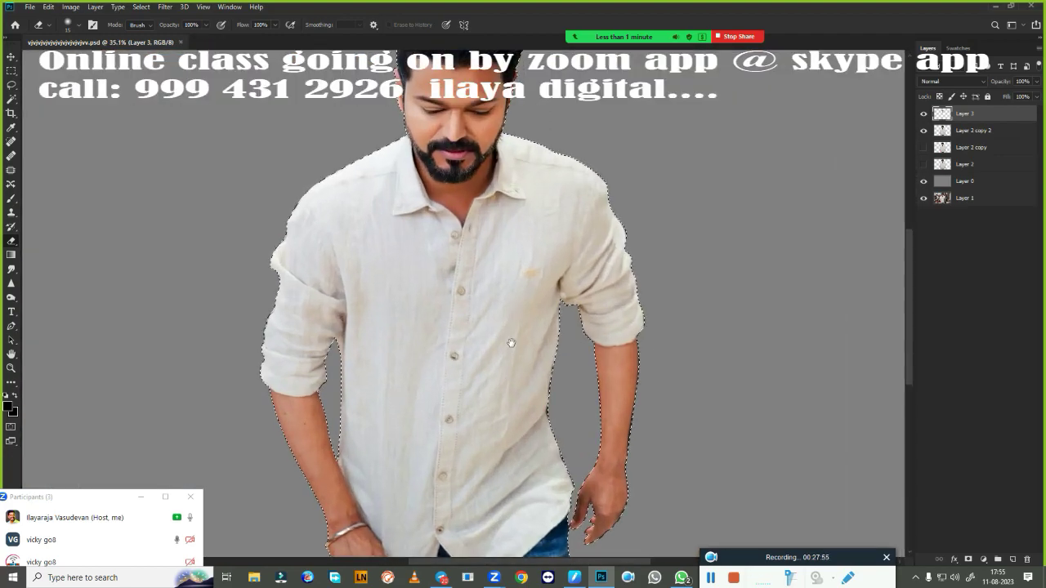
{"action": "scroll", "coordinate": [505, 373], "scroll_direction": "up", "scroll_amount": 2}
{"action": "scroll", "coordinate": [505, 373], "scroll_direction": "down", "scroll_amount": 4}
{"action": "left_click", "coordinate": [923, 130]}
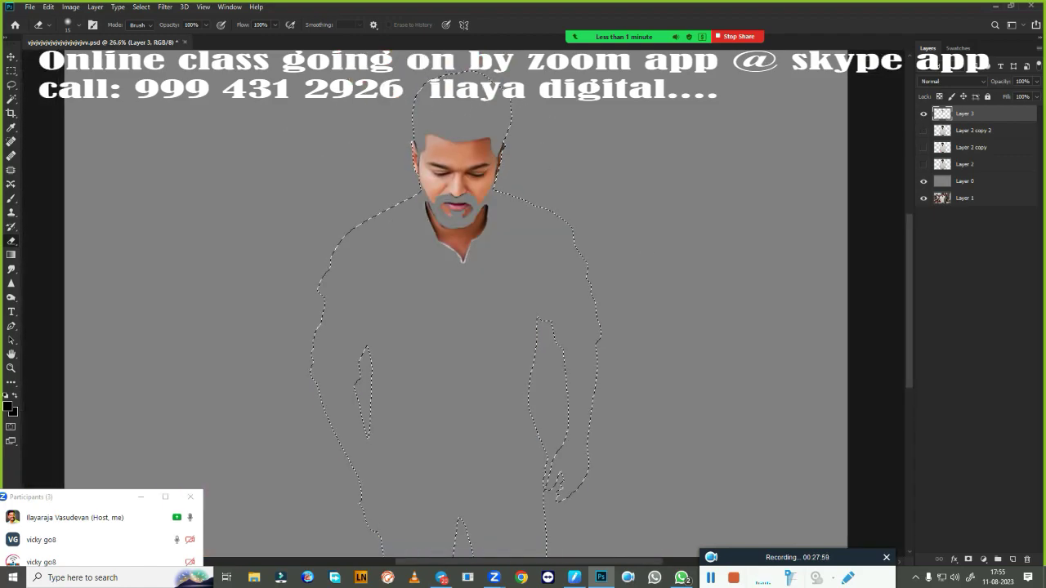
{"action": "left_click", "coordinate": [923, 130]}
- Dismiss Zoom's 'free meeting has ended' popup and close the Zoom window
{"action": "scroll", "coordinate": [586, 301], "scroll_direction": "up", "scroll_amount": 4}
{"action": "scroll", "coordinate": [586, 301], "scroll_direction": "up", "scroll_amount": 2}
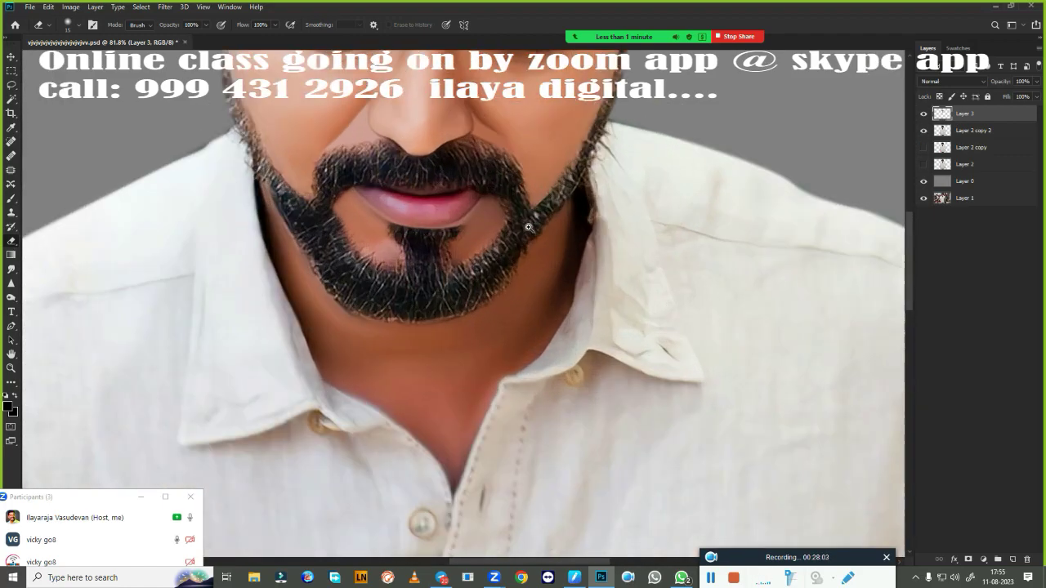
{"action": "scroll", "coordinate": [586, 301], "scroll_direction": "up", "scroll_amount": 2}
{"action": "scroll", "coordinate": [586, 301], "scroll_direction": "up", "scroll_amount": 2}
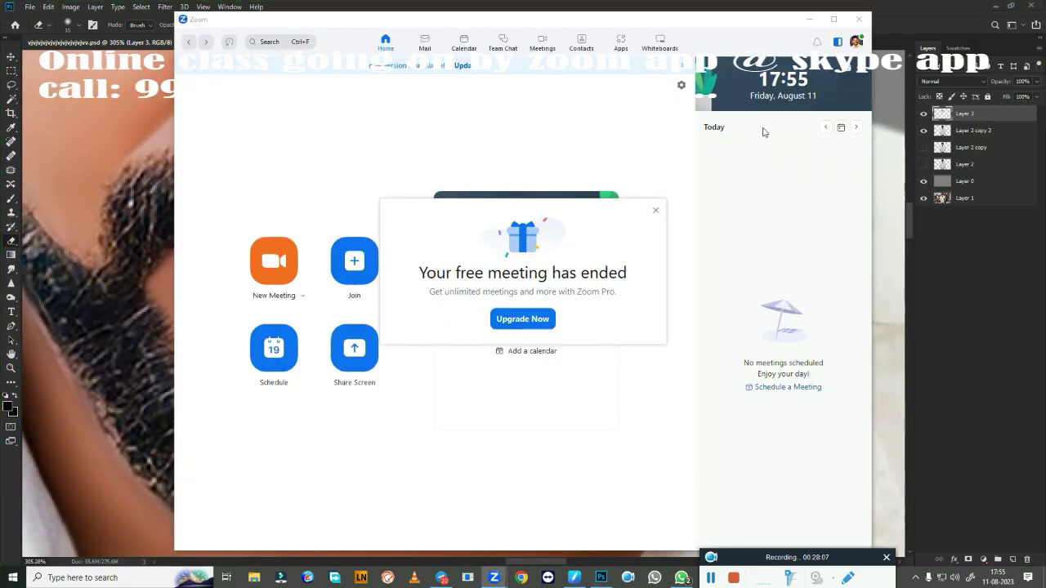
{"action": "left_click", "coordinate": [656, 212]}
{"action": "left_click", "coordinate": [809, 19]}
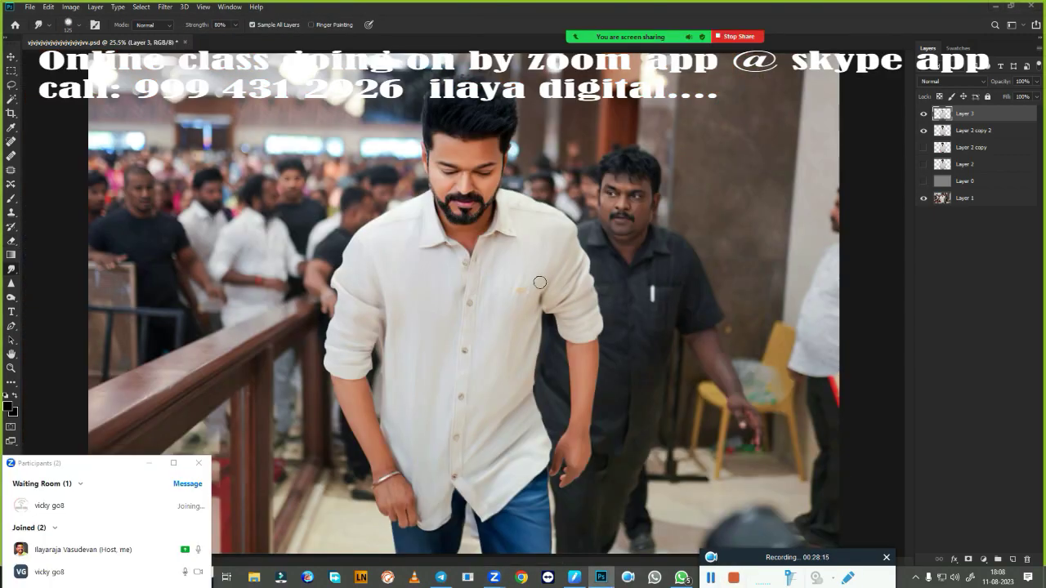
- Make Layer 3 and the grey Layer 0 visible so the grey backdrop hides the crowd photo
{"action": "left_click", "coordinate": [925, 116]}
{"action": "scroll", "coordinate": [437, 226], "scroll_direction": "up", "scroll_amount": 5}
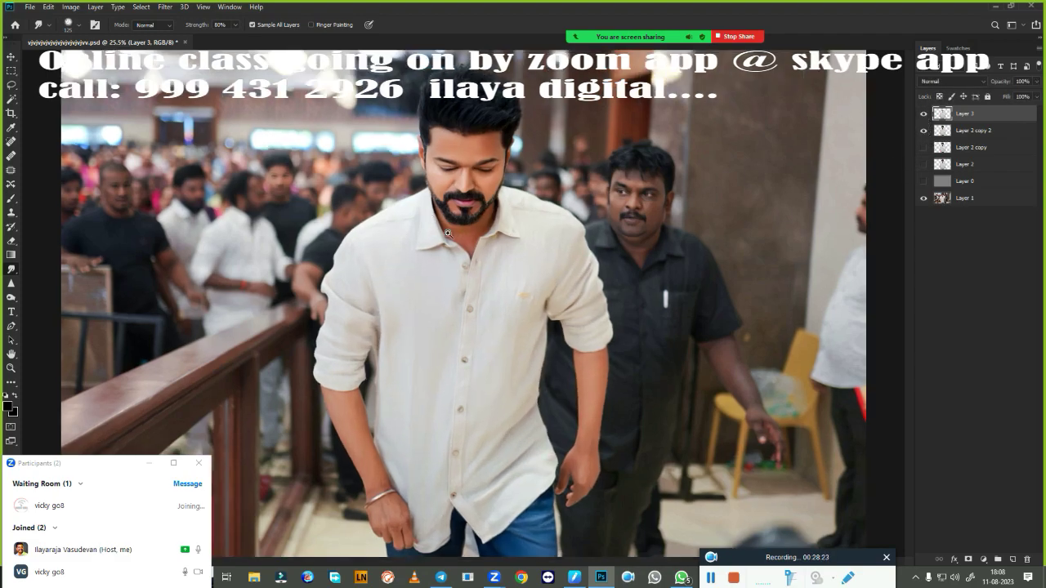
{"action": "left_click", "coordinate": [925, 182]}
{"action": "scroll", "coordinate": [640, 343], "scroll_direction": "down", "scroll_amount": 3}
{"action": "scroll", "coordinate": [638, 306], "scroll_direction": "up", "scroll_amount": 4}
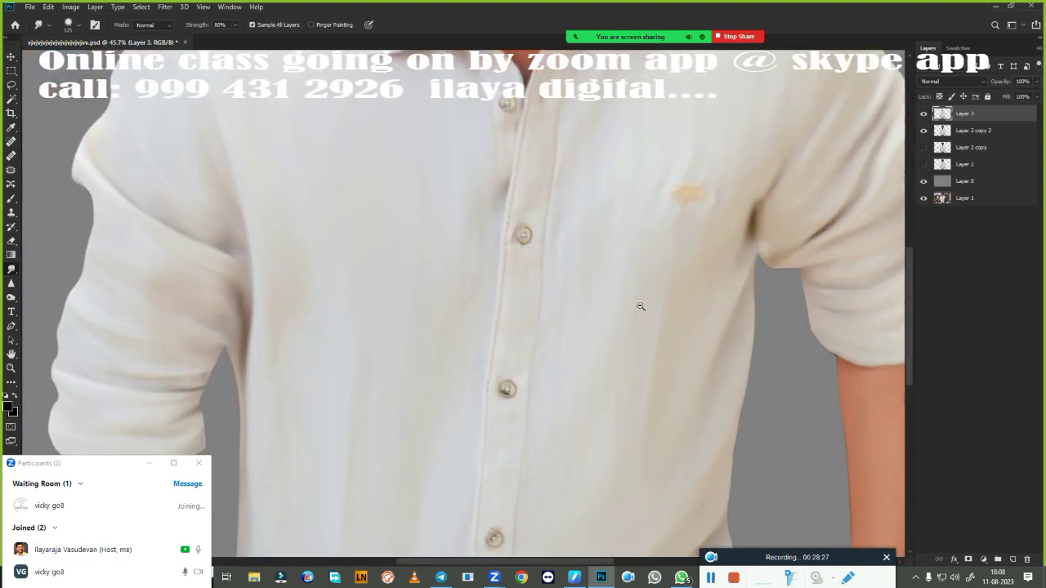
{"action": "scroll", "coordinate": [523, 304], "scroll_direction": "down", "scroll_amount": 3}
{"action": "scroll", "coordinate": [523, 304], "scroll_direction": "up", "scroll_amount": 2}
{"action": "scroll", "coordinate": [537, 409], "scroll_direction": "up", "scroll_amount": 2}
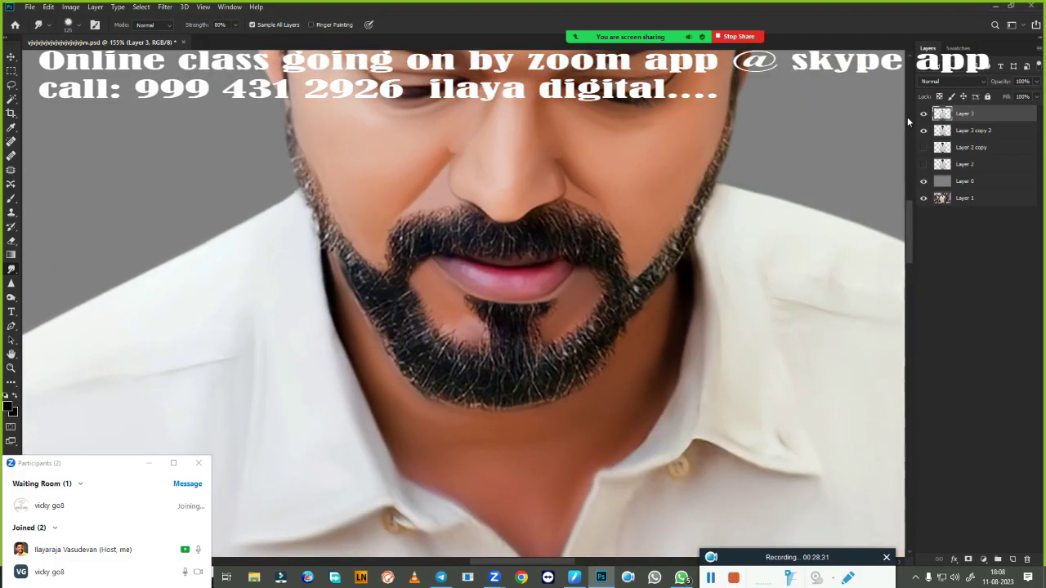
- Show Layer 3 again and switch to a larger Eraser brush
{"action": "left_click", "coordinate": [923, 114]}
{"action": "key", "text": "e"}
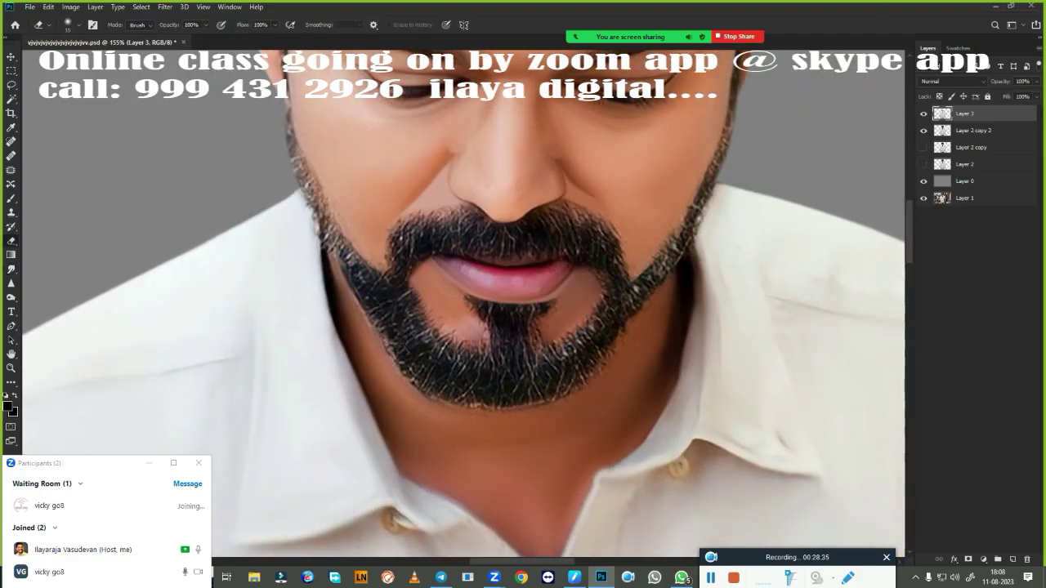
{"action": "key", "text": "bracketright"}
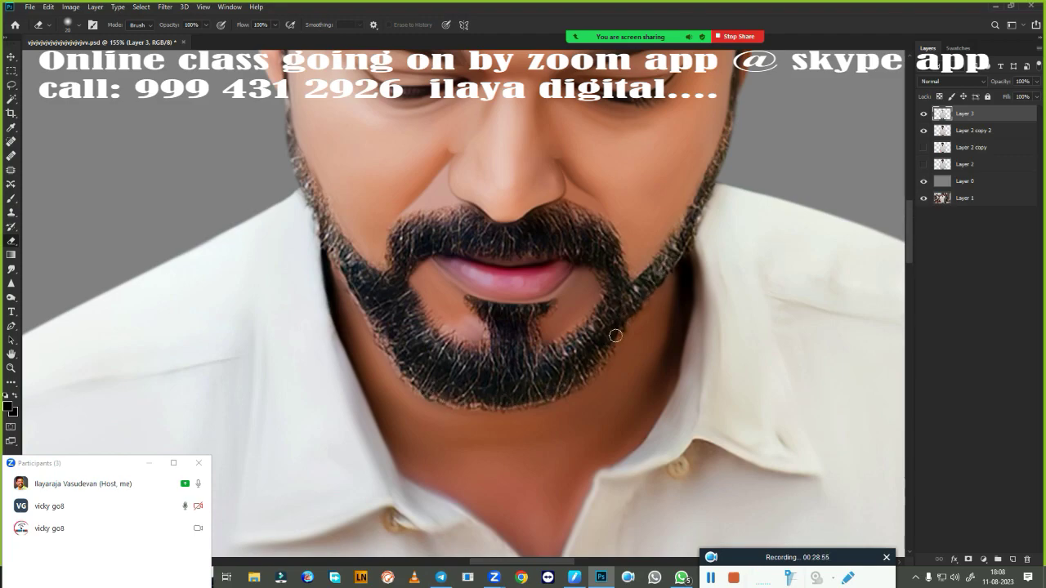
{"action": "scroll", "coordinate": [577, 343], "scroll_direction": "down", "scroll_amount": 3}
{"action": "scroll", "coordinate": [577, 343], "scroll_direction": "down", "scroll_amount": 2}
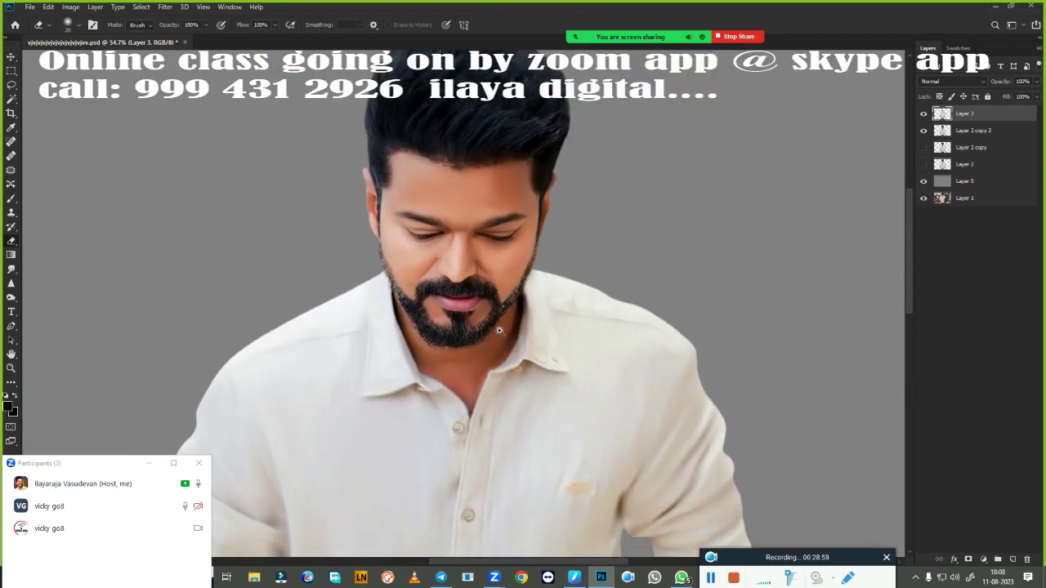
- Compare by hiding and reshowing Layer 2 copy 2, then add empty Layer 4 on top
{"action": "scroll", "coordinate": [577, 343], "scroll_direction": "up", "scroll_amount": 1}
{"action": "scroll", "coordinate": [577, 344], "scroll_direction": "down", "scroll_amount": 2}
{"action": "scroll", "coordinate": [586, 287], "scroll_direction": "down", "scroll_amount": 2}
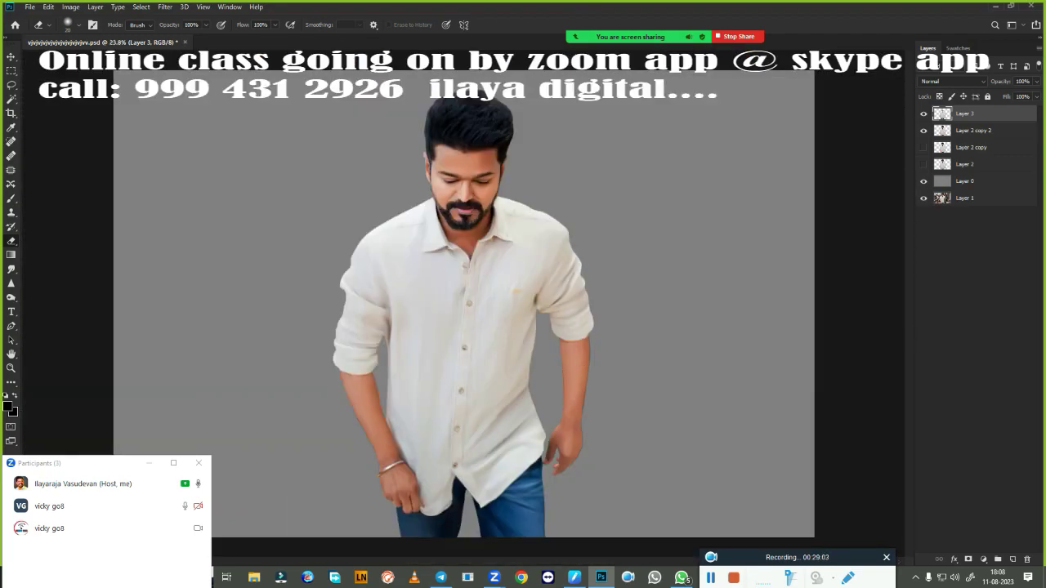
{"action": "scroll", "coordinate": [586, 287], "scroll_direction": "up", "scroll_amount": 1}
{"action": "left_click", "coordinate": [924, 131]}
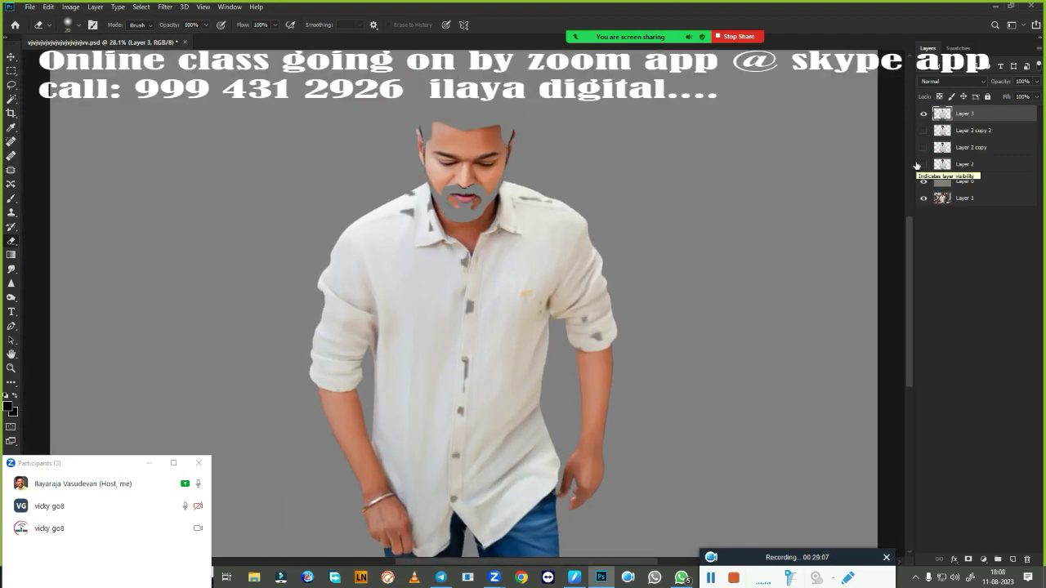
{"action": "left_click", "coordinate": [923, 131]}
{"action": "left_click", "coordinate": [1013, 560]}
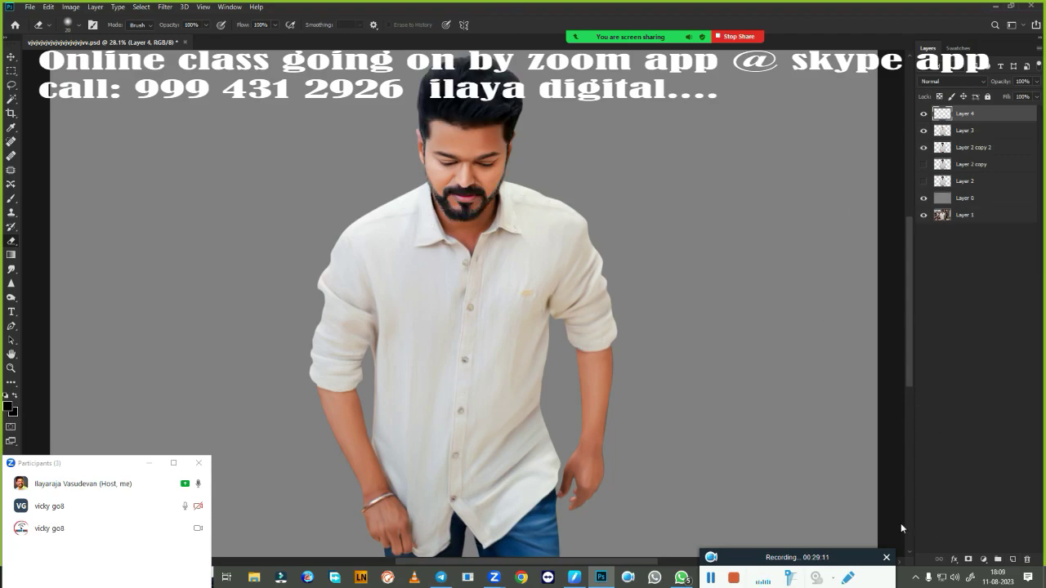
- With the Smudge tool, smear the moustache hairs into soft strands down toward the lip
{"action": "scroll", "coordinate": [455, 264], "scroll_direction": "up", "scroll_amount": 10}
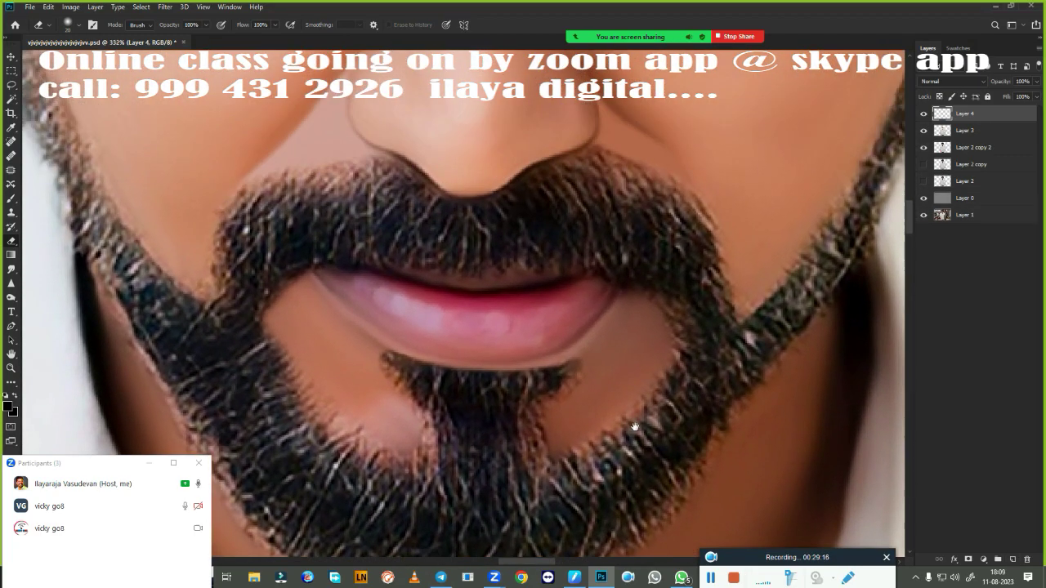
{"action": "left_click_drag", "start_coordinate": [635, 427], "coordinate": [637, 435]}
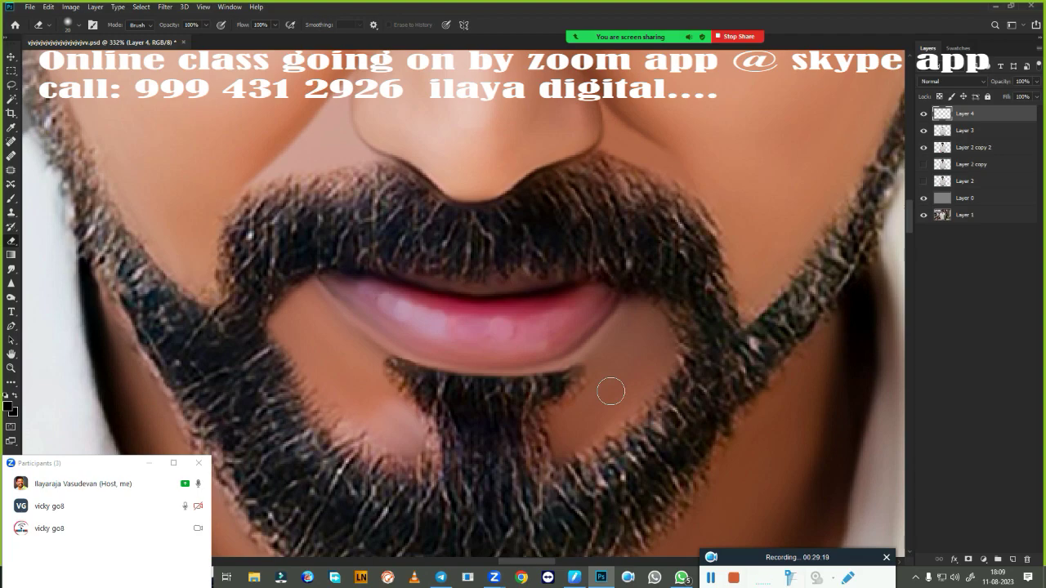
{"action": "key", "text": "r"}
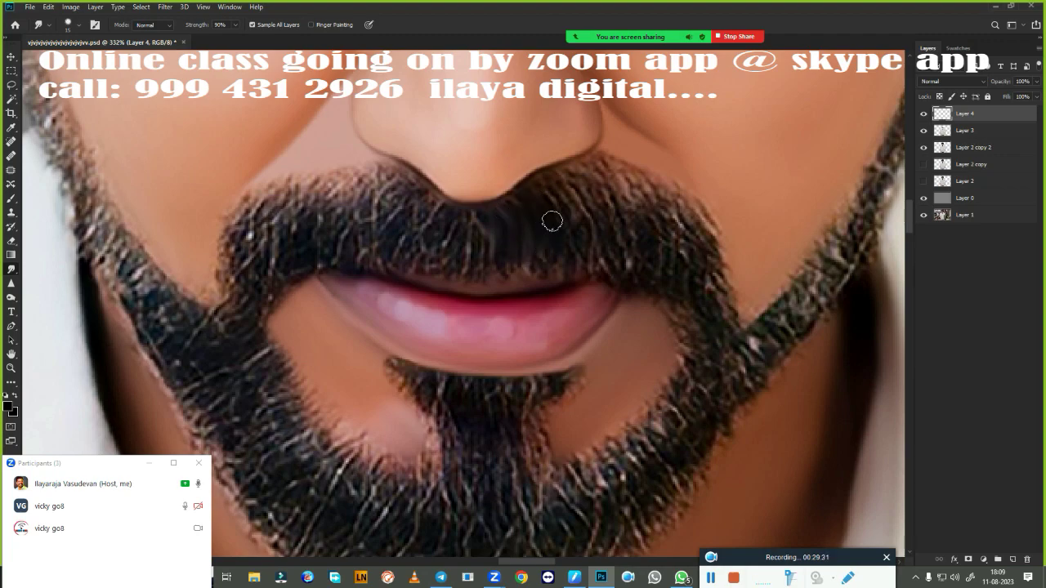
{"action": "mouse_move", "coordinate": [572, 230]}
{"action": "left_mouse_down"}
{"action": "mouse_move", "coordinate": [648, 252]}
{"action": "mouse_move", "coordinate": [677, 221]}
{"action": "mouse_move", "coordinate": [709, 282]}
{"action": "left_mouse_up"}
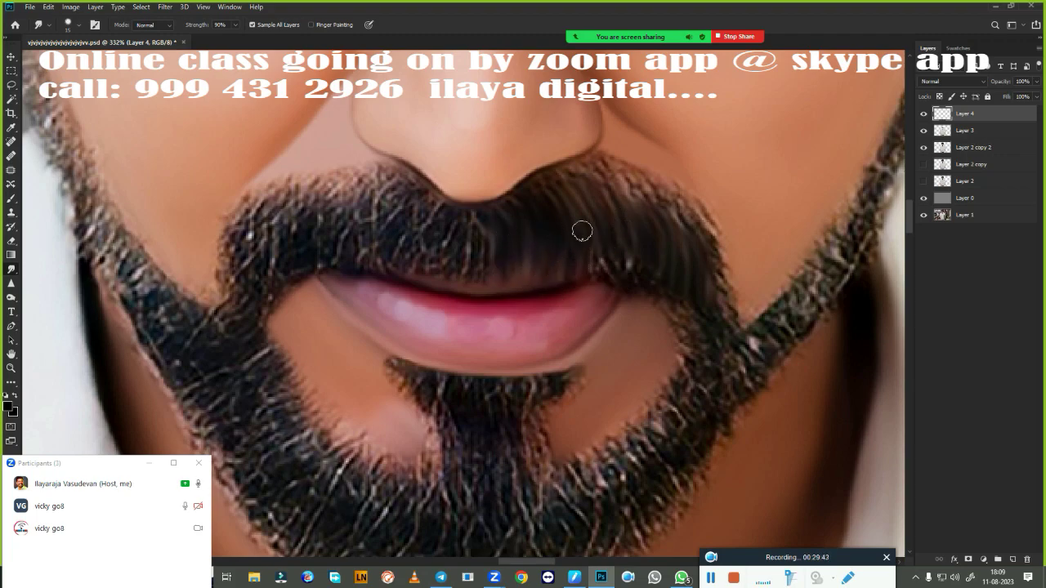
{"action": "left_click_drag", "start_coordinate": [582, 232], "coordinate": [611, 277]}
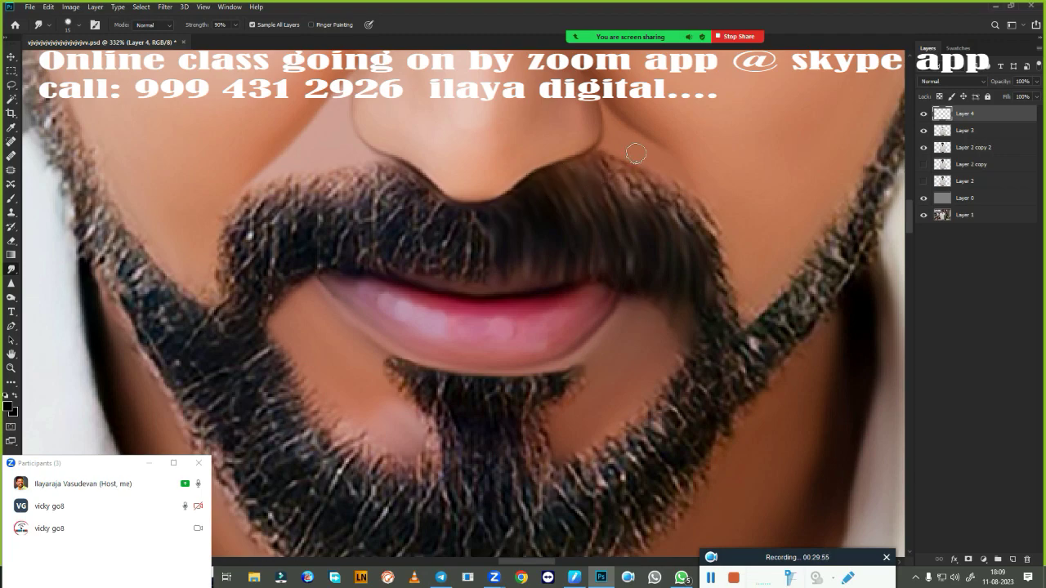
- Smear the right moustache edge downward, check the whole portrait, and soften its upper-right edge
{"action": "mouse_move", "coordinate": [636, 153]}
{"action": "left_mouse_down"}
{"action": "mouse_move", "coordinate": [709, 257]}
{"action": "mouse_move", "coordinate": [716, 245]}
{"action": "mouse_move", "coordinate": [713, 282]}
{"action": "left_mouse_up"}
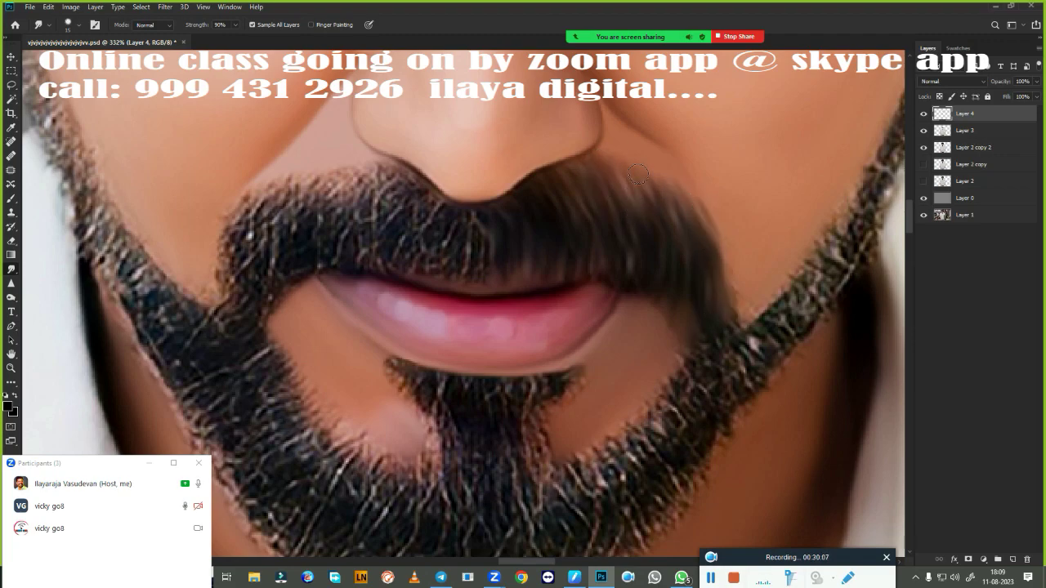
{"action": "key", "text": "ctrl+0"}
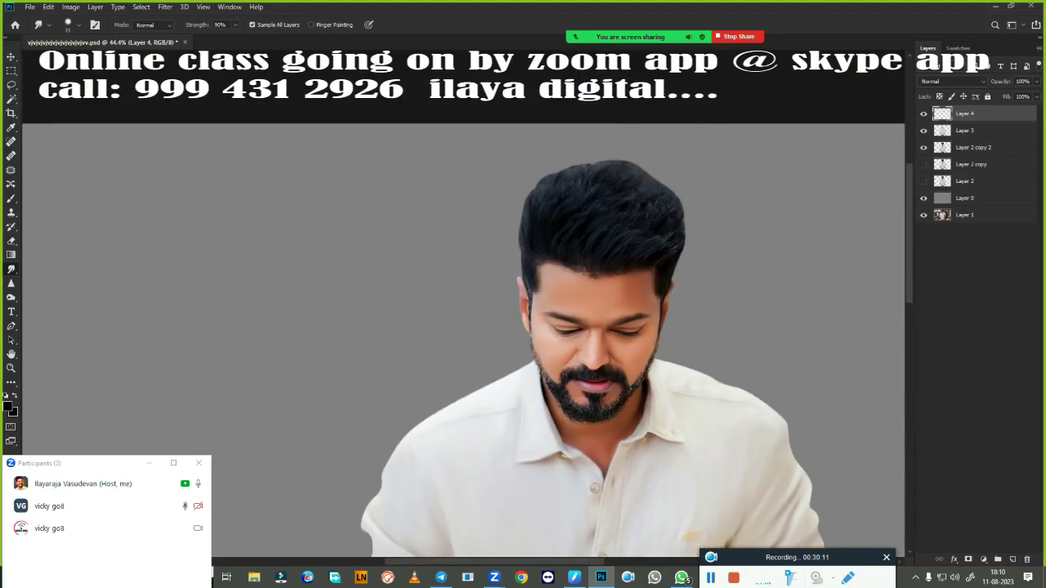
{"action": "scroll", "coordinate": [597, 381], "scroll_direction": "up", "scroll_amount": 8}
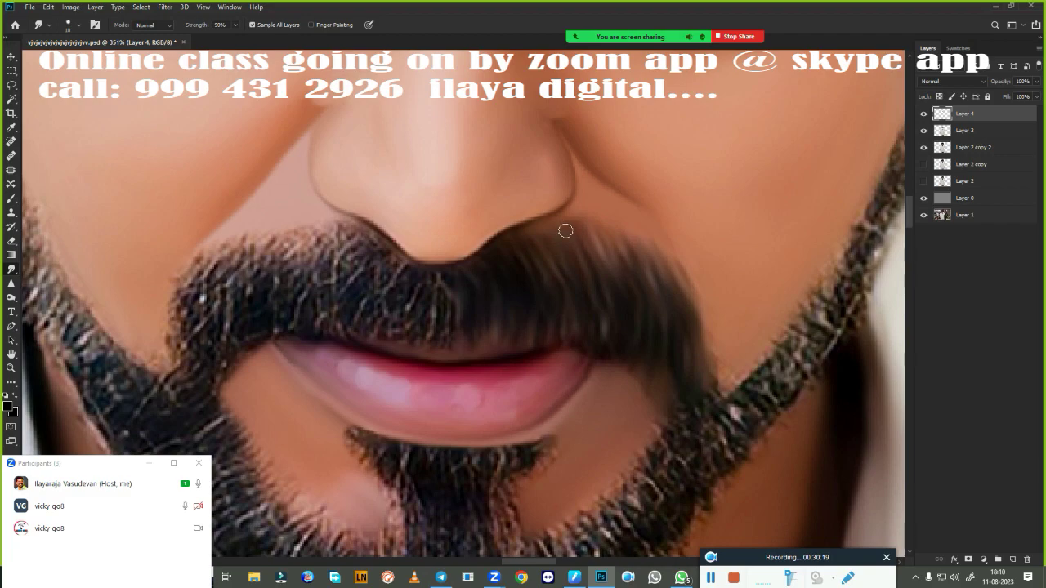
{"action": "left_click_drag", "start_coordinate": [613, 216], "coordinate": [631, 249]}
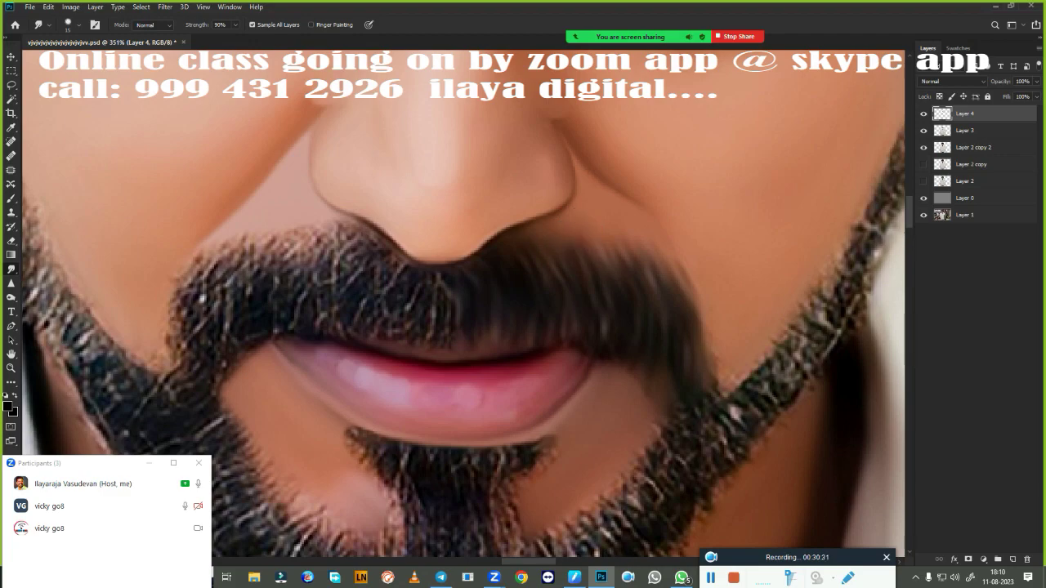
- Smudge the moustache's left hairs, left edge, top-left edge and top edge right of the nostril
{"action": "scroll", "coordinate": [263, 309], "scroll_direction": "down", "scroll_amount": 5}
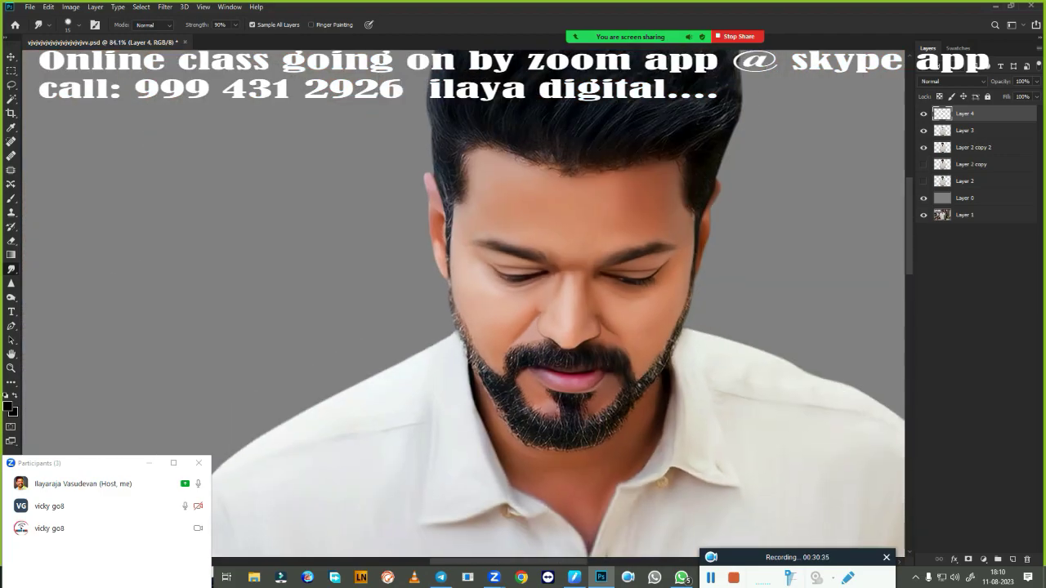
{"action": "scroll", "coordinate": [264, 309], "scroll_direction": "up", "scroll_amount": 5}
{"action": "scroll", "coordinate": [263, 309], "scroll_direction": "up", "scroll_amount": 1}
{"action": "mouse_move", "coordinate": [225, 303]}
{"action": "left_mouse_down"}
{"action": "mouse_move", "coordinate": [248, 297]}
{"action": "mouse_move", "coordinate": [271, 334]}
{"action": "mouse_move", "coordinate": [327, 262]}
{"action": "mouse_move", "coordinate": [367, 289]}
{"action": "mouse_move", "coordinate": [413, 258]}
{"action": "left_mouse_up"}
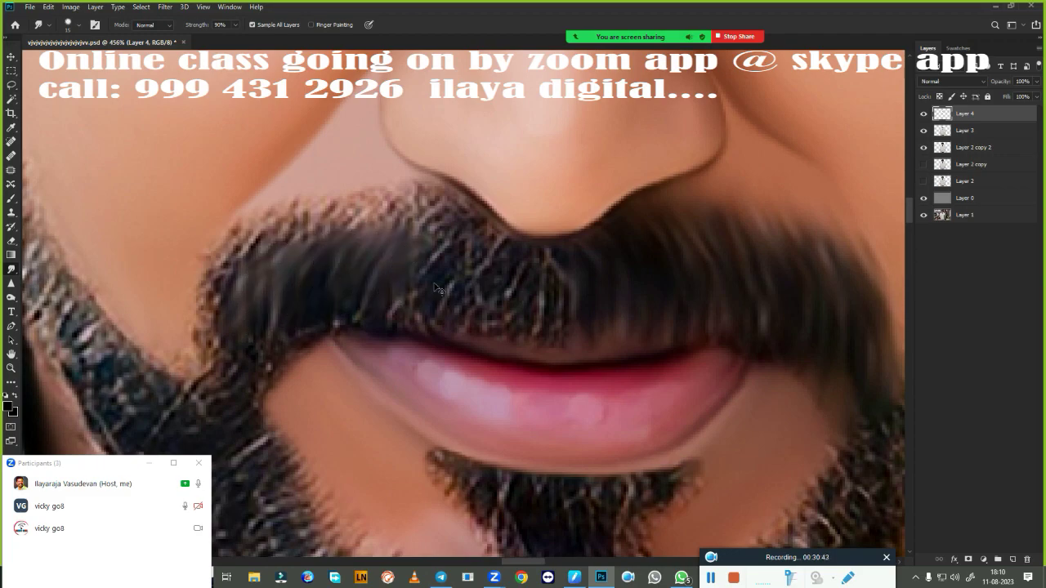
{"action": "scroll", "coordinate": [421, 290], "scroll_direction": "down", "scroll_amount": 2}
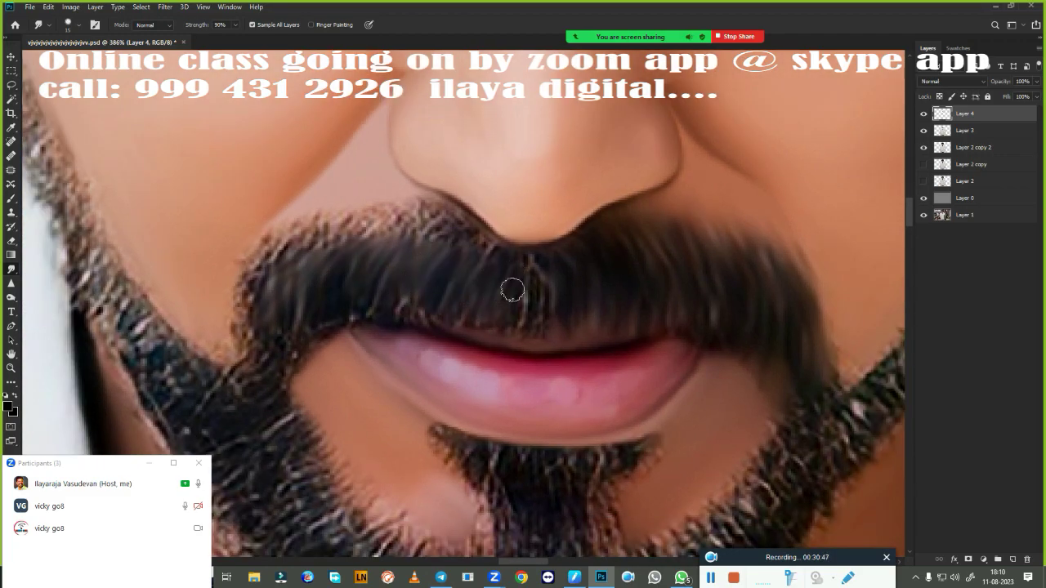
{"action": "mouse_move", "coordinate": [263, 272]}
{"action": "left_mouse_down"}
{"action": "mouse_move", "coordinate": [253, 317]}
{"action": "mouse_move", "coordinate": [308, 345]}
{"action": "left_mouse_up"}
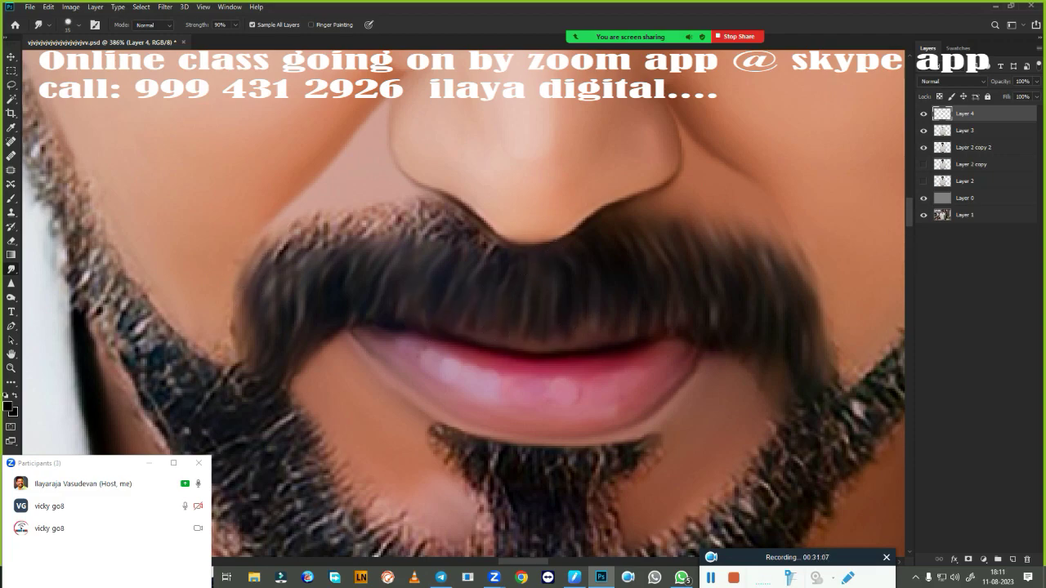
{"action": "mouse_move", "coordinate": [331, 206]}
{"action": "left_mouse_down"}
{"action": "mouse_move", "coordinate": [306, 264]}
{"action": "mouse_move", "coordinate": [385, 245]}
{"action": "left_mouse_up"}
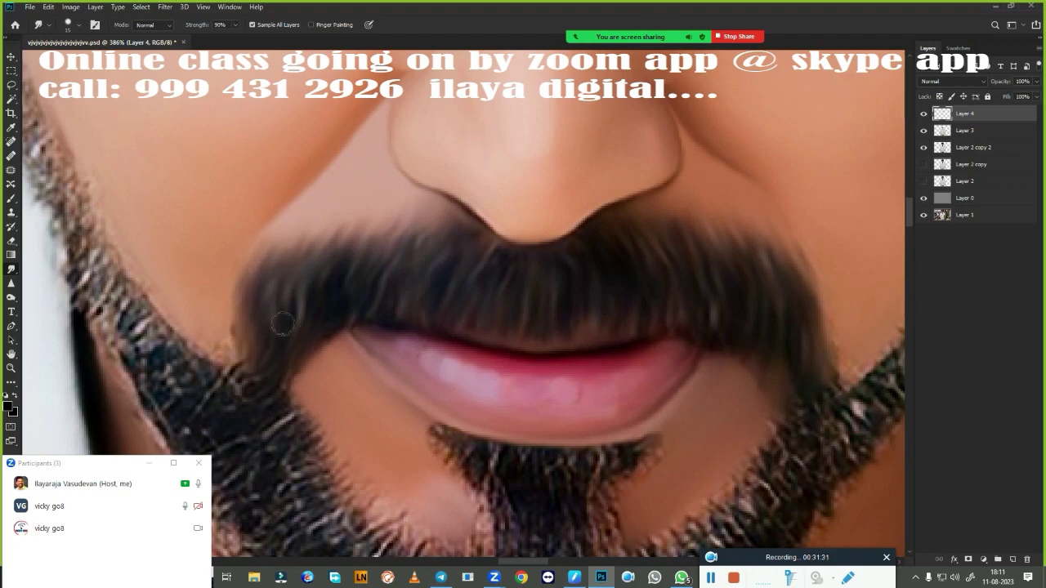
{"action": "left_click_drag", "start_coordinate": [650, 208], "coordinate": [685, 229]}
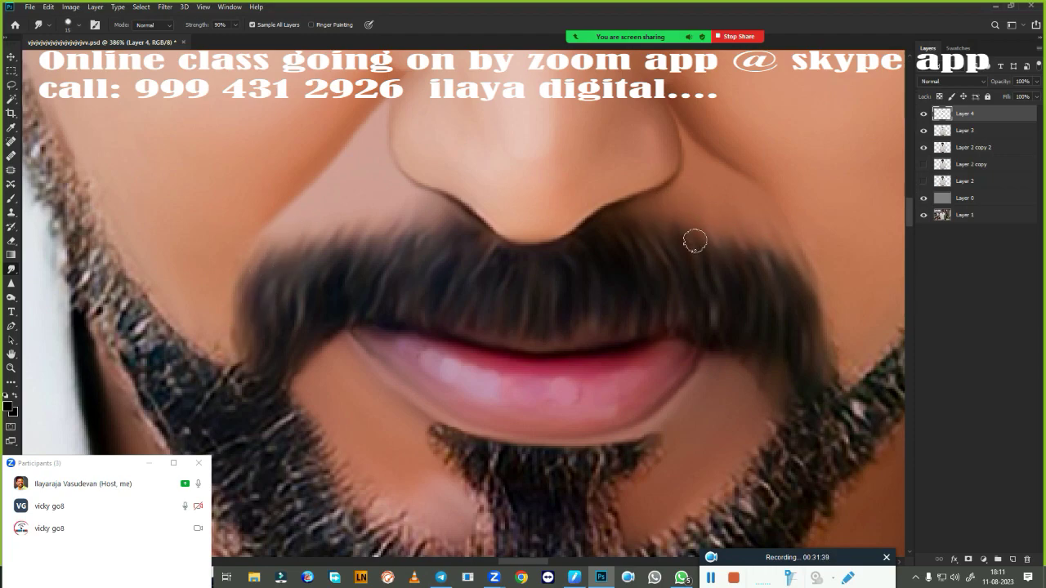
- Zoom to the chin and smear the goatee hairs below the lower lip
{"action": "scroll", "coordinate": [558, 338], "scroll_direction": "down", "scroll_amount": 5}
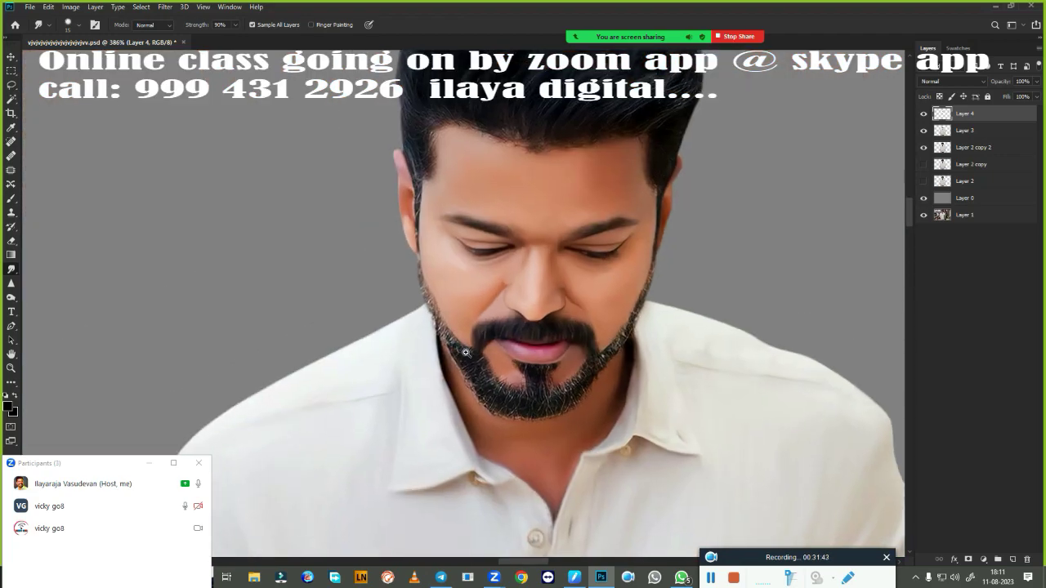
{"action": "scroll", "coordinate": [588, 319], "scroll_direction": "up", "scroll_amount": 2}
{"action": "scroll", "coordinate": [605, 306], "scroll_direction": "up", "scroll_amount": 2}
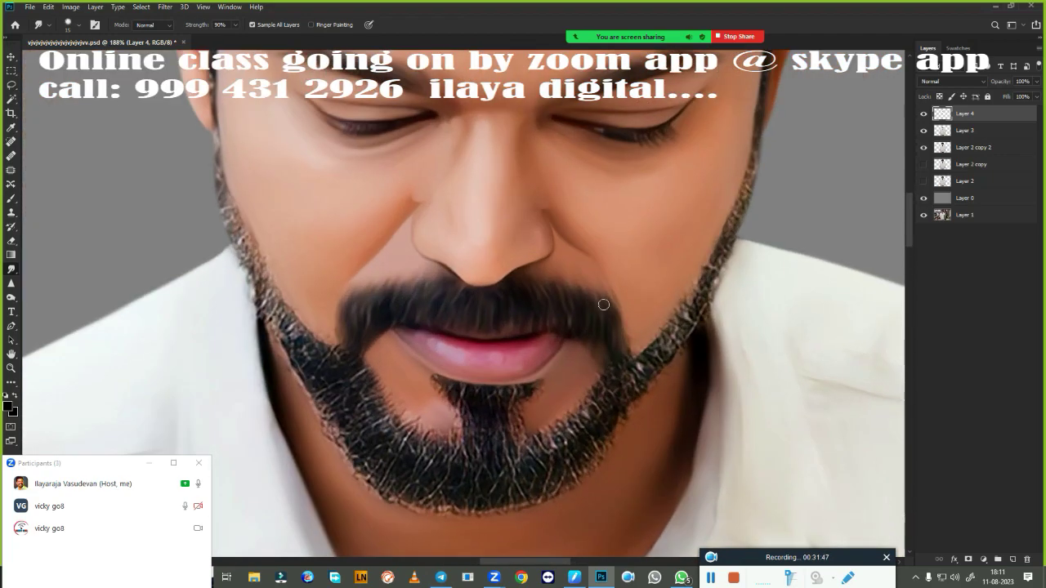
{"action": "scroll", "coordinate": [582, 381], "scroll_direction": "down", "scroll_amount": 3}
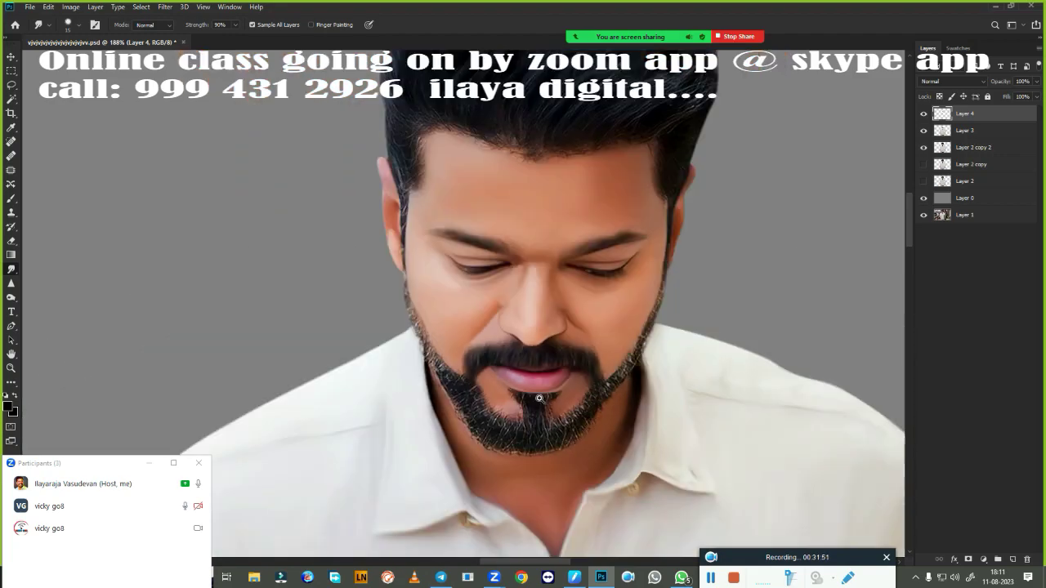
{"action": "scroll", "coordinate": [546, 420], "scroll_direction": "up", "scroll_amount": 4}
{"action": "scroll", "coordinate": [572, 408], "scroll_direction": "up", "scroll_amount": 3}
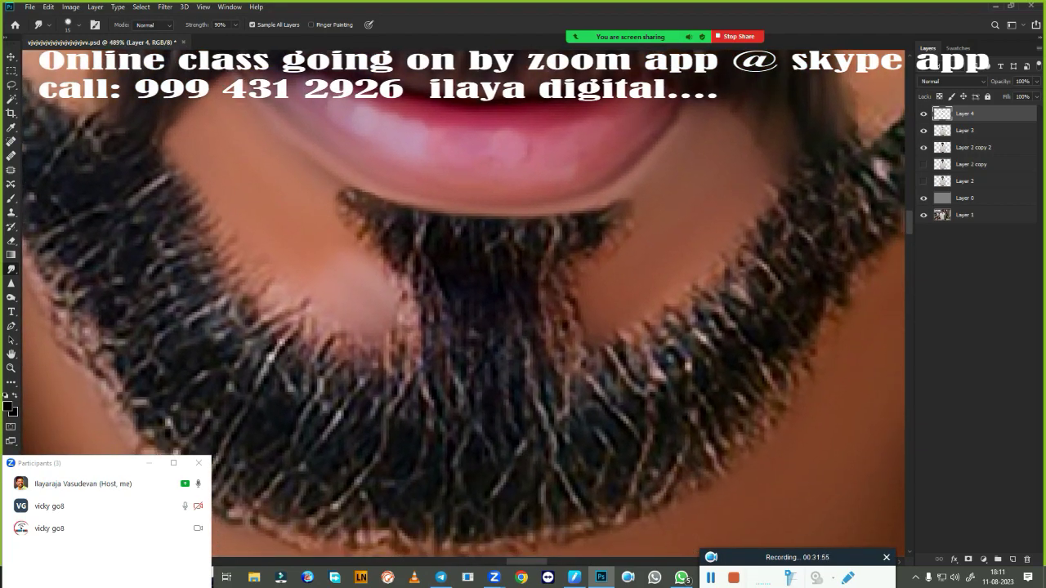
{"action": "left_click_drag", "start_coordinate": [537, 233], "coordinate": [621, 233]}
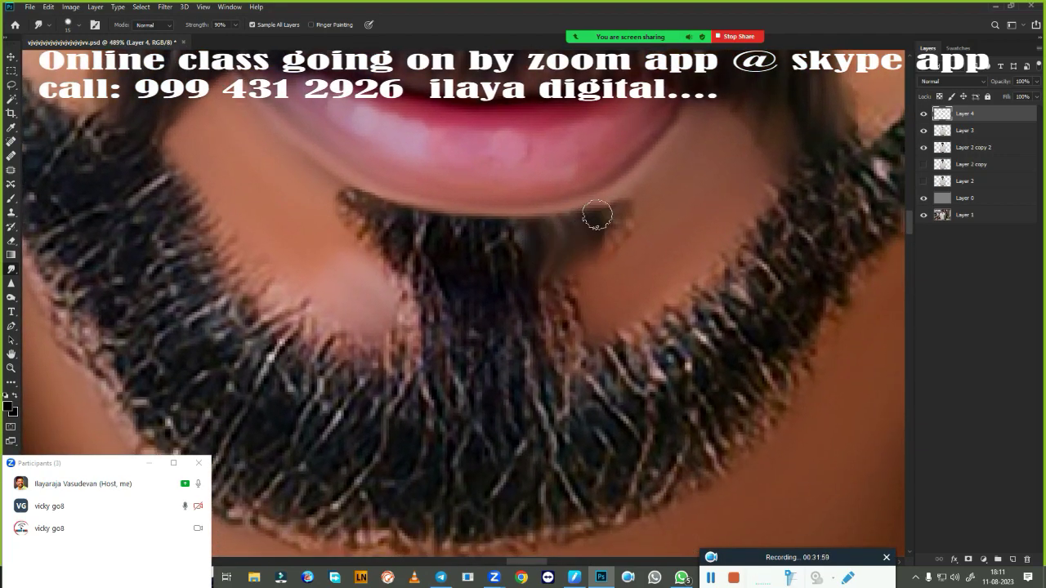
{"action": "mouse_move", "coordinate": [474, 233]}
{"action": "left_mouse_down"}
{"action": "mouse_move", "coordinate": [441, 264]}
{"action": "mouse_move", "coordinate": [405, 221]}
{"action": "mouse_move", "coordinate": [346, 211]}
{"action": "mouse_move", "coordinate": [384, 270]}
{"action": "mouse_move", "coordinate": [427, 270]}
{"action": "mouse_move", "coordinate": [450, 359]}
{"action": "mouse_move", "coordinate": [515, 285]}
{"action": "mouse_move", "coordinate": [572, 359]}
{"action": "left_mouse_up"}
- With a larger Smudge brush, blur the left beard, goatee, its light patch and right jaw hairs
{"action": "key", "text": "]"}
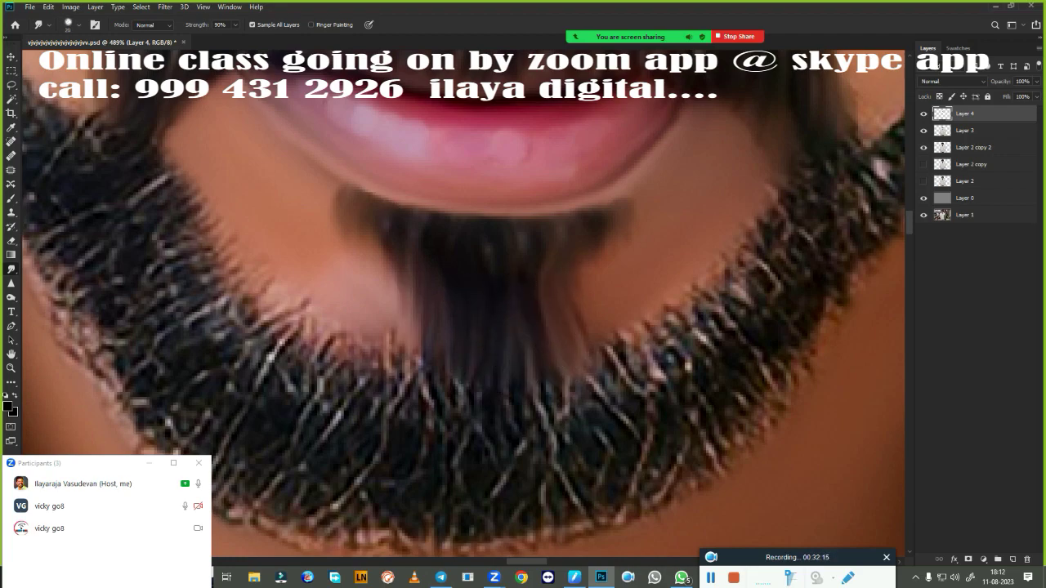
{"action": "mouse_move", "coordinate": [114, 227]}
{"action": "left_mouse_down"}
{"action": "mouse_move", "coordinate": [158, 152]}
{"action": "mouse_move", "coordinate": [128, 257]}
{"action": "mouse_move", "coordinate": [223, 208]}
{"action": "mouse_move", "coordinate": [175, 349]}
{"action": "mouse_move", "coordinate": [237, 262]}
{"action": "mouse_move", "coordinate": [258, 437]}
{"action": "mouse_move", "coordinate": [334, 367]}
{"action": "mouse_move", "coordinate": [381, 351]}
{"action": "mouse_move", "coordinate": [413, 409]}
{"action": "mouse_move", "coordinate": [446, 345]}
{"action": "mouse_move", "coordinate": [593, 392]}
{"action": "mouse_move", "coordinate": [717, 368]}
{"action": "mouse_move", "coordinate": [744, 346]}
{"action": "mouse_move", "coordinate": [768, 278]}
{"action": "mouse_move", "coordinate": [812, 245]}
{"action": "mouse_move", "coordinate": [807, 214]}
{"action": "left_mouse_up"}
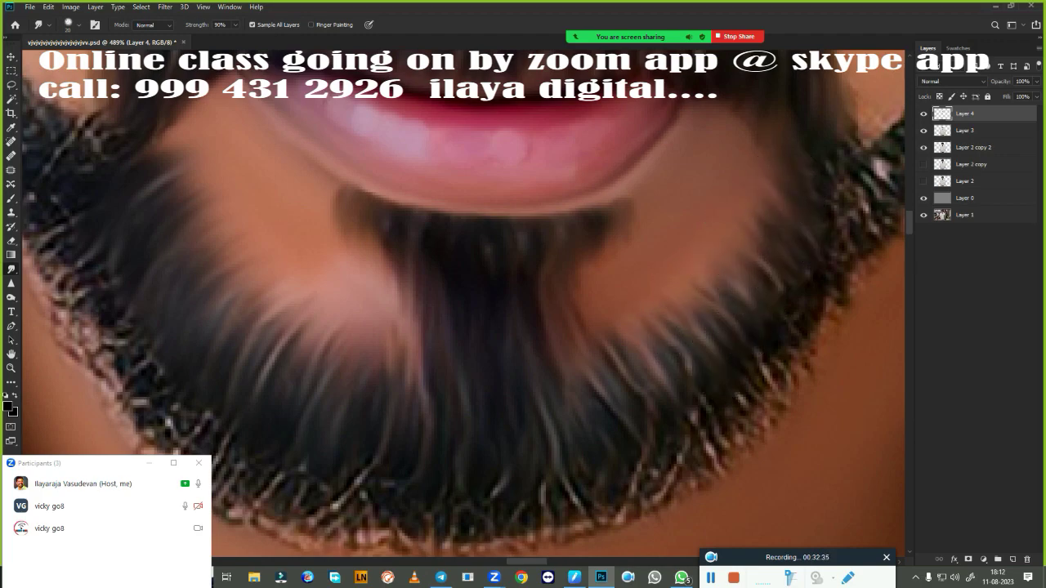
{"action": "scroll", "coordinate": [638, 434], "scroll_direction": "down", "scroll_amount": 5}
{"action": "scroll", "coordinate": [638, 434], "scroll_direction": "up", "scroll_amount": 4}
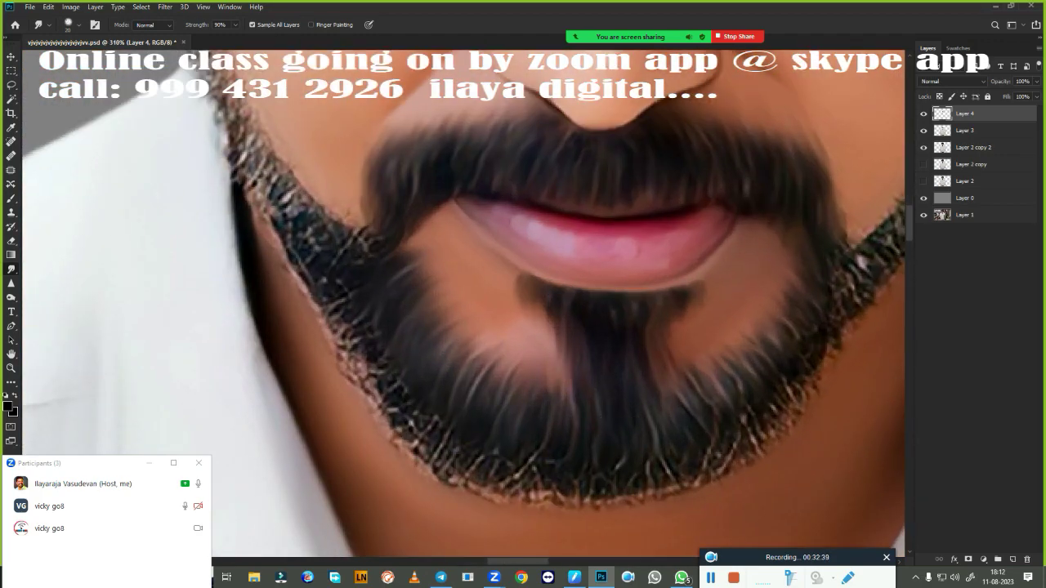
{"action": "mouse_move", "coordinate": [556, 385]}
{"action": "left_mouse_down"}
{"action": "mouse_move", "coordinate": [558, 408]}
{"action": "mouse_move", "coordinate": [541, 315]}
{"action": "mouse_move", "coordinate": [543, 374]}
{"action": "left_mouse_up"}
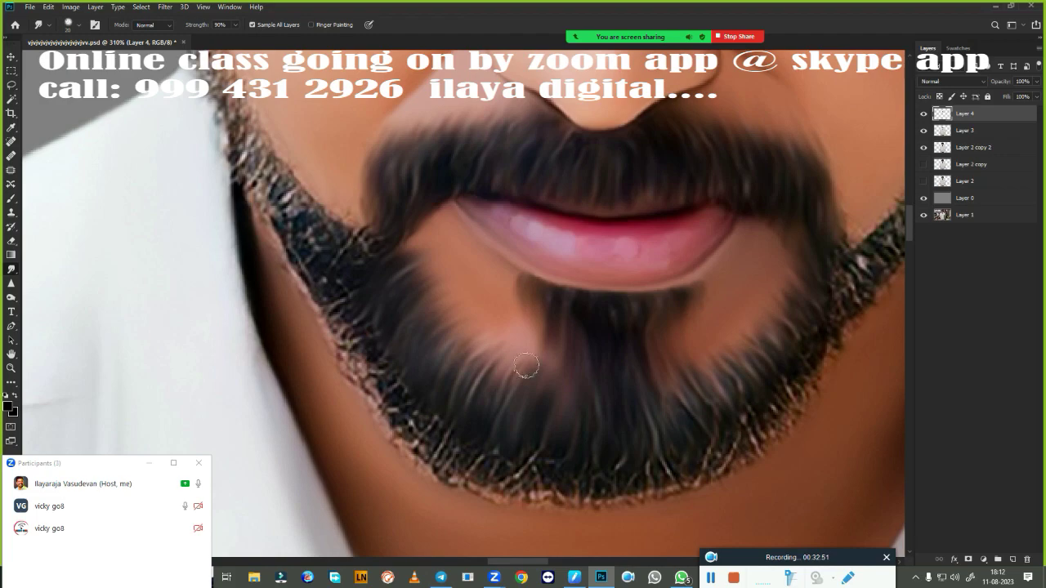
{"action": "mouse_move", "coordinate": [470, 360]}
{"action": "left_mouse_down"}
{"action": "mouse_move", "coordinate": [441, 331]}
{"action": "mouse_move", "coordinate": [428, 278]}
{"action": "left_mouse_up"}
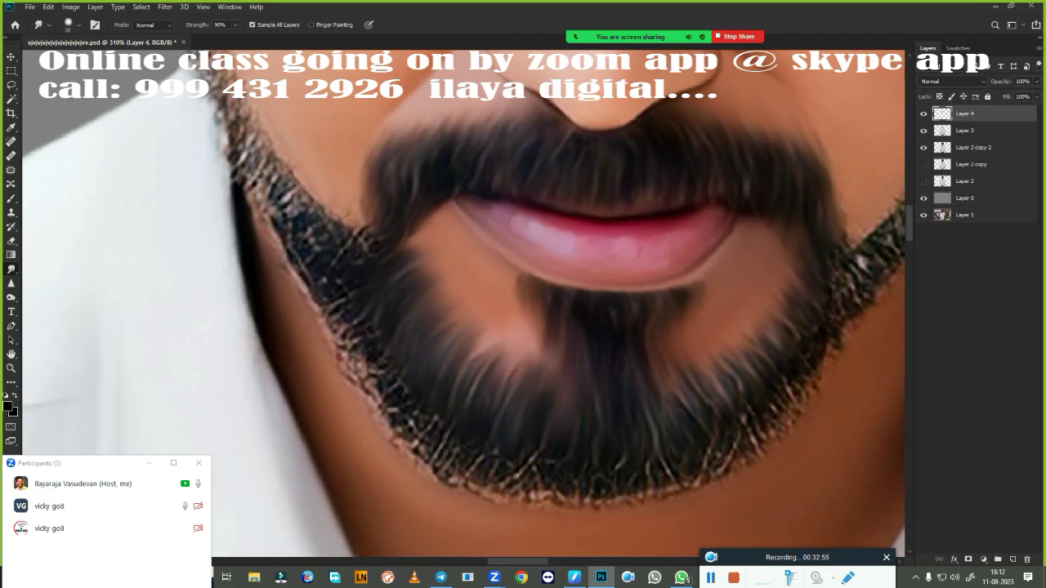
{"action": "left_click_drag", "start_coordinate": [722, 361], "coordinate": [773, 296]}
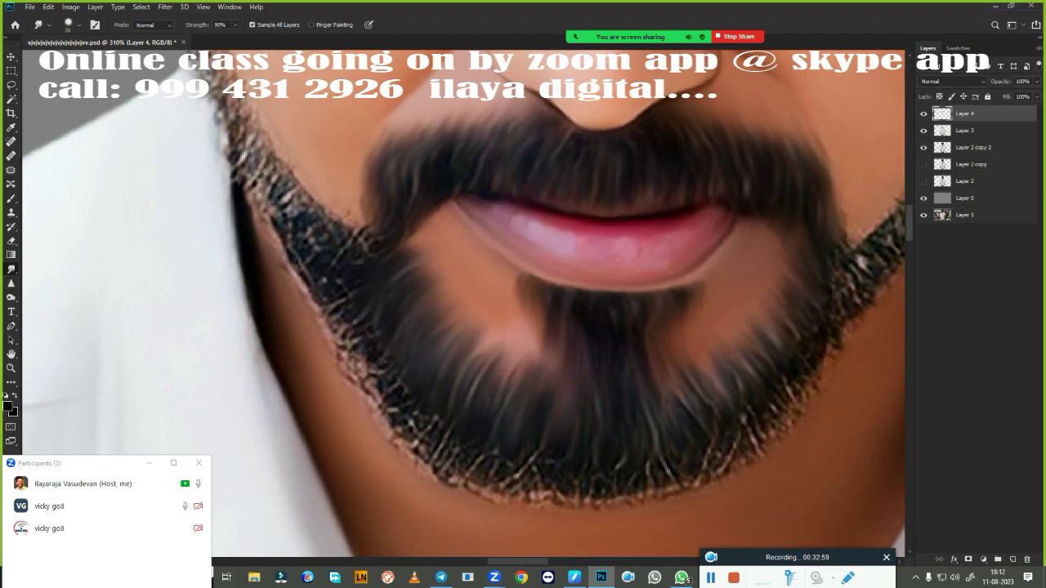
{"action": "scroll", "coordinate": [523, 294], "scroll_direction": "down", "scroll_amount": 5}
- Load the figure's outline as a selection and smooth the stubble along the right jaw edge
{"action": "scroll", "coordinate": [430, 406], "scroll_direction": "up", "scroll_amount": 4}
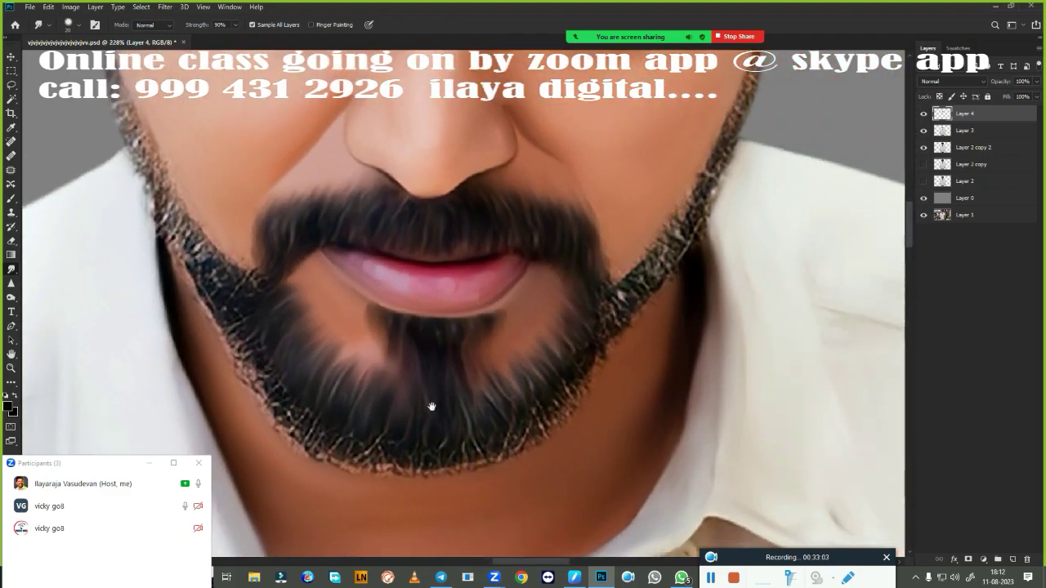
{"action": "scroll", "coordinate": [567, 334], "scroll_direction": "up", "scroll_amount": 5}
{"action": "left_click", "coordinate": [943, 149], "text": "ctrl"}
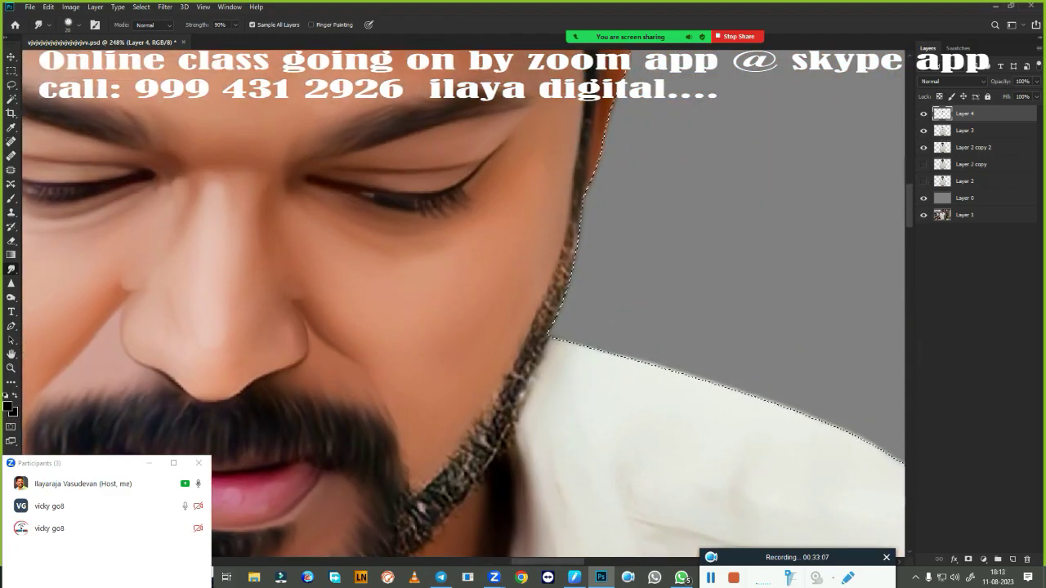
{"action": "scroll", "coordinate": [588, 350], "scroll_direction": "up", "scroll_amount": 3}
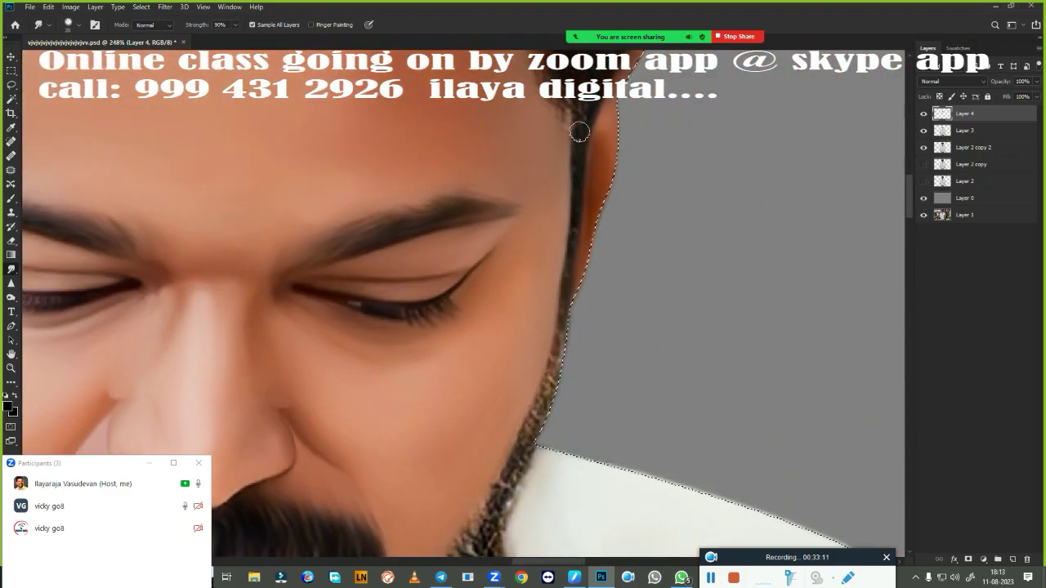
{"action": "left_click_drag", "start_coordinate": [570, 309], "coordinate": [554, 384]}
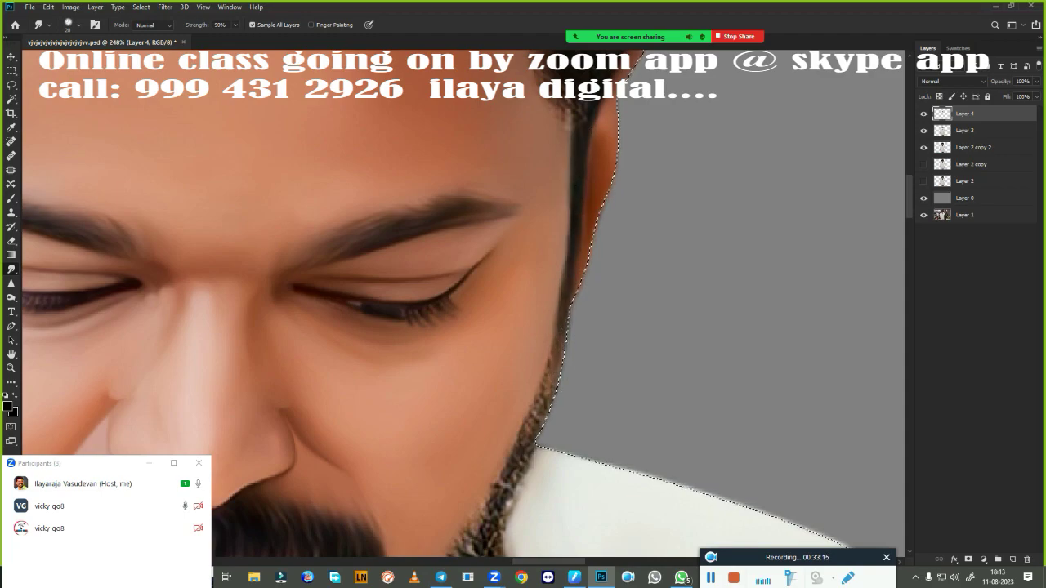
{"action": "scroll", "coordinate": [553, 409], "scroll_direction": "down", "scroll_amount": 5}
- Enlarge the Smudge brush and smooth the speckled beard edge down the lower jaw
{"action": "key", "text": "bracketright"}
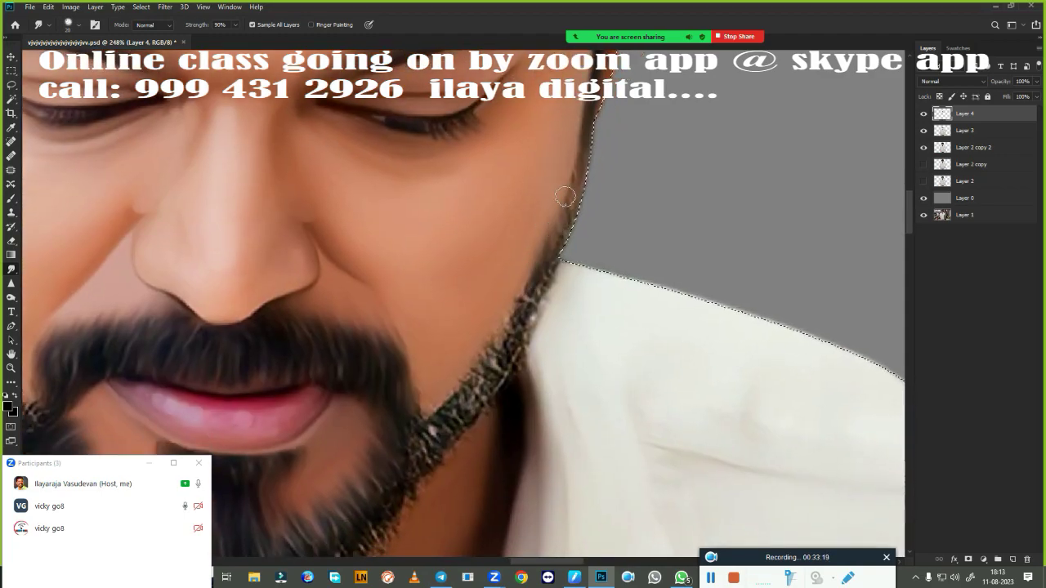
{"action": "mouse_move", "coordinate": [531, 287]}
{"action": "left_mouse_down"}
{"action": "mouse_move", "coordinate": [436, 397]}
{"action": "mouse_move", "coordinate": [421, 431]}
{"action": "left_mouse_up"}
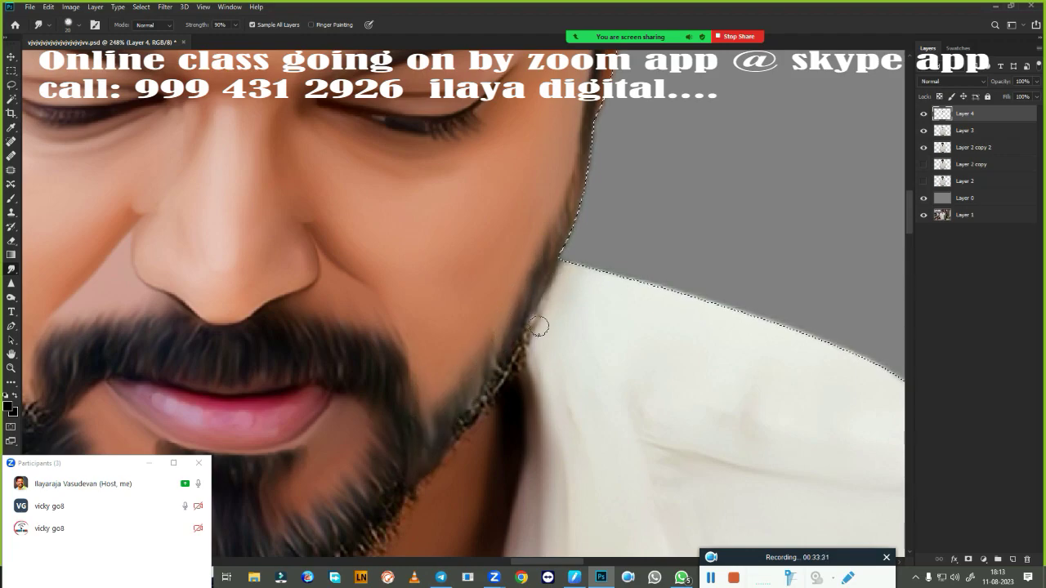
{"action": "mouse_move", "coordinate": [539, 326]}
{"action": "left_mouse_down"}
{"action": "mouse_move", "coordinate": [494, 395]}
{"action": "mouse_move", "coordinate": [514, 286]}
{"action": "mouse_move", "coordinate": [546, 243]}
{"action": "left_mouse_up"}
{"action": "left_click_drag", "start_coordinate": [496, 338], "coordinate": [427, 397]}
{"action": "left_click_drag", "start_coordinate": [488, 350], "coordinate": [484, 406]}
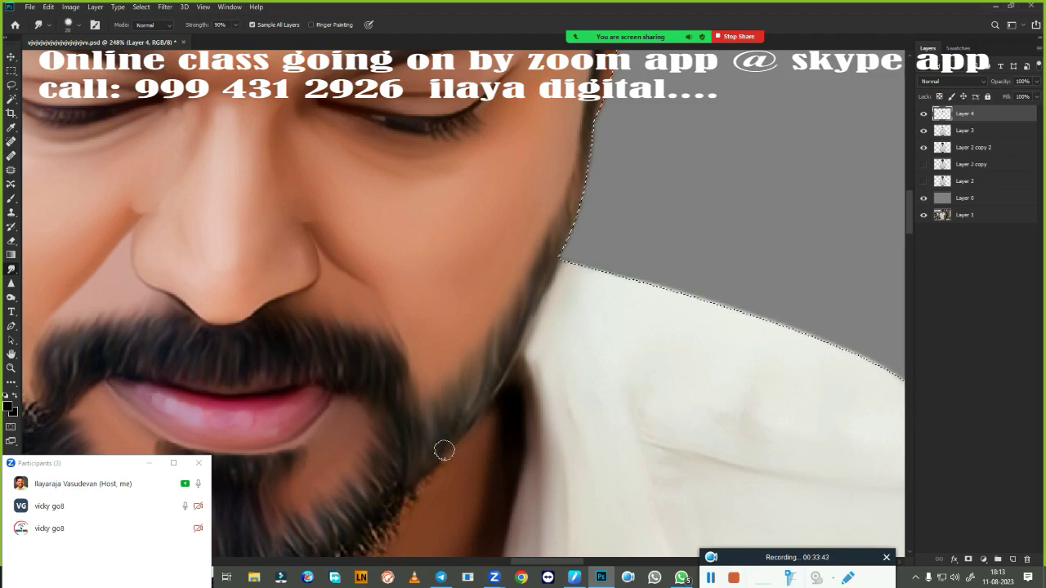
- Pan the view around to recentre the face, eyes, nose and beard
{"action": "scroll", "coordinate": [484, 428], "scroll_direction": "down", "scroll_amount": 3}
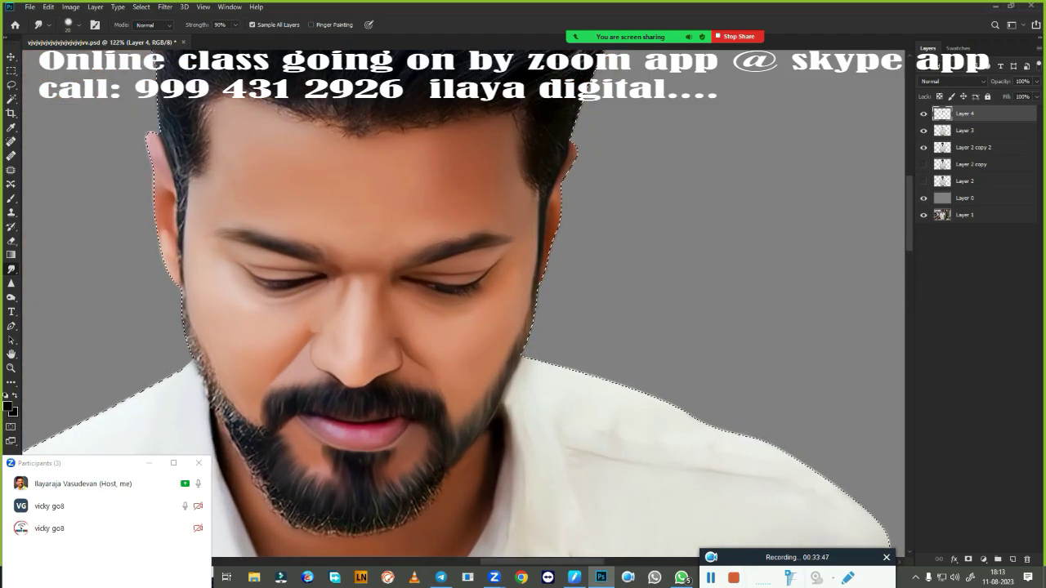
{"action": "left_click_drag", "start_coordinate": [484, 428], "coordinate": [518, 369]}
{"action": "scroll", "coordinate": [491, 387], "scroll_direction": "up", "scroll_amount": 2}
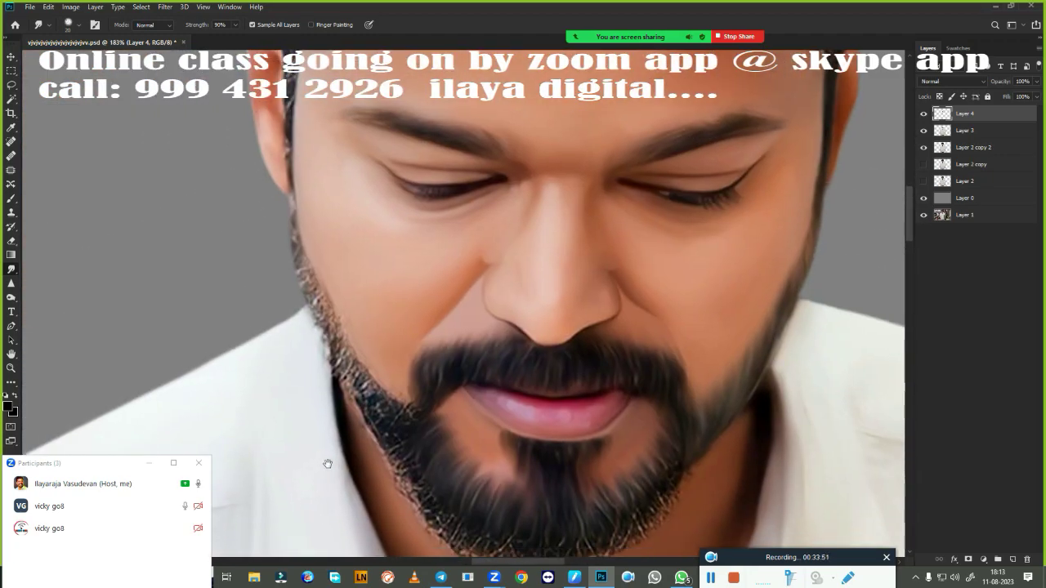
{"action": "left_click_drag", "start_coordinate": [209, 152], "coordinate": [315, 316]}
{"action": "left_click_drag", "start_coordinate": [309, 357], "coordinate": [309, 215]}
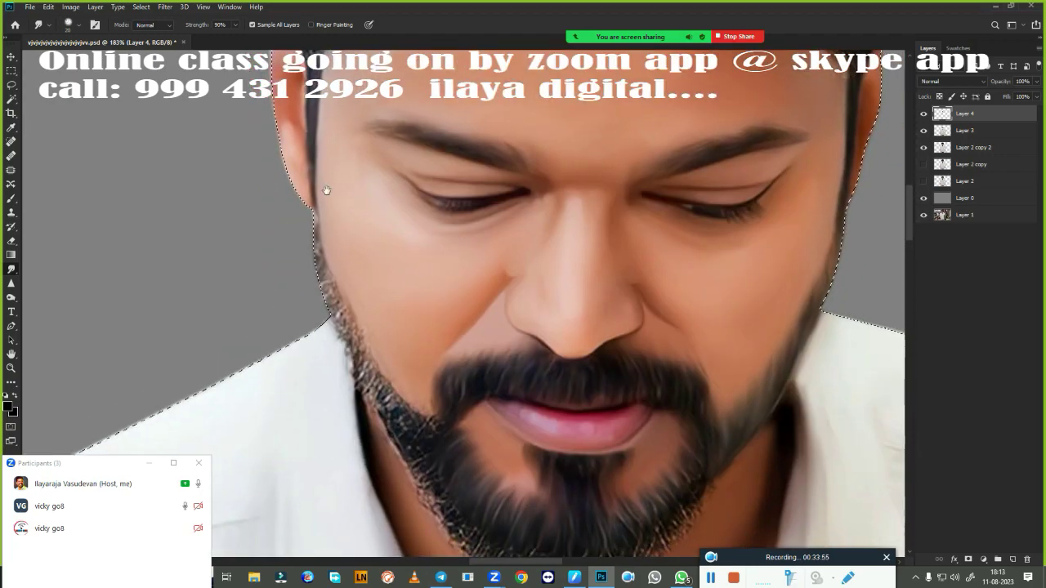
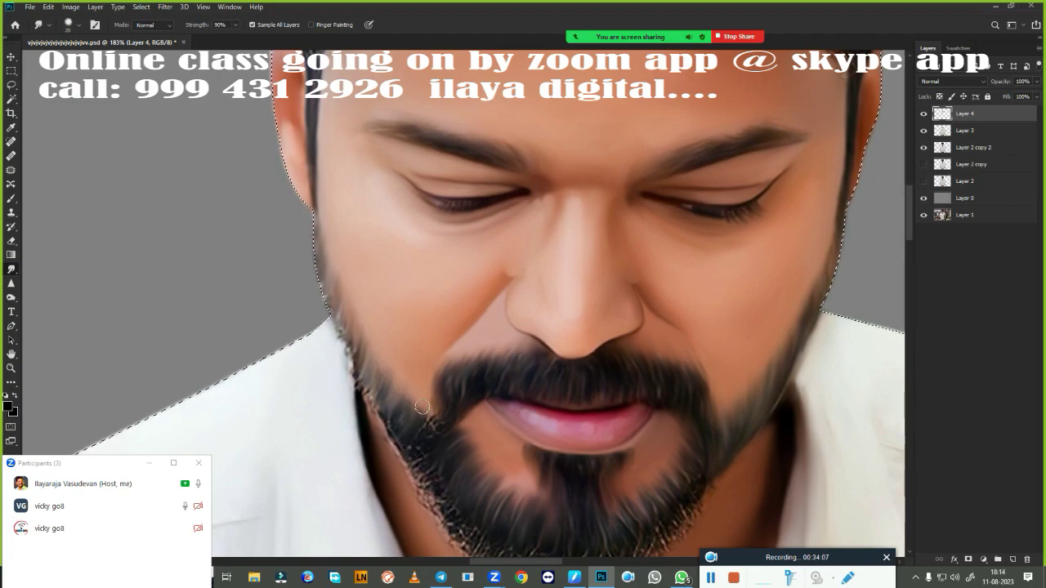
- Smudge the light, speckled beard fringe on both jaw sides into darker, smoother painted strands
{"action": "scroll", "coordinate": [413, 400], "scroll_direction": "down", "scroll_amount": 1}
{"action": "scroll", "coordinate": [441, 421], "scroll_direction": "up", "scroll_amount": 2, "text": "alt"}
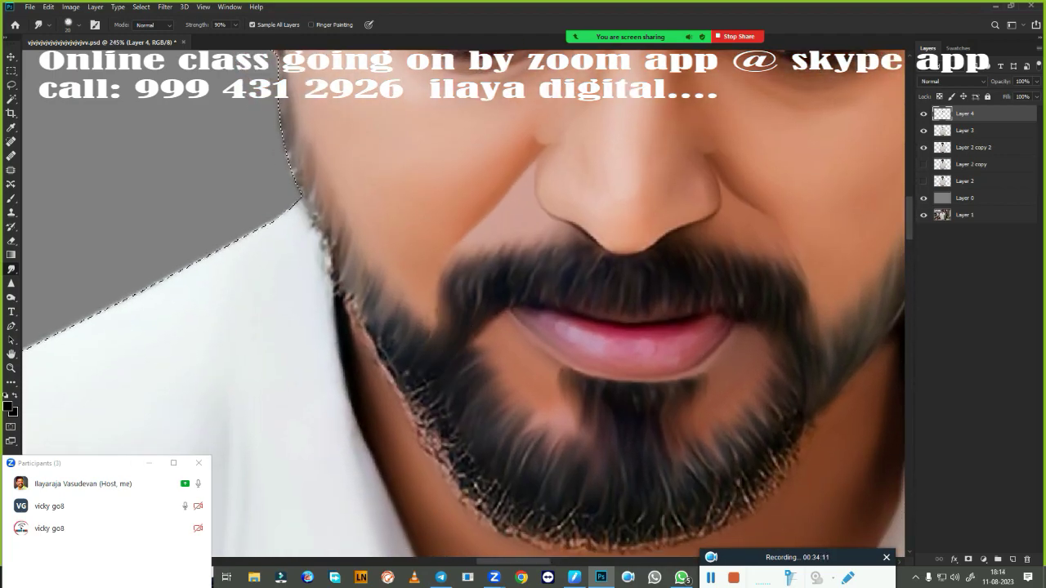
{"action": "mouse_move", "coordinate": [281, 155]}
{"action": "left_mouse_down"}
{"action": "mouse_move", "coordinate": [316, 280]}
{"action": "mouse_move", "coordinate": [422, 428]}
{"action": "left_mouse_up"}
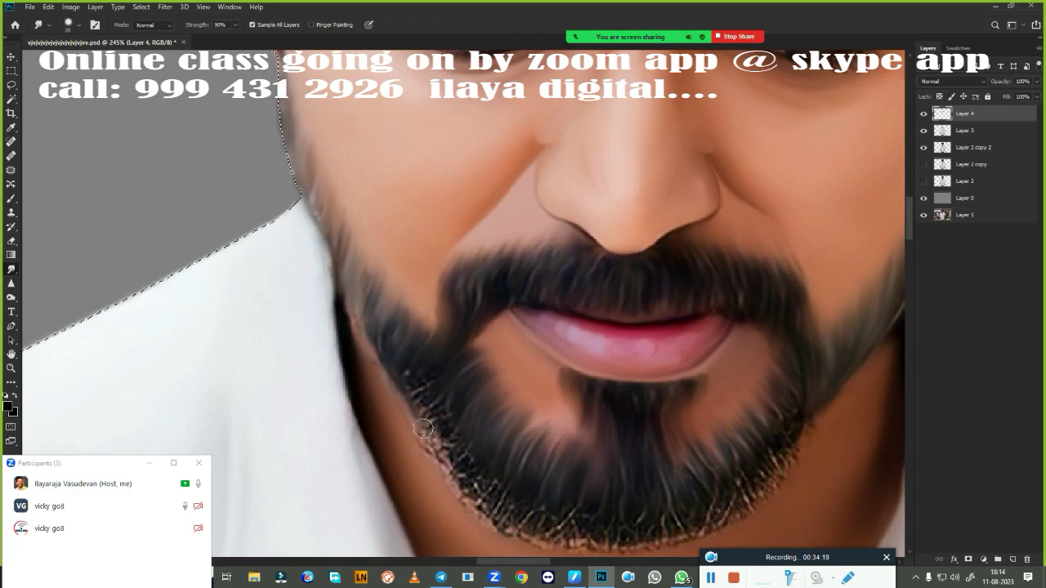
{"action": "mouse_move", "coordinate": [423, 428]}
{"action": "left_mouse_down"}
{"action": "mouse_move", "coordinate": [260, 285]}
{"action": "mouse_move", "coordinate": [279, 319]}
{"action": "left_mouse_up"}
{"action": "left_click_drag", "start_coordinate": [307, 271], "coordinate": [285, 326]}
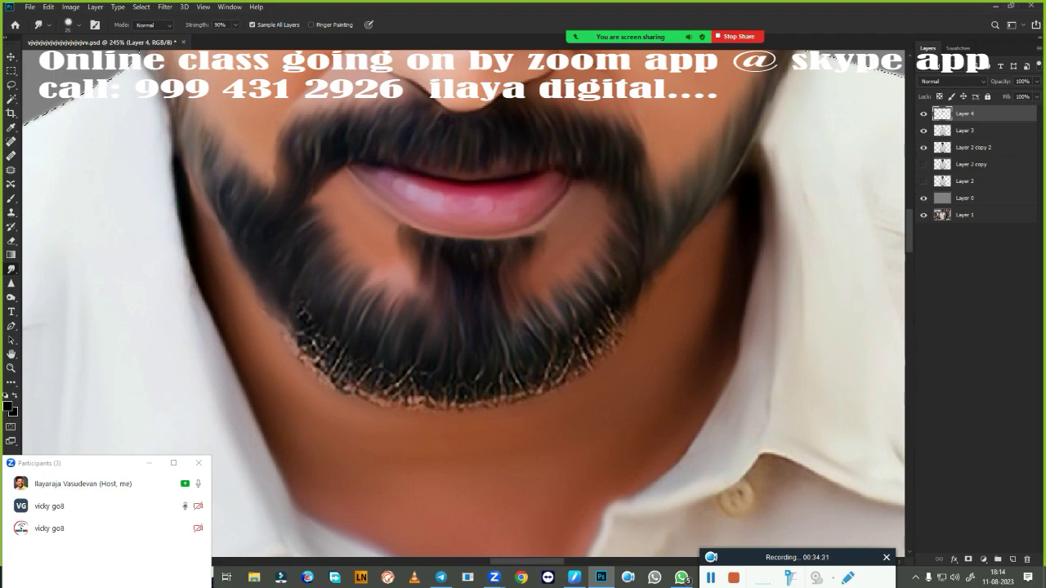
{"action": "left_click_drag", "start_coordinate": [627, 298], "coordinate": [576, 360]}
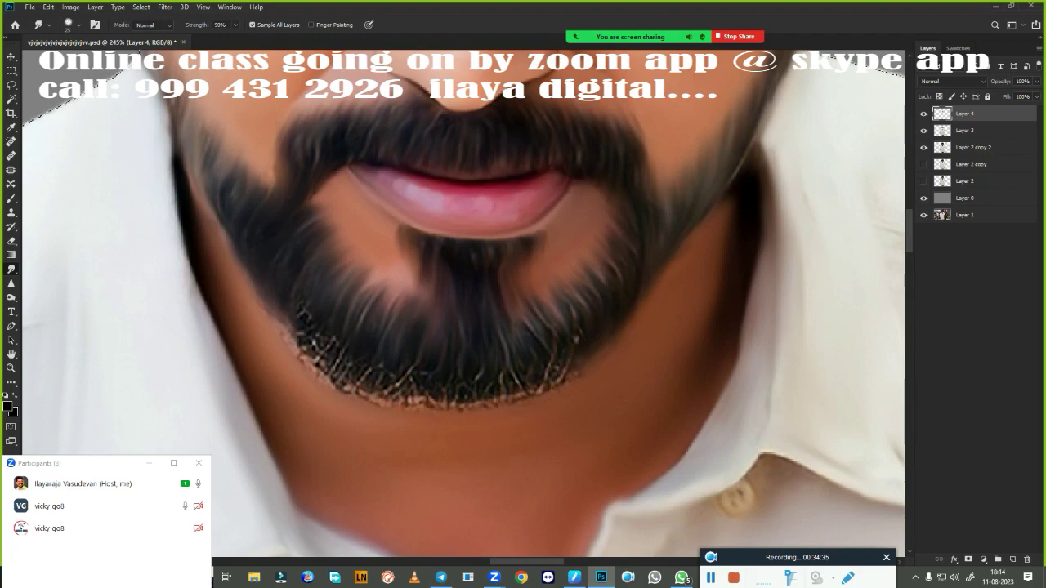
{"action": "mouse_move", "coordinate": [299, 312]}
{"action": "left_mouse_down"}
{"action": "mouse_move", "coordinate": [324, 363]}
{"action": "mouse_move", "coordinate": [421, 389]}
{"action": "mouse_move", "coordinate": [508, 387]}
{"action": "left_mouse_up"}
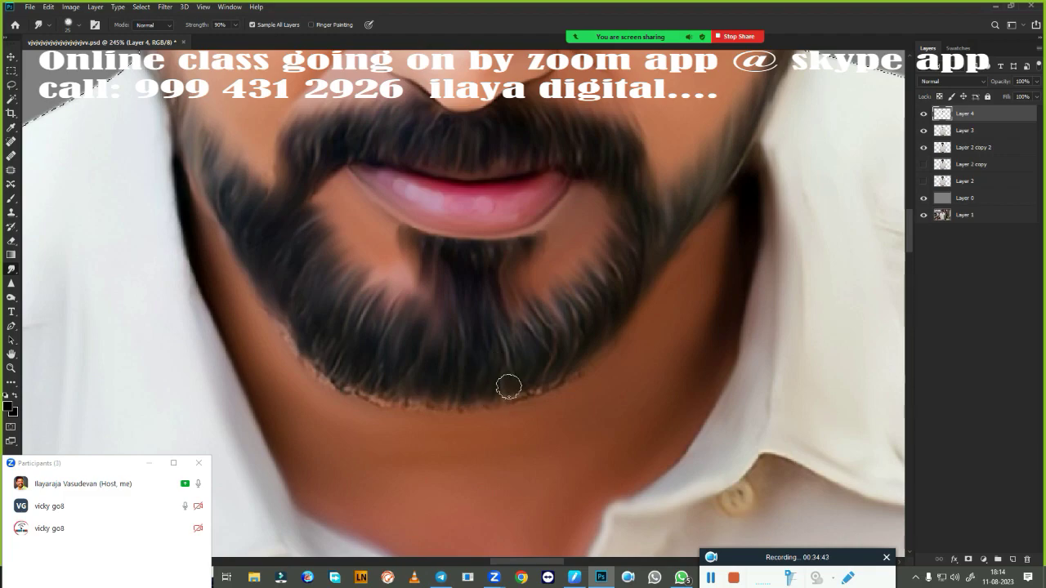
{"action": "mouse_move", "coordinate": [282, 331]}
{"action": "left_mouse_down"}
{"action": "mouse_move", "coordinate": [323, 382]}
{"action": "mouse_move", "coordinate": [381, 415]}
{"action": "left_mouse_up"}
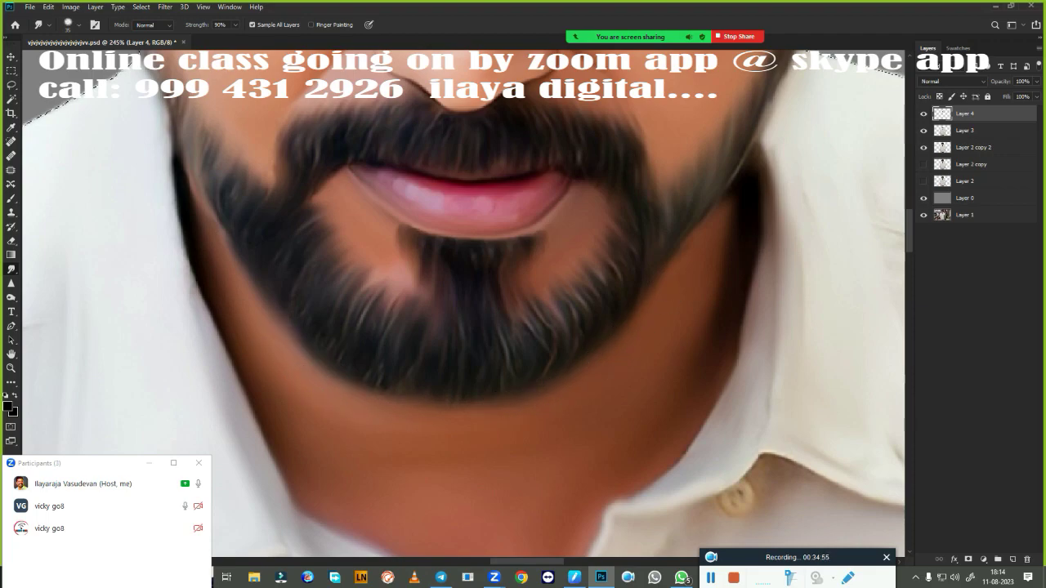
- Zoom in on the hair and smudge the crown and right-side strands into smooth streaks
{"action": "key", "text": "ctrl+0"}
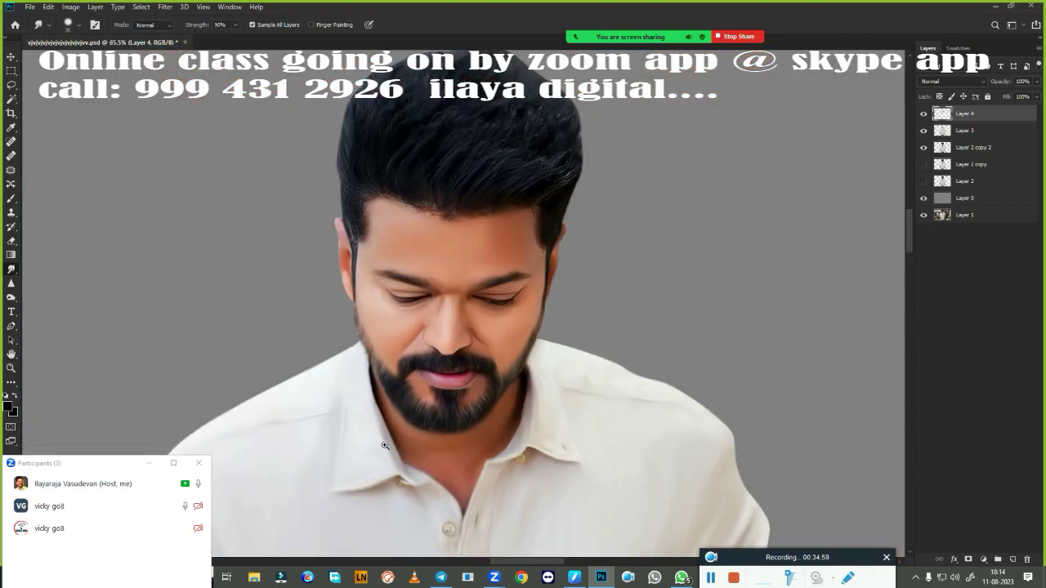
{"action": "left_click", "coordinate": [499, 270]}
{"action": "left_click", "coordinate": [382, 381]}
{"action": "left_click_drag", "start_coordinate": [382, 381], "coordinate": [532, 387]}
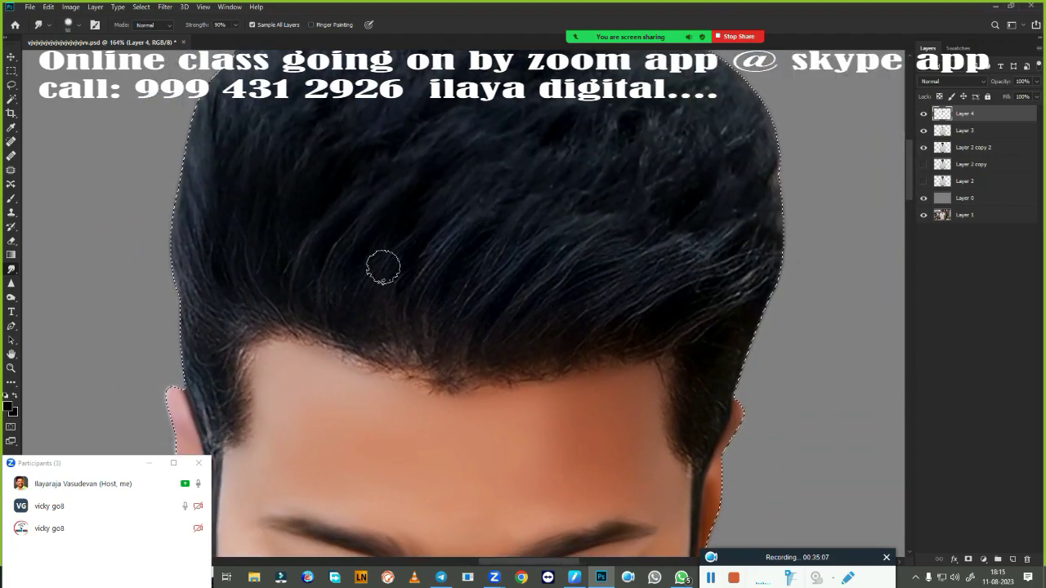
{"action": "mouse_move", "coordinate": [288, 266]}
{"action": "left_mouse_down"}
{"action": "mouse_move", "coordinate": [324, 212]}
{"action": "mouse_move", "coordinate": [386, 191]}
{"action": "left_mouse_up"}
{"action": "left_click_drag", "start_coordinate": [361, 302], "coordinate": [434, 210]}
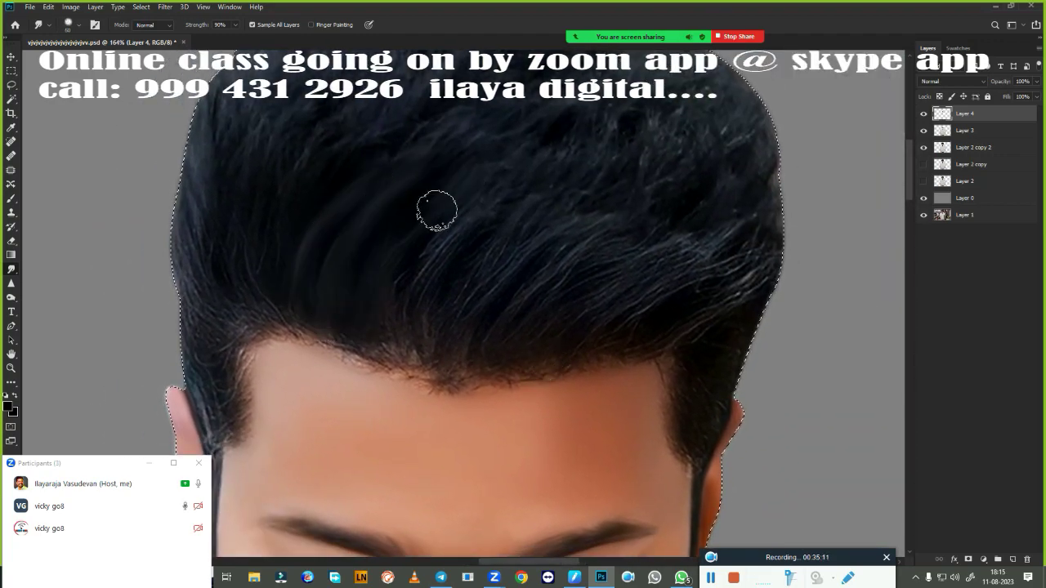
{"action": "left_click_drag", "start_coordinate": [441, 287], "coordinate": [581, 198]}
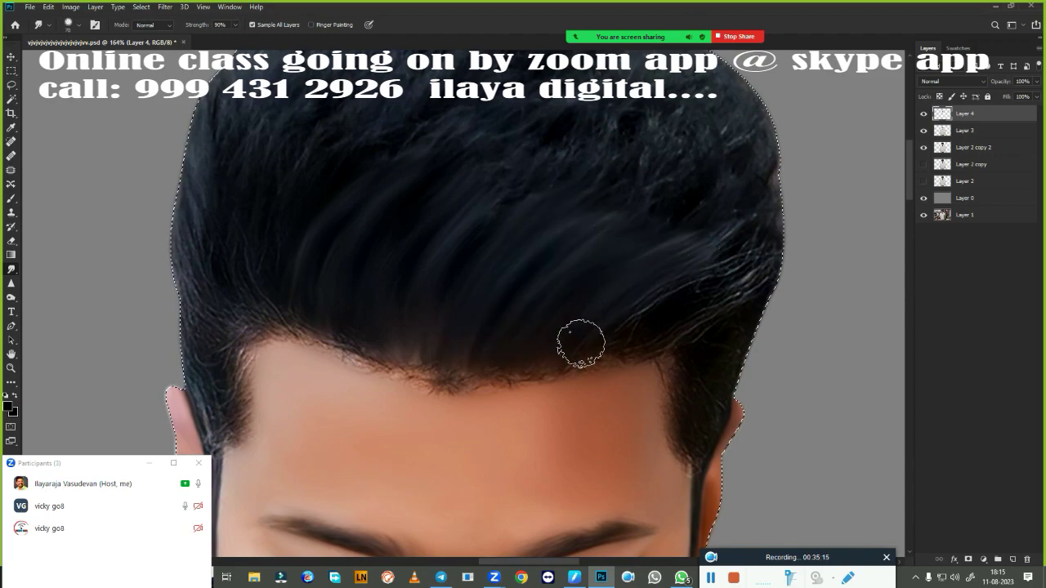
{"action": "left_click_drag", "start_coordinate": [626, 341], "coordinate": [791, 180]}
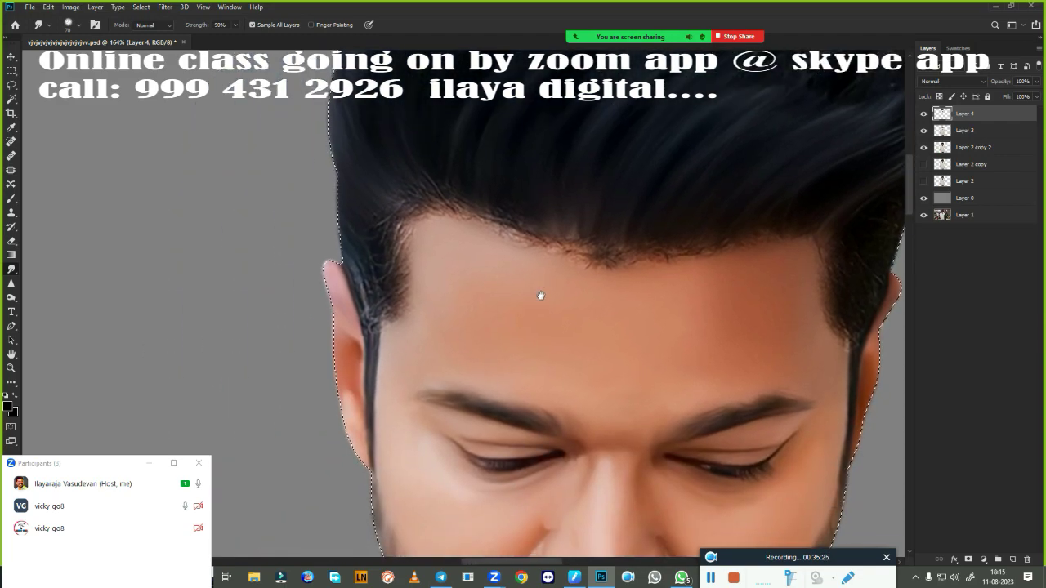
- Soften the left temple and hairline, undo the bad temple stroke, and shrink the brush to 40
{"action": "left_click_drag", "start_coordinate": [327, 471], "coordinate": [482, 349]}
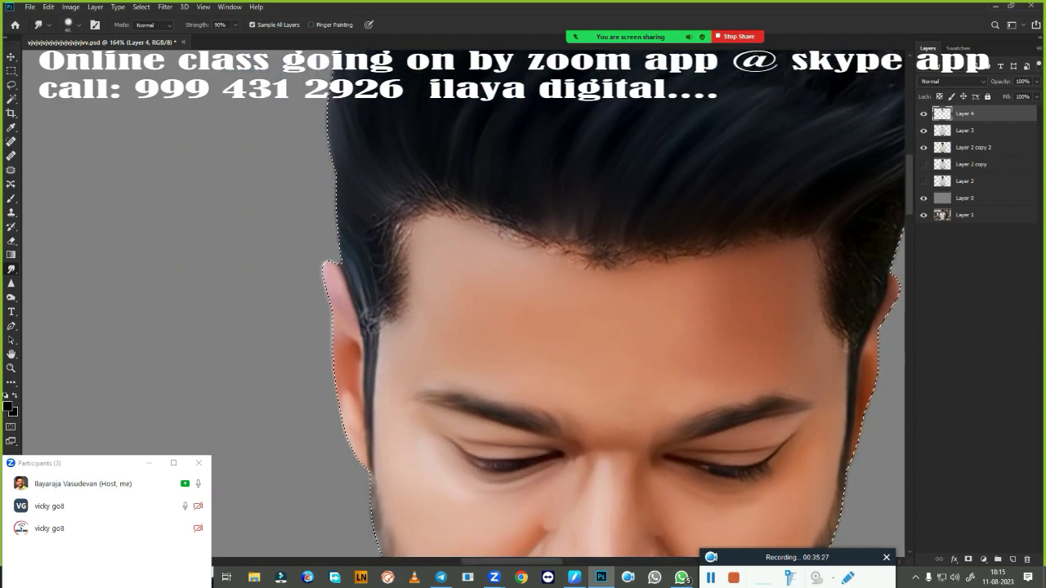
{"action": "left_click_drag", "start_coordinate": [359, 331], "coordinate": [394, 289]}
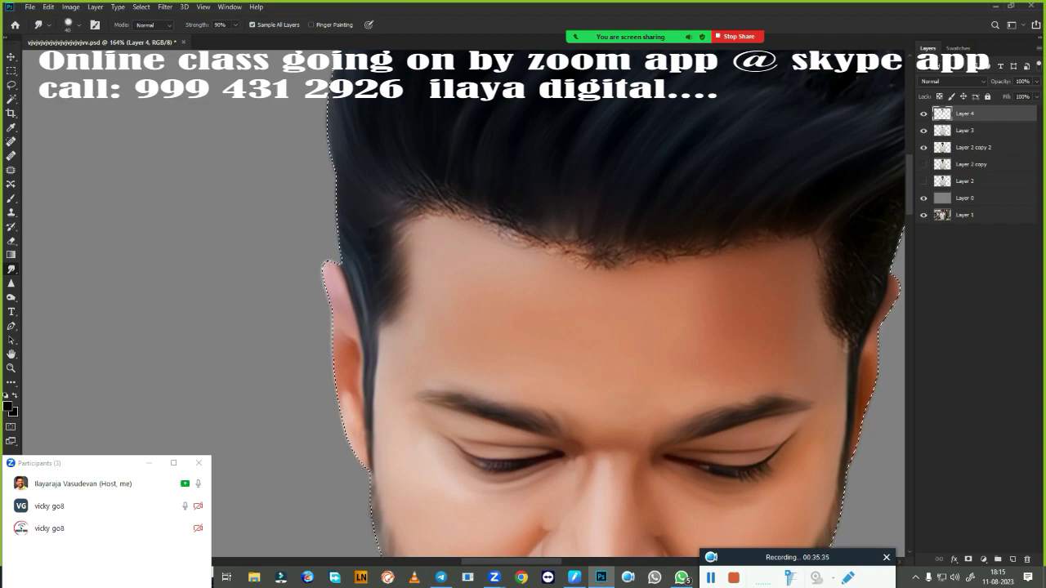
{"action": "mouse_move", "coordinate": [425, 211]}
{"action": "left_mouse_down"}
{"action": "mouse_move", "coordinate": [576, 256]}
{"action": "mouse_move", "coordinate": [602, 246]}
{"action": "mouse_move", "coordinate": [554, 261]}
{"action": "left_mouse_up"}
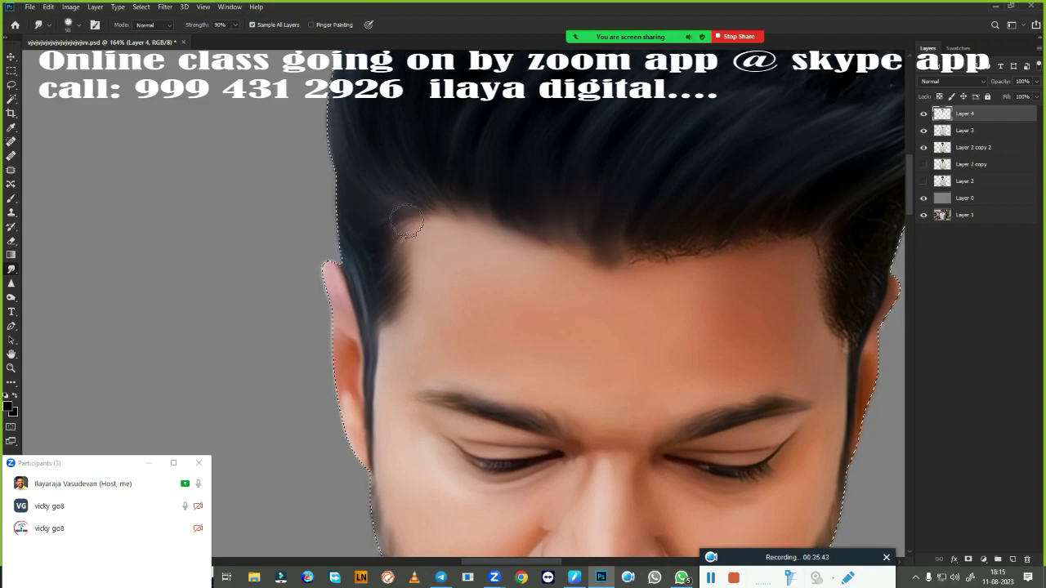
{"action": "left_click_drag", "start_coordinate": [703, 314], "coordinate": [425, 355]}
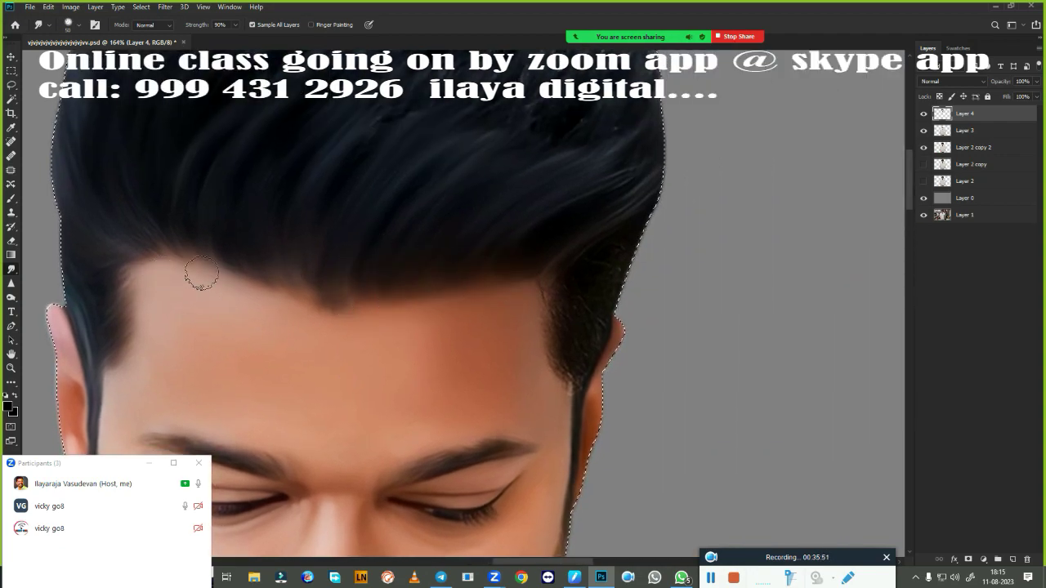
{"action": "key", "text": "ctrl+z"}
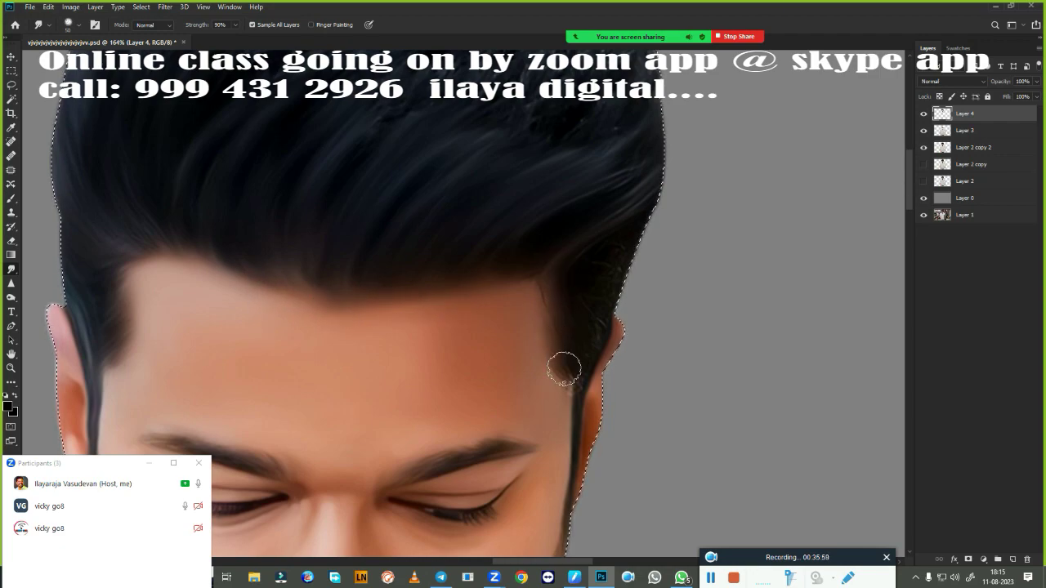
{"action": "key", "text": "bracketleft"}
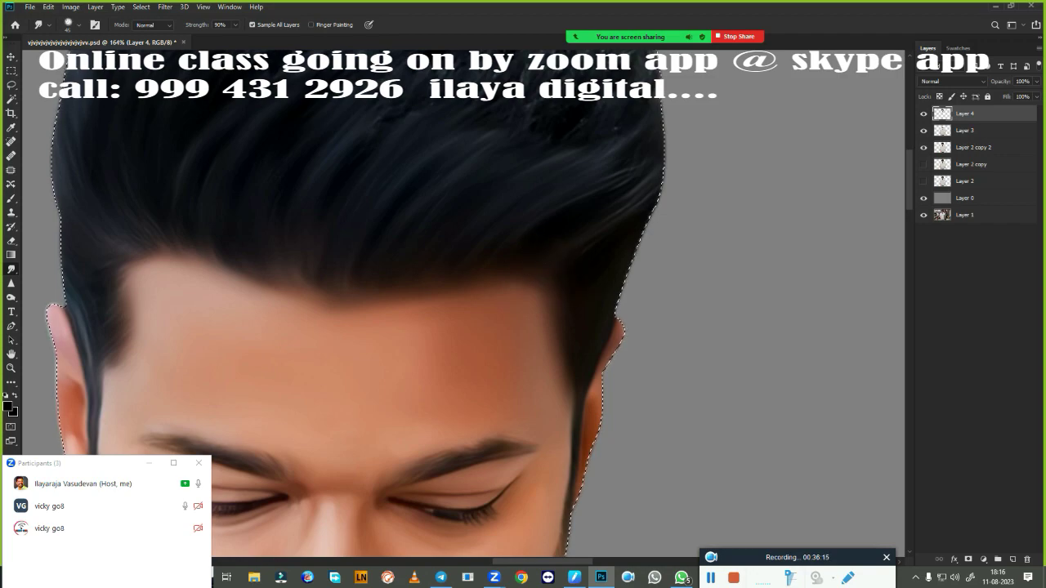
{"action": "scroll", "coordinate": [607, 257], "scroll_direction": "down", "scroll_amount": 3}
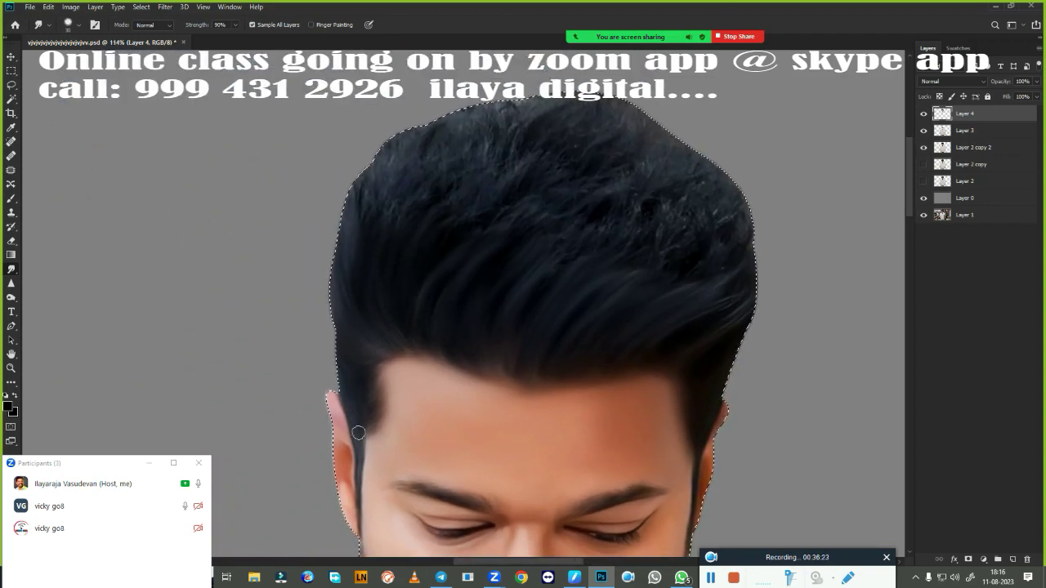
- Keep the hair selection and smooth the upper-left hairline and the rough textured hair patch
{"action": "key", "text": "ctrl+d"}
{"action": "key", "text": "ctrl+z"}
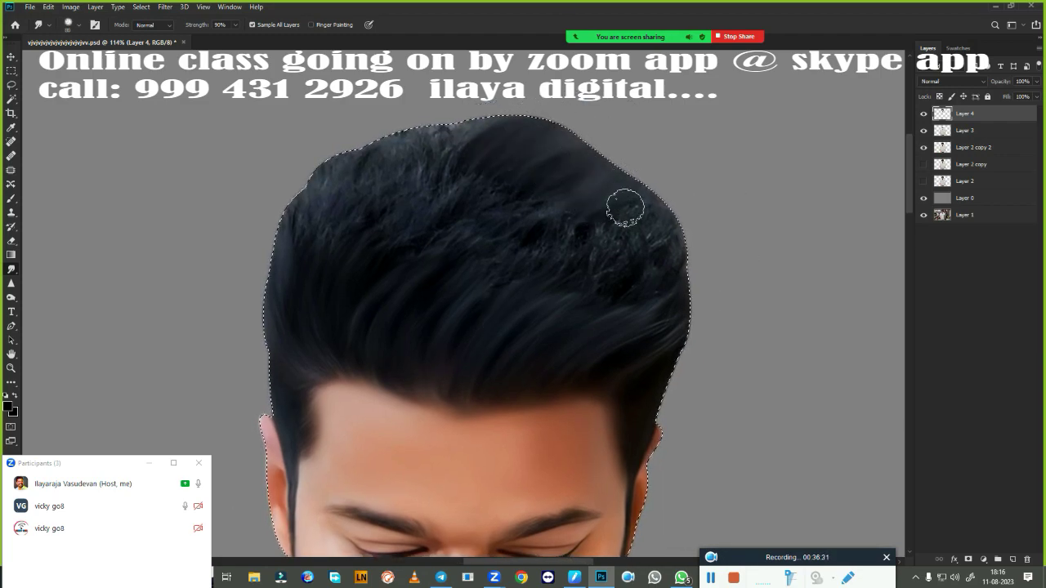
{"action": "mouse_move", "coordinate": [338, 162]}
{"action": "left_mouse_down"}
{"action": "mouse_move", "coordinate": [291, 182]}
{"action": "mouse_move", "coordinate": [465, 135]}
{"action": "left_mouse_up"}
{"action": "mouse_move", "coordinate": [328, 264]}
{"action": "left_mouse_down"}
{"action": "mouse_move", "coordinate": [422, 204]}
{"action": "mouse_move", "coordinate": [375, 250]}
{"action": "mouse_move", "coordinate": [505, 187]}
{"action": "mouse_move", "coordinate": [448, 269]}
{"action": "mouse_move", "coordinate": [577, 199]}
{"action": "mouse_move", "coordinate": [539, 269]}
{"action": "mouse_move", "coordinate": [598, 312]}
{"action": "left_mouse_up"}
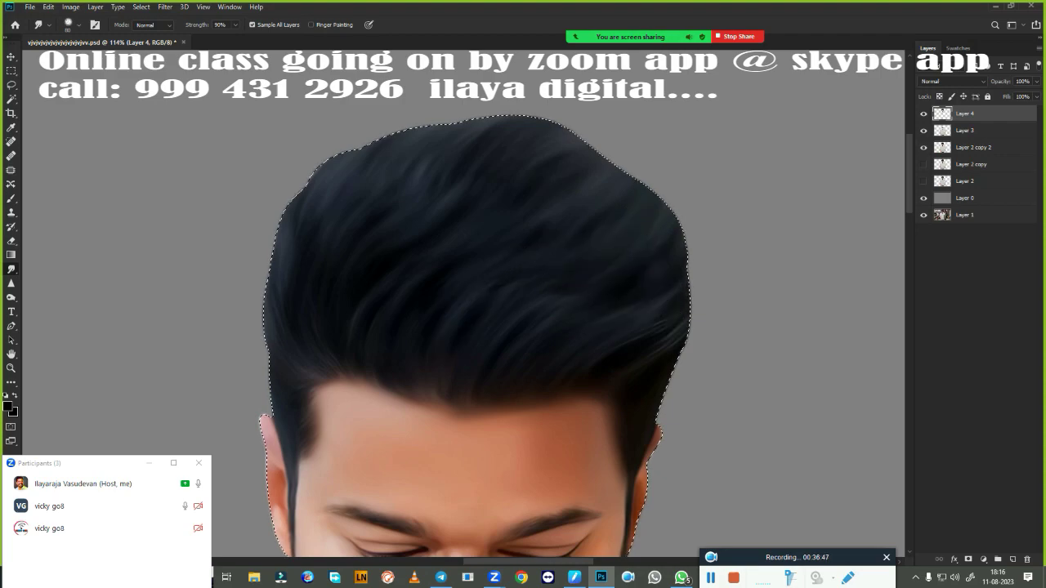
{"action": "scroll", "coordinate": [742, 372], "scroll_direction": "down", "scroll_amount": 3}
- Deselect the figure and merge Layer 3 into Layer 4
{"action": "scroll", "coordinate": [743, 372], "scroll_direction": "down", "scroll_amount": 2}
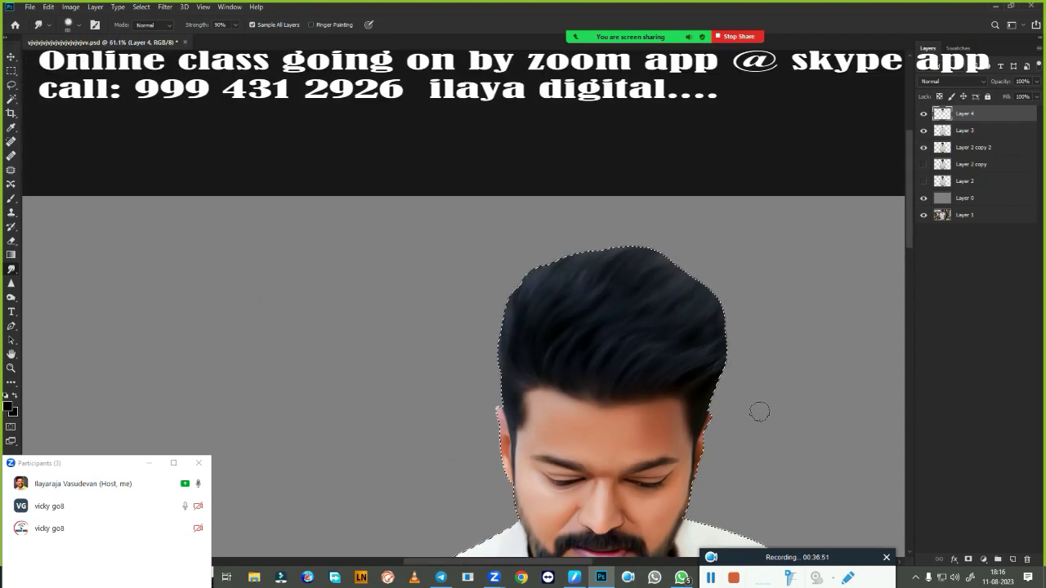
{"action": "scroll", "coordinate": [759, 414], "scroll_direction": "down", "scroll_amount": 5}
{"action": "key", "text": "ctrl+d"}
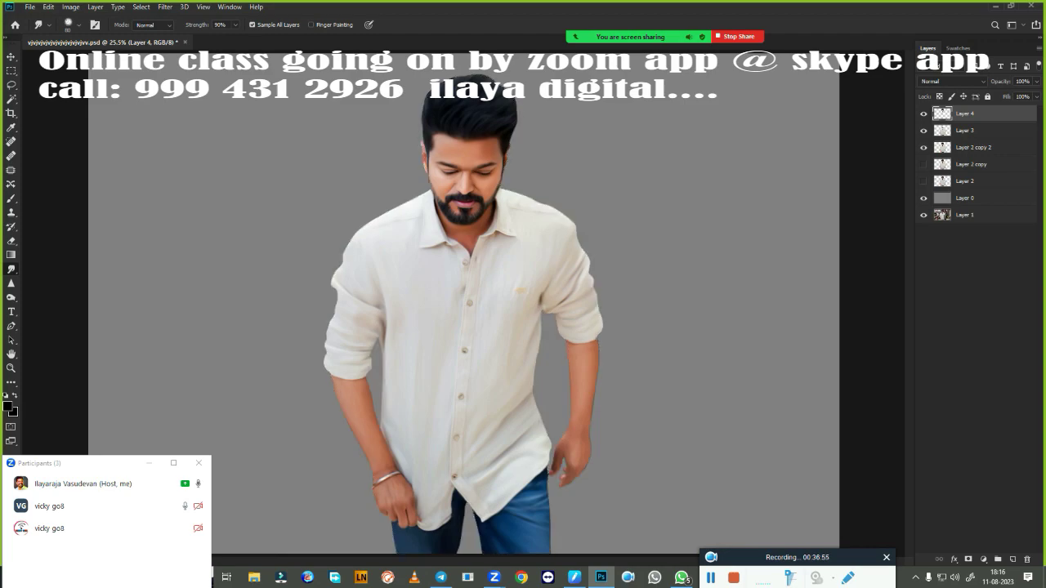
{"action": "left_click", "coordinate": [955, 136], "text": "ctrl"}
{"action": "key", "text": "ctrl+e"}
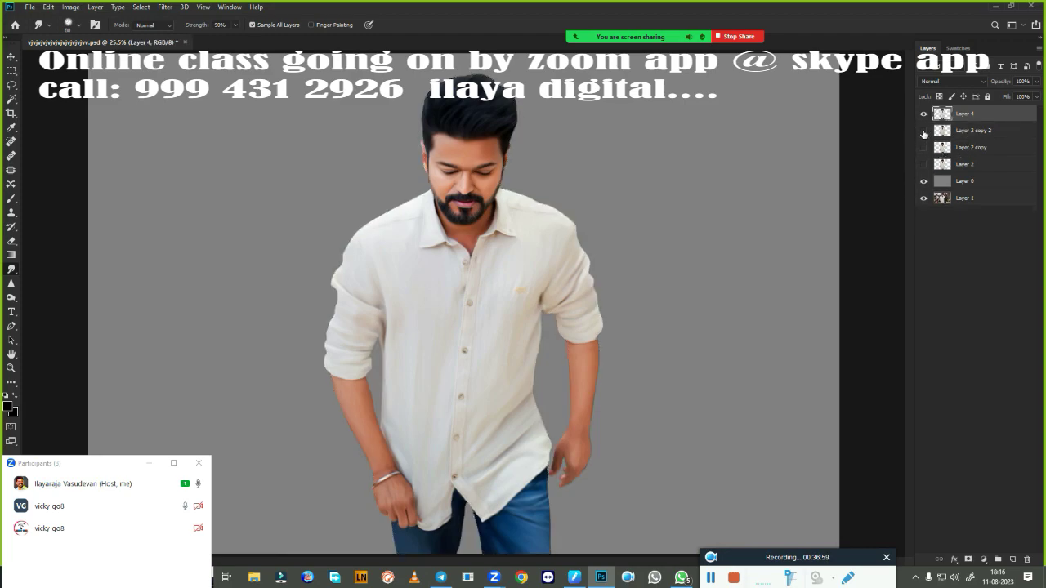
- Toggle the grey backdrop Layer 0 for comparison, then try and undo a multi-layer merge
{"action": "left_click", "coordinate": [923, 181]}
{"action": "left_click", "coordinate": [923, 114]}
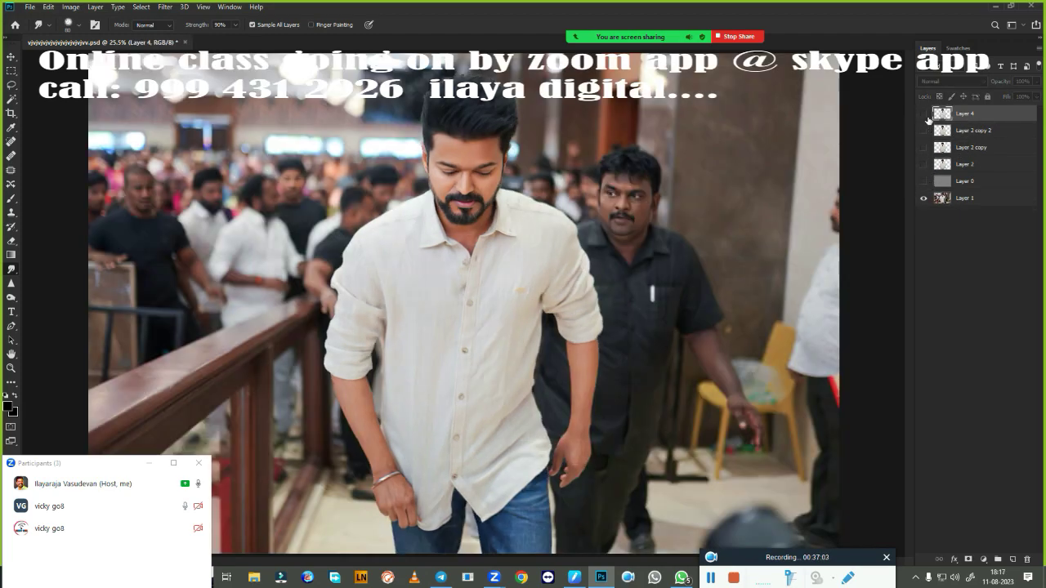
{"action": "left_click", "coordinate": [924, 180]}
{"action": "left_click", "coordinate": [969, 181]}
{"action": "left_click", "coordinate": [923, 130]}
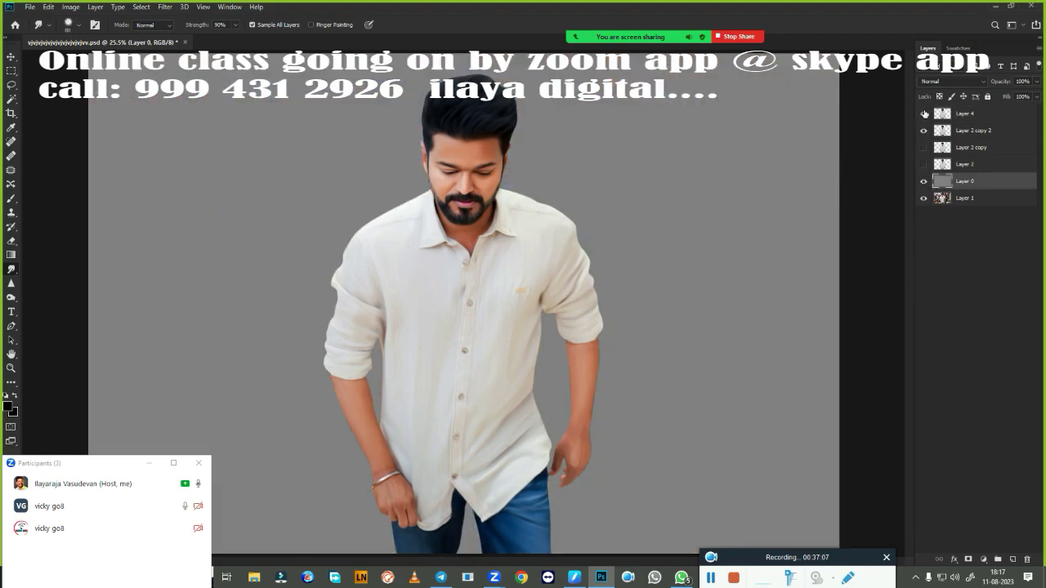
{"action": "left_click", "coordinate": [968, 114], "text": "ctrl"}
{"action": "key", "text": "ctrl+e"}
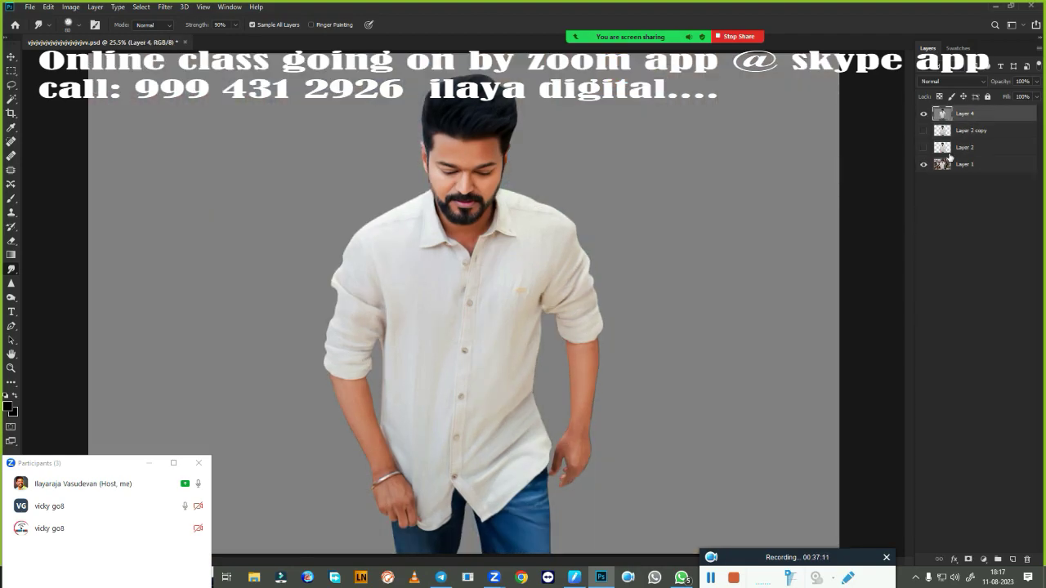
{"action": "key", "text": "ctrl+z"}
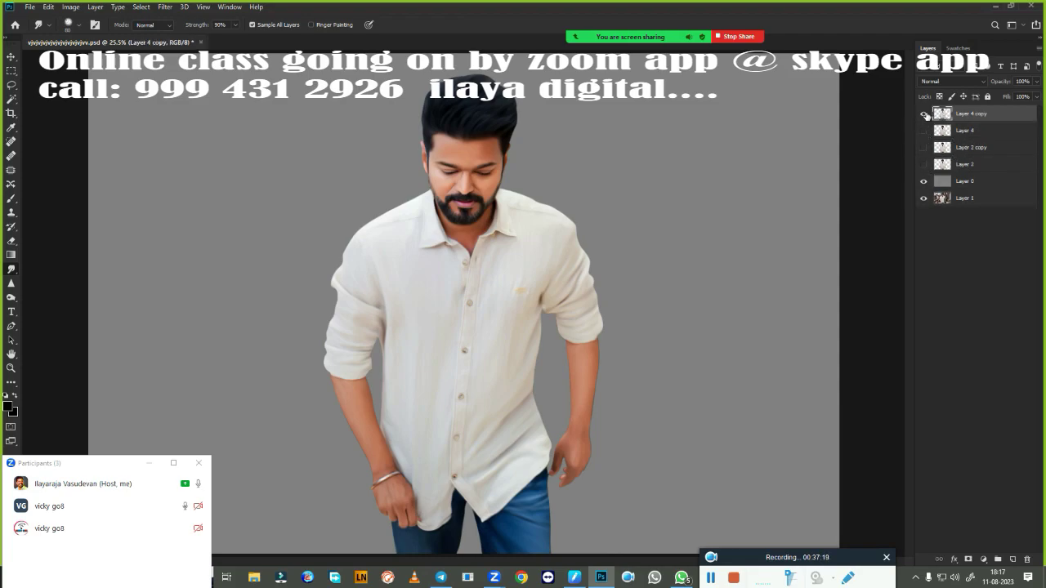
- Compare the painting with the original photo by hiding and reshowing Layer 4 copy
{"action": "scroll", "coordinate": [924, 115], "scroll_direction": "up", "scroll_amount": 5}
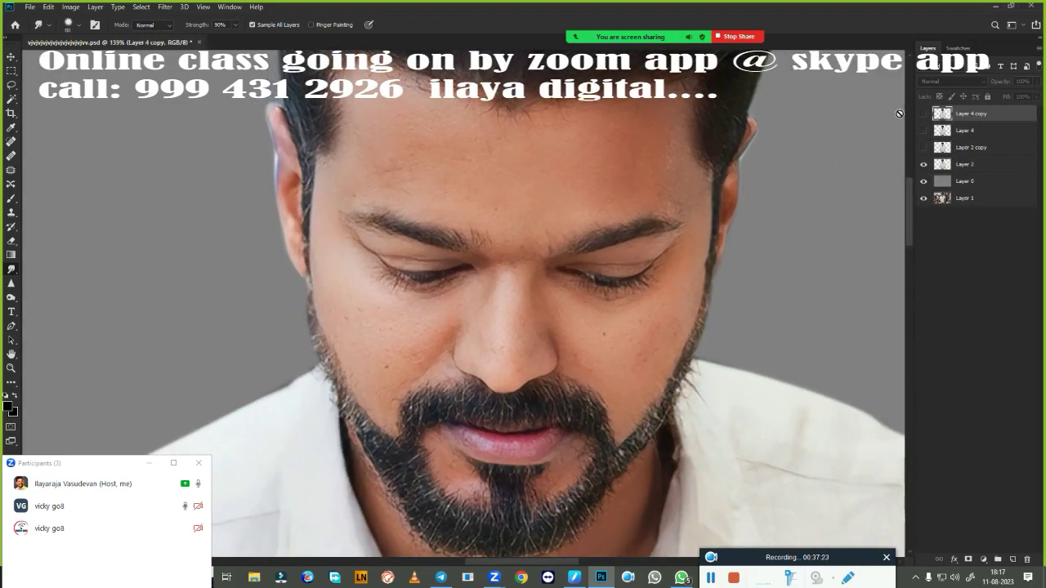
{"action": "left_click", "coordinate": [923, 115]}
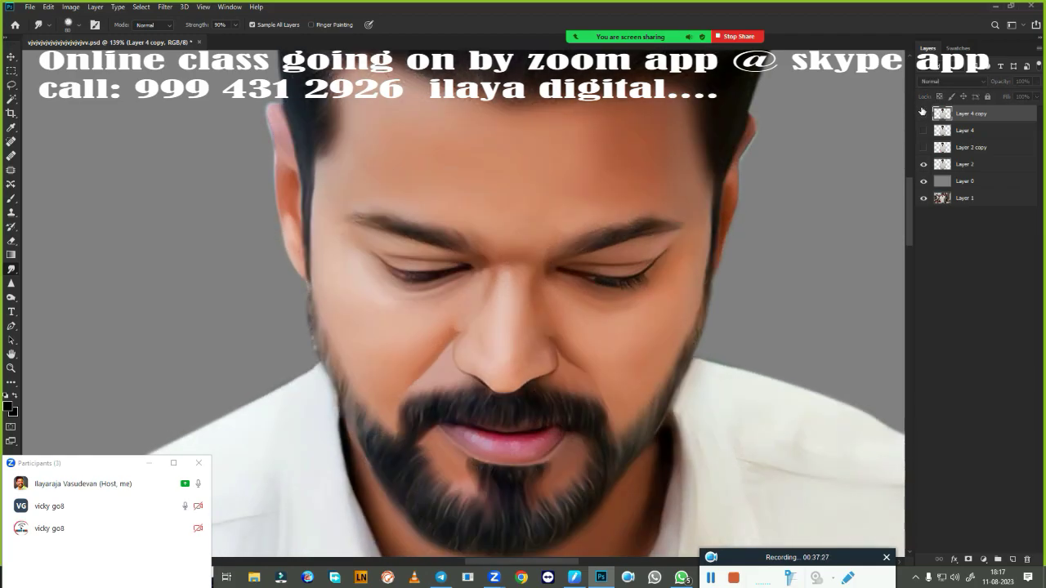
{"action": "key", "text": "ctrl+0"}
{"action": "scroll", "coordinate": [506, 309], "scroll_direction": "up", "scroll_amount": 3}
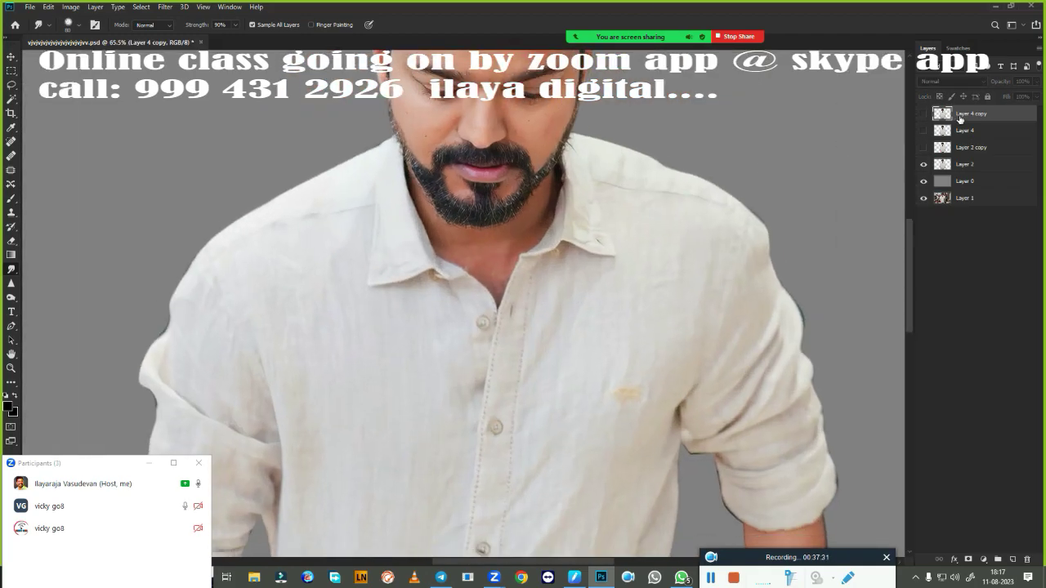
{"action": "left_click", "coordinate": [924, 115]}
{"action": "scroll", "coordinate": [701, 242], "scroll_direction": "up", "scroll_amount": 2}
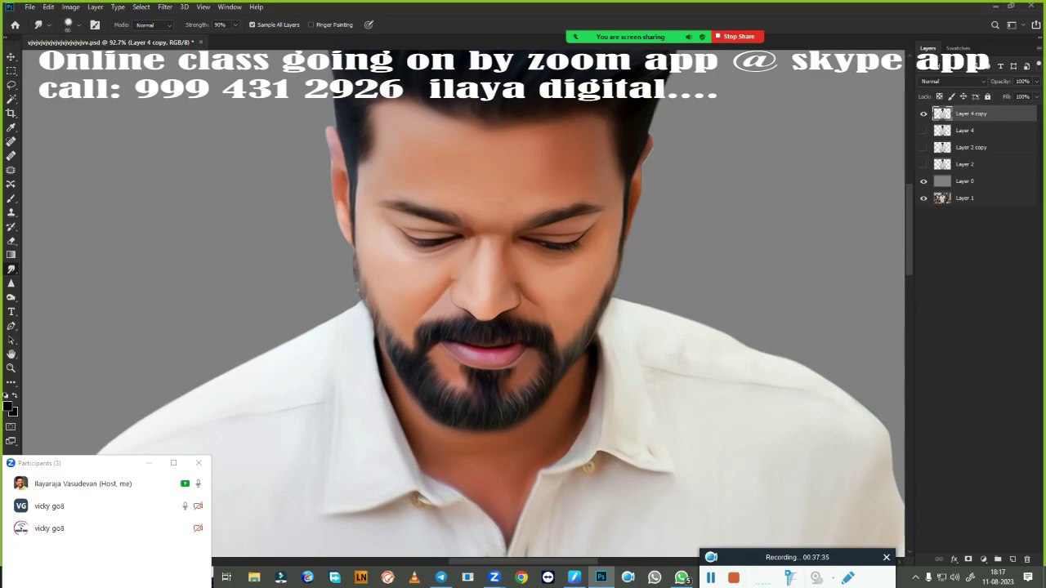
{"action": "scroll", "coordinate": [393, 298], "scroll_direction": "up", "scroll_amount": 2}
{"action": "scroll", "coordinate": [392, 298], "scroll_direction": "up", "scroll_amount": 1}
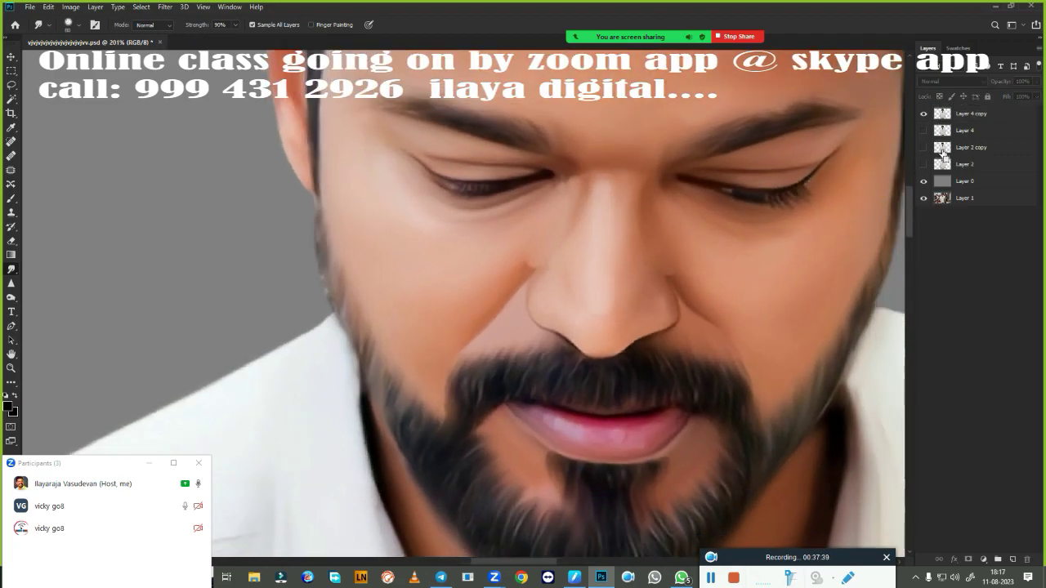
- Make Layer 4 copy the working layer and load the painted figure's outline as a selection
{"action": "left_click", "coordinate": [942, 148], "text": "ctrl"}
{"action": "left_click", "coordinate": [972, 114]}
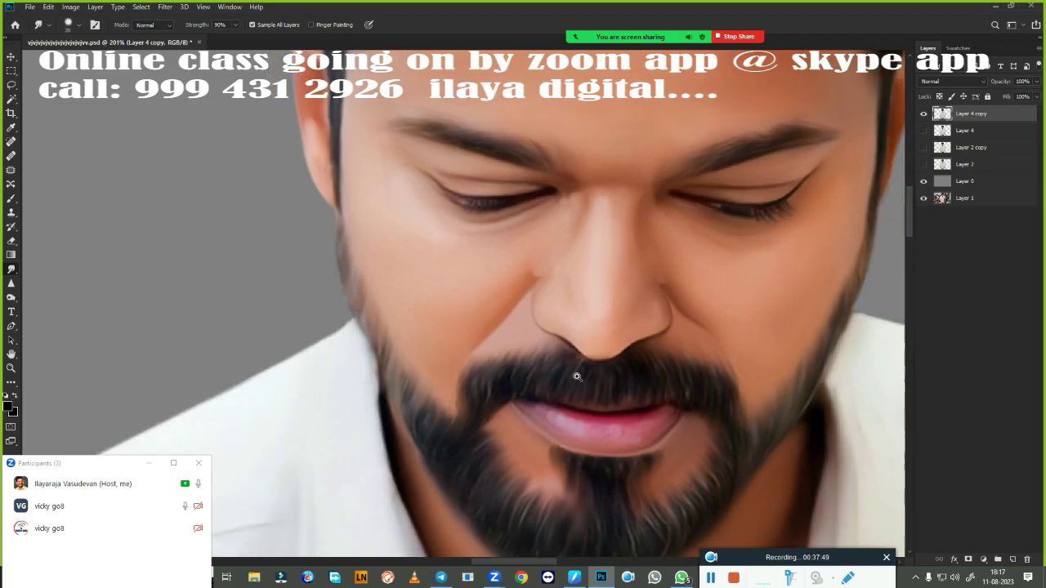
{"action": "scroll", "coordinate": [577, 376], "scroll_direction": "down", "scroll_amount": 5}
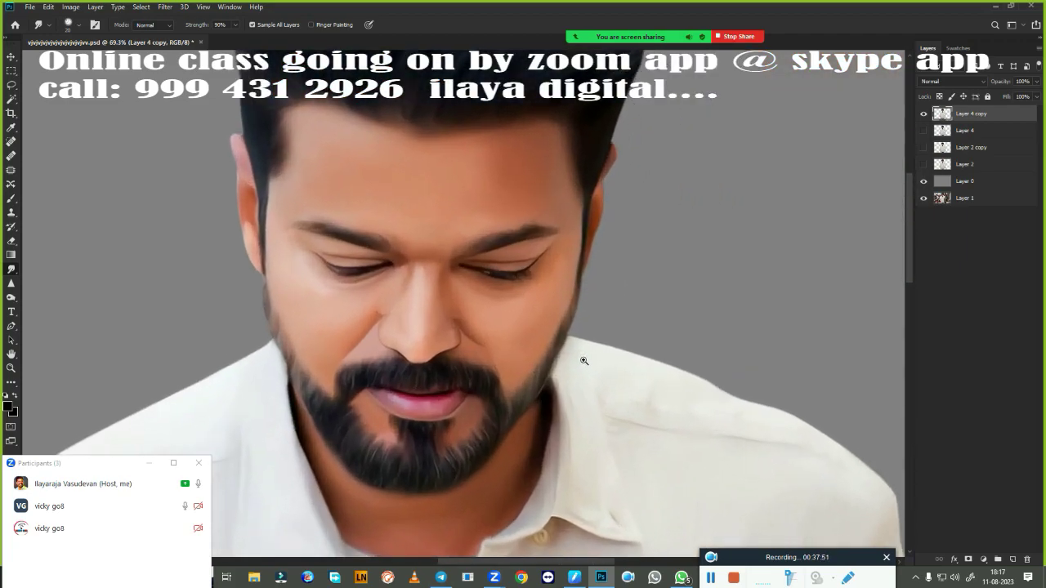
{"action": "scroll", "coordinate": [719, 393], "scroll_direction": "up", "scroll_amount": 1}
{"action": "scroll", "coordinate": [719, 392], "scroll_direction": "up", "scroll_amount": 2}
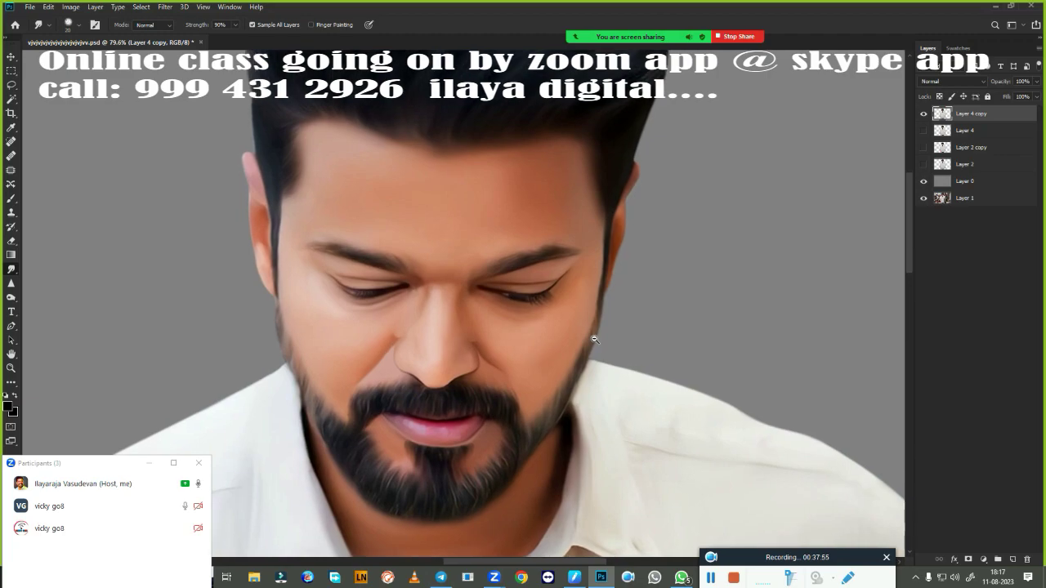
- Raise the painted figure's saturation to +19 with Hue/Saturation
{"action": "key", "text": "ctrl+u"}
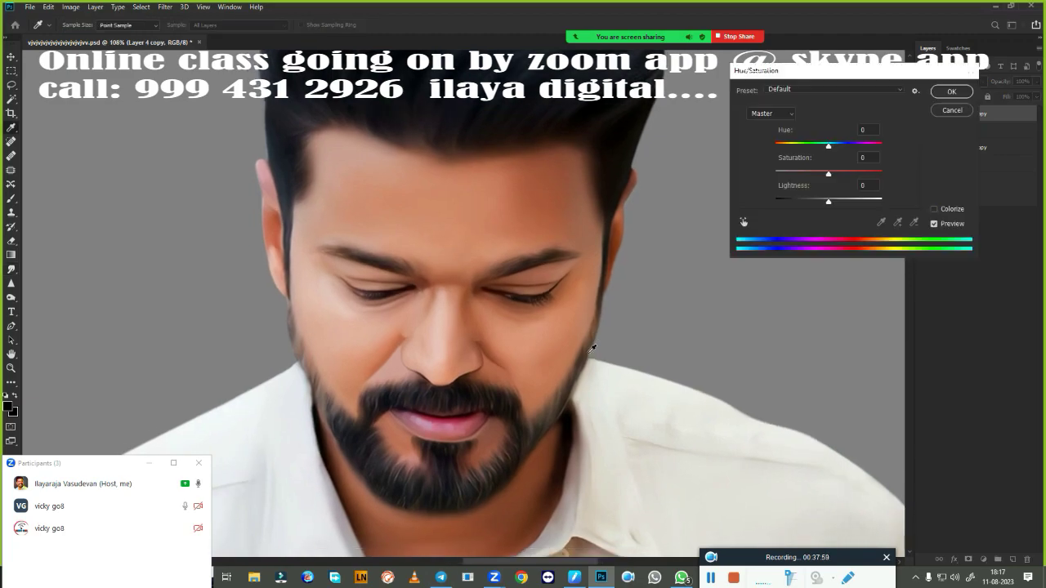
{"action": "scroll", "coordinate": [554, 416], "scroll_direction": "down", "scroll_amount": 3}
{"action": "scroll", "coordinate": [474, 229], "scroll_direction": "up", "scroll_amount": 2}
{"action": "scroll", "coordinate": [572, 445], "scroll_direction": "up", "scroll_amount": 2}
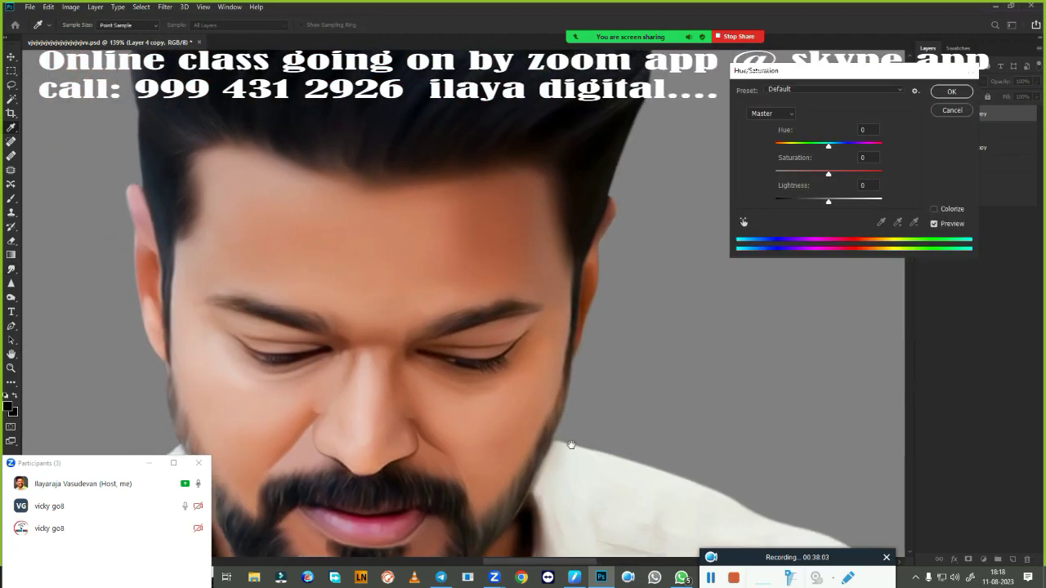
{"action": "left_click_drag", "start_coordinate": [572, 444], "coordinate": [641, 372]}
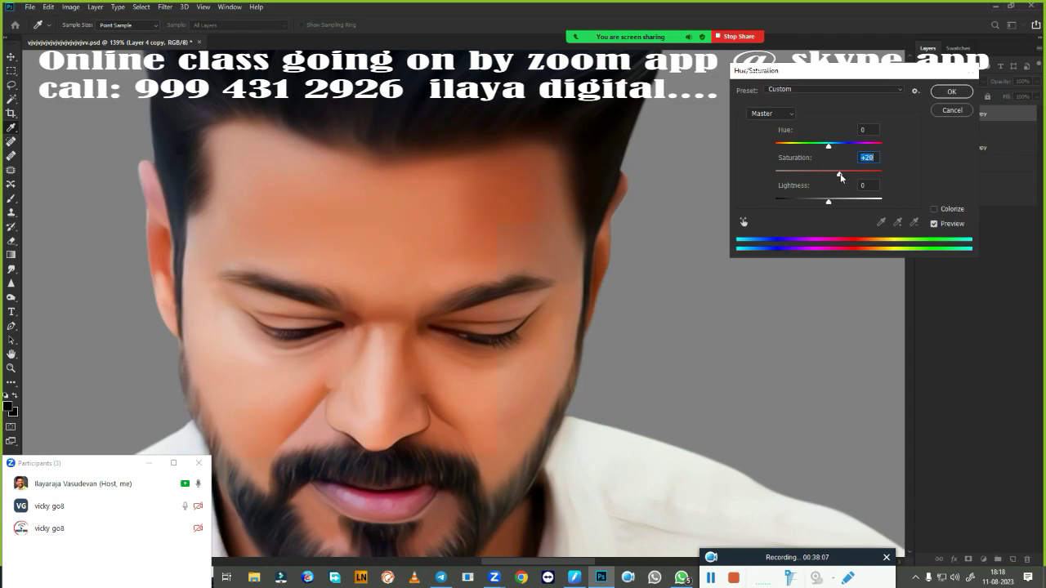
{"action": "scroll", "coordinate": [720, 303], "scroll_direction": "down", "scroll_amount": 2}
{"action": "scroll", "coordinate": [719, 302], "scroll_direction": "down", "scroll_amount": 1}
{"action": "scroll", "coordinate": [719, 302], "scroll_direction": "up", "scroll_amount": 1}
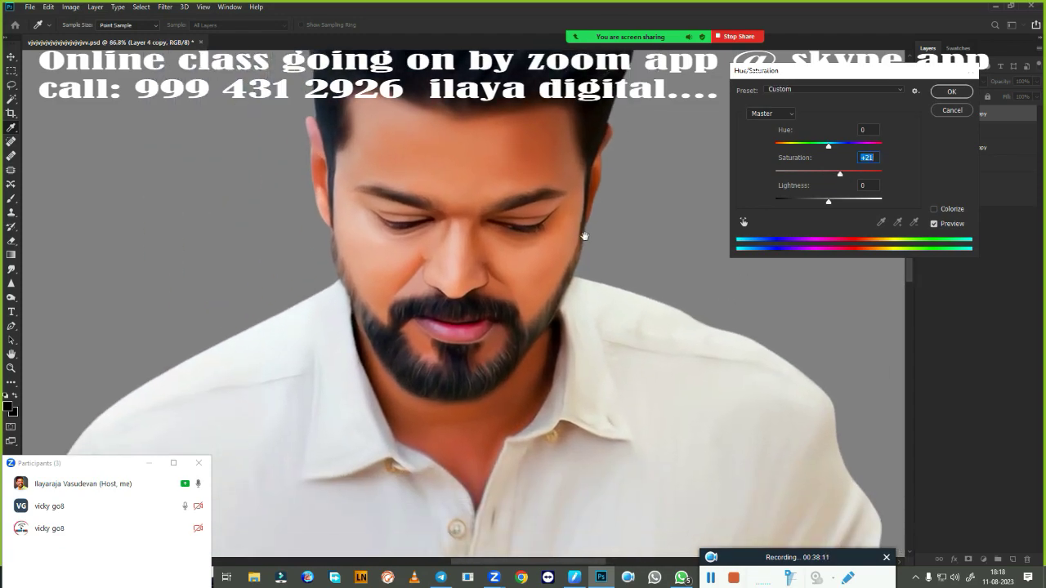
{"action": "mouse_move", "coordinate": [840, 174]}
{"action": "left_mouse_down"}
{"action": "mouse_move", "coordinate": [782, 174]}
{"action": "mouse_move", "coordinate": [828, 174]}
{"action": "left_mouse_up"}
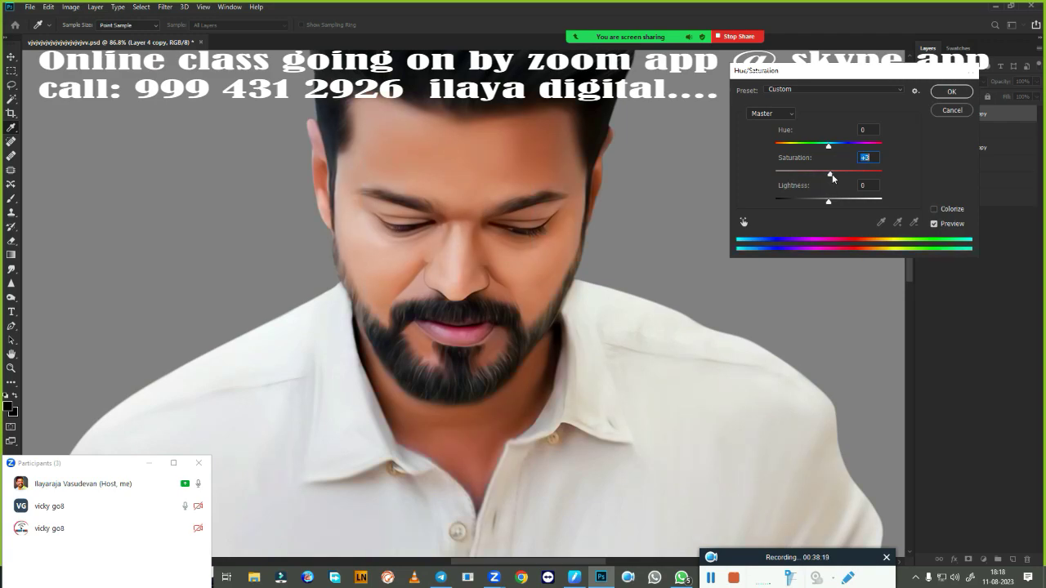
{"action": "left_click", "coordinate": [952, 91]}
- Set up Select > Color Range to target Highlights
{"action": "left_click", "coordinate": [141, 6]}
{"action": "left_click", "coordinate": [159, 114]}
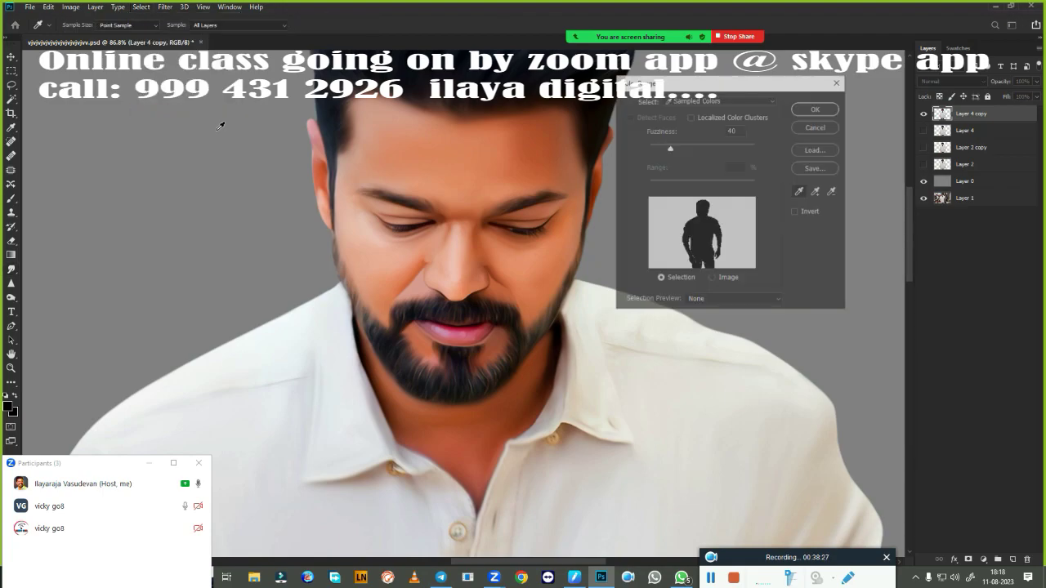
{"action": "left_click", "coordinate": [719, 100]}
{"action": "left_click", "coordinate": [708, 203]}
- Confirm the Highlights selection, try Color Balance on highlights, cancel it, and deselect
{"action": "left_click", "coordinate": [815, 108]}
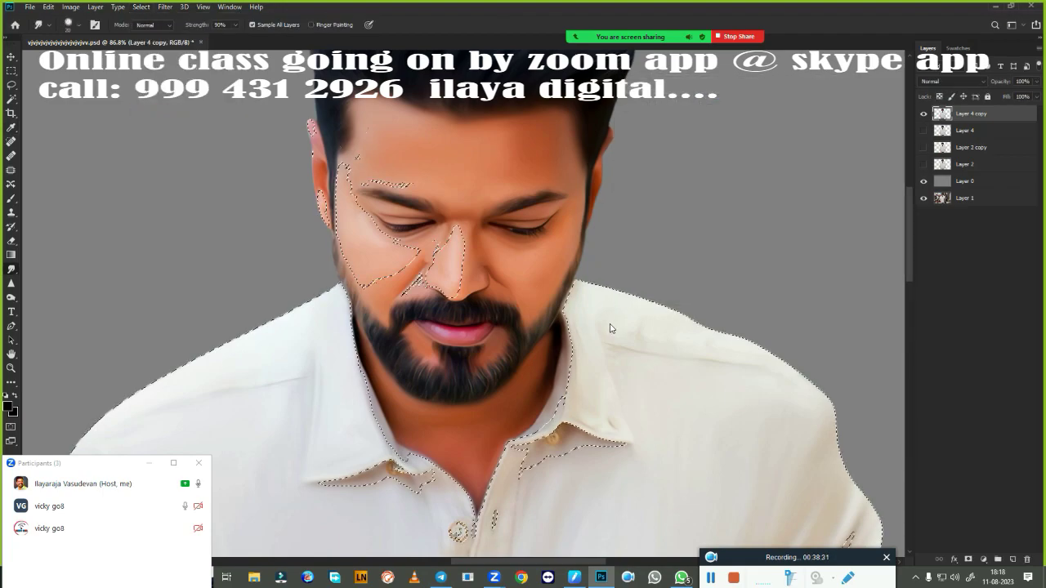
{"action": "key", "text": "ctrl+b"}
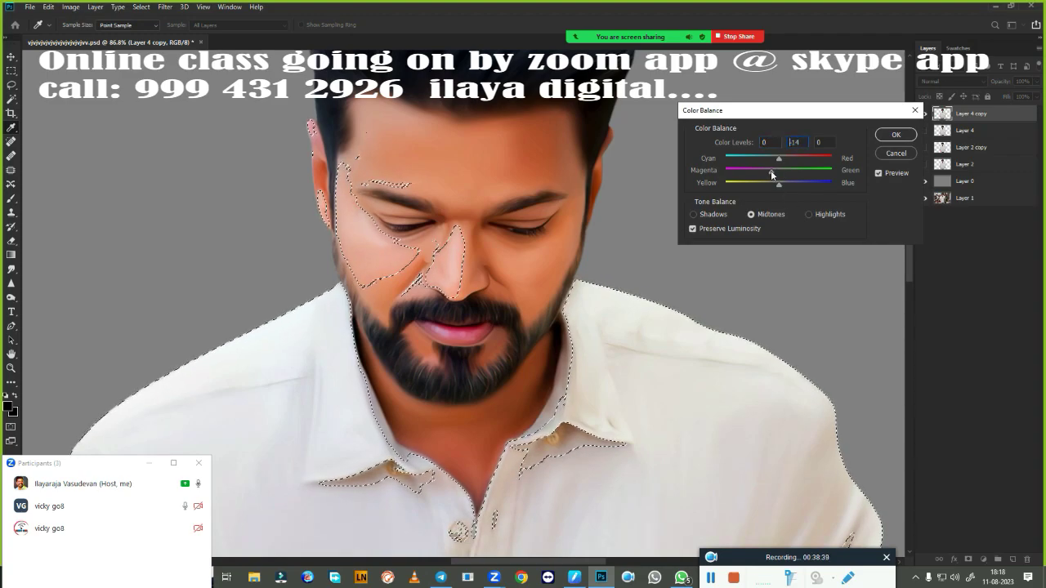
{"action": "left_click", "coordinate": [809, 215]}
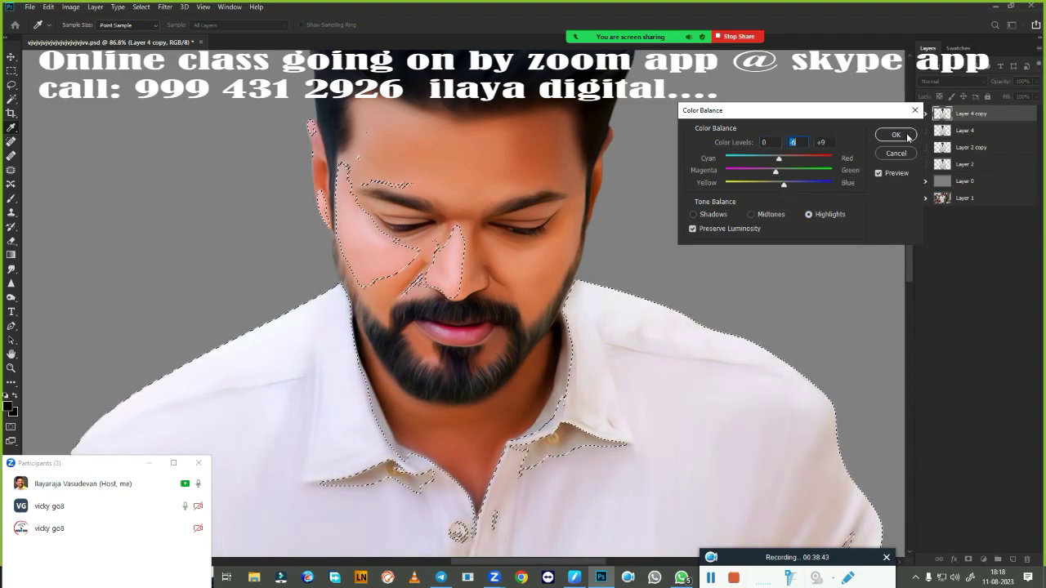
{"action": "key", "text": "Escape"}
{"action": "key", "text": "ctrl+d"}
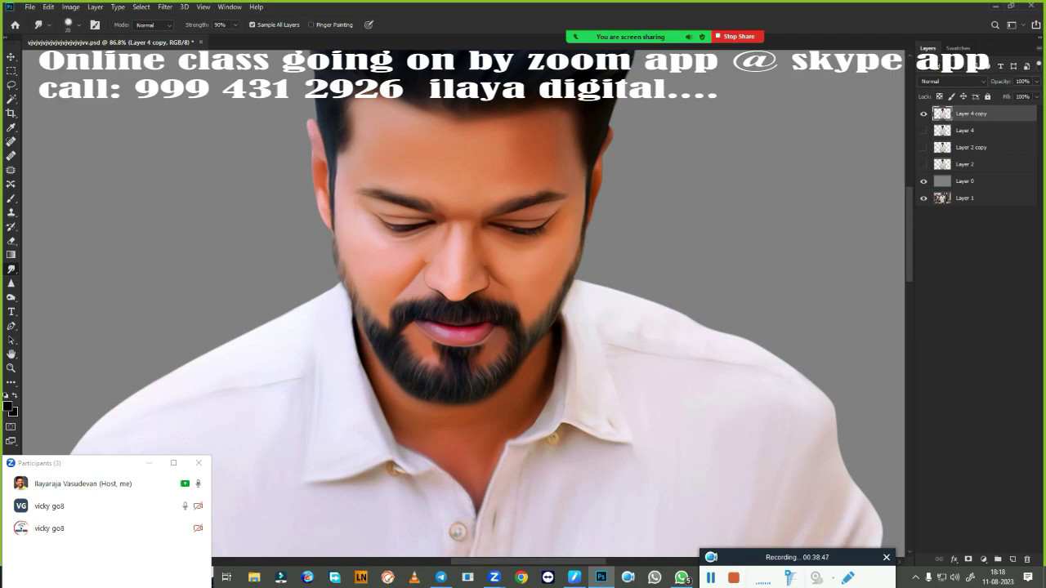
- Apply Color Balance to the whole figure, shifting midtones toward magenta and yellow
{"action": "key", "text": "ctrl+b"}
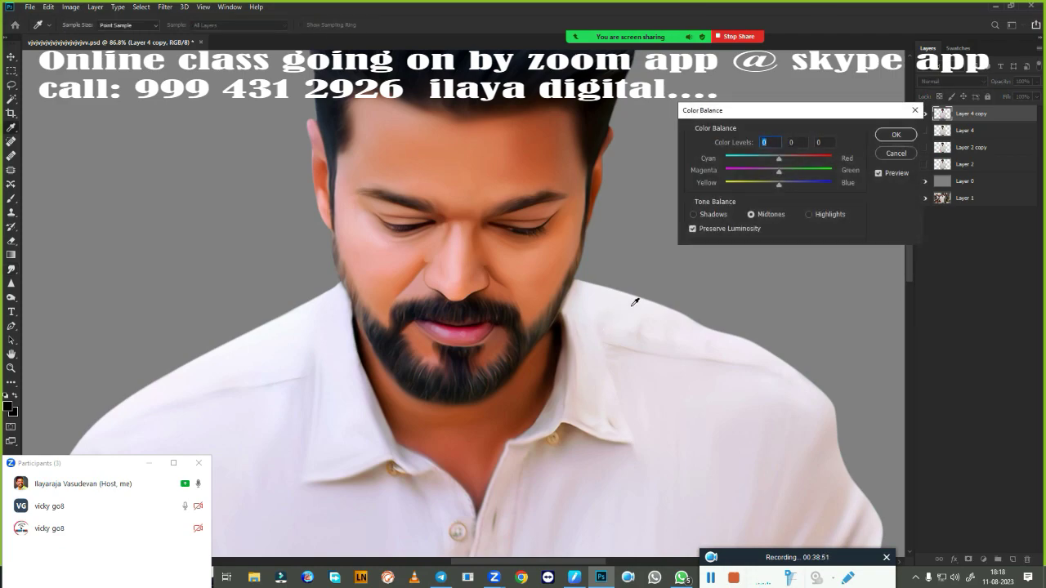
{"action": "left_click_drag", "start_coordinate": [777, 184], "coordinate": [775, 174]}
{"action": "left_click", "coordinate": [711, 214]}
{"action": "left_click", "coordinate": [809, 214]}
{"action": "key", "text": "Return"}
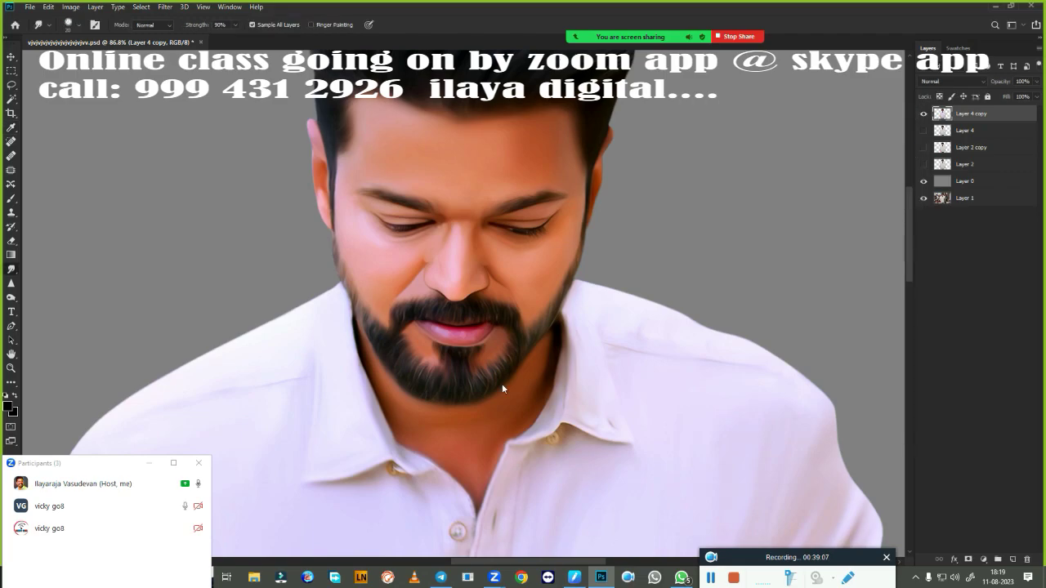
- Use Curves to adjust the RGB black and white points and add blue to the highlights
{"action": "key", "text": "ctrl+m"}
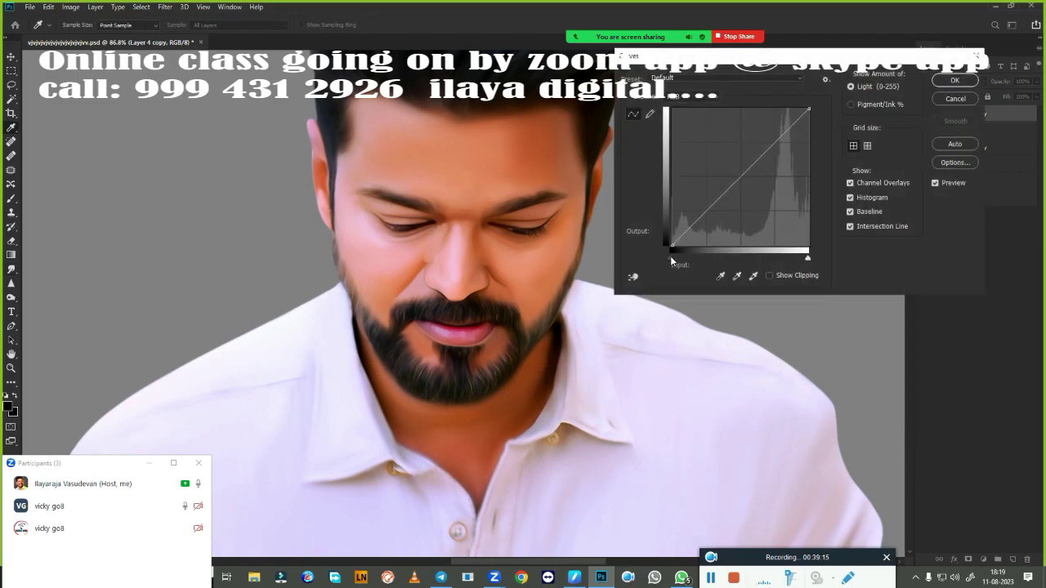
{"action": "mouse_move", "coordinate": [670, 256]}
{"action": "left_mouse_down"}
{"action": "mouse_move", "coordinate": [691, 263]}
{"action": "mouse_move", "coordinate": [674, 258]}
{"action": "left_mouse_up"}
{"action": "left_click", "coordinate": [807, 258]}
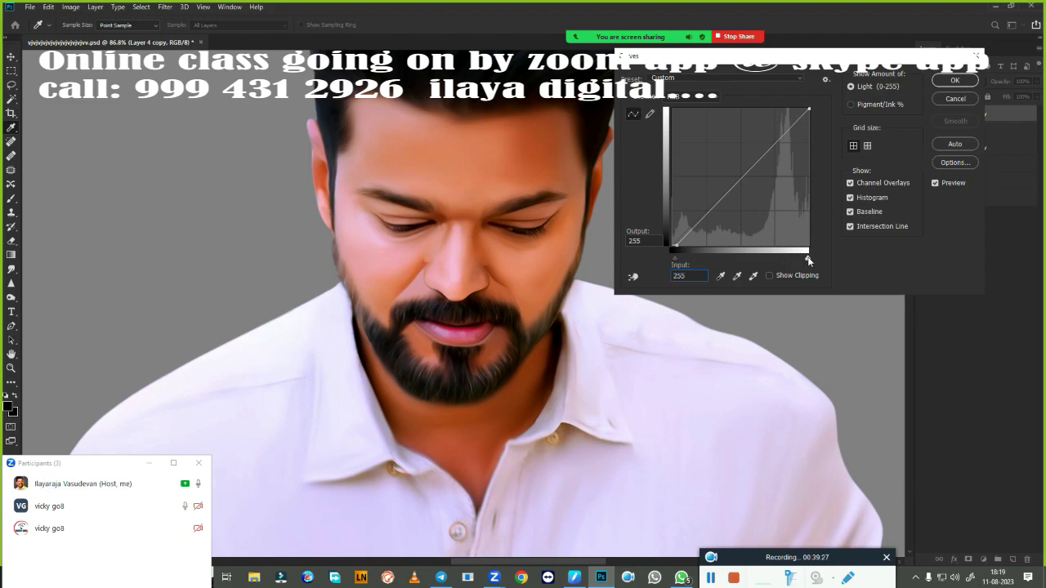
{"action": "left_click_drag", "start_coordinate": [808, 260], "coordinate": [803, 257]}
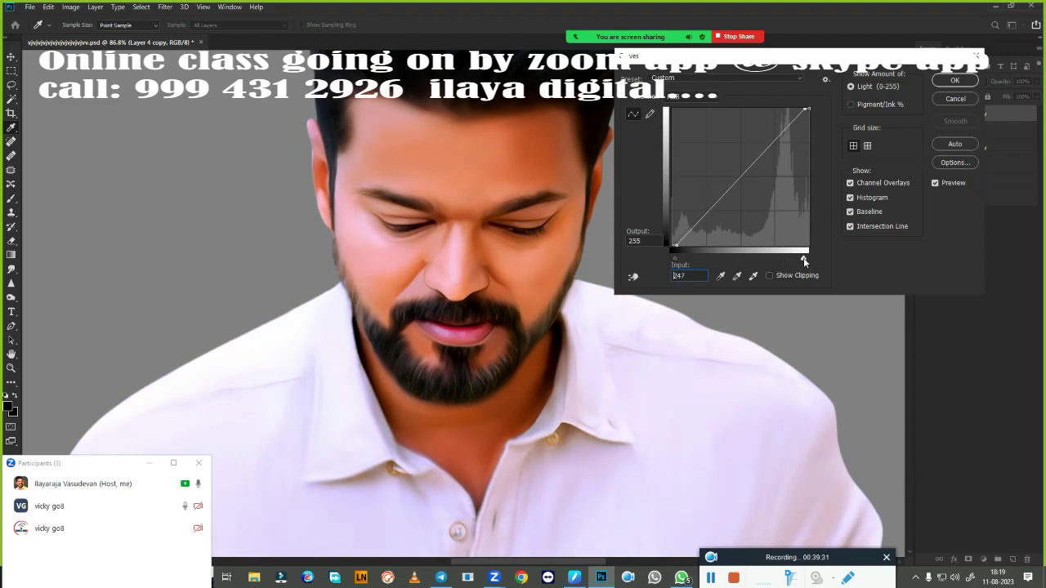
{"action": "left_click", "coordinate": [691, 98]}
{"action": "left_click", "coordinate": [680, 134]}
{"action": "mouse_move", "coordinate": [671, 258]}
{"action": "left_mouse_down"}
{"action": "mouse_move", "coordinate": [690, 262]}
{"action": "mouse_move", "coordinate": [668, 262]}
{"action": "left_mouse_up"}
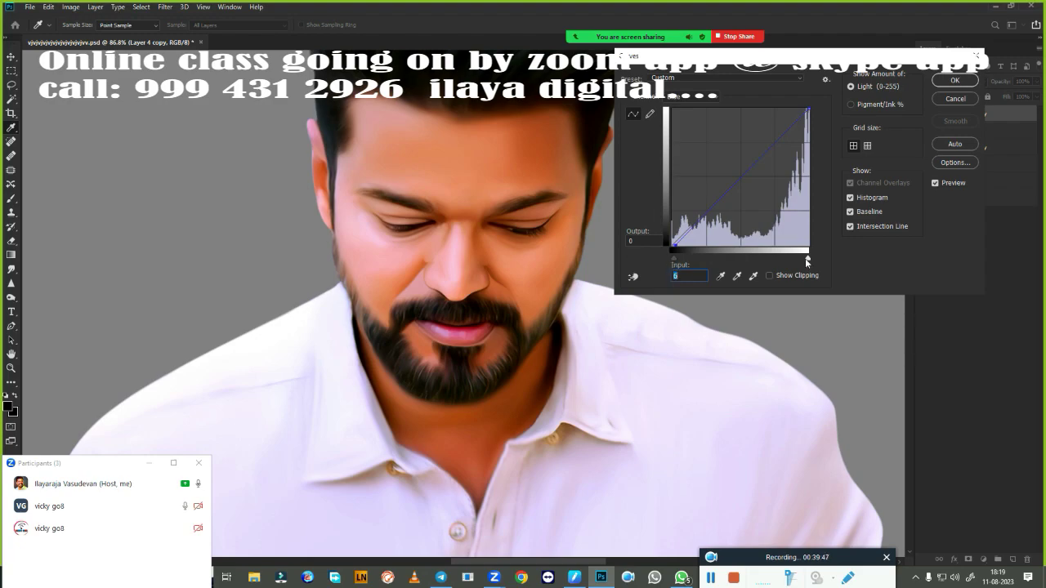
{"action": "left_click_drag", "start_coordinate": [807, 259], "coordinate": [793, 260]}
{"action": "left_click", "coordinate": [676, 256]}
{"action": "left_click", "coordinate": [949, 82]}
- Zoom out and toggle Layer 4 to compare the curves-adjusted painting, then zoom back in
{"action": "key", "text": "ctrl+0"}
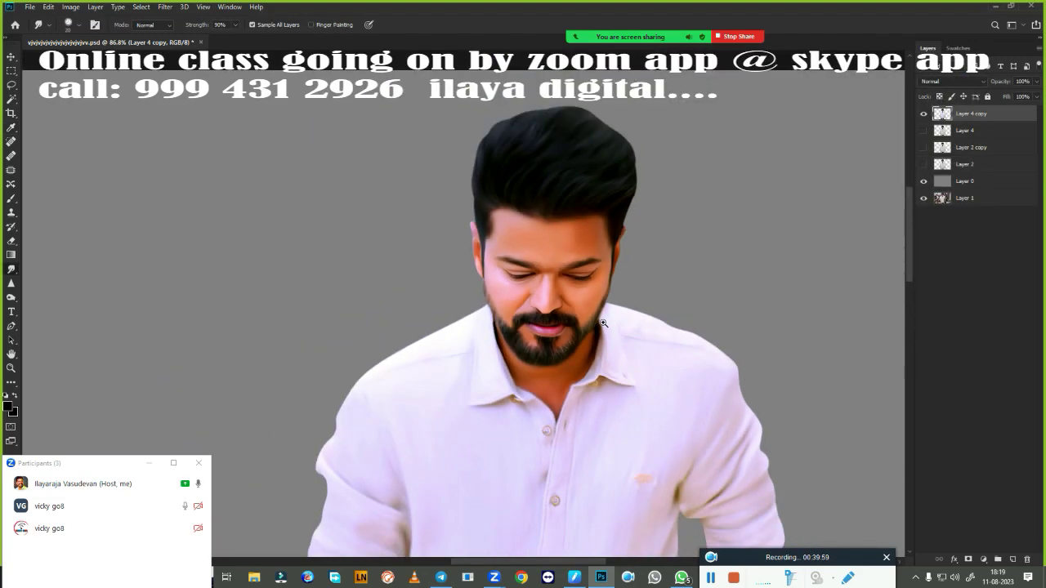
{"action": "left_click", "coordinate": [925, 131]}
{"action": "left_click", "coordinate": [924, 117]}
{"action": "key", "text": "ctrl+plus"}
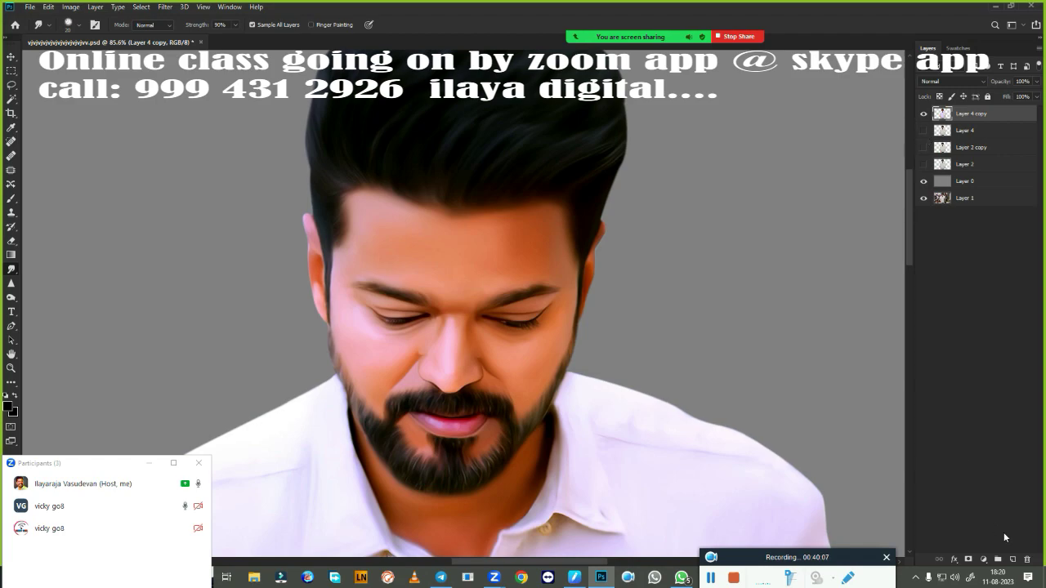
- Add a new empty layer set to Color blend mode
{"action": "left_click", "coordinate": [1013, 559]}
{"action": "left_click", "coordinate": [953, 82]}
{"action": "left_click", "coordinate": [942, 336]}
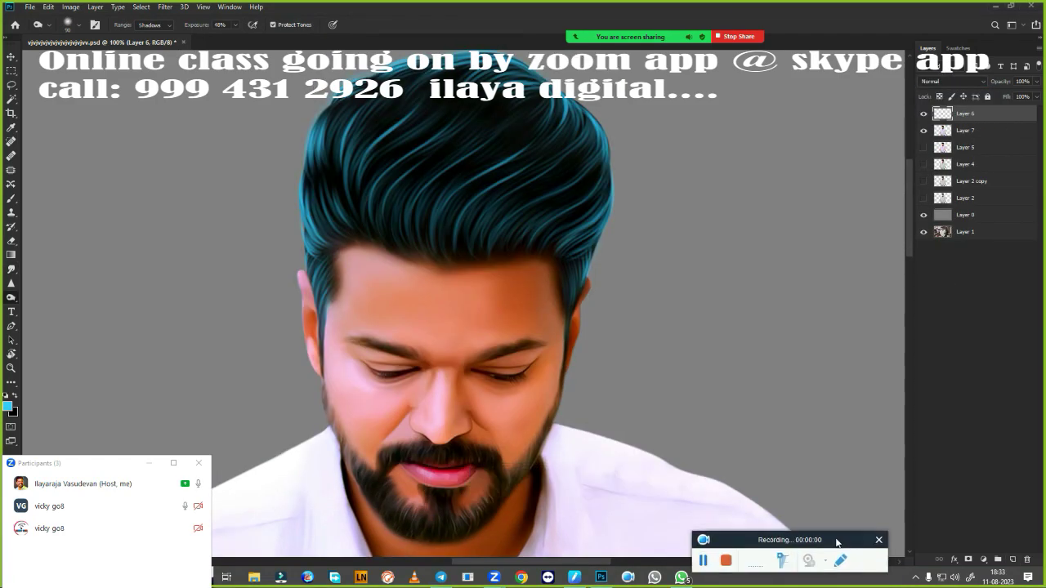
- Add a Gradient Overlay to the hair layer, starting from a multicolour gradient preset
{"action": "left_click", "coordinate": [956, 559]}
{"action": "left_click", "coordinate": [981, 524]}
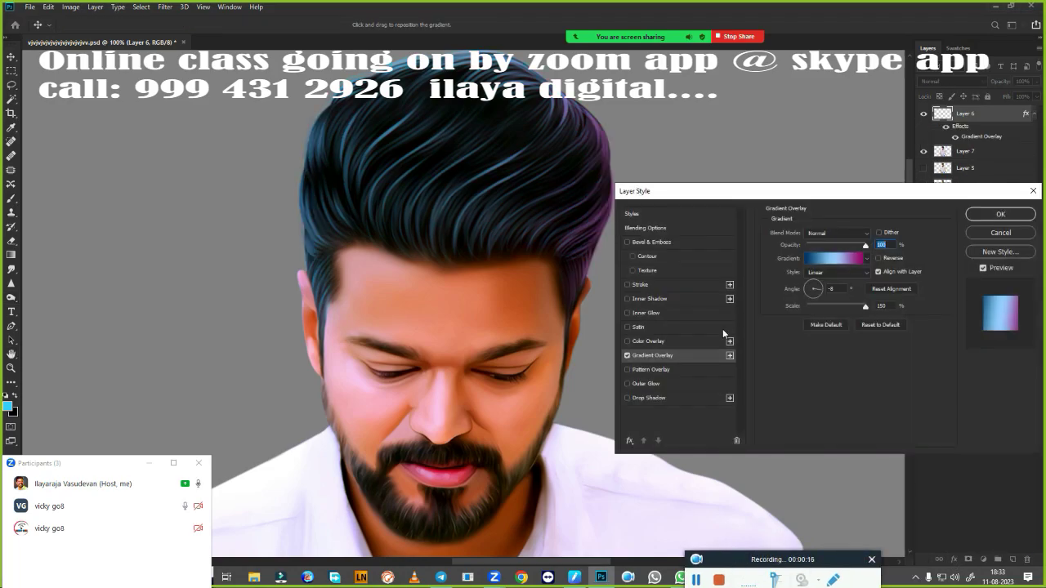
{"action": "left_click", "coordinate": [817, 215]}
{"action": "left_click", "coordinate": [859, 217]}
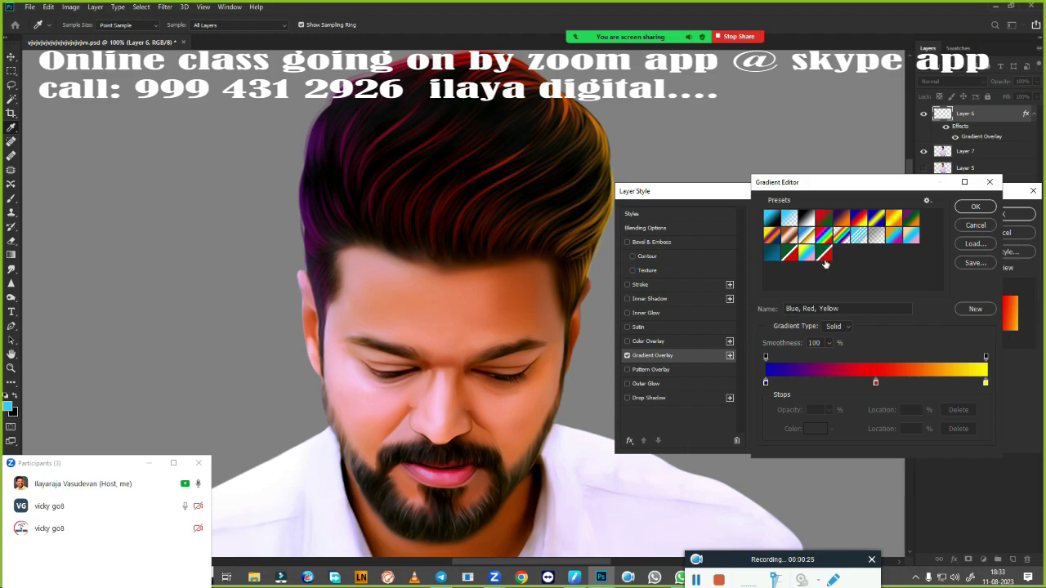
{"action": "left_click", "coordinate": [896, 237]}
{"action": "left_click", "coordinate": [899, 238]}
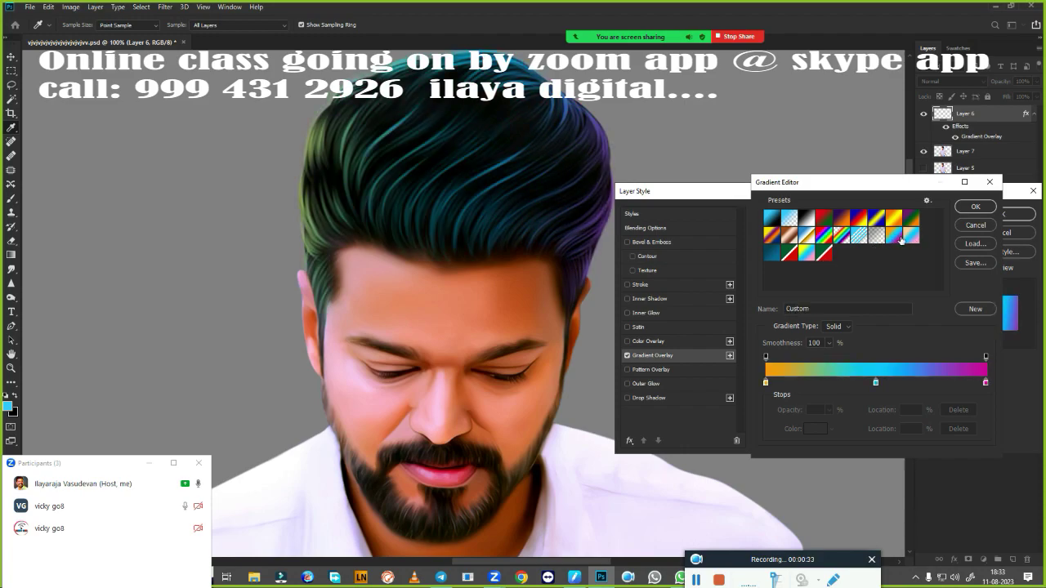
- Set the gradient's left stop to magenta and its middle stop to light blue
{"action": "double_click", "coordinate": [765, 382]}
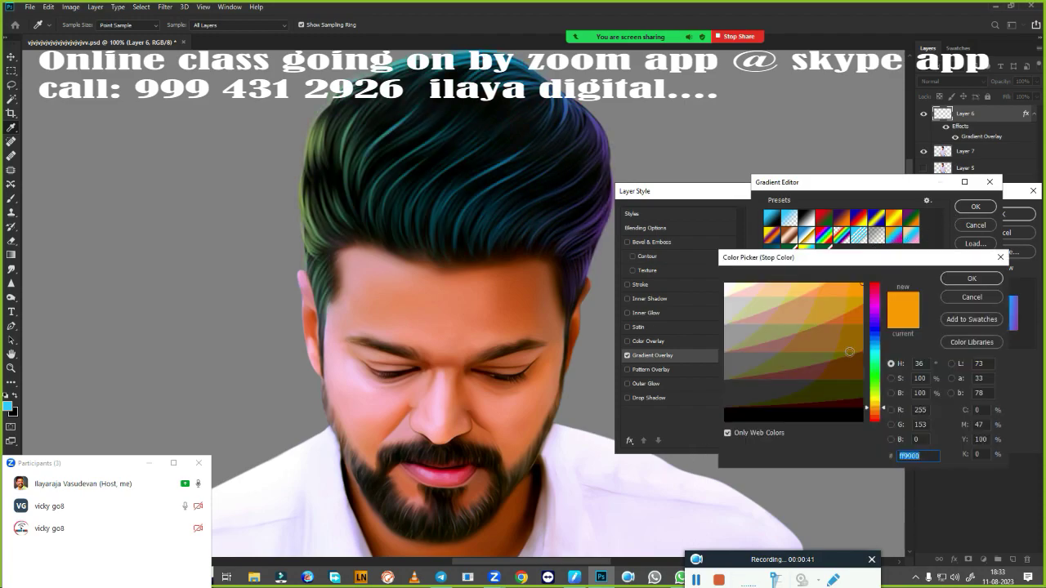
{"action": "left_click", "coordinate": [875, 370]}
{"action": "left_click", "coordinate": [837, 342]}
{"action": "left_click", "coordinate": [875, 307]}
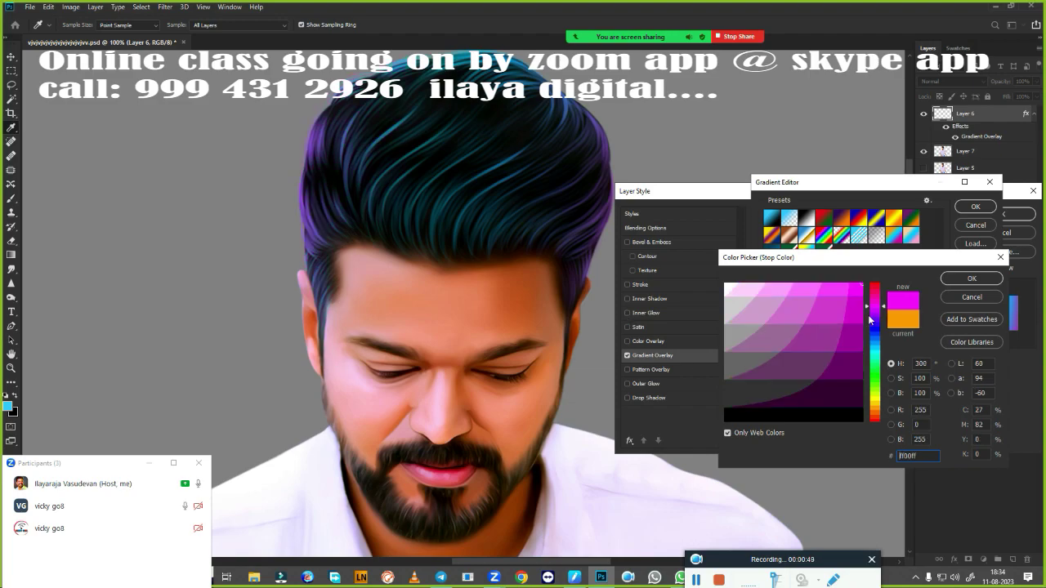
{"action": "left_click", "coordinate": [856, 327]}
{"action": "left_click", "coordinate": [971, 277]}
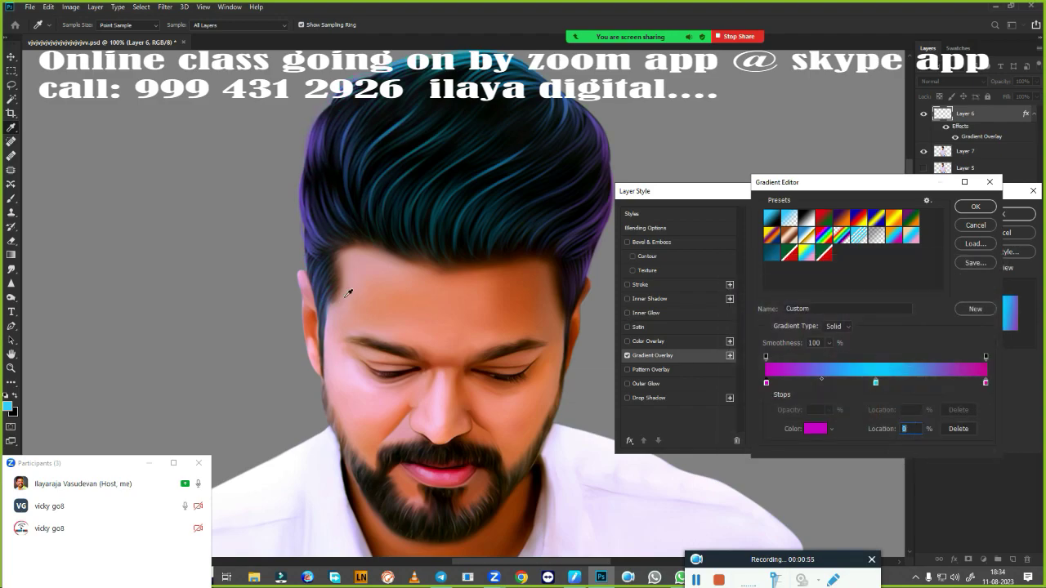
{"action": "double_click", "coordinate": [875, 382]}
{"action": "left_click", "coordinate": [843, 341]}
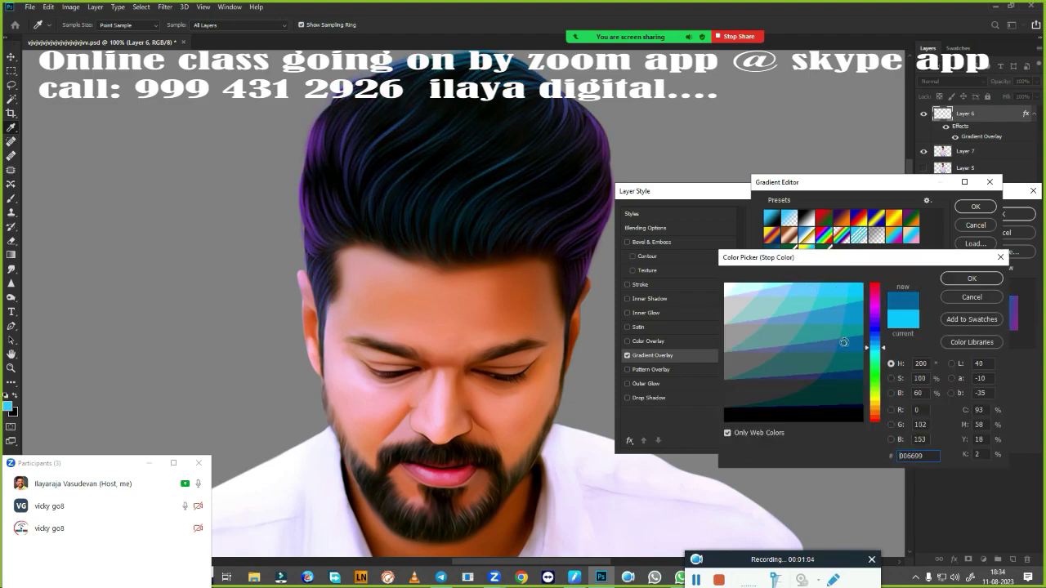
{"action": "left_click", "coordinate": [815, 291]}
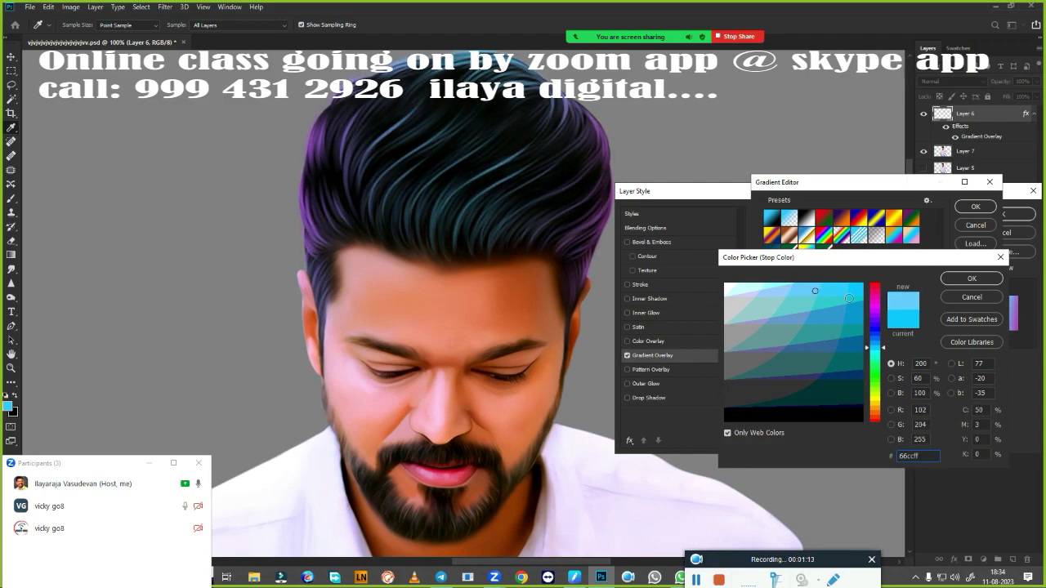
{"action": "left_click", "coordinate": [972, 278]}
- Make the right stop pale orange, keep the gradient, and rotate the overlay angle
{"action": "double_click", "coordinate": [986, 382]}
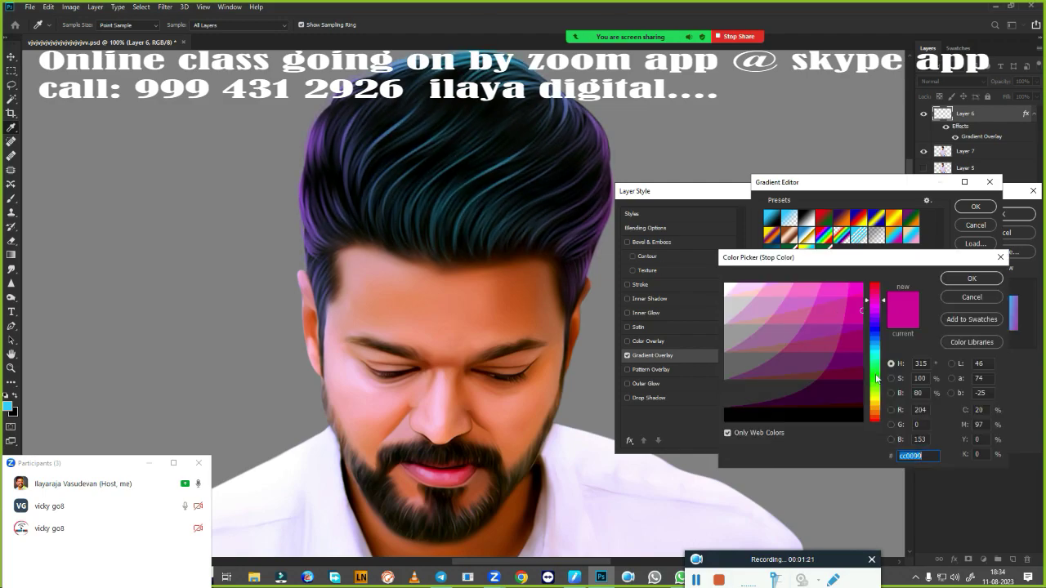
{"action": "left_click_drag", "start_coordinate": [877, 378], "coordinate": [877, 397]}
{"action": "left_click", "coordinate": [861, 285]}
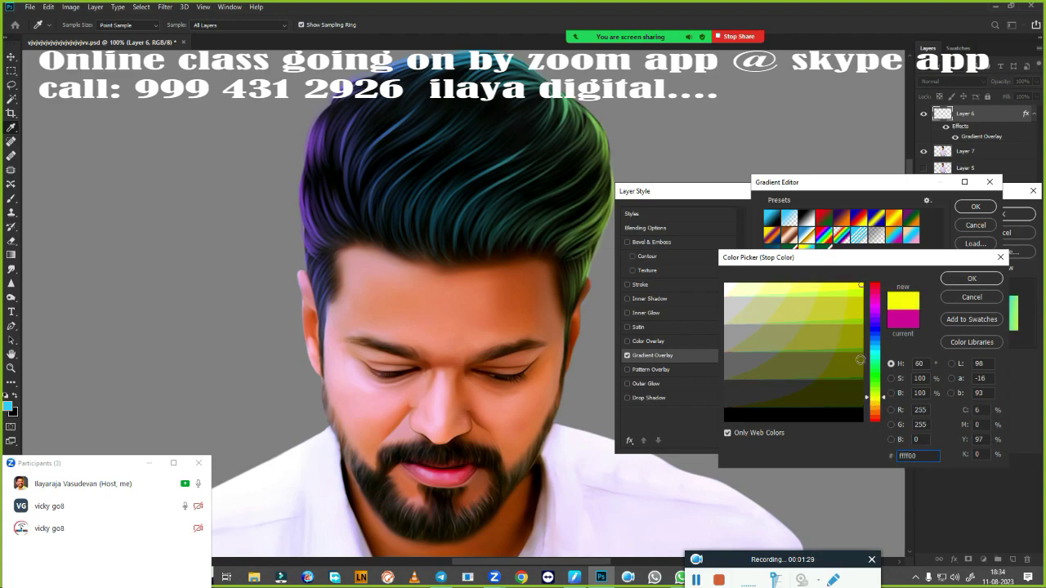
{"action": "mouse_move", "coordinate": [858, 361]}
{"action": "left_mouse_down"}
{"action": "mouse_move", "coordinate": [851, 398]}
{"action": "mouse_move", "coordinate": [877, 420]}
{"action": "left_mouse_up"}
{"action": "left_click", "coordinate": [833, 311]}
{"action": "left_click", "coordinate": [852, 290]}
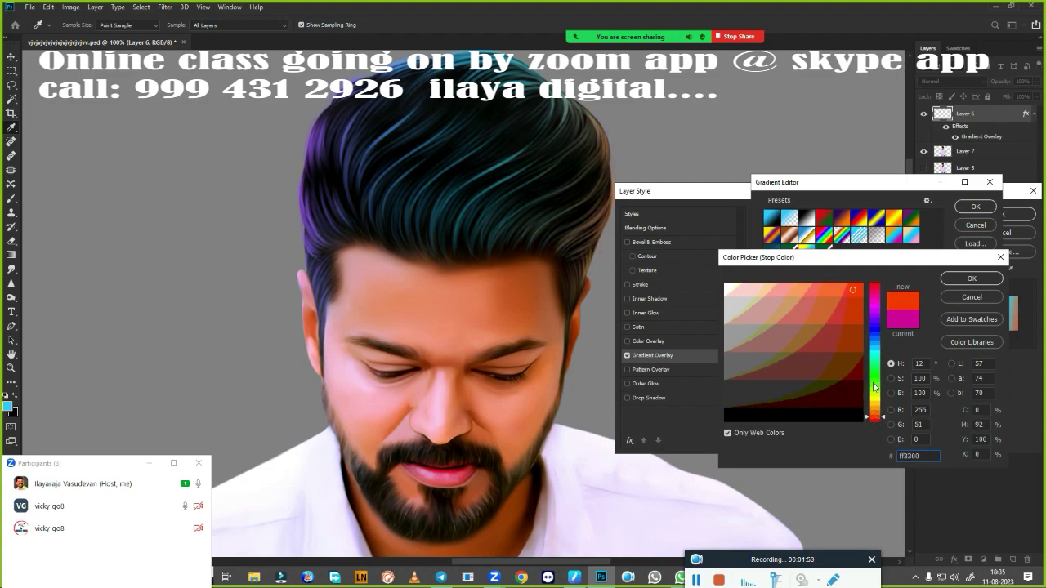
{"action": "left_click", "coordinate": [877, 285]}
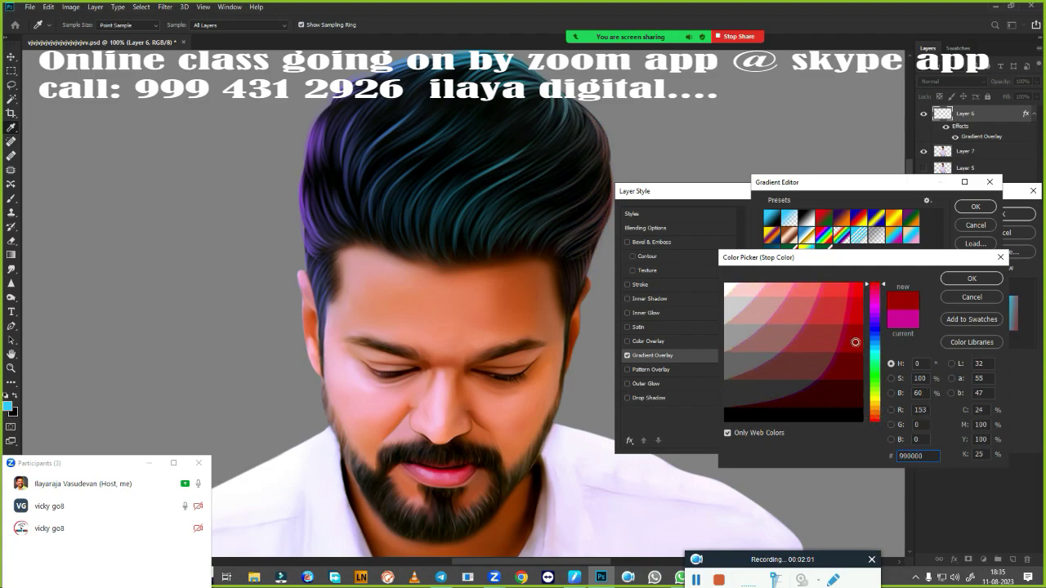
{"action": "left_click", "coordinate": [877, 408]}
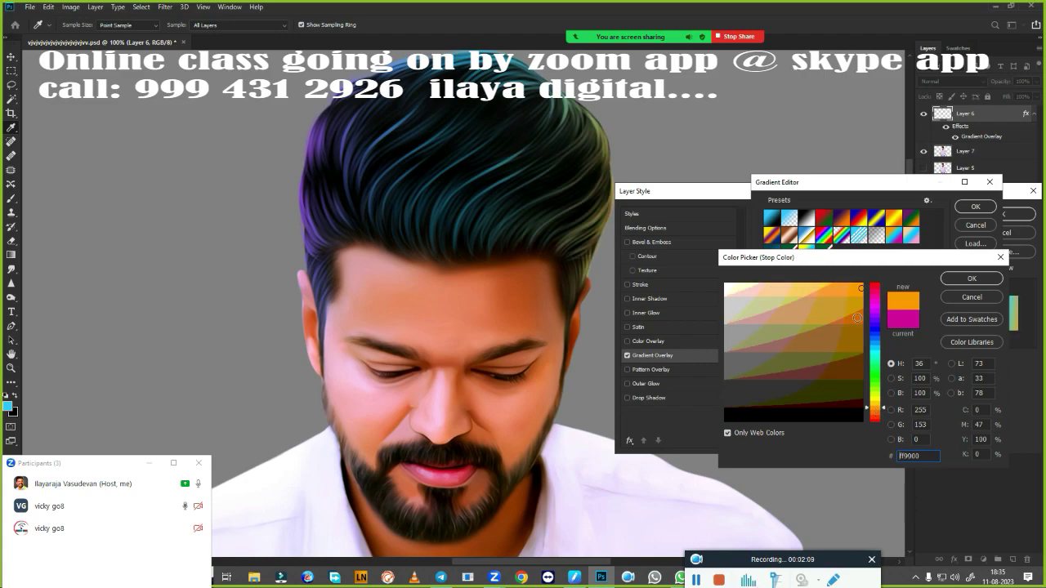
{"action": "left_click_drag", "start_coordinate": [857, 318], "coordinate": [818, 285]}
{"action": "left_click", "coordinate": [877, 405]}
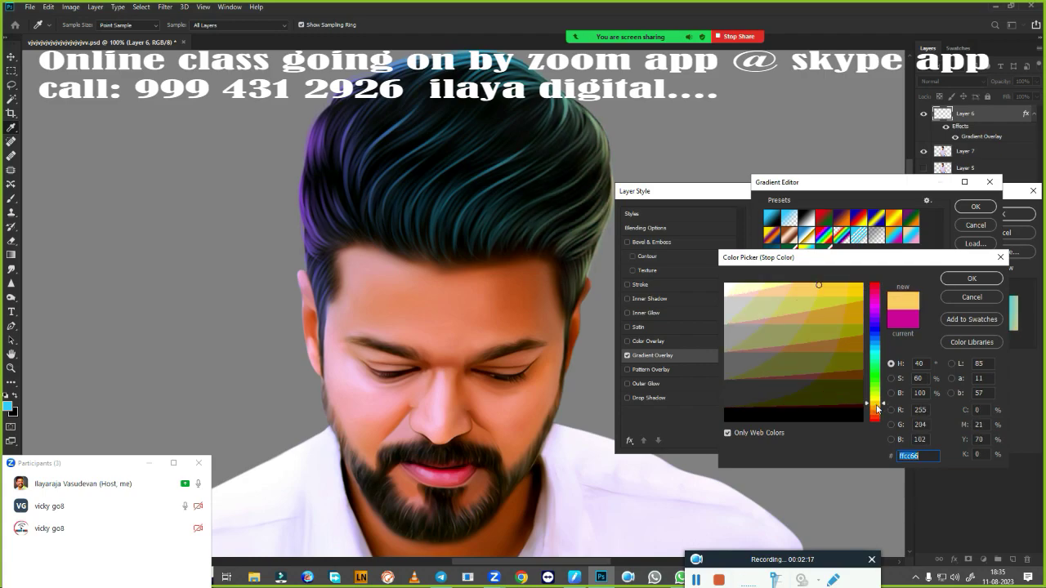
{"action": "left_click", "coordinate": [972, 278]}
{"action": "left_click", "coordinate": [975, 206]}
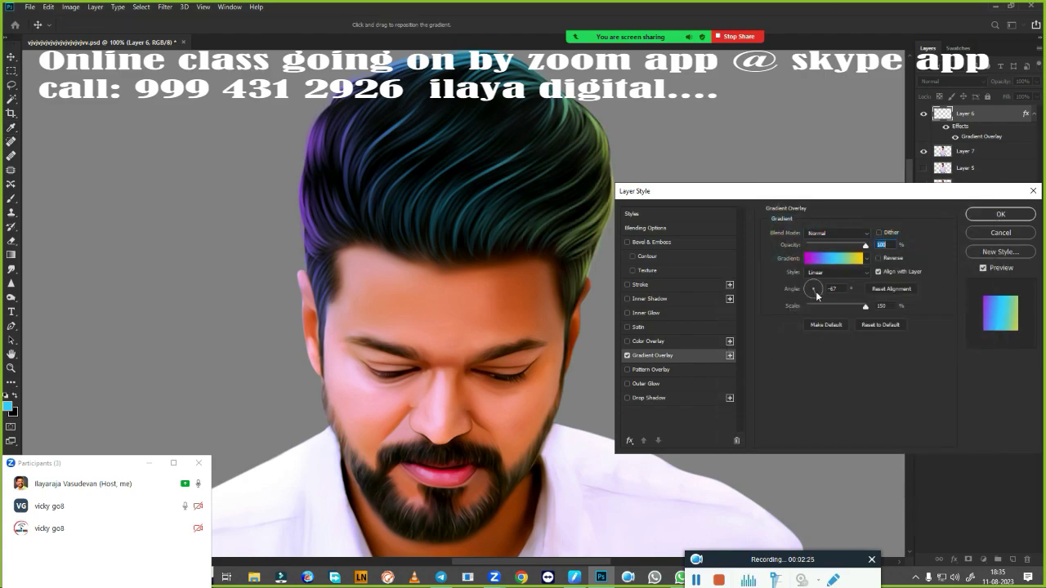
{"action": "mouse_move", "coordinate": [815, 290]}
{"action": "left_mouse_down"}
{"action": "mouse_move", "coordinate": [828, 306]}
{"action": "mouse_move", "coordinate": [813, 308]}
{"action": "mouse_move", "coordinate": [849, 312]}
{"action": "left_mouse_up"}
- Stamp the visible layers into Layer 8 and shift its hue towards green and yellow
{"action": "left_click", "coordinate": [998, 215]}
{"action": "key", "text": "ctrl+alt+shift+e"}
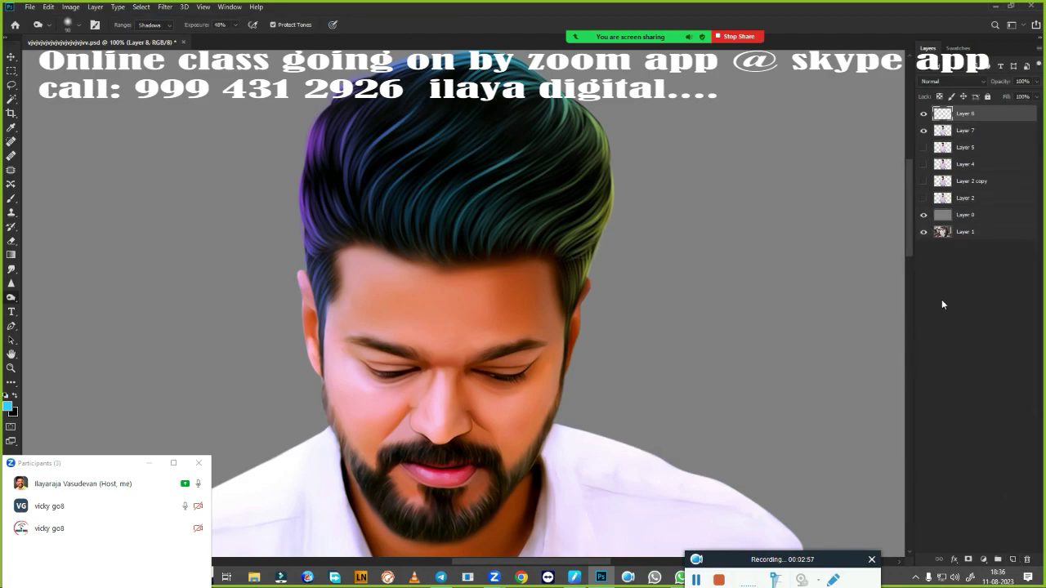
{"action": "key", "text": "ctrl+u"}
{"action": "mouse_move", "coordinate": [828, 145]}
{"action": "left_mouse_down"}
{"action": "mouse_move", "coordinate": [770, 146]}
{"action": "mouse_move", "coordinate": [865, 174]}
{"action": "left_mouse_up"}
{"action": "key", "text": "ctrl+minus"}
{"action": "key", "text": "ctrl+minus"}
{"action": "key", "text": "ctrl+minus"}
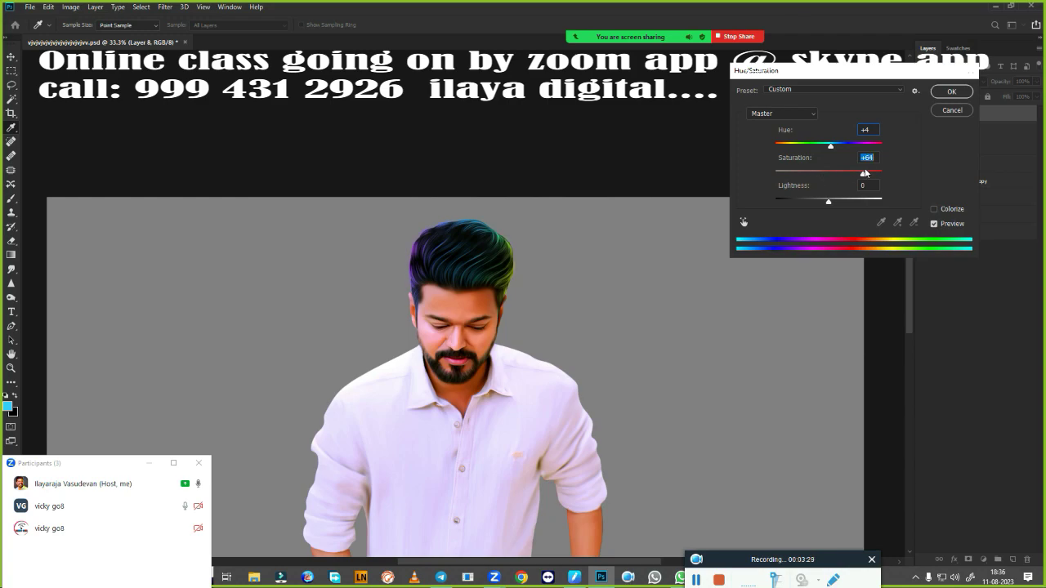
{"action": "key", "text": "Return"}
- Trace a trial lasso selection around the head, discard it, and save the document
{"action": "scroll", "coordinate": [733, 298], "scroll_direction": "up", "scroll_amount": 2}
{"action": "scroll", "coordinate": [588, 283], "scroll_direction": "up", "scroll_amount": 2}
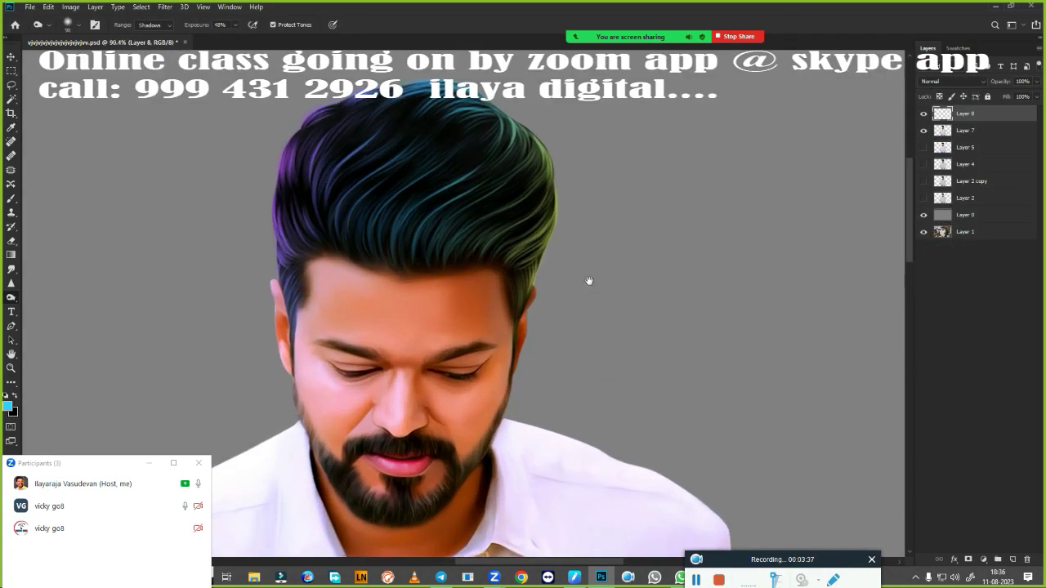
{"action": "scroll", "coordinate": [605, 283], "scroll_direction": "up", "scroll_amount": 1}
{"action": "key", "text": "o"}
{"action": "key", "text": "l"}
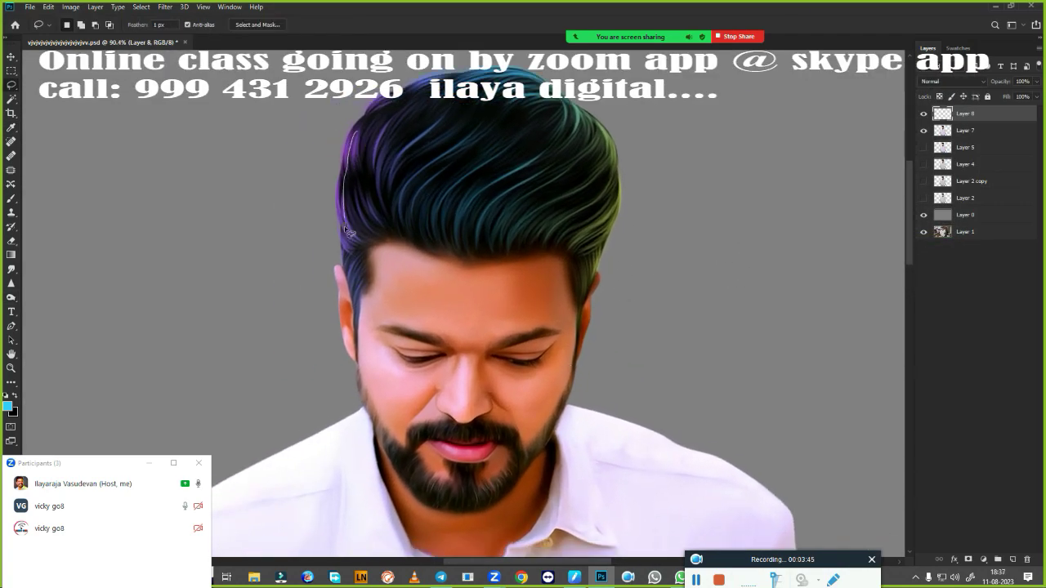
{"action": "mouse_move", "coordinate": [364, 118]}
{"action": "left_mouse_down"}
{"action": "mouse_move", "coordinate": [349, 237]}
{"action": "mouse_move", "coordinate": [625, 397]}
{"action": "left_mouse_up"}
{"action": "left_click", "coordinate": [348, 204]}
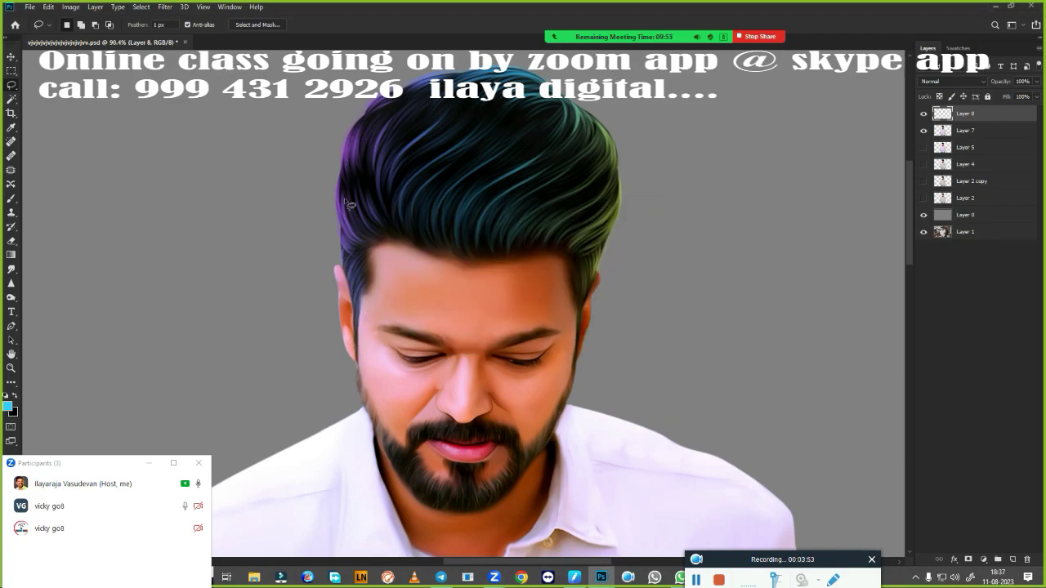
{"action": "key", "text": "ctrl+s"}
- Lasso the hair, feather it 20 px, copy it to Layer 9 and shift its hue
{"action": "mouse_move", "coordinate": [346, 206]}
{"action": "left_mouse_down"}
{"action": "mouse_move", "coordinate": [485, 79]}
{"action": "mouse_move", "coordinate": [347, 204]}
{"action": "left_mouse_up"}
{"action": "key", "text": "shift+F6"}
{"action": "key", "text": "Return"}
{"action": "key", "text": "ctrl+j"}
{"action": "key", "text": "ctrl+u"}
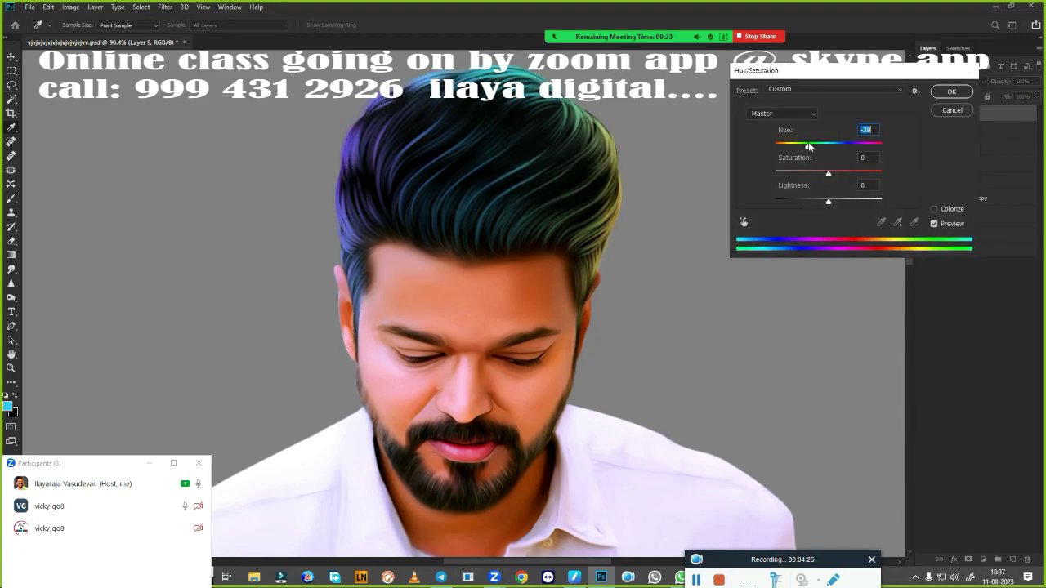
{"action": "mouse_move", "coordinate": [828, 145]}
{"action": "left_mouse_down"}
{"action": "mouse_move", "coordinate": [801, 144]}
{"action": "mouse_move", "coordinate": [828, 145]}
{"action": "mouse_move", "coordinate": [873, 171]}
{"action": "left_mouse_up"}
{"action": "key", "text": "Return"}
{"action": "key", "text": "ctrl+0"}
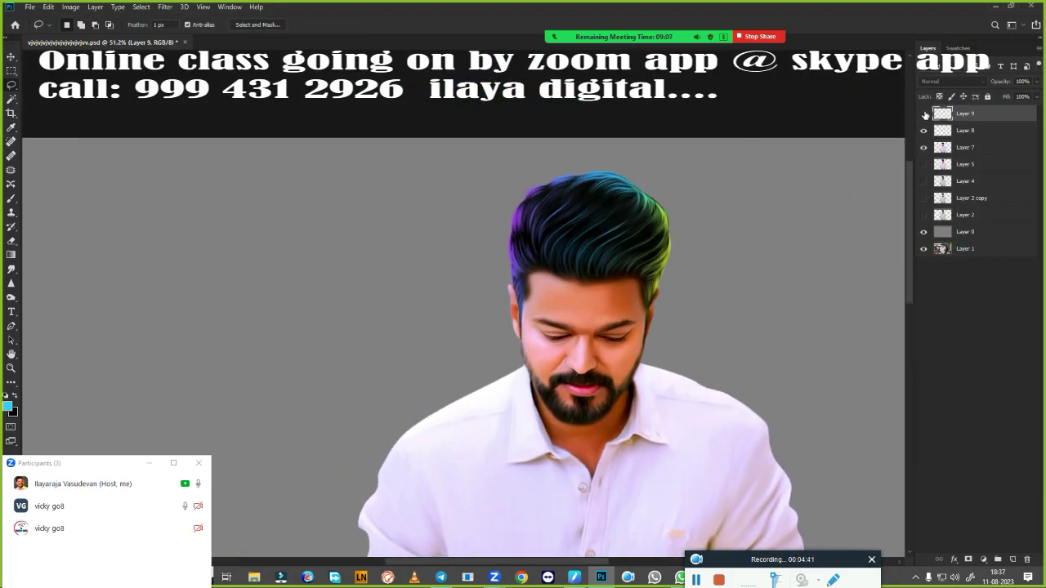
- Show Layer 9 and lower its fill to blend the hue shift in
{"action": "left_click", "coordinate": [926, 114]}
{"action": "left_click", "coordinate": [1036, 96]}
{"action": "left_click_drag", "start_coordinate": [1035, 111], "coordinate": [1019, 115]}
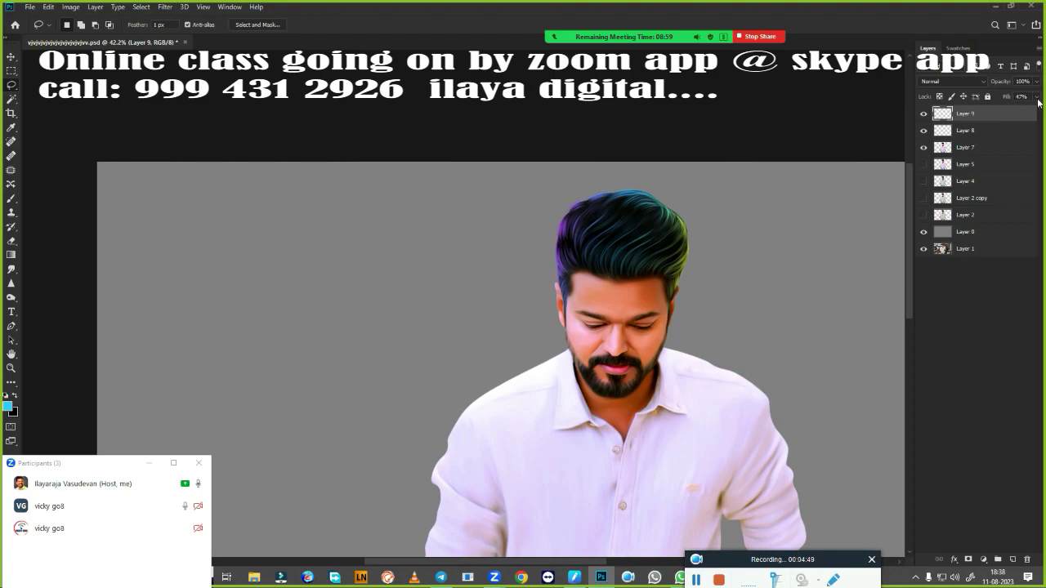
{"action": "scroll", "coordinate": [736, 303], "scroll_direction": "up", "scroll_amount": 5}
- Add a new Layer 10 above Layer 7 and set a fine 7 px black brush
{"action": "key", "text": "alt+bracketleft"}
{"action": "key", "text": "alt+bracketleft"}
{"action": "key", "text": "ctrl+shift+alt+n"}
{"action": "scroll", "coordinate": [428, 414], "scroll_direction": "up", "scroll_amount": 2}
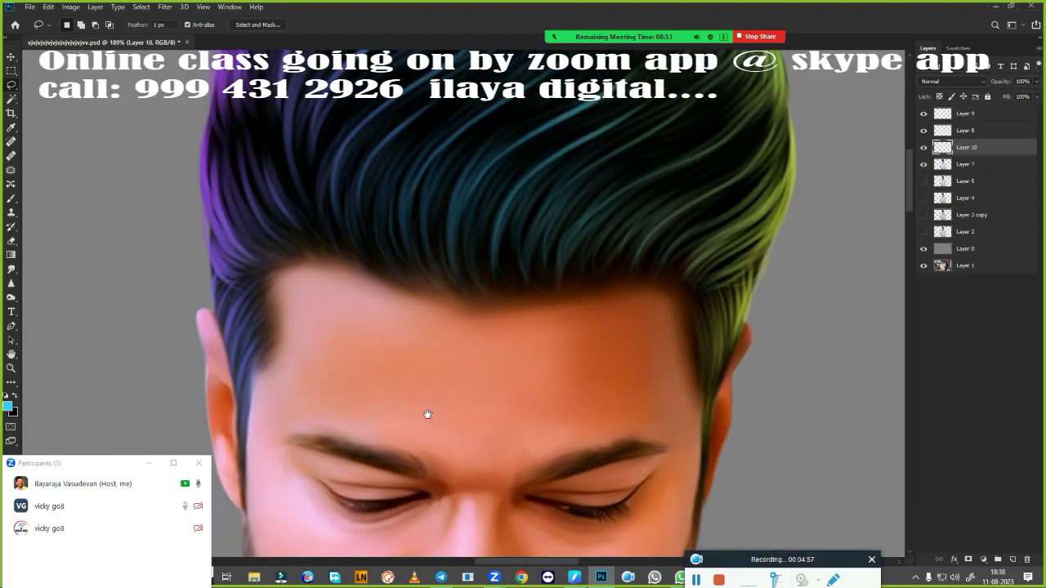
{"action": "scroll", "coordinate": [474, 367], "scroll_direction": "up", "scroll_amount": 2}
{"action": "key", "text": "b"}
{"action": "right_click", "coordinate": [431, 306]}
{"action": "double_click", "coordinate": [491, 519]}
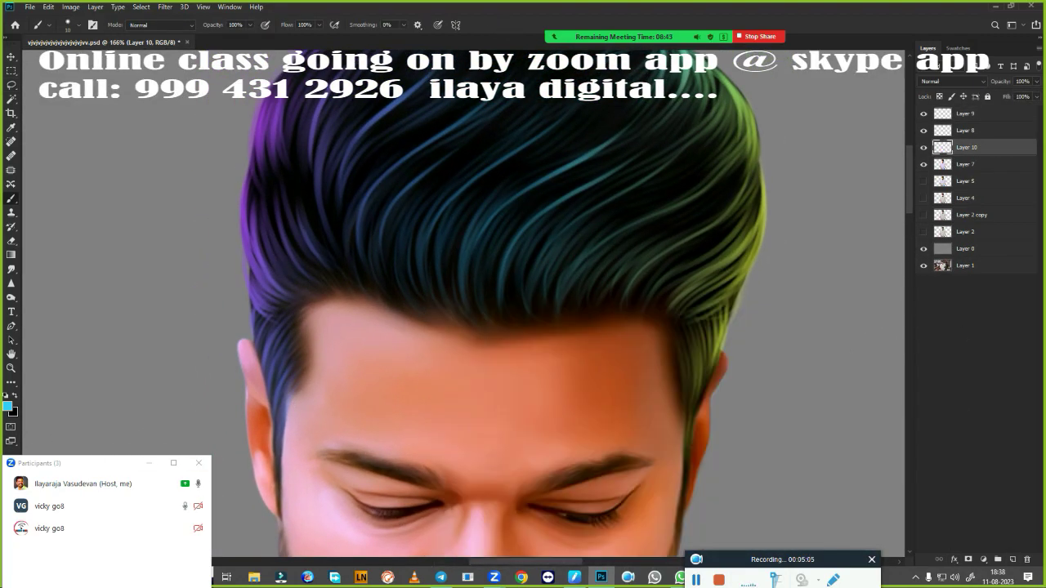
{"action": "key", "text": "x"}
{"action": "scroll", "coordinate": [431, 392], "scroll_direction": "up", "scroll_amount": 2}
{"action": "double_click", "coordinate": [923, 131]}
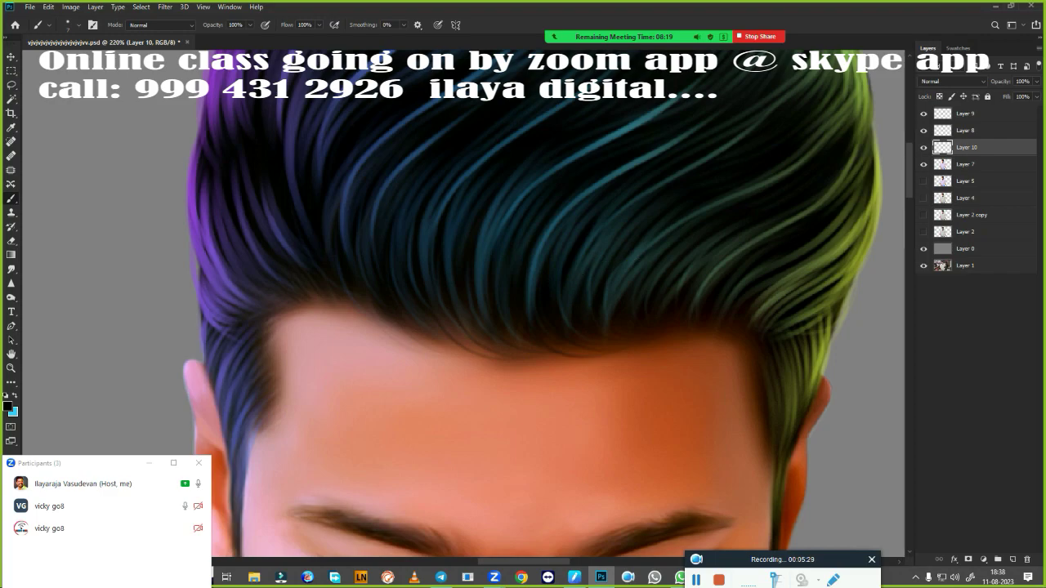
- Paint thin dark strands at the hairline, right hair and side hair, undoing the last one
{"action": "left_click_drag", "start_coordinate": [319, 302], "coordinate": [349, 333]}
{"action": "left_click_drag", "start_coordinate": [669, 321], "coordinate": [706, 351]}
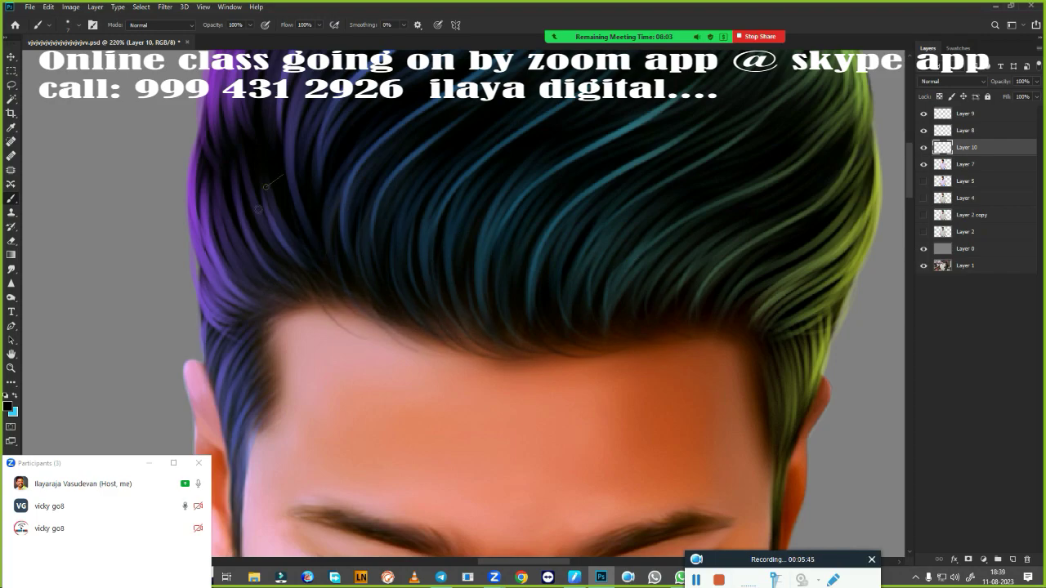
{"action": "left_click_drag", "start_coordinate": [267, 389], "coordinate": [247, 464]}
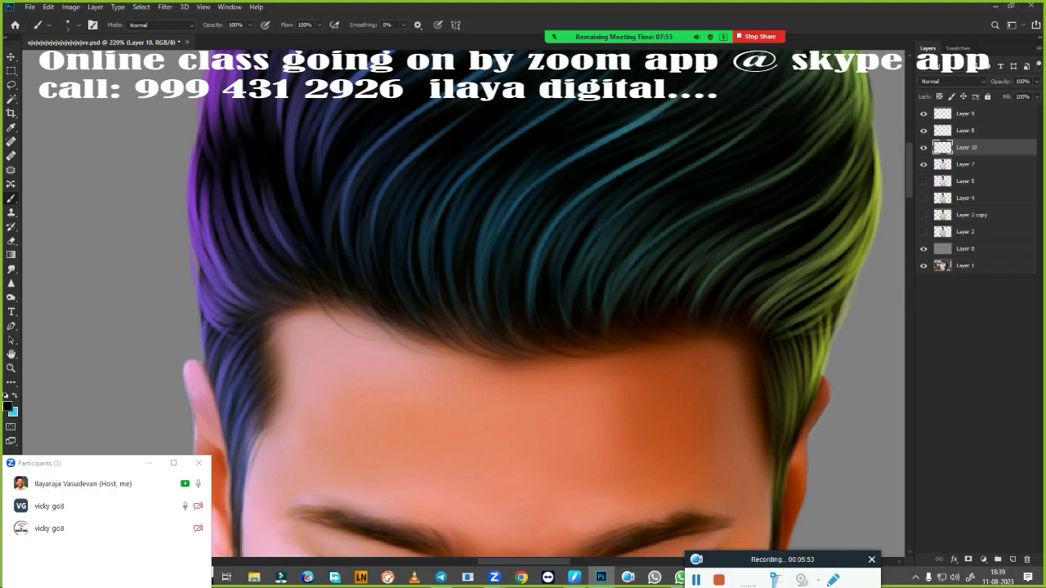
{"action": "scroll", "coordinate": [630, 234], "scroll_direction": "down", "scroll_amount": 5}
{"action": "scroll", "coordinate": [631, 234], "scroll_direction": "up", "scroll_amount": 5}
{"action": "left_click_drag", "start_coordinate": [577, 363], "coordinate": [582, 445]}
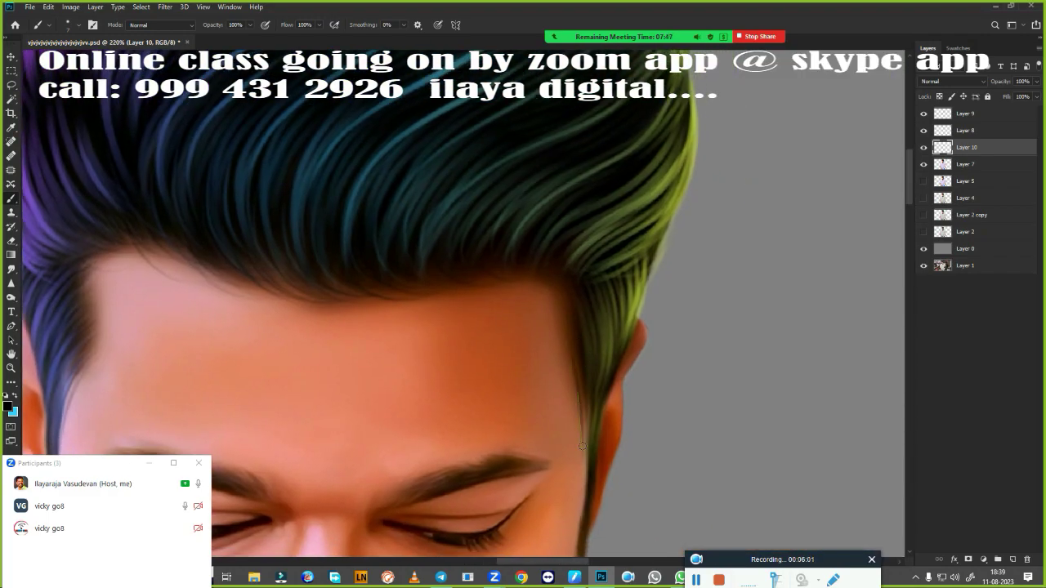
{"action": "key", "text": "ctrl+z"}
{"action": "scroll", "coordinate": [582, 352], "scroll_direction": "down", "scroll_amount": 5}
{"action": "scroll", "coordinate": [582, 352], "scroll_direction": "up", "scroll_amount": 5}
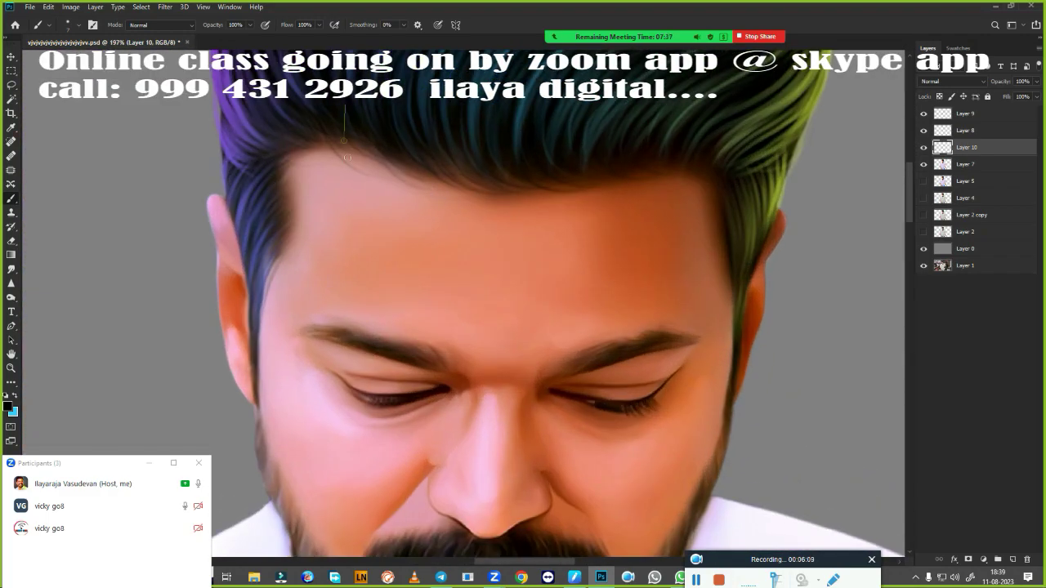
- Pan around the canvas to bring the forehead and top of the hair into view
{"action": "mouse_move", "coordinate": [714, 124]}
{"action": "left_mouse_down"}
{"action": "mouse_move", "coordinate": [415, 295]}
{"action": "mouse_move", "coordinate": [544, 409]}
{"action": "left_mouse_up"}
{"action": "left_click_drag", "start_coordinate": [542, 114], "coordinate": [726, 105]}
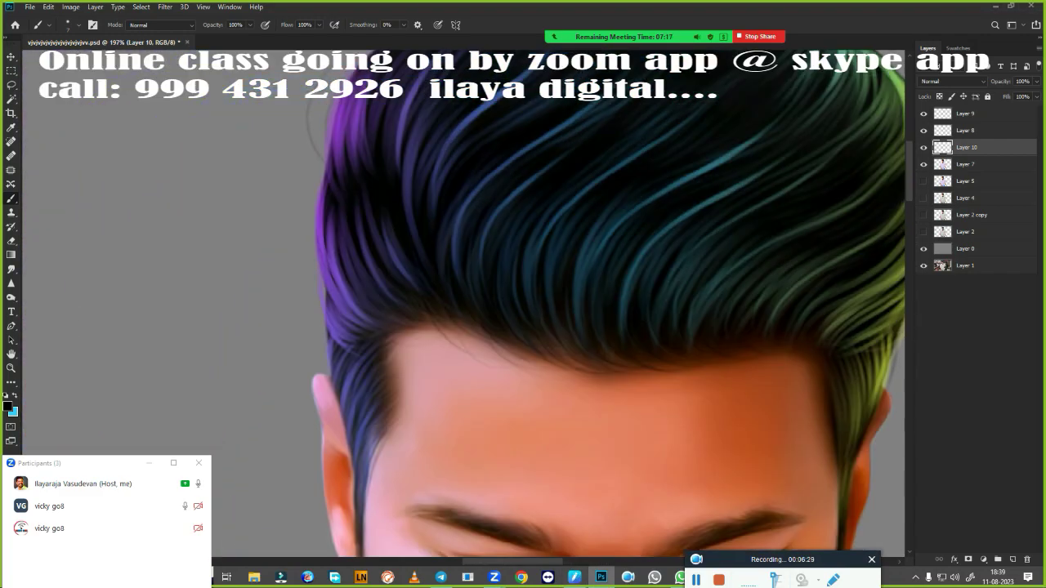
{"action": "left_click_drag", "start_coordinate": [239, 390], "coordinate": [312, 246]}
{"action": "scroll", "coordinate": [589, 311], "scroll_direction": "up", "scroll_amount": 5}
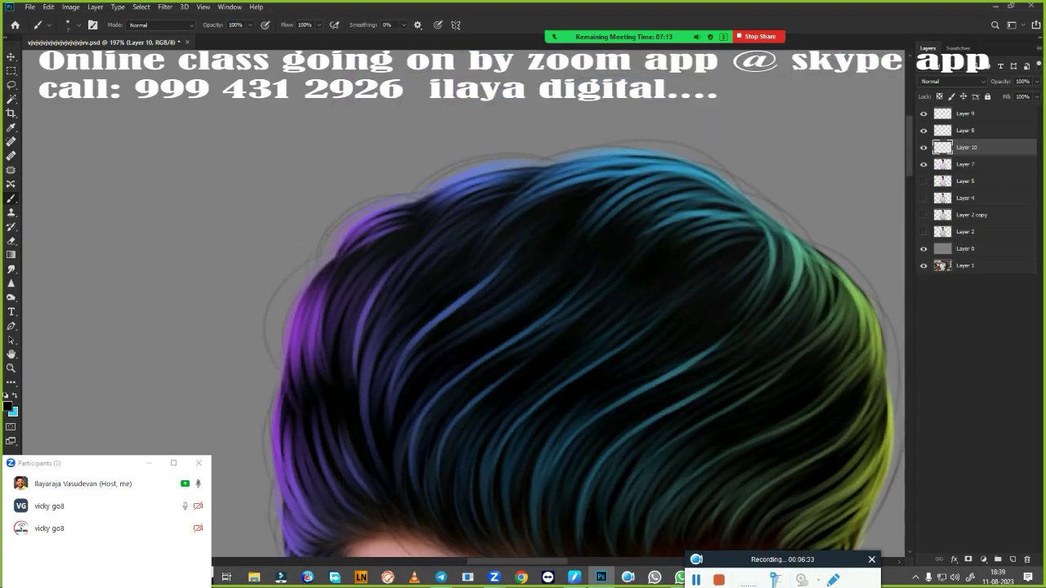
{"action": "scroll", "coordinate": [580, 110], "scroll_direction": "down", "scroll_amount": 5}
{"action": "left_click_drag", "start_coordinate": [432, 392], "coordinate": [245, 532]}
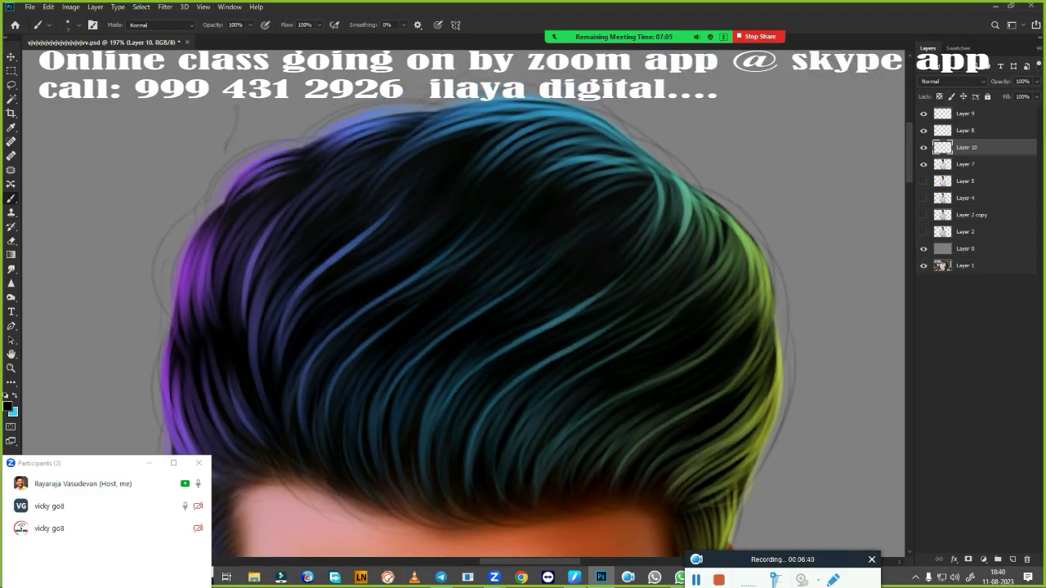
{"action": "scroll", "coordinate": [479, 303], "scroll_direction": "down", "scroll_amount": 5}
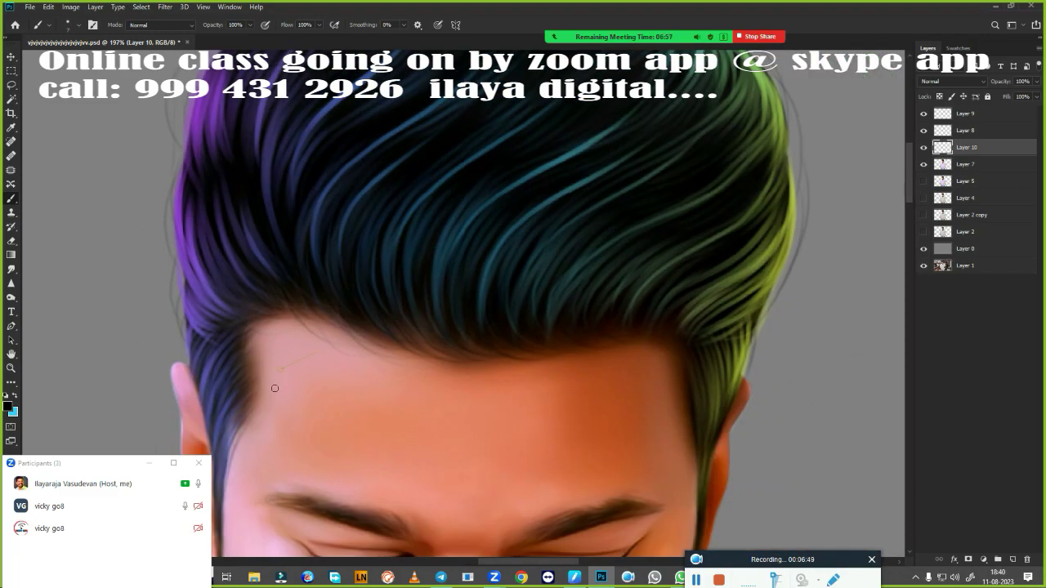
{"action": "scroll", "coordinate": [553, 324], "scroll_direction": "down", "scroll_amount": 3}
{"action": "scroll", "coordinate": [539, 337], "scroll_direction": "up", "scroll_amount": 5}
- Pick a fine brush preset and rotate the canvas view to suit the eyebrow
{"action": "right_click", "coordinate": [425, 287]}
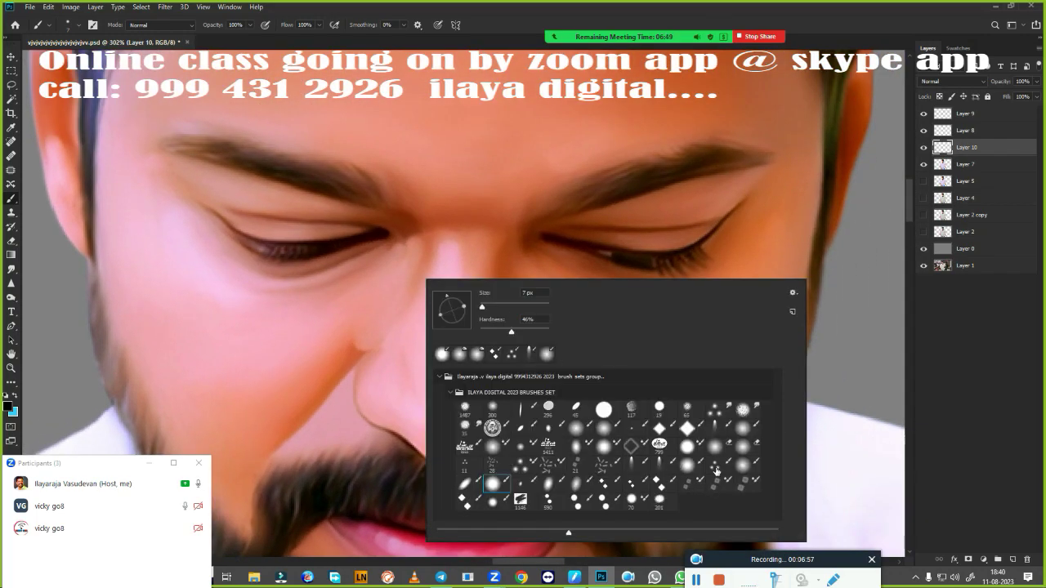
{"action": "double_click", "coordinate": [716, 470]}
{"action": "key", "text": "r"}
{"action": "scroll", "coordinate": [519, 420], "scroll_direction": "up", "scroll_amount": 2}
{"action": "left_click_drag", "start_coordinate": [518, 420], "coordinate": [506, 368]}
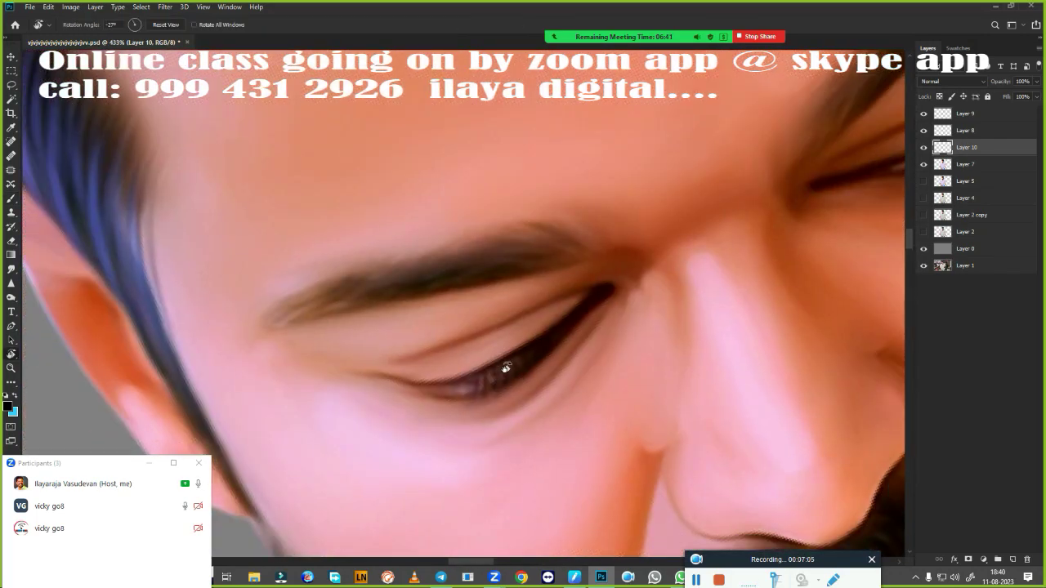
{"action": "key", "text": "b"}
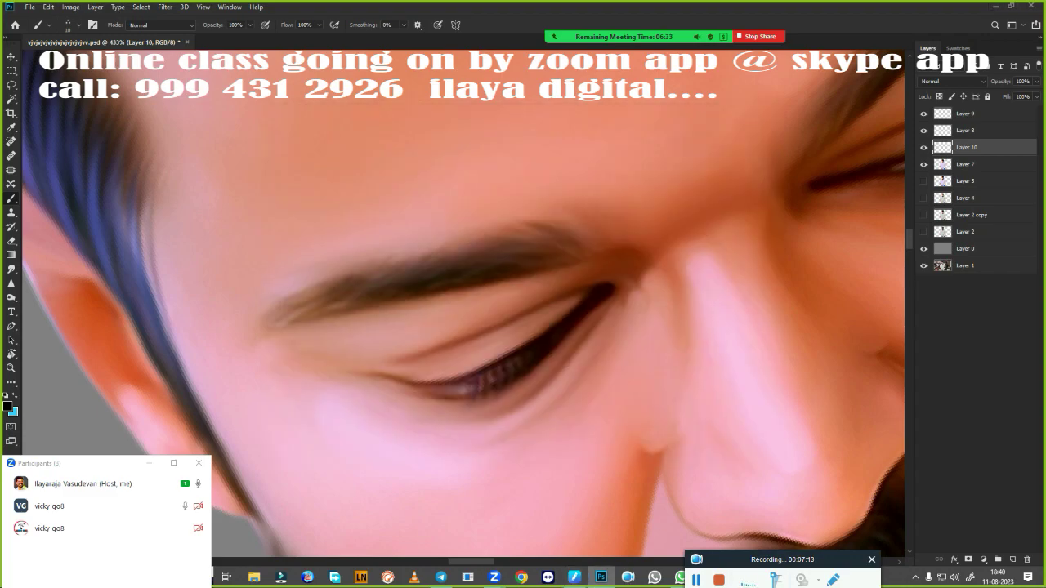
- Paint dark strokes that extend and deepen the eyebrow and its lower-left edge
{"action": "mouse_move", "coordinate": [484, 252]}
{"action": "left_mouse_down"}
{"action": "mouse_move", "coordinate": [597, 235]}
{"action": "mouse_move", "coordinate": [494, 245]}
{"action": "mouse_move", "coordinate": [428, 279]}
{"action": "mouse_move", "coordinate": [314, 311]}
{"action": "left_mouse_up"}
{"action": "left_click_drag", "start_coordinate": [366, 286], "coordinate": [274, 320]}
{"action": "left_click_drag", "start_coordinate": [438, 260], "coordinate": [340, 284]}
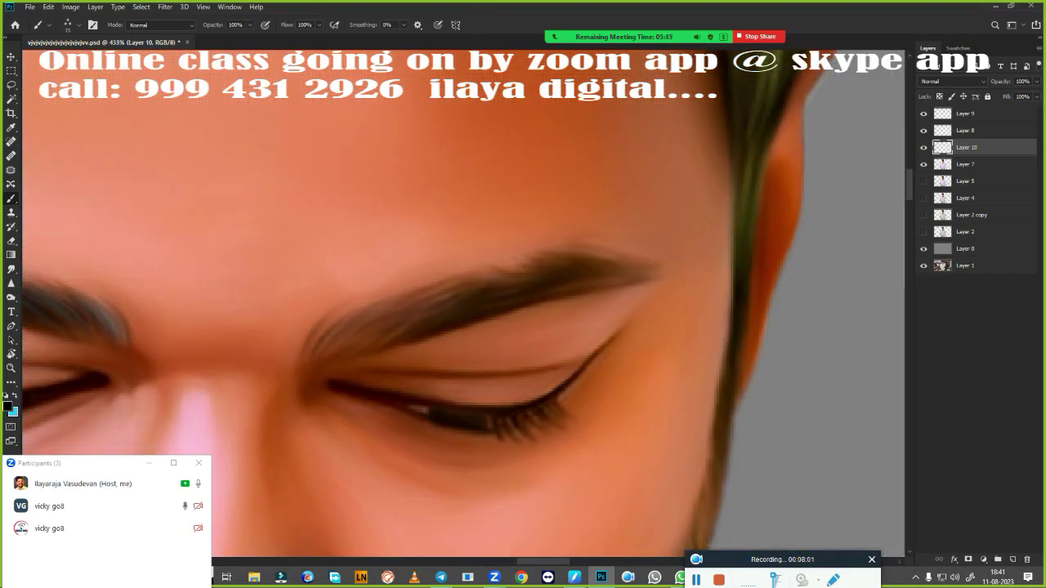
{"action": "left_click_drag", "start_coordinate": [369, 315], "coordinate": [374, 349]}
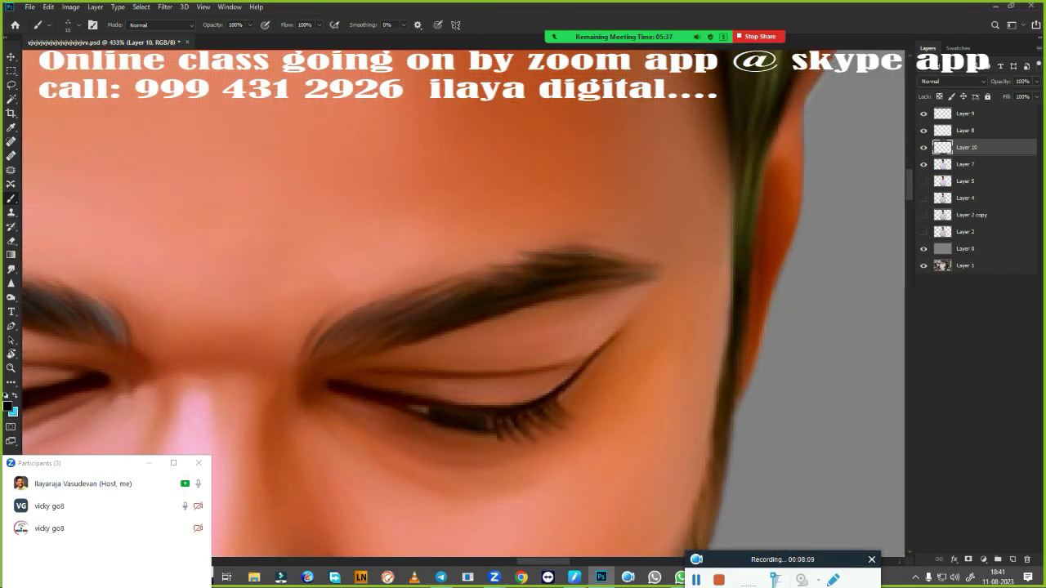
{"action": "left_click_drag", "start_coordinate": [421, 298], "coordinate": [523, 274]}
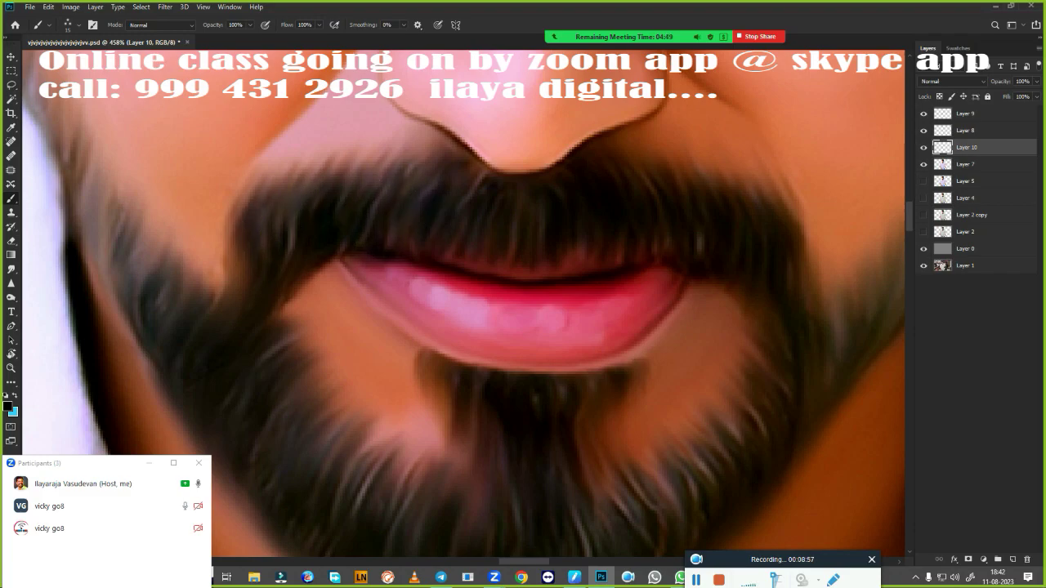
- Check Layer 7 by toggling its visibility, then paint dark hair strokes along the beard edge
{"action": "left_click", "coordinate": [924, 163]}
{"action": "left_click", "coordinate": [923, 164]}
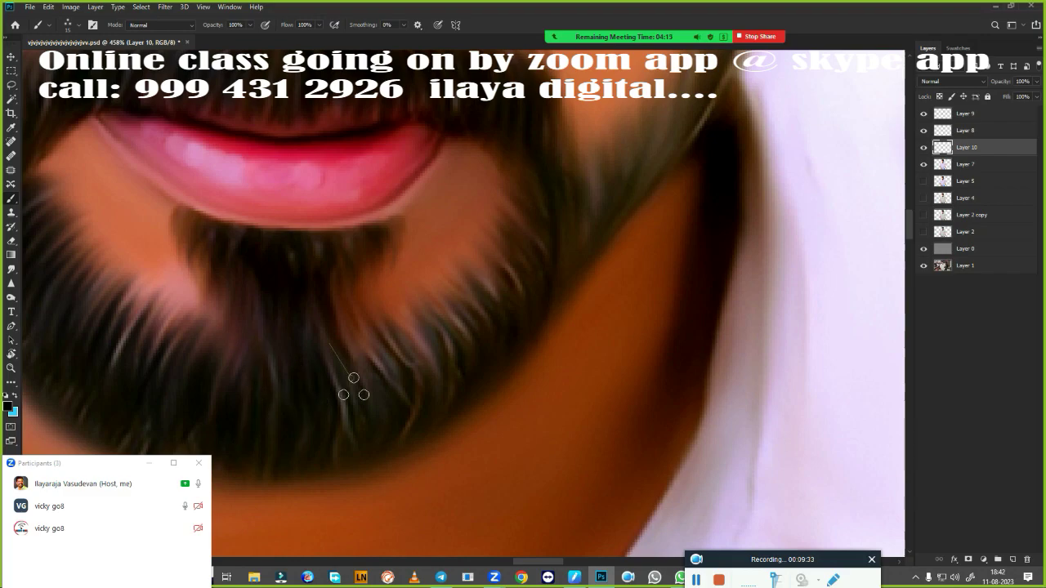
{"action": "mouse_move", "coordinate": [353, 388]}
{"action": "left_mouse_down"}
{"action": "mouse_move", "coordinate": [429, 335]}
{"action": "mouse_move", "coordinate": [512, 245]}
{"action": "left_mouse_up"}
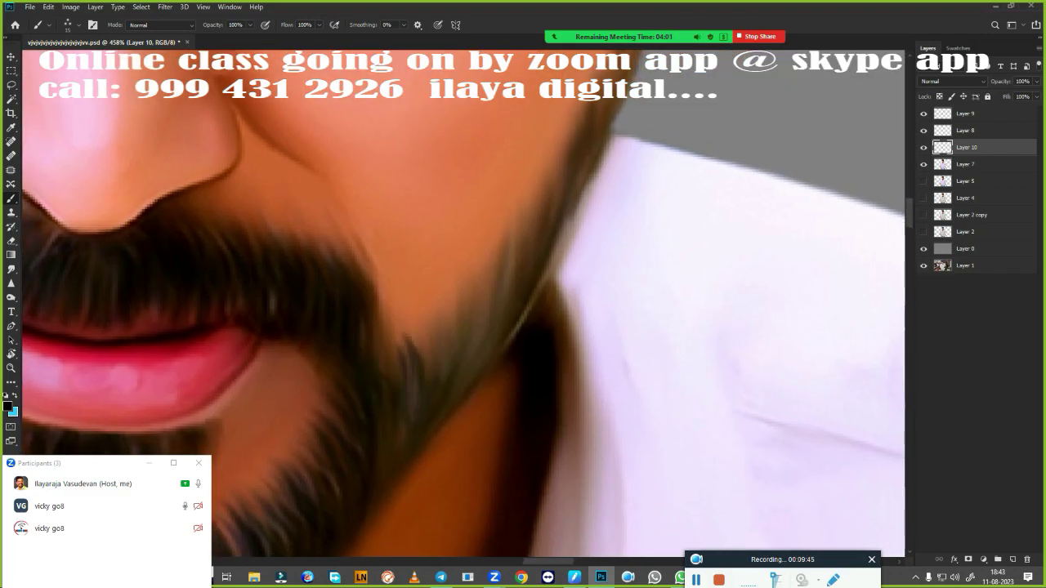
{"action": "mouse_move", "coordinate": [422, 312]}
{"action": "left_mouse_down"}
{"action": "mouse_move", "coordinate": [482, 278]}
{"action": "mouse_move", "coordinate": [526, 186]}
{"action": "left_mouse_up"}
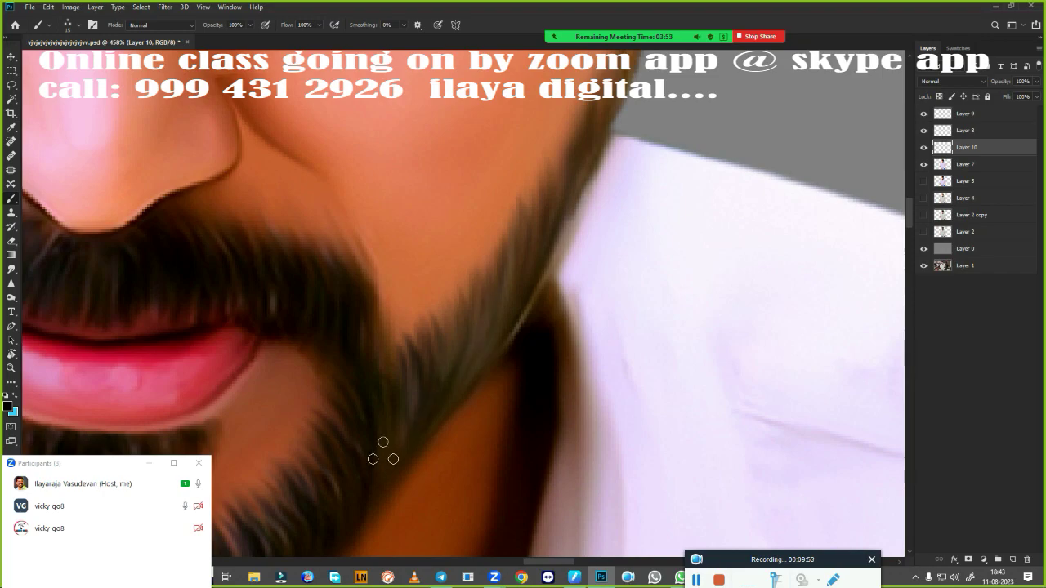
{"action": "left_click_drag", "start_coordinate": [383, 451], "coordinate": [498, 311]}
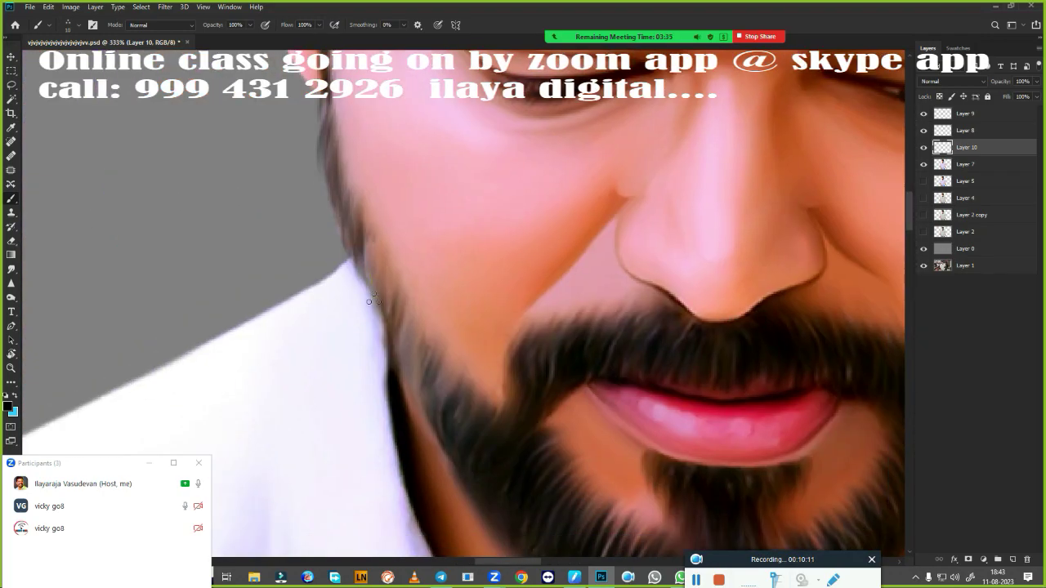
{"action": "left_click_drag", "start_coordinate": [368, 241], "coordinate": [430, 409]}
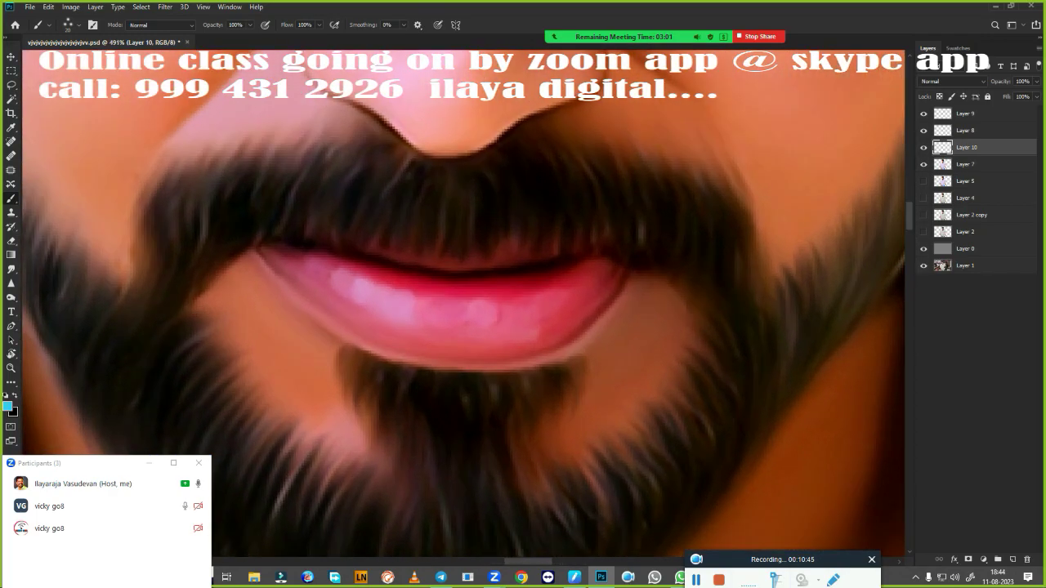
- Paint thin dark and light hair strands through the mustache
{"action": "left_click_drag", "start_coordinate": [479, 183], "coordinate": [479, 222]}
{"action": "left_click_drag", "start_coordinate": [505, 171], "coordinate": [503, 223]}
{"action": "left_click_drag", "start_coordinate": [558, 179], "coordinate": [558, 203]}
{"action": "left_click_drag", "start_coordinate": [631, 207], "coordinate": [629, 245]}
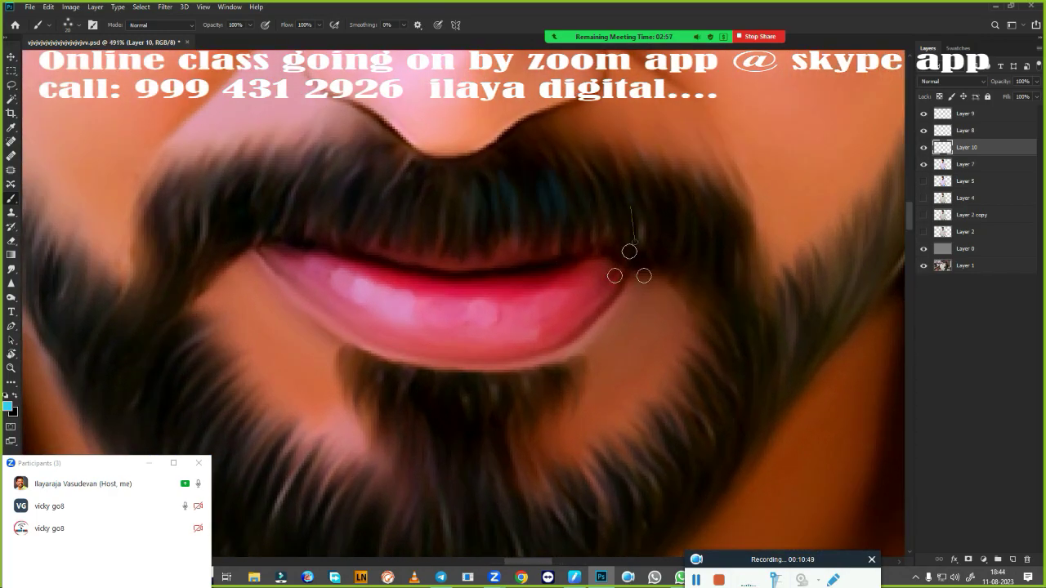
{"action": "left_click_drag", "start_coordinate": [608, 190], "coordinate": [608, 222]}
{"action": "left_click_drag", "start_coordinate": [620, 188], "coordinate": [619, 211]}
{"action": "left_click_drag", "start_coordinate": [433, 184], "coordinate": [433, 243]}
{"action": "left_click_drag", "start_coordinate": [447, 198], "coordinate": [446, 241]}
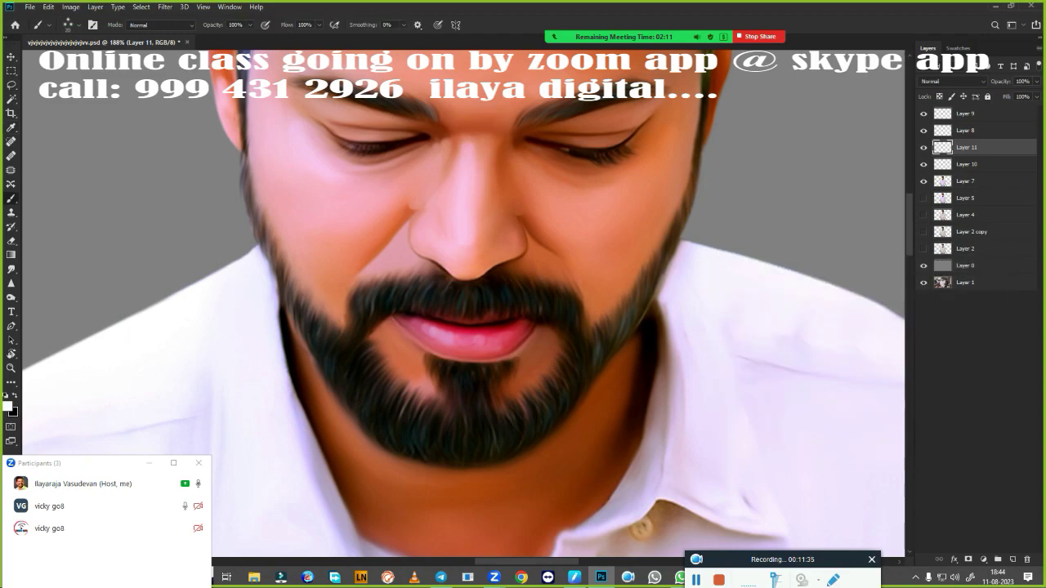
- Paint soft light-pink highlights on both cheeks and around the right eye
{"action": "right_click", "coordinate": [475, 512]}
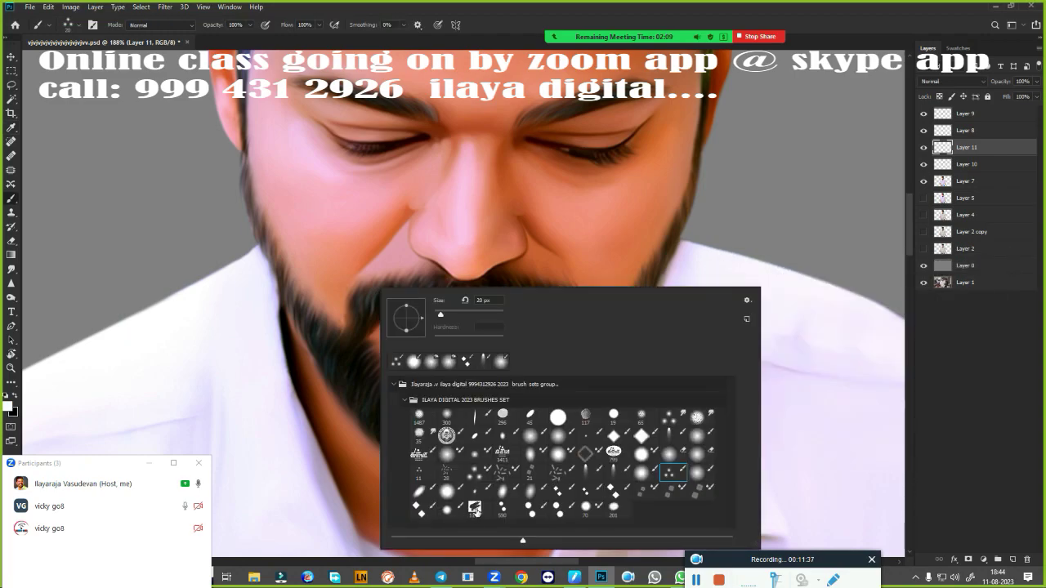
{"action": "key", "text": "Escape"}
{"action": "scroll", "coordinate": [480, 397], "scroll_direction": "up", "scroll_amount": 5}
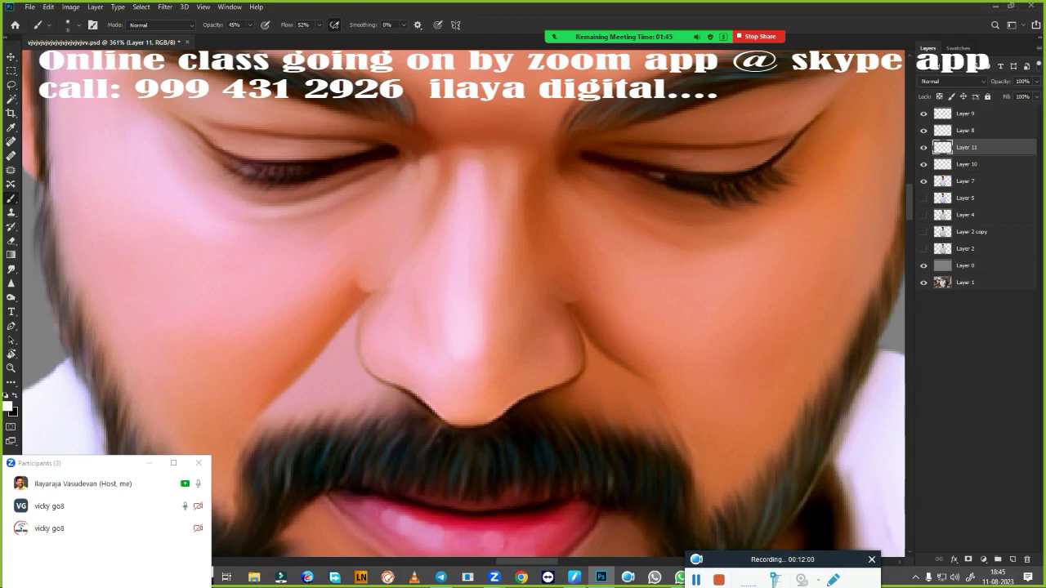
{"action": "left_click_drag", "start_coordinate": [235, 325], "coordinate": [262, 302]}
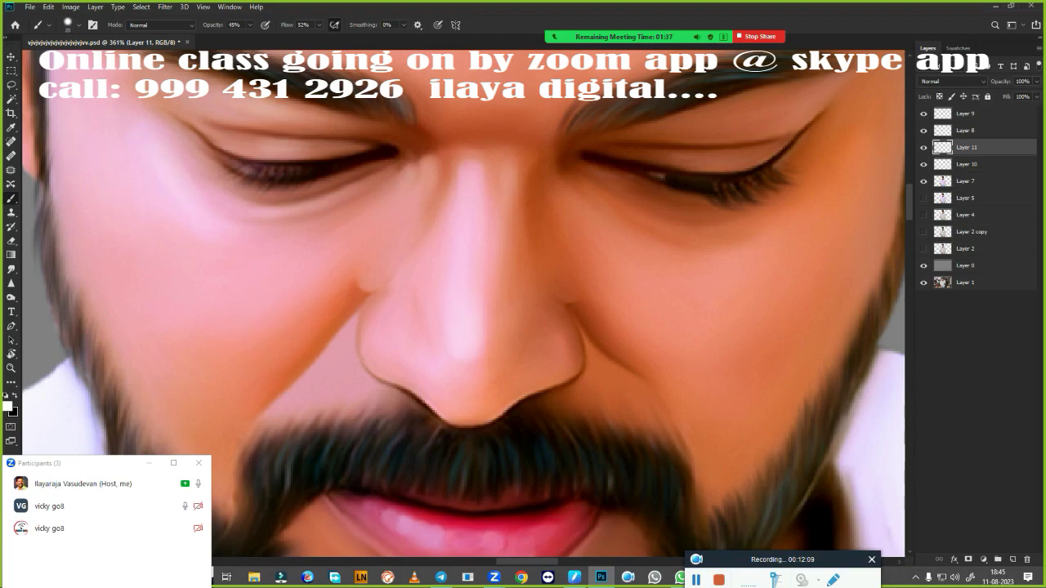
{"action": "left_click_drag", "start_coordinate": [652, 341], "coordinate": [690, 314]}
{"action": "left_click_drag", "start_coordinate": [776, 145], "coordinate": [687, 163]}
{"action": "left_click_drag", "start_coordinate": [711, 115], "coordinate": [817, 90]}
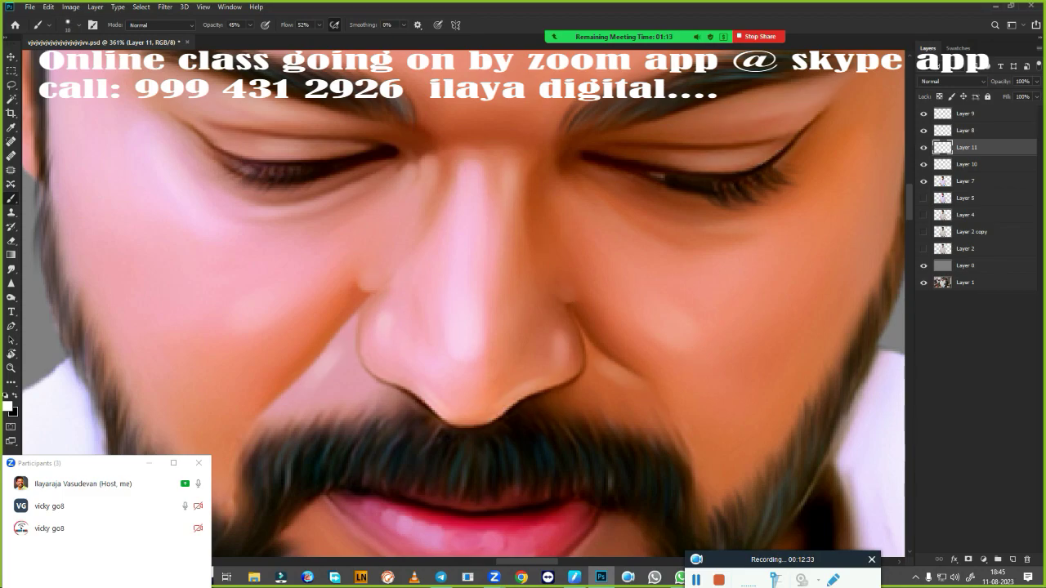
- Brighten the skin at both lip corners, then view the beard and shirt
{"action": "left_click_drag", "start_coordinate": [466, 425], "coordinate": [556, 213]}
{"action": "left_click_drag", "start_coordinate": [409, 351], "coordinate": [458, 306]}
{"action": "left_click_drag", "start_coordinate": [716, 359], "coordinate": [666, 309]}
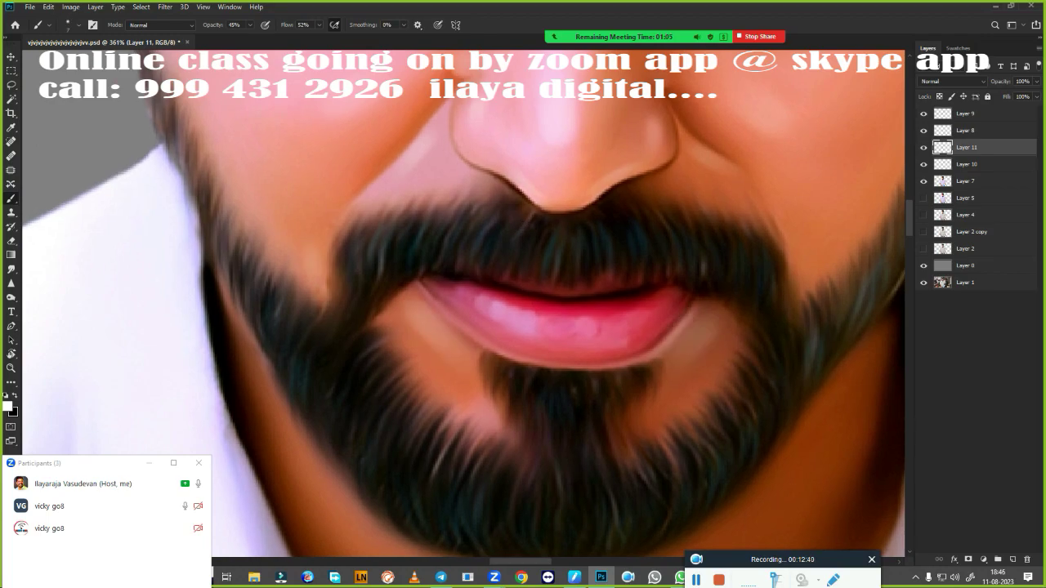
{"action": "scroll", "coordinate": [588, 329], "scroll_direction": "down", "scroll_amount": 3}
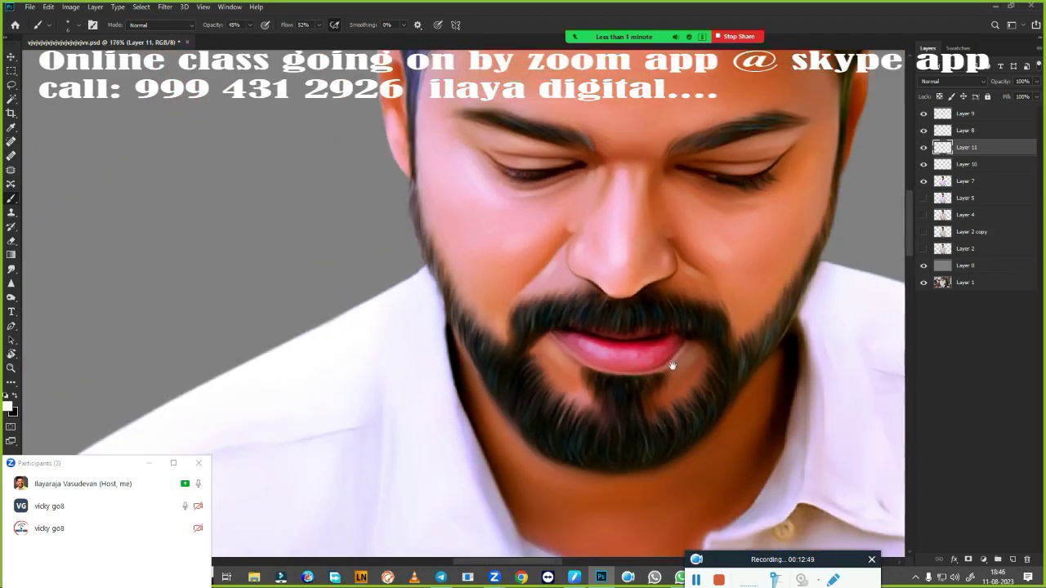
{"action": "scroll", "coordinate": [551, 437], "scroll_direction": "up", "scroll_amount": 5}
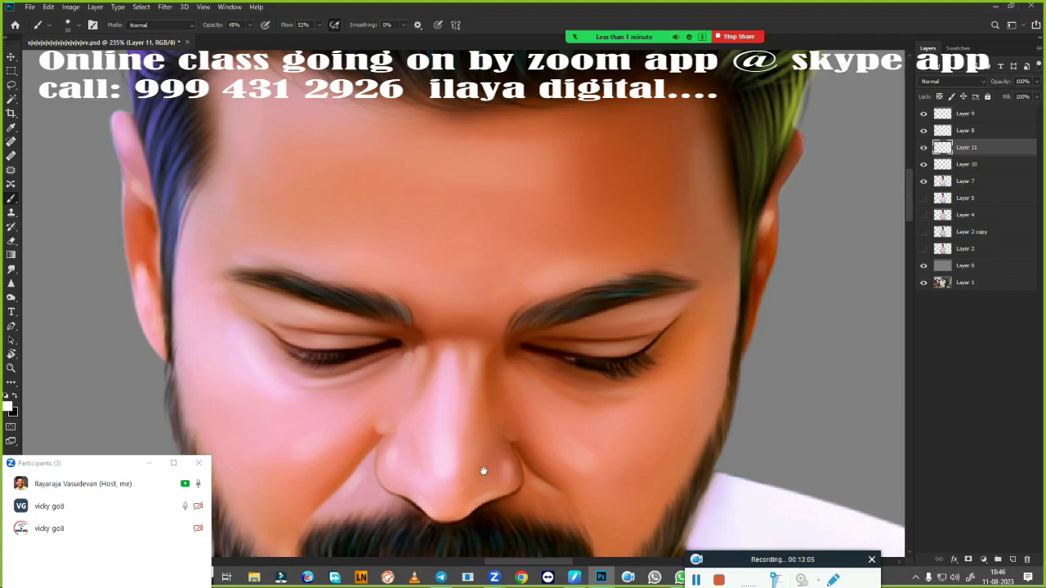
{"action": "left_click_drag", "start_coordinate": [483, 471], "coordinate": [478, 82]}
- Fill the background Layer 0 with black
{"action": "scroll", "coordinate": [634, 345], "scroll_direction": "down", "scroll_amount": 5}
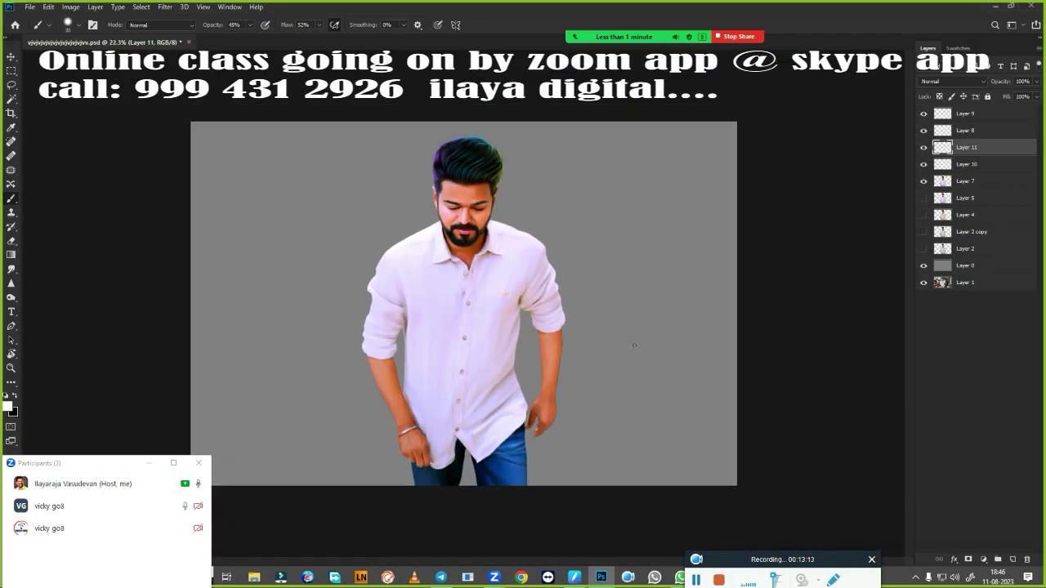
{"action": "scroll", "coordinate": [633, 345], "scroll_direction": "up", "scroll_amount": 3}
{"action": "scroll", "coordinate": [634, 345], "scroll_direction": "down", "scroll_amount": 2}
{"action": "left_click", "coordinate": [981, 266]}
{"action": "key", "text": "ctrl+BackSpace"}
{"action": "scroll", "coordinate": [634, 216], "scroll_direction": "down", "scroll_amount": 2}
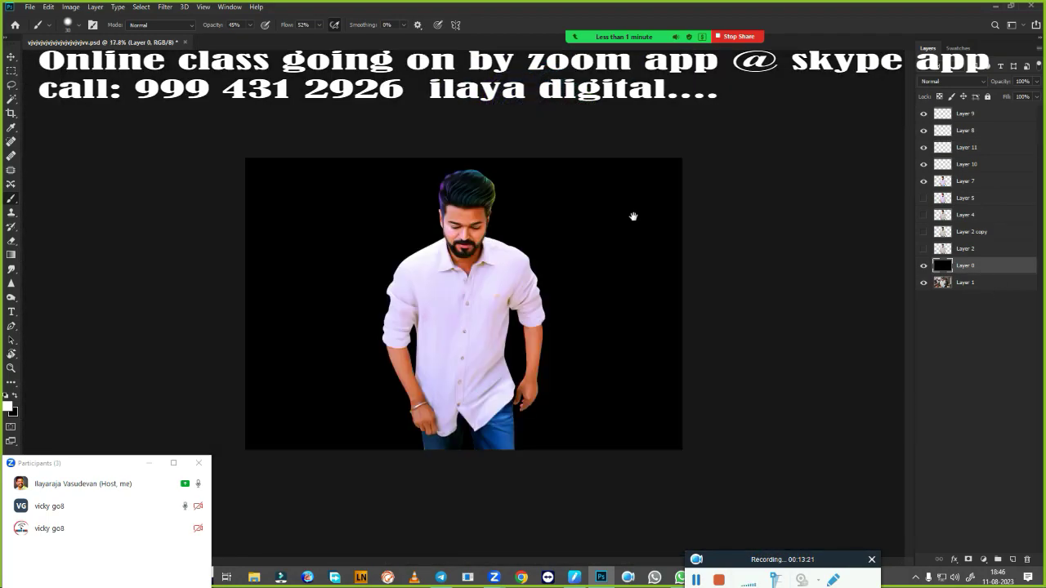
{"action": "scroll", "coordinate": [633, 216], "scroll_direction": "up", "scroll_amount": 4}
{"action": "scroll", "coordinate": [591, 273], "scroll_direction": "up", "scroll_amount": 3}
- Hide and re-show Layer 7 to preview the hair glow against the black
{"action": "left_click", "coordinate": [924, 180]}
{"action": "scroll", "coordinate": [504, 357], "scroll_direction": "down", "scroll_amount": 3}
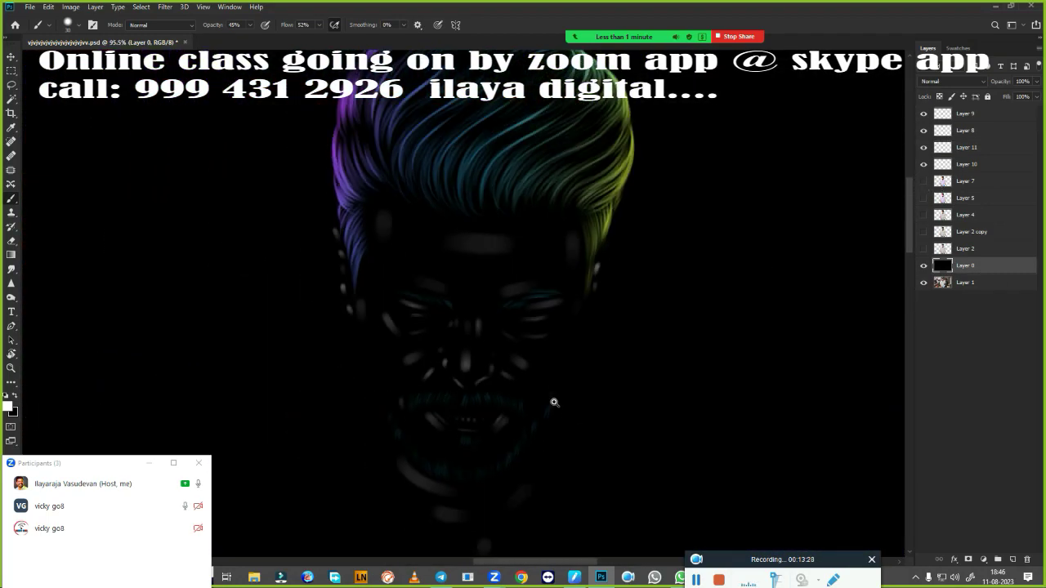
{"action": "scroll", "coordinate": [554, 402], "scroll_direction": "down", "scroll_amount": 1}
{"action": "left_click", "coordinate": [924, 180]}
{"action": "scroll", "coordinate": [538, 327], "scroll_direction": "down", "scroll_amount": 3}
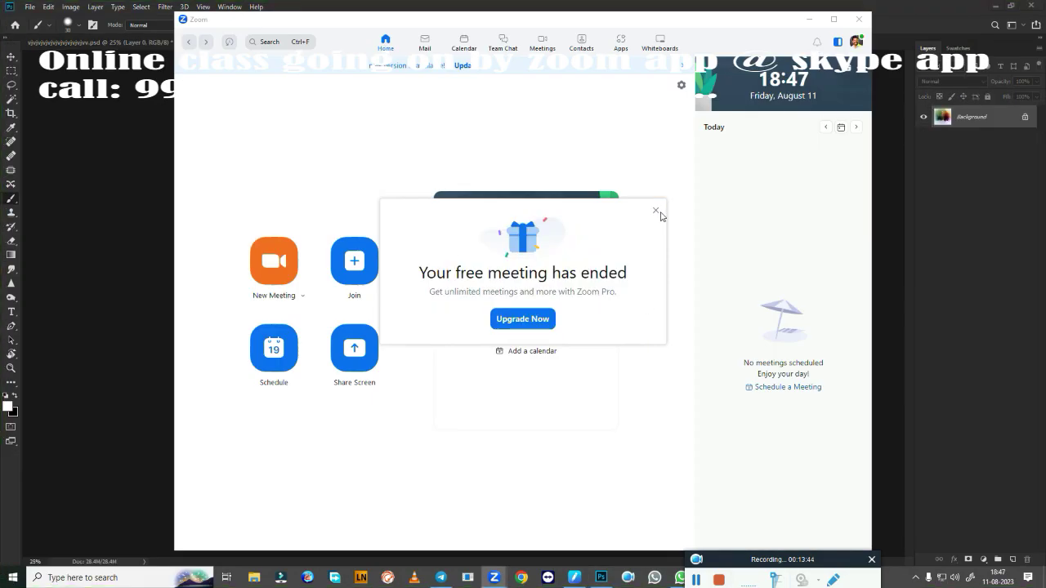
- Dismiss the meeting-ended notice and add a new empty Layer 12 above Layer 7
{"action": "left_click", "coordinate": [656, 212]}
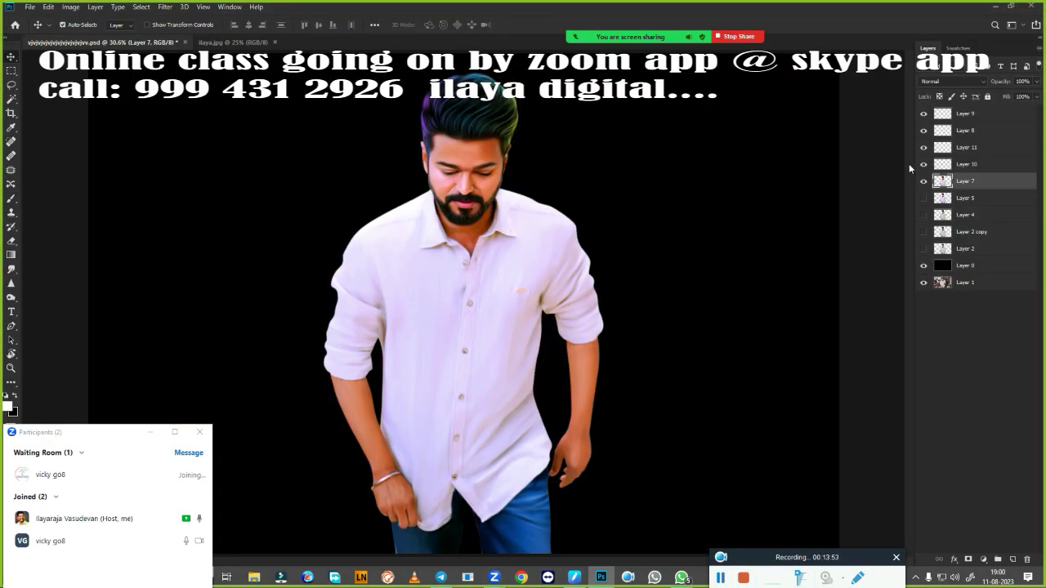
{"action": "scroll", "coordinate": [488, 183], "scroll_direction": "down", "scroll_amount": 2}
{"action": "scroll", "coordinate": [584, 218], "scroll_direction": "up", "scroll_amount": 5}
{"action": "scroll", "coordinate": [542, 226], "scroll_direction": "up", "scroll_amount": 1}
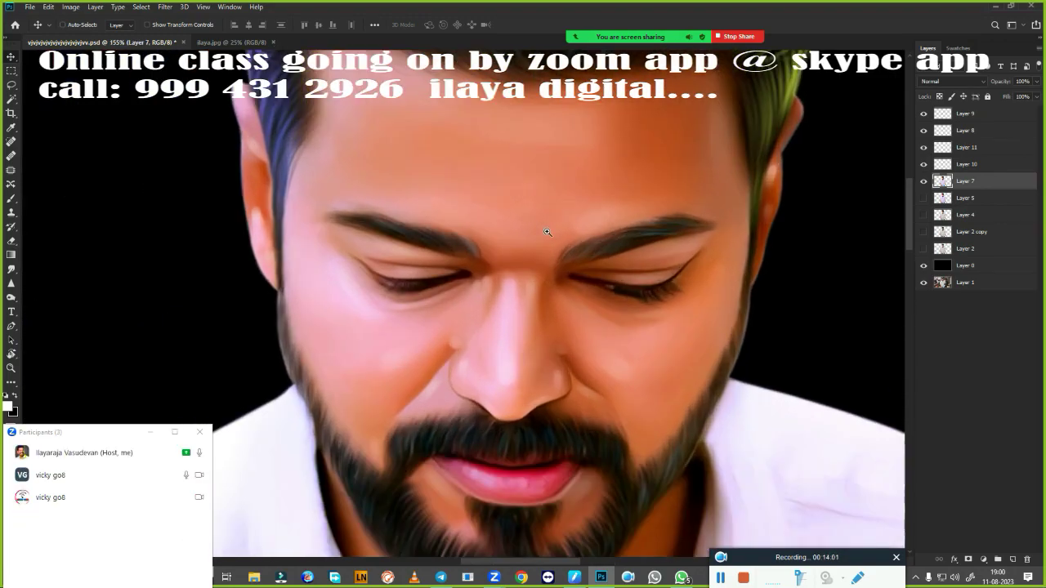
{"action": "scroll", "coordinate": [592, 229], "scroll_direction": "down", "scroll_amount": 1}
{"action": "scroll", "coordinate": [592, 229], "scroll_direction": "down", "scroll_amount": 2}
{"action": "scroll", "coordinate": [654, 245], "scroll_direction": "up", "scroll_amount": 3}
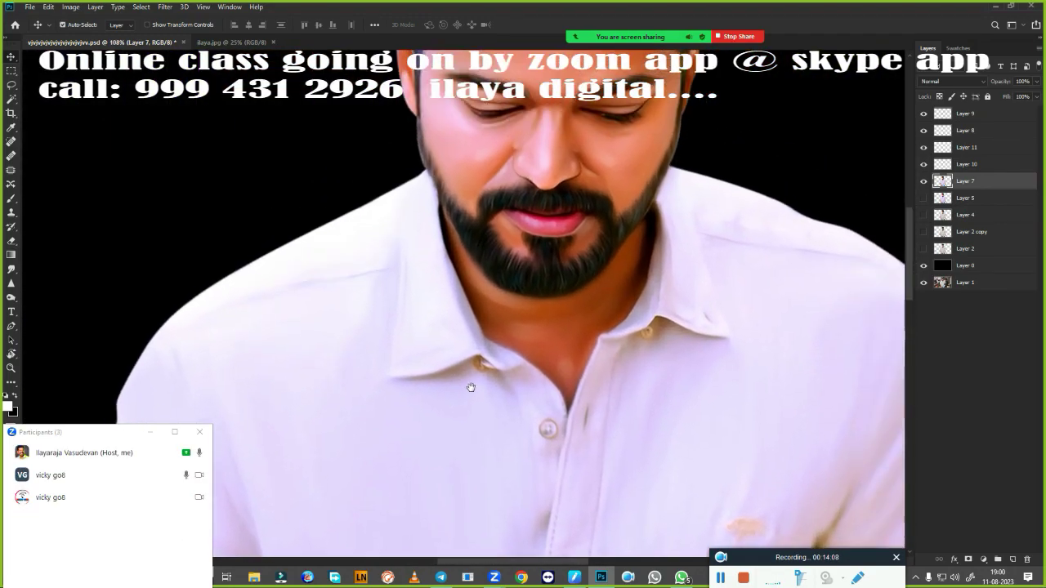
{"action": "left_click", "coordinate": [1013, 559]}
- Set up a soft brush and sample a shading colour from the painting
{"action": "key", "text": "b"}
{"action": "right_click", "coordinate": [447, 428]}
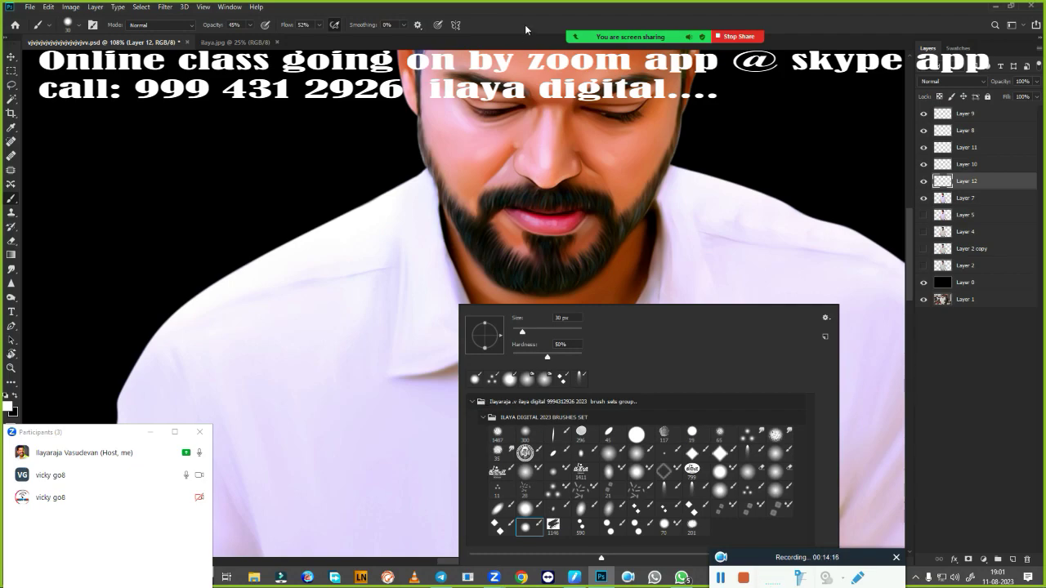
{"action": "key", "text": "Escape"}
{"action": "key", "text": "i"}
{"action": "left_click", "coordinate": [9, 406]}
{"action": "scroll", "coordinate": [665, 274], "scroll_direction": "up", "scroll_amount": 3}
{"action": "key", "text": "Return"}
{"action": "scroll", "coordinate": [498, 335], "scroll_direction": "down", "scroll_amount": 3}
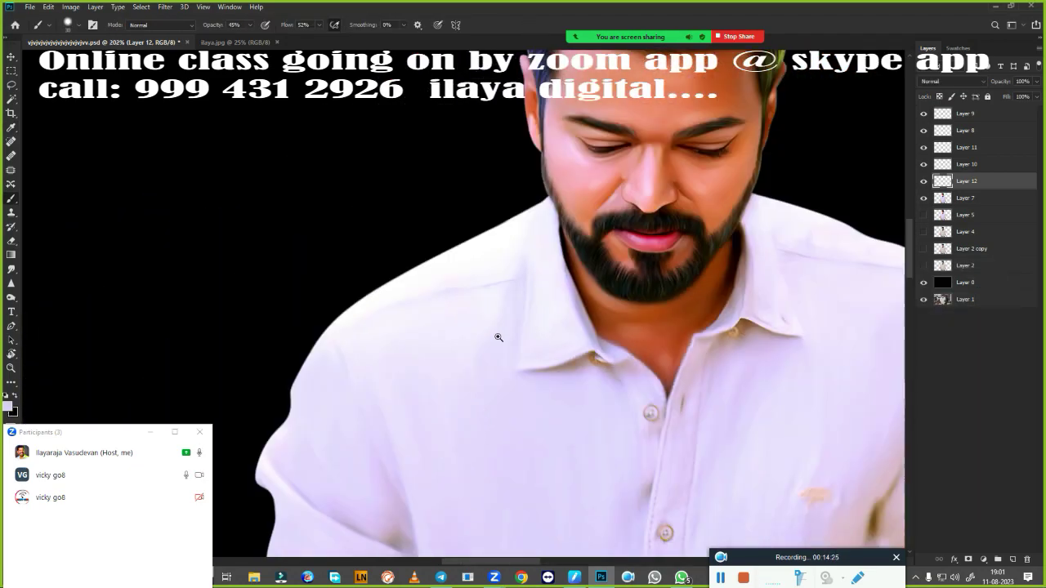
{"action": "scroll", "coordinate": [500, 428], "scroll_direction": "up", "scroll_amount": 1}
{"action": "scroll", "coordinate": [515, 374], "scroll_direction": "up", "scroll_amount": 2}
{"action": "key", "text": "b"}
- Paint soft shading along the collar and shoulder folds and smooth the finger creases
{"action": "left_click_drag", "start_coordinate": [424, 243], "coordinate": [413, 374]}
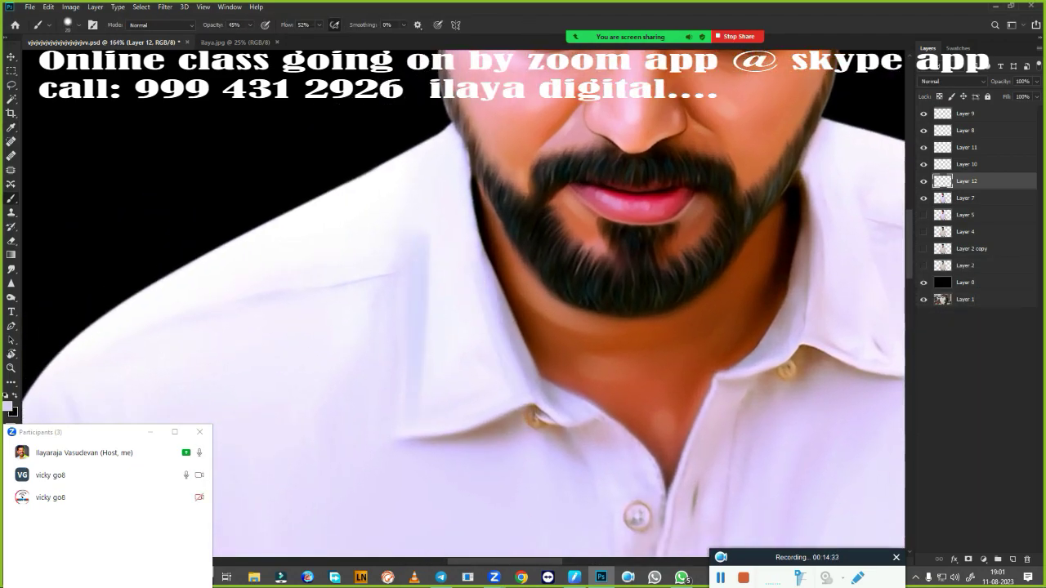
{"action": "left_click_drag", "start_coordinate": [372, 273], "coordinate": [139, 340]}
{"action": "left_click_drag", "start_coordinate": [176, 287], "coordinate": [470, 163]}
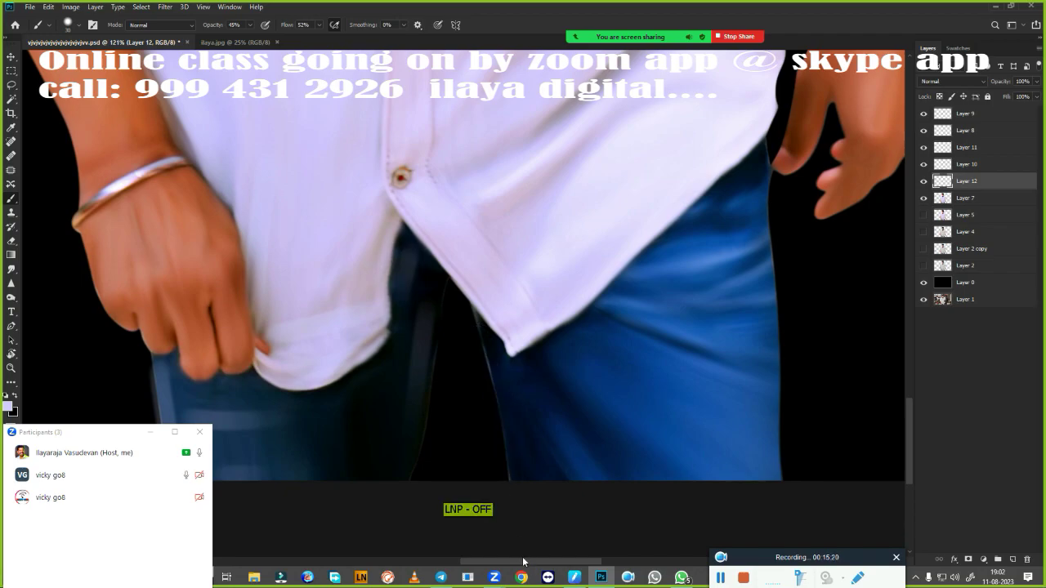
{"action": "left_click", "coordinate": [573, 572]}
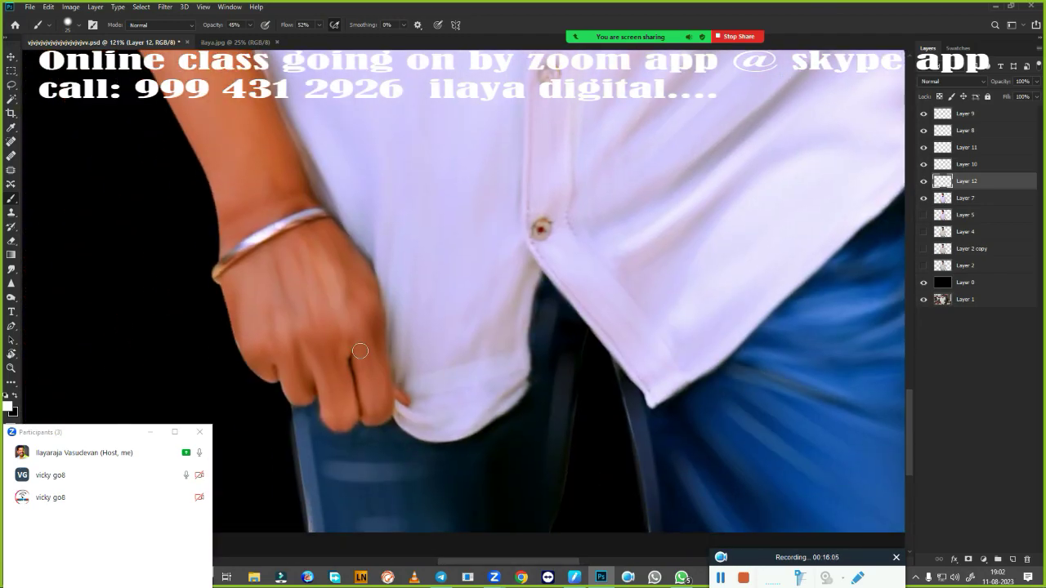
{"action": "left_click_drag", "start_coordinate": [359, 351], "coordinate": [294, 367]}
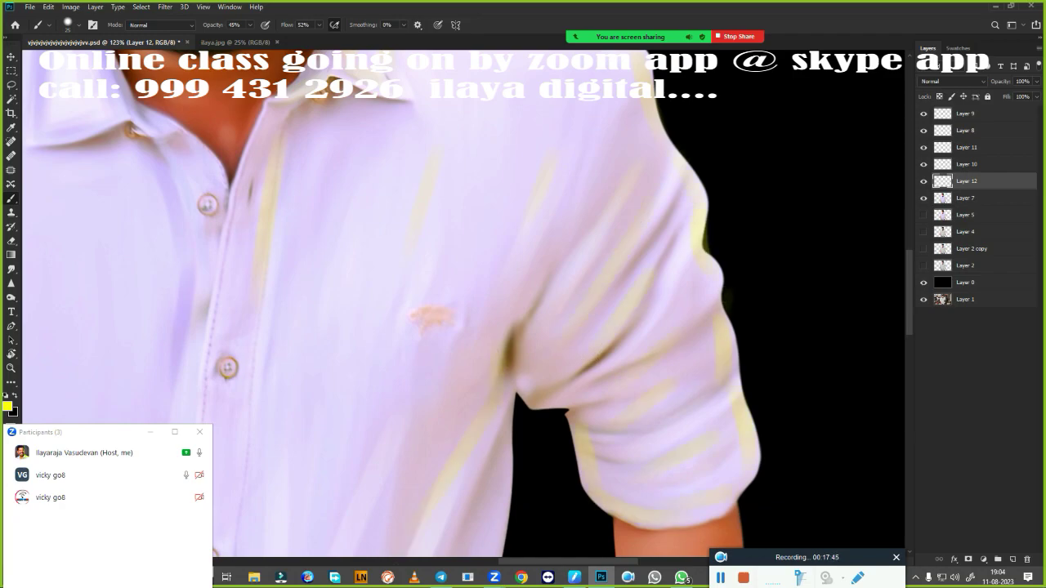
{"action": "scroll", "coordinate": [633, 374], "scroll_direction": "down", "scroll_amount": 3}
{"action": "scroll", "coordinate": [632, 373], "scroll_direction": "down", "scroll_amount": 3}
{"action": "scroll", "coordinate": [633, 373], "scroll_direction": "down", "scroll_amount": 3}
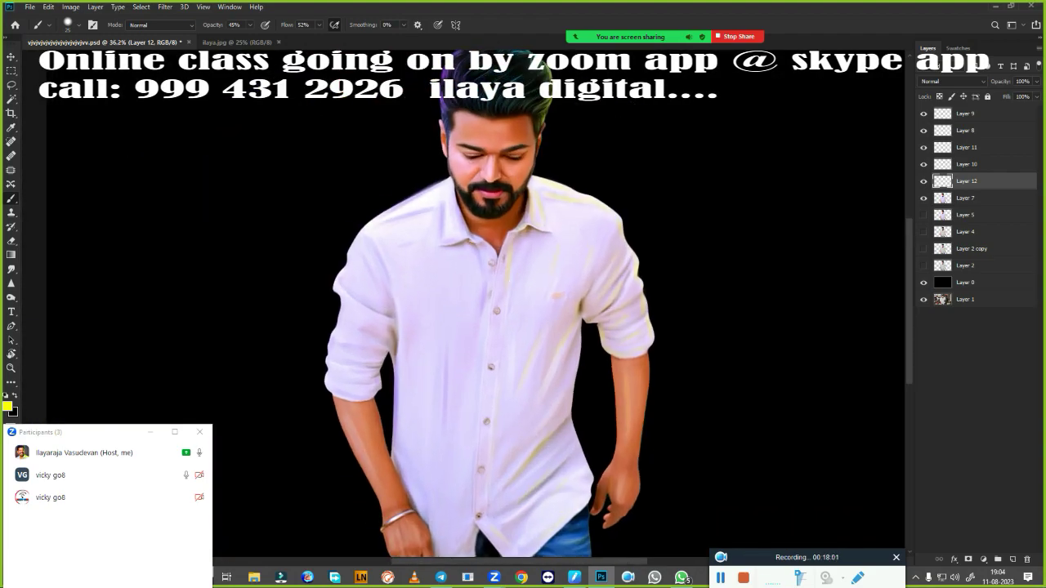
- Add a Color-mode layer and select both cheeks beside the nose, feathered 20 px
{"action": "left_click", "coordinate": [1013, 559]}
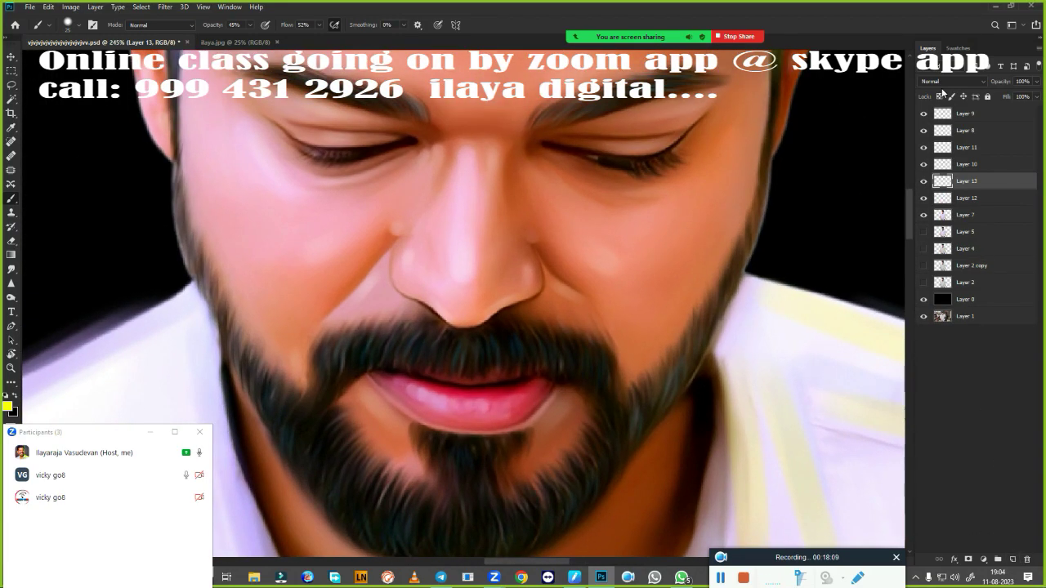
{"action": "left_click", "coordinate": [952, 81]}
{"action": "left_click", "coordinate": [942, 336]}
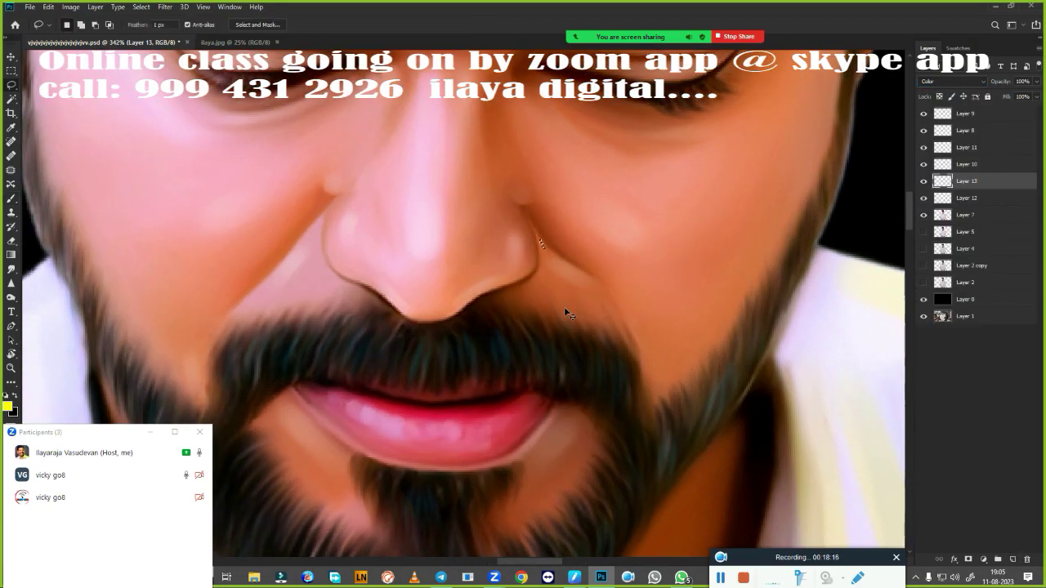
{"action": "left_click_drag", "start_coordinate": [537, 238], "coordinate": [535, 234]}
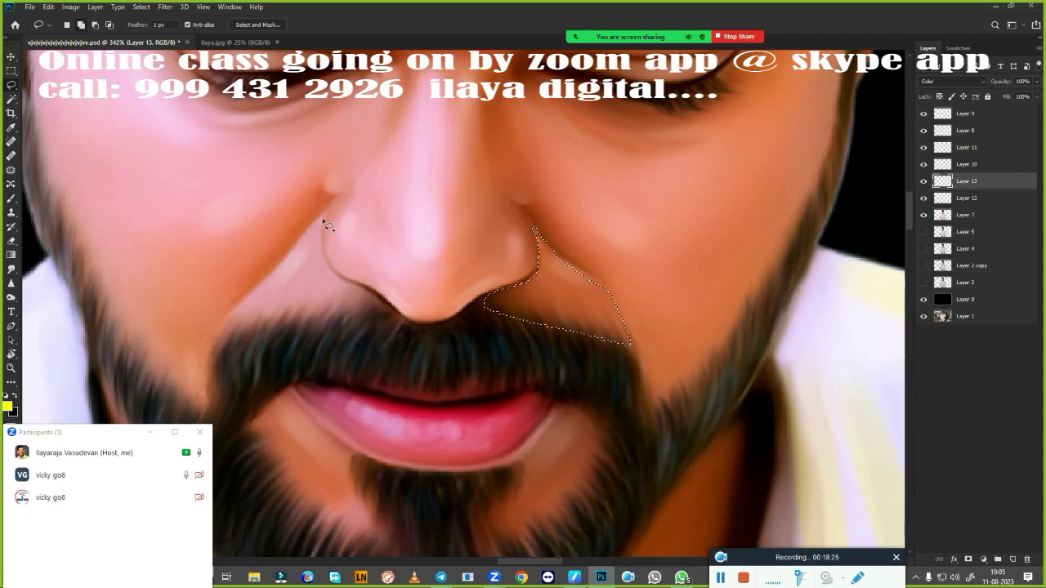
{"action": "left_click_drag", "start_coordinate": [326, 219], "coordinate": [327, 223]}
{"action": "key", "text": "shift+F6"}
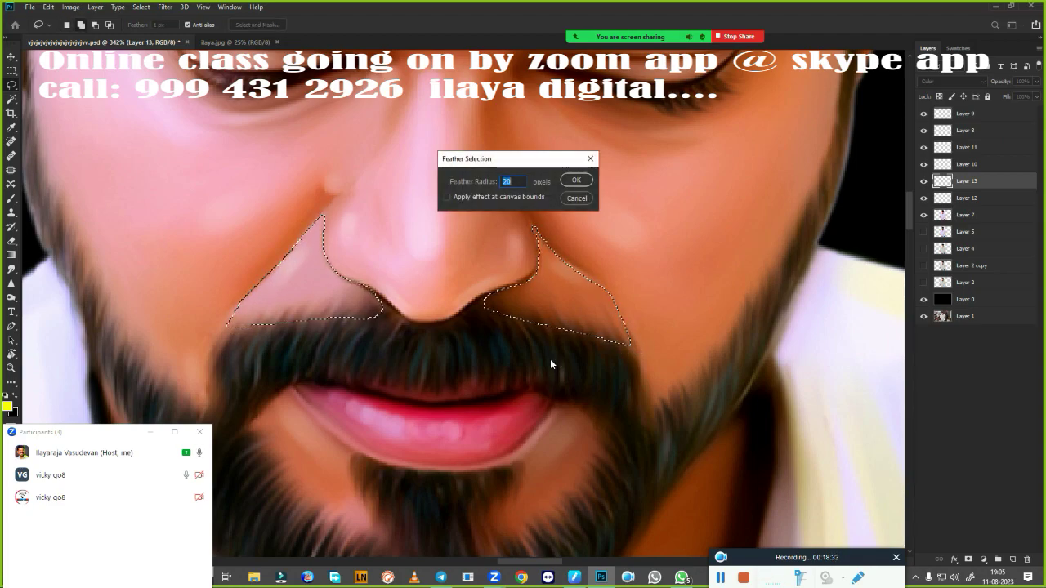
{"action": "key", "text": "Return"}
{"action": "key", "text": "ctrl+x"}
{"action": "left_click", "coordinate": [510, 215]}
{"action": "key", "text": "shift+F6"}
{"action": "key", "text": "Return"}
- Paint the cheek selections light blue with the brush at 19% opacity
{"action": "key", "text": "b"}
{"action": "right_click", "coordinate": [502, 300]}
{"action": "left_click", "coordinate": [7, 407]}
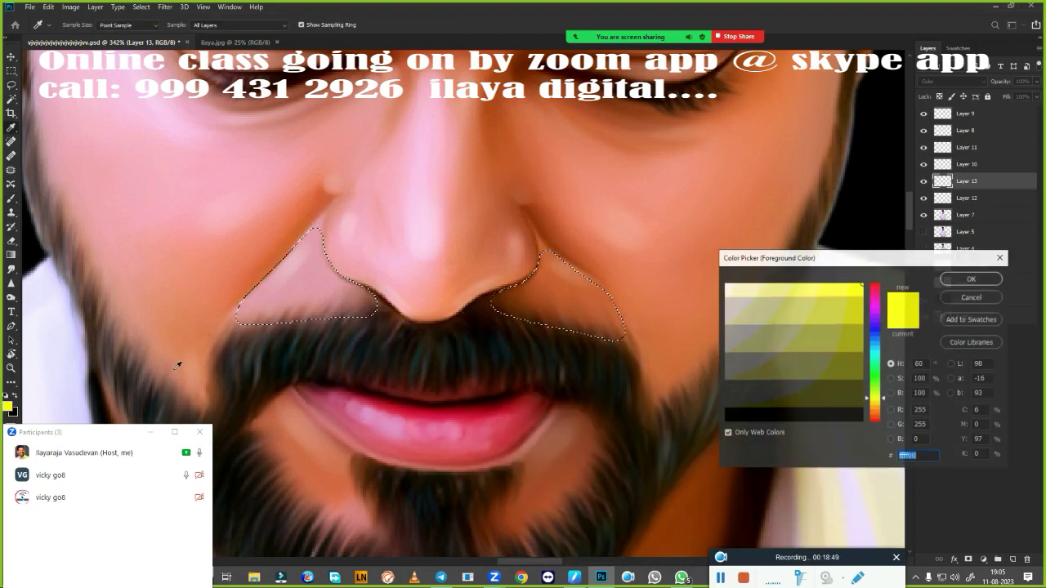
{"action": "left_click_drag", "start_coordinate": [874, 399], "coordinate": [880, 346]}
{"action": "left_click", "coordinate": [972, 278]}
{"action": "scroll", "coordinate": [611, 350], "scroll_direction": "down", "scroll_amount": 3}
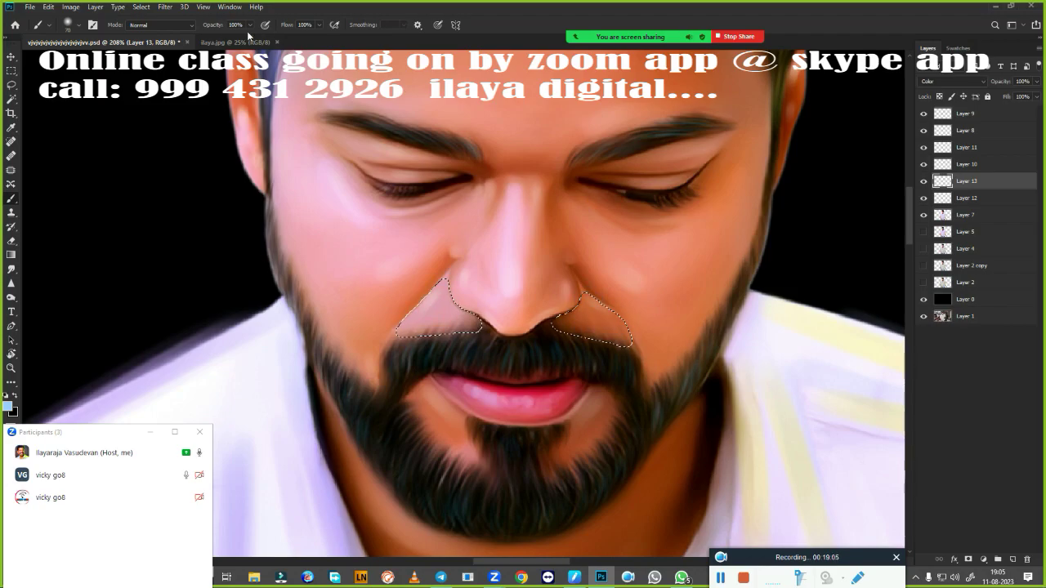
{"action": "key", "text": "Return"}
{"action": "scroll", "coordinate": [566, 418], "scroll_direction": "down", "scroll_amount": 2}
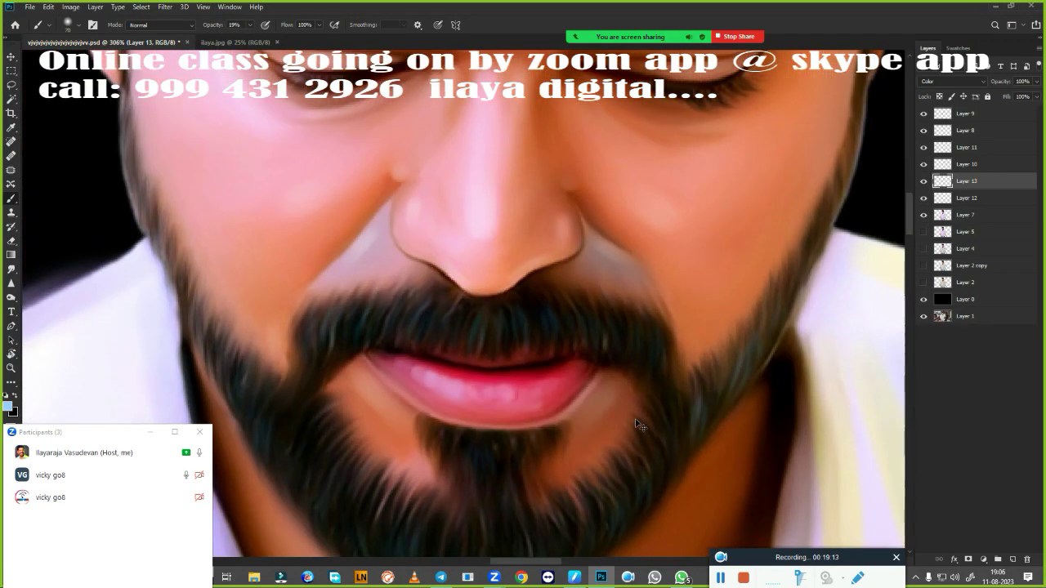
{"action": "scroll", "coordinate": [613, 413], "scroll_direction": "down", "scroll_amount": 1}
- Try a hue shift on the cheek tint, revert it, and erase parts of the tint
{"action": "key", "text": "ctrl+u"}
{"action": "mouse_move", "coordinate": [828, 145]}
{"action": "left_mouse_down"}
{"action": "mouse_move", "coordinate": [795, 148]}
{"action": "mouse_move", "coordinate": [827, 146]}
{"action": "left_mouse_up"}
{"action": "key", "text": "Escape"}
{"action": "scroll", "coordinate": [758, 319], "scroll_direction": "up", "scroll_amount": 2}
{"action": "scroll", "coordinate": [757, 319], "scroll_direction": "down", "scroll_amount": 1}
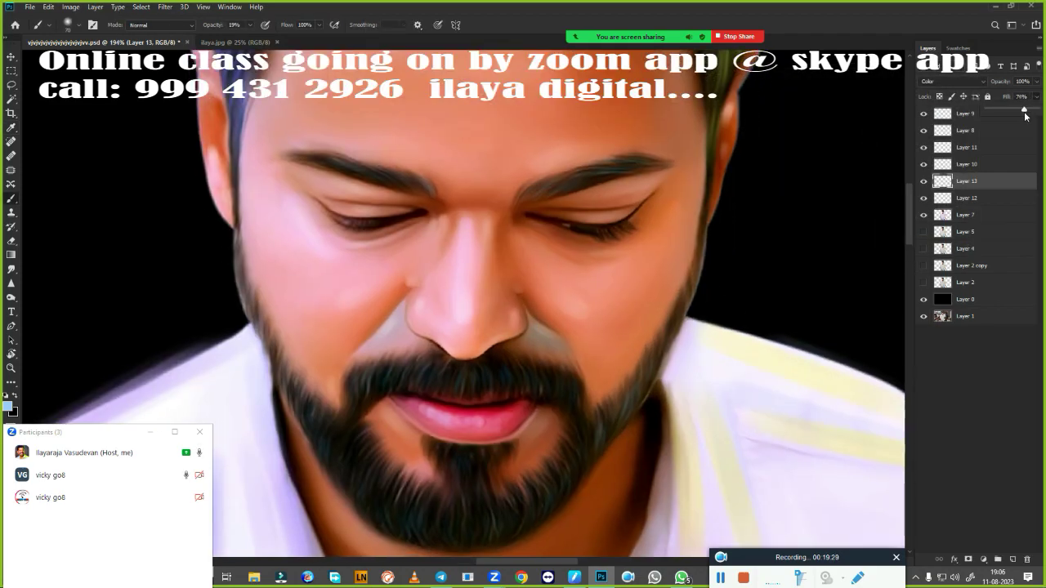
{"action": "key", "text": "e"}
{"action": "scroll", "coordinate": [528, 381], "scroll_direction": "down", "scroll_amount": 2}
- Brush pink with a 70 px soft brush along the figure's left face, neck and shoulder, then deselect
{"action": "scroll", "coordinate": [527, 381], "scroll_direction": "up", "scroll_amount": 2}
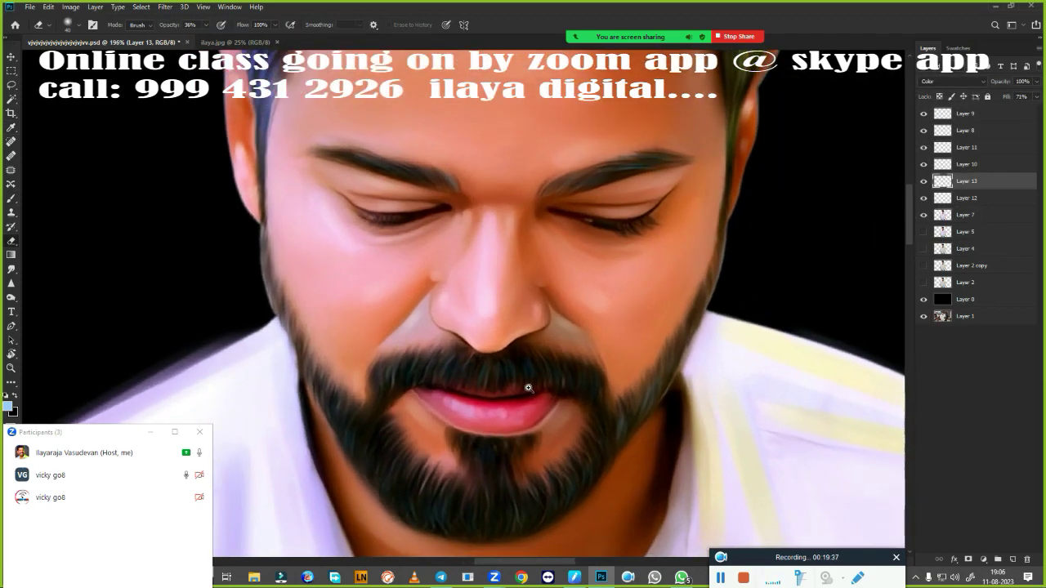
{"action": "right_click", "coordinate": [601, 490]}
{"action": "key", "text": "b"}
{"action": "right_click", "coordinate": [650, 313]}
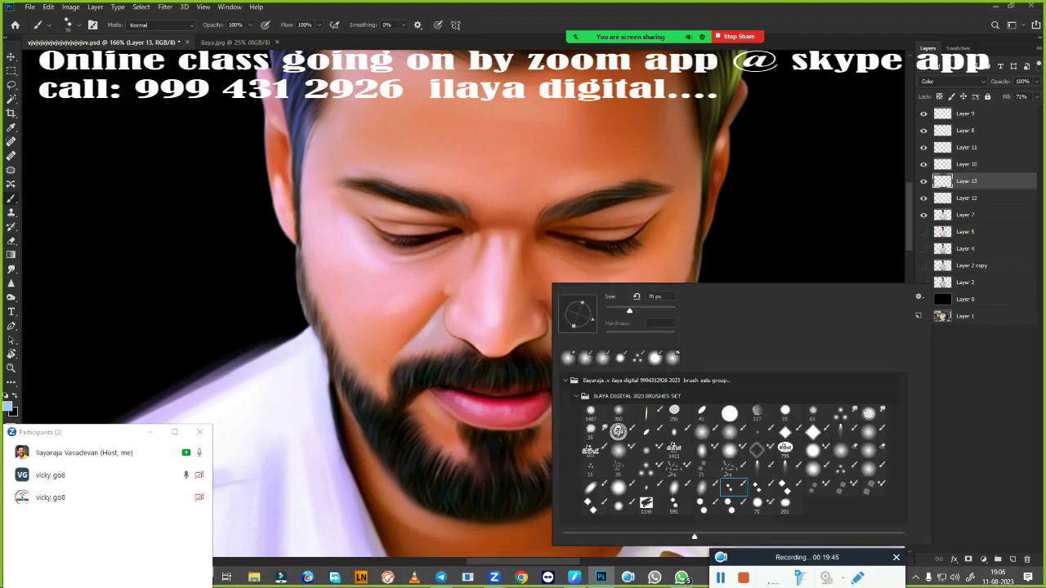
{"action": "key", "text": "Escape"}
{"action": "left_click", "coordinate": [944, 215], "text": "ctrl"}
{"action": "left_click", "coordinate": [8, 406]}
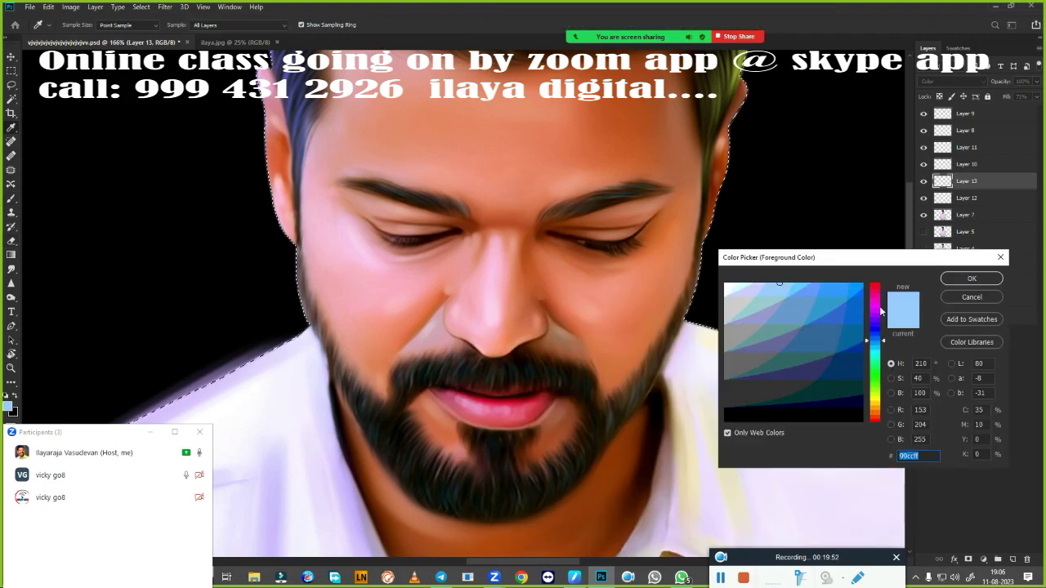
{"action": "left_click", "coordinate": [918, 290]}
{"action": "scroll", "coordinate": [646, 307], "scroll_direction": "down", "scroll_amount": 3}
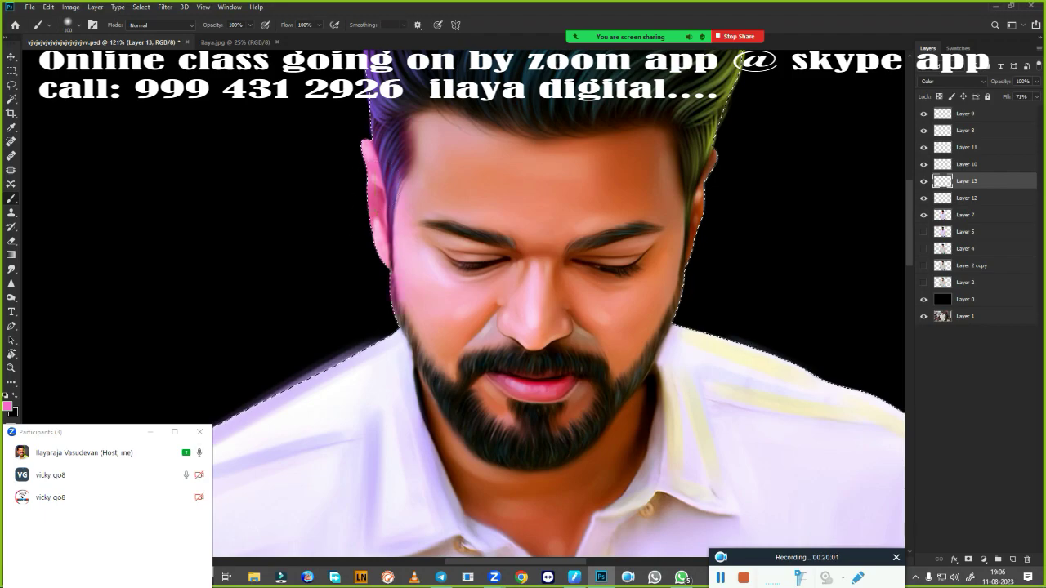
{"action": "scroll", "coordinate": [539, 238], "scroll_direction": "down", "scroll_amount": 2}
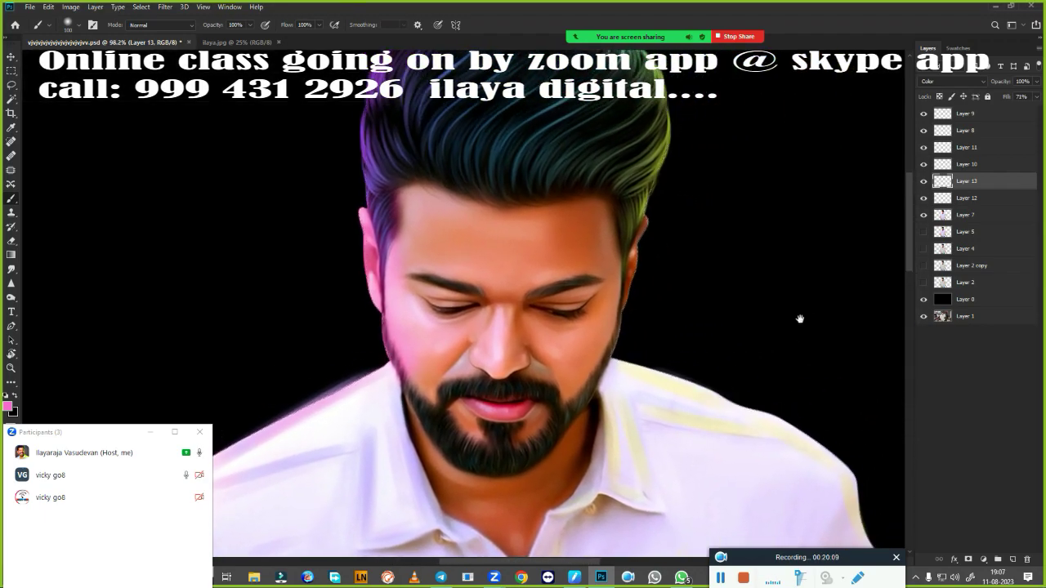
{"action": "key", "text": "ctrl+d"}
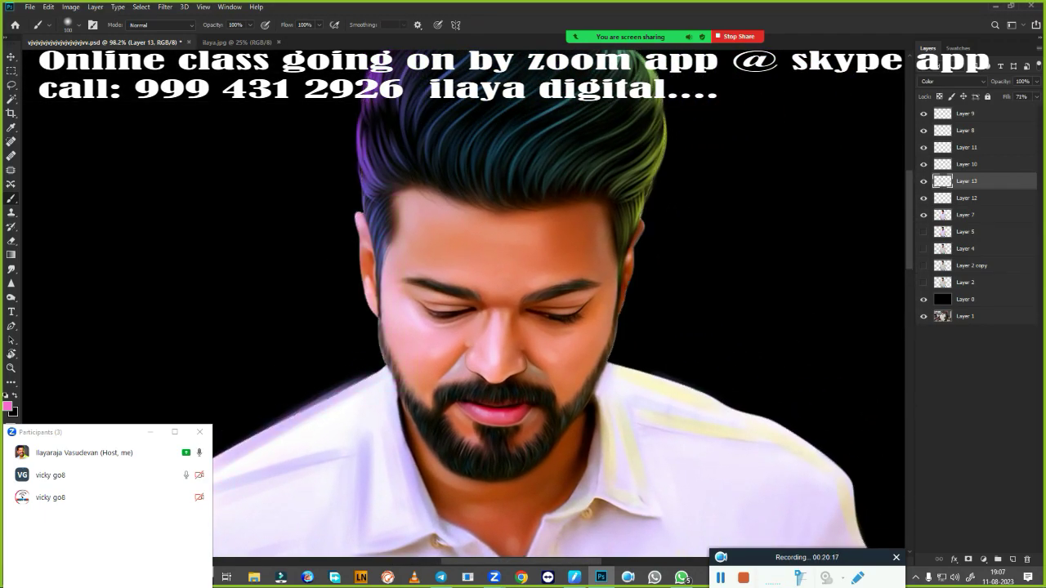
- Add an Overlay layer and set up a 150 px pale yellow brush at 30% opacity
{"action": "left_click", "coordinate": [1013, 560]}
{"action": "left_click", "coordinate": [952, 81]}
{"action": "left_click", "coordinate": [952, 182]}
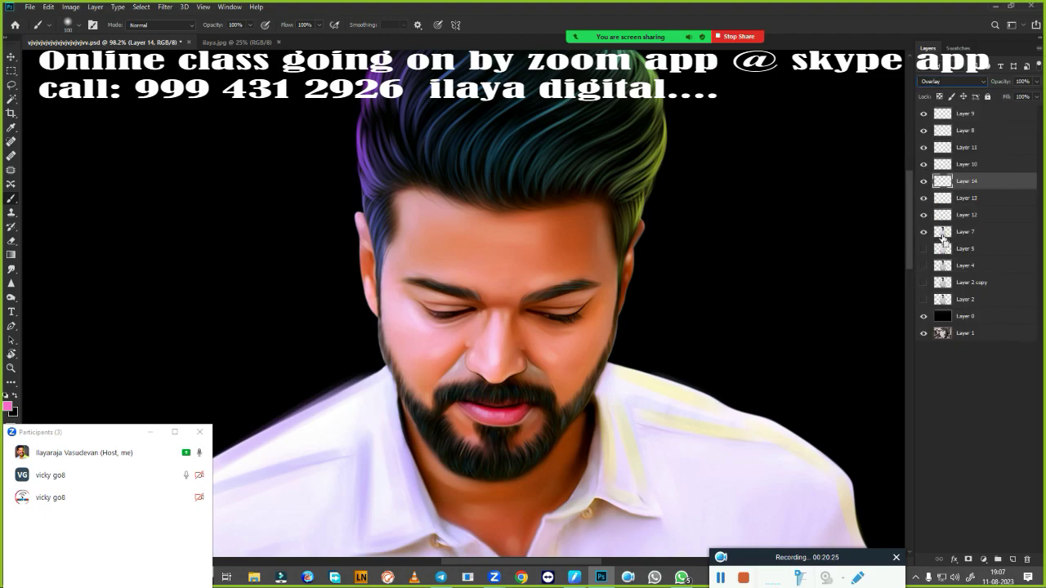
{"action": "left_click", "coordinate": [942, 232], "text": "ctrl"}
{"action": "left_click", "coordinate": [215, 38]}
{"action": "scroll", "coordinate": [393, 178], "scroll_direction": "down", "scroll_amount": 2}
{"action": "key", "text": "bracketright"}
{"action": "key", "text": "bracketright"}
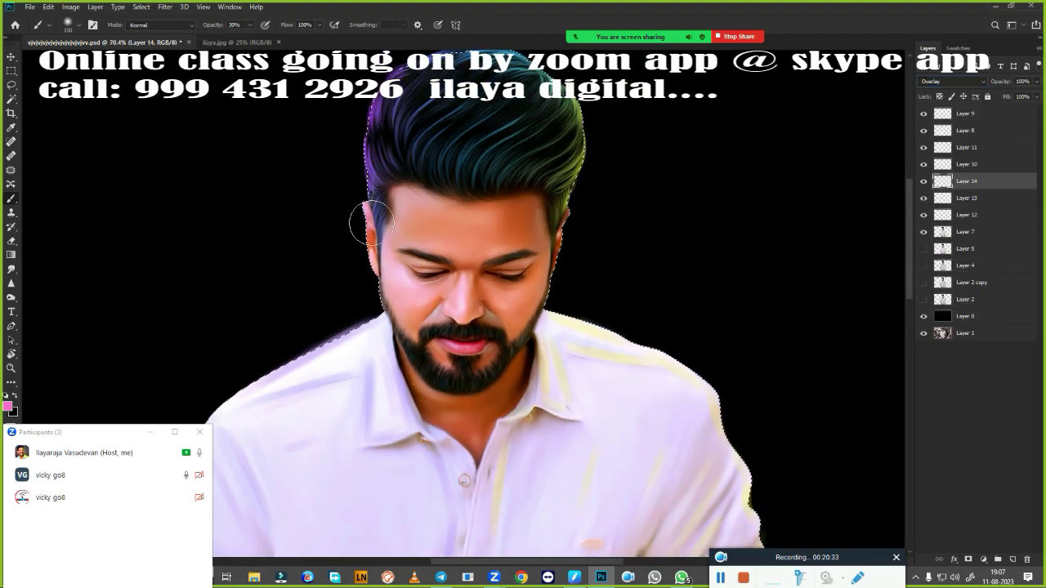
{"action": "left_click", "coordinate": [8, 405]}
{"action": "left_click", "coordinate": [875, 399]}
{"action": "left_click", "coordinate": [854, 291]}
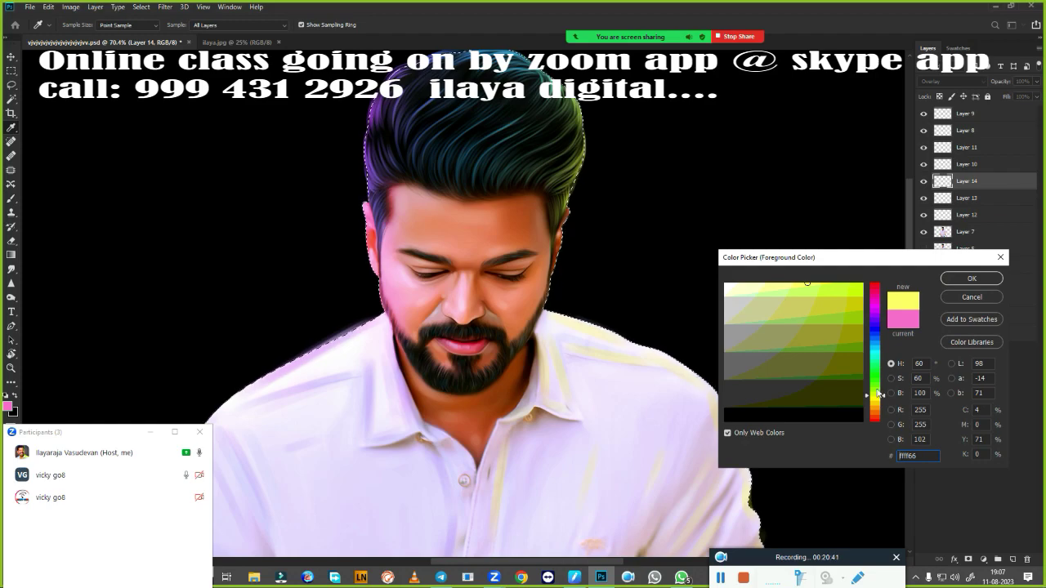
{"action": "left_click", "coordinate": [969, 280]}
- Paint a pale yellow rim glow on the right shoulder, save, and make Layer 11 active
{"action": "key", "text": "bracketright"}
{"action": "key", "text": "bracketright"}
{"action": "scroll", "coordinate": [759, 338], "scroll_direction": "down", "scroll_amount": 3}
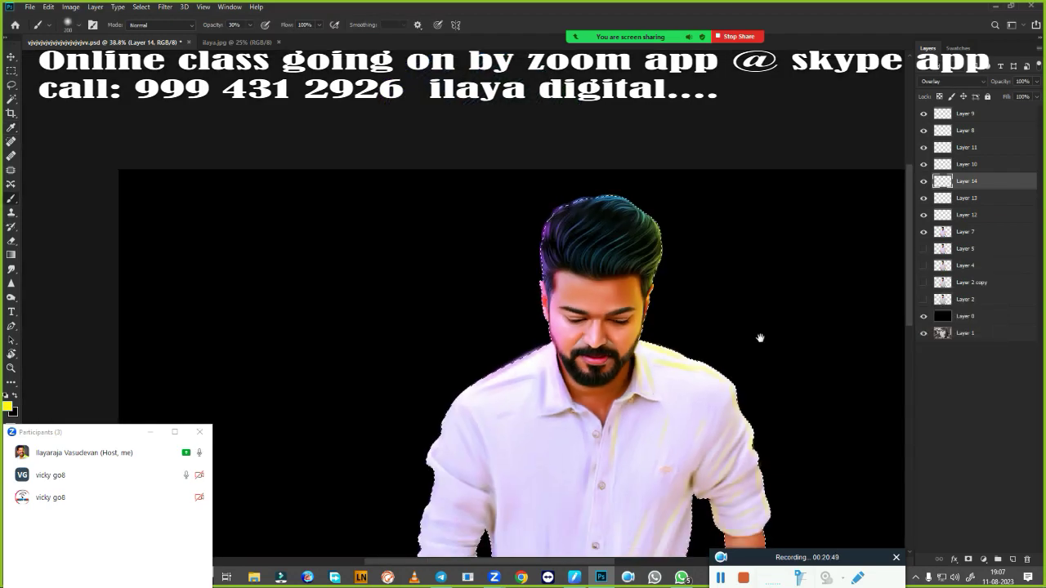
{"action": "scroll", "coordinate": [759, 338], "scroll_direction": "up", "scroll_amount": 2}
{"action": "scroll", "coordinate": [681, 346], "scroll_direction": "down", "scroll_amount": 2}
{"action": "key", "text": "ctrl+s"}
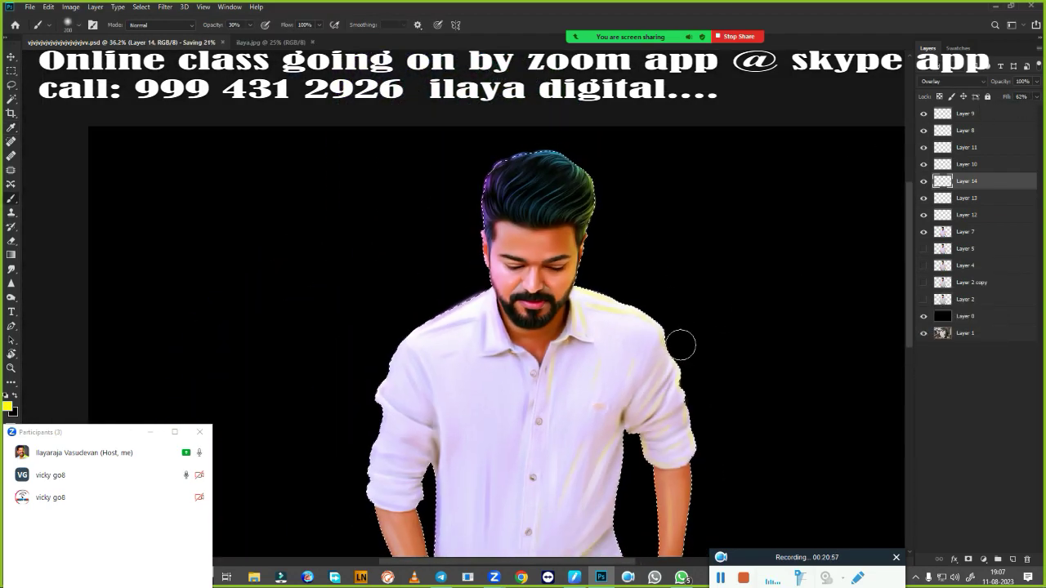
{"action": "scroll", "coordinate": [653, 292], "scroll_direction": "up", "scroll_amount": 5}
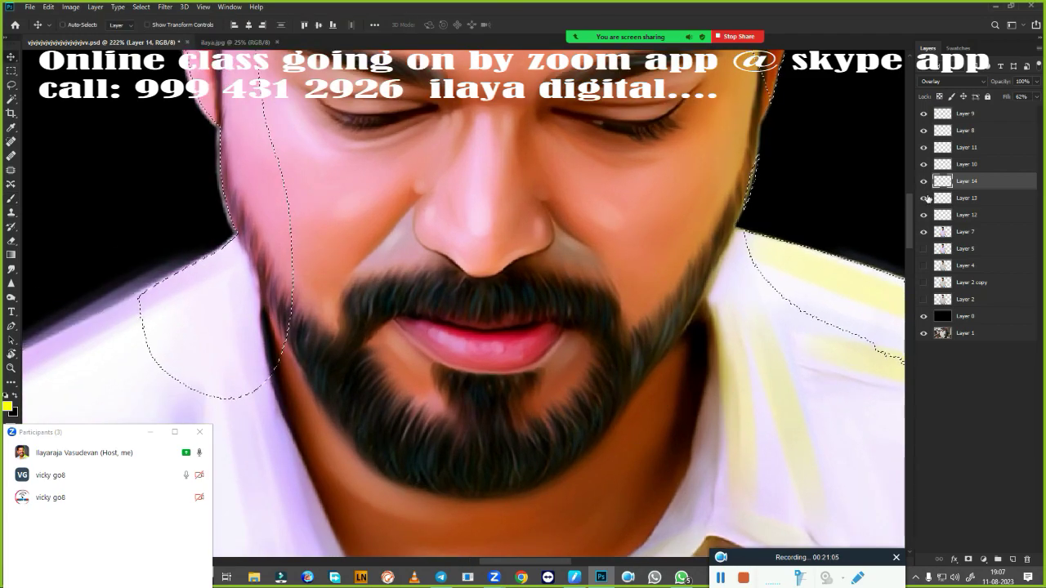
{"action": "left_click", "coordinate": [977, 155]}
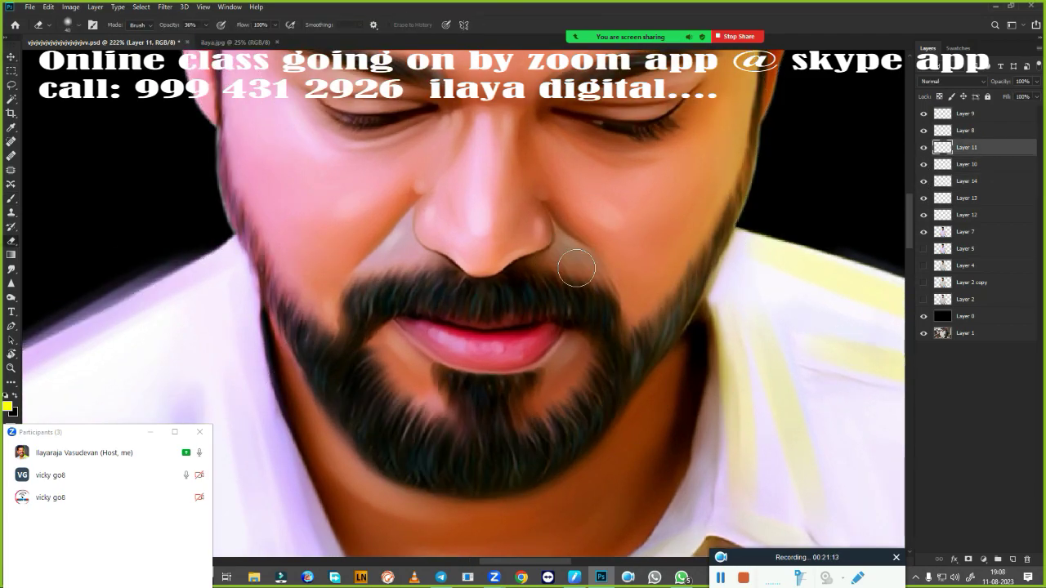
{"action": "scroll", "coordinate": [377, 275], "scroll_direction": "down", "scroll_amount": 5}
{"action": "scroll", "coordinate": [376, 276], "scroll_direction": "down", "scroll_amount": 2}
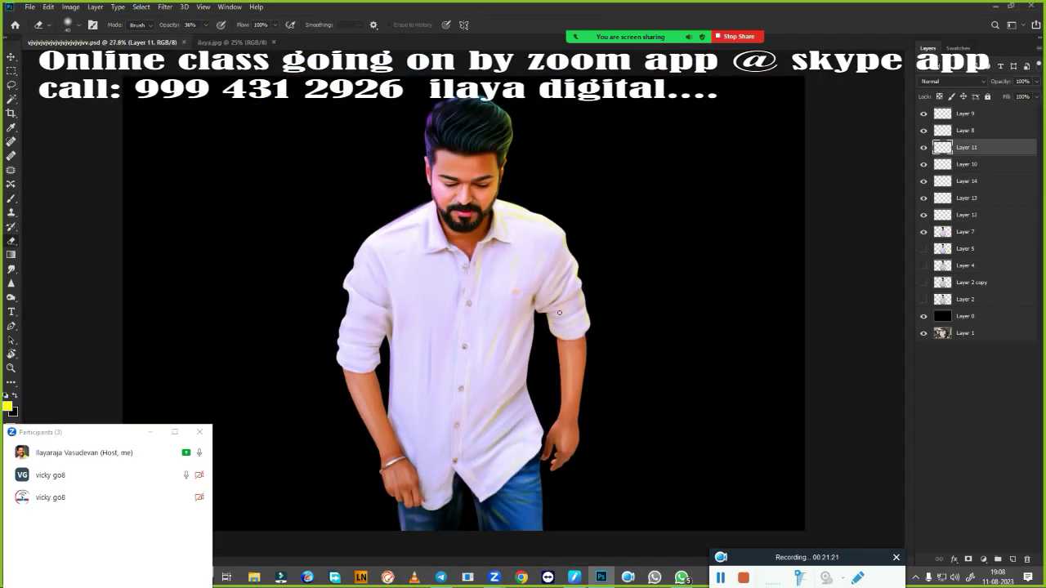
- Drag the ilaya.jpg painting into the portrait and stretch it over the canvas
{"action": "key", "text": "ctrl+Tab"}
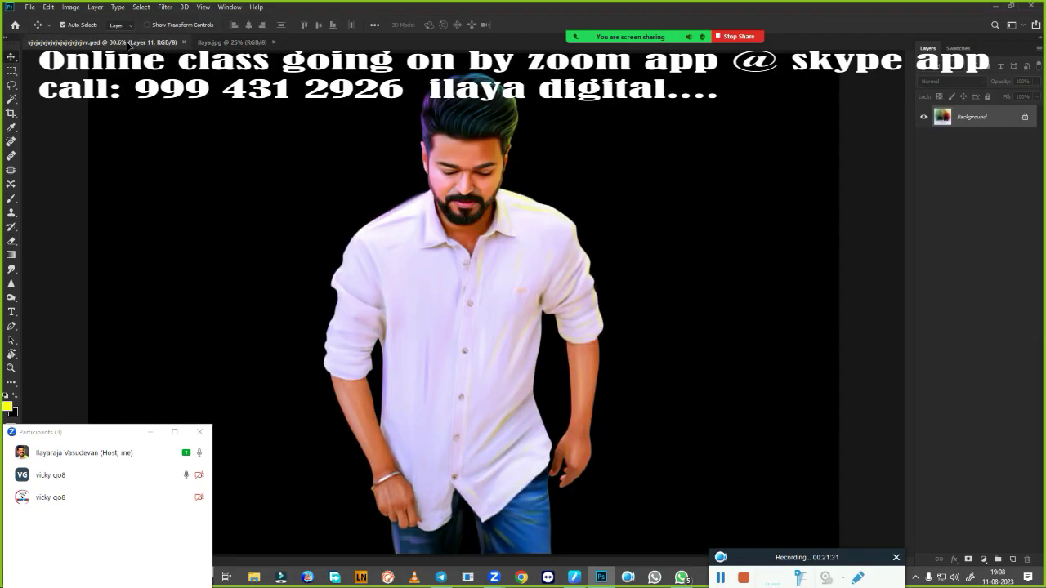
{"action": "left_click_drag", "start_coordinate": [384, 179], "coordinate": [462, 247]}
{"action": "key", "text": "ctrl+minus"}
{"action": "key", "text": "ctrl+t"}
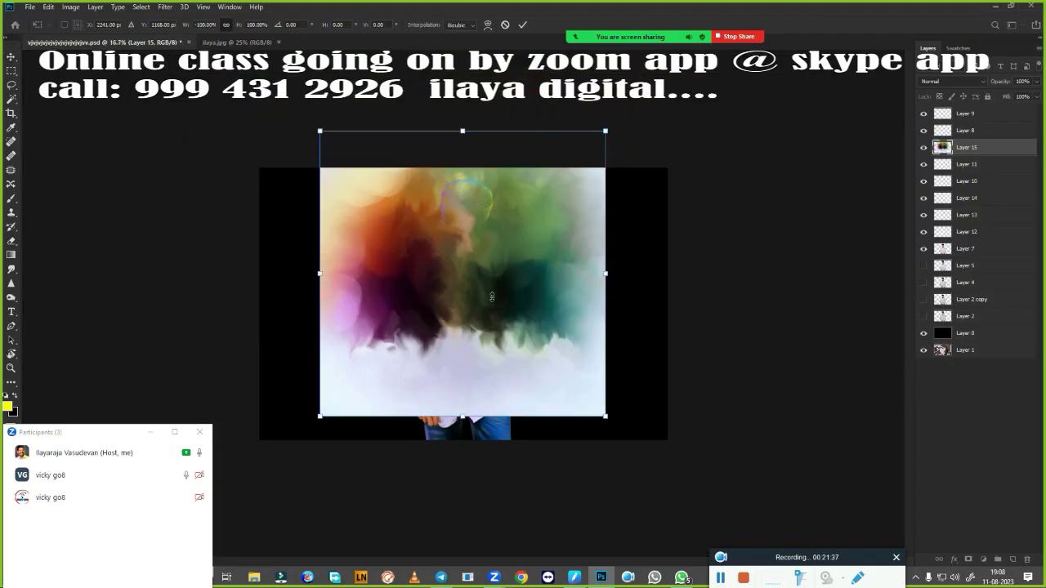
{"action": "left_click_drag", "start_coordinate": [492, 296], "coordinate": [429, 306]}
{"action": "left_click_drag", "start_coordinate": [547, 287], "coordinate": [678, 287]}
{"action": "left_click_drag", "start_coordinate": [464, 431], "coordinate": [463, 522]}
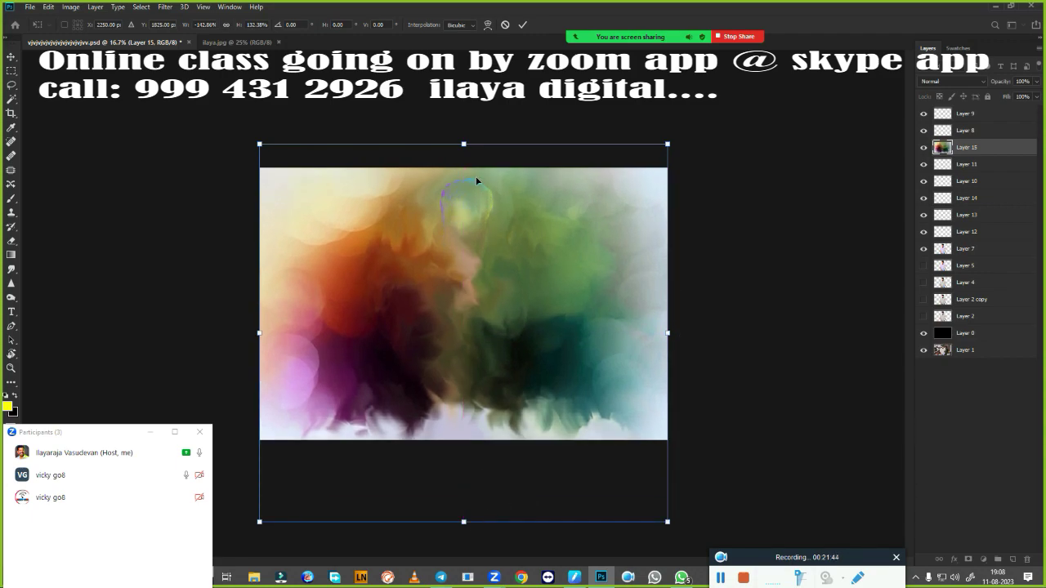
{"action": "left_click_drag", "start_coordinate": [463, 144], "coordinate": [464, 112]}
- Flip and rotate the placed painting with the transform options
{"action": "right_click", "coordinate": [607, 345]}
{"action": "left_click", "coordinate": [638, 481]}
{"action": "right_click", "coordinate": [639, 286]}
{"action": "left_click", "coordinate": [670, 430]}
{"action": "right_click", "coordinate": [653, 381]}
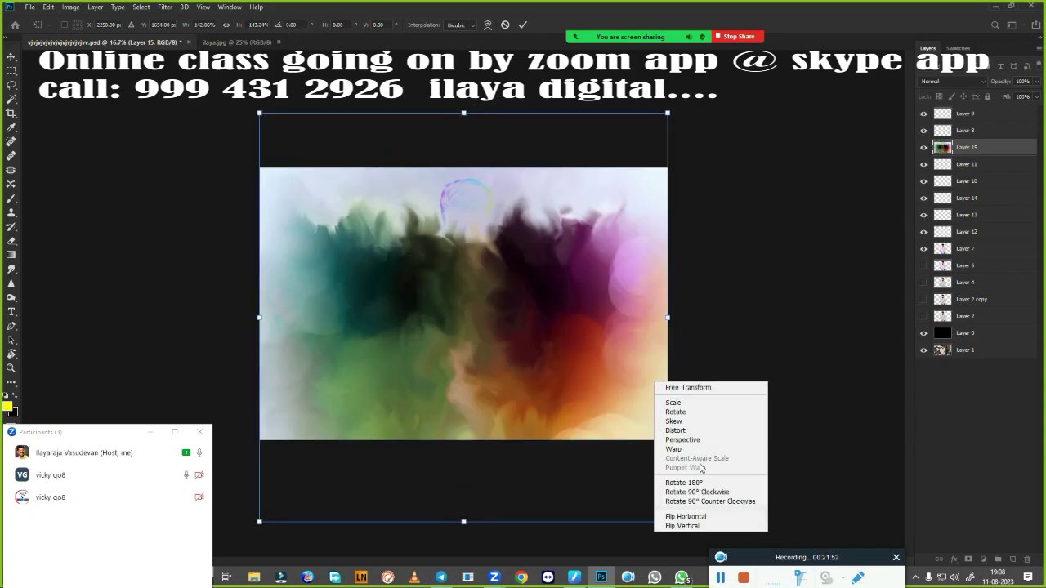
{"action": "left_click", "coordinate": [698, 492]}
{"action": "right_click", "coordinate": [619, 390]}
{"action": "left_click", "coordinate": [670, 491]}
{"action": "right_click", "coordinate": [642, 415]}
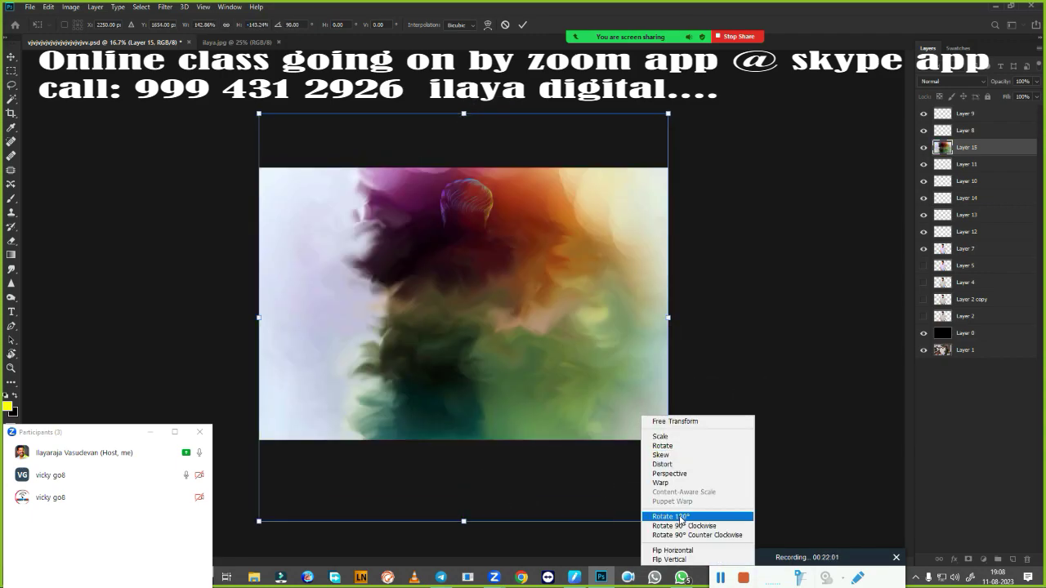
{"action": "left_click", "coordinate": [662, 335]}
- Widen the painting across the canvas, commit it, and send it below the figure
{"action": "left_click_drag", "start_coordinate": [259, 317], "coordinate": [90, 317]}
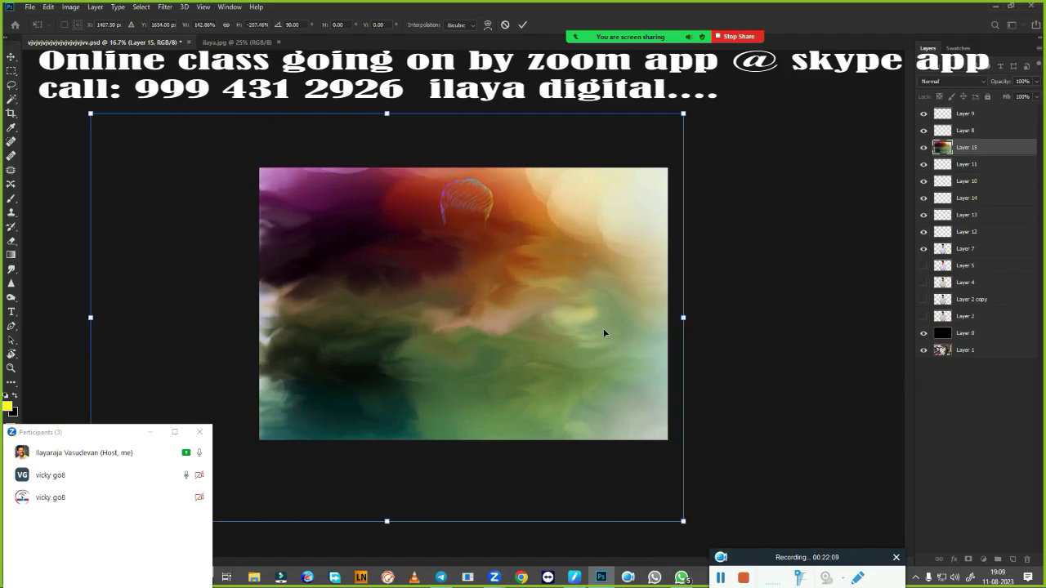
{"action": "left_click_drag", "start_coordinate": [668, 317], "coordinate": [774, 317]}
{"action": "key", "text": "Return"}
{"action": "key", "text": "ctrl+bracketleft"}
{"action": "key", "text": "ctrl+bracketleft"}
{"action": "key", "text": "ctrl+bracketleft"}
{"action": "key", "text": "ctrl+bracketleft"}
{"action": "key", "text": "ctrl+bracketleft"}
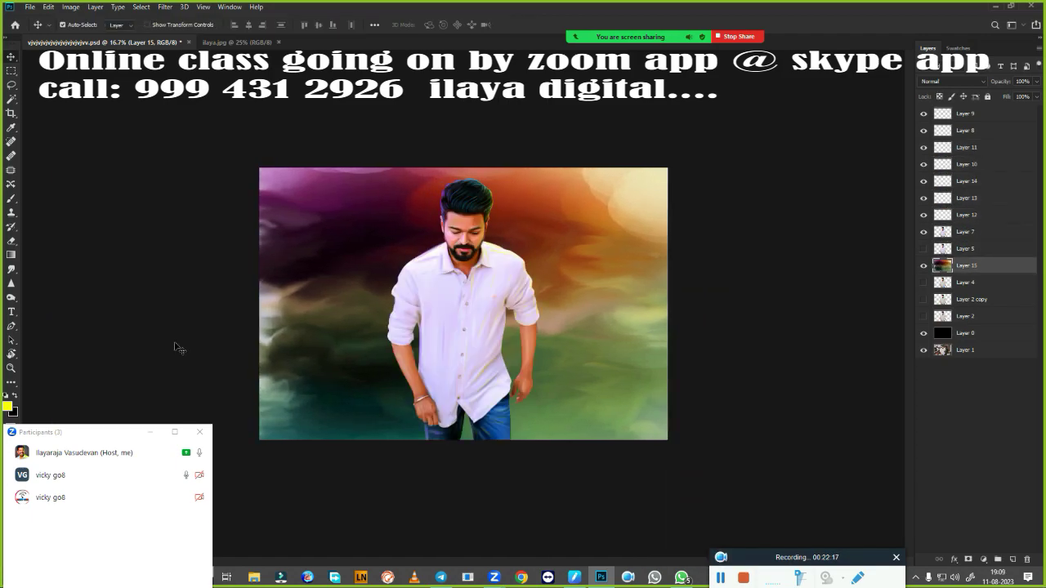
{"action": "key", "text": "ctrl+bracketleft"}
{"action": "key", "text": "ctrl+bracketleft"}
{"action": "key", "text": "ctrl+bracketleft"}
- Delete the black Layer 0 and group the painting layers into Group 1
{"action": "left_click", "coordinate": [966, 333]}
{"action": "key", "text": "Delete"}
{"action": "left_click", "coordinate": [972, 116]}
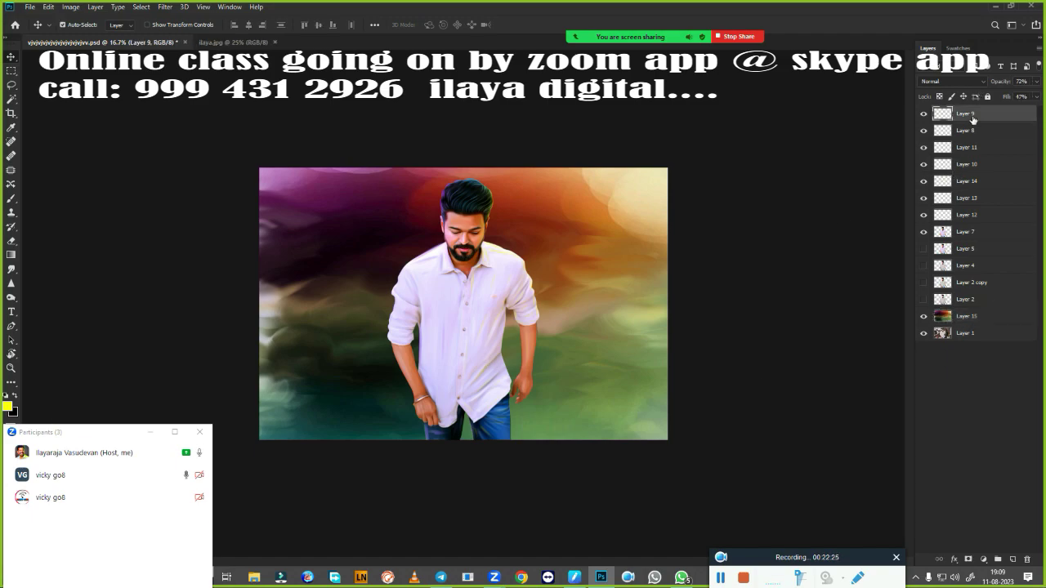
{"action": "left_click", "coordinate": [972, 282], "text": "shift"}
{"action": "key", "text": "ctrl+g"}
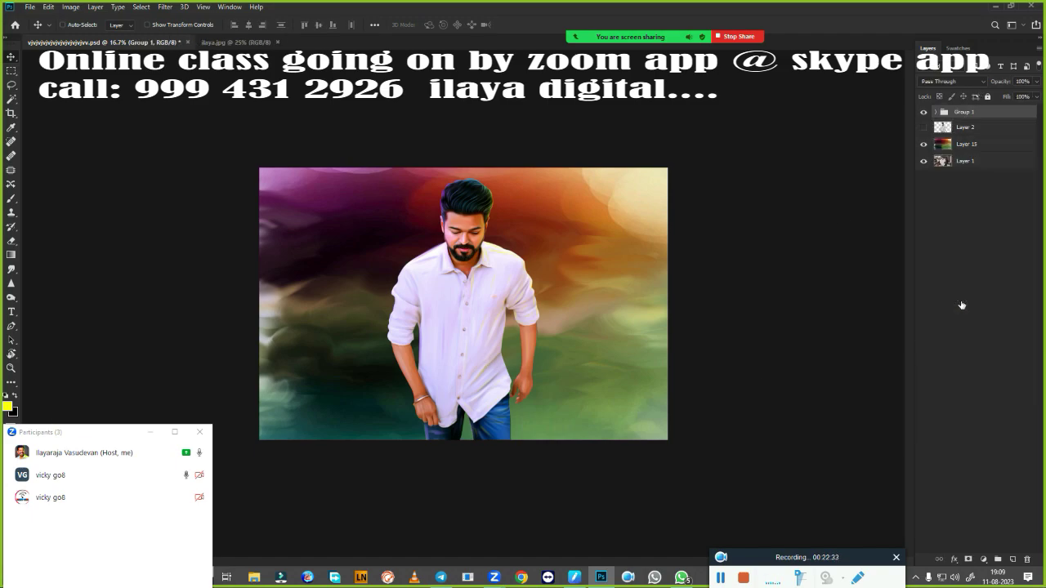
{"action": "left_click", "coordinate": [923, 145]}
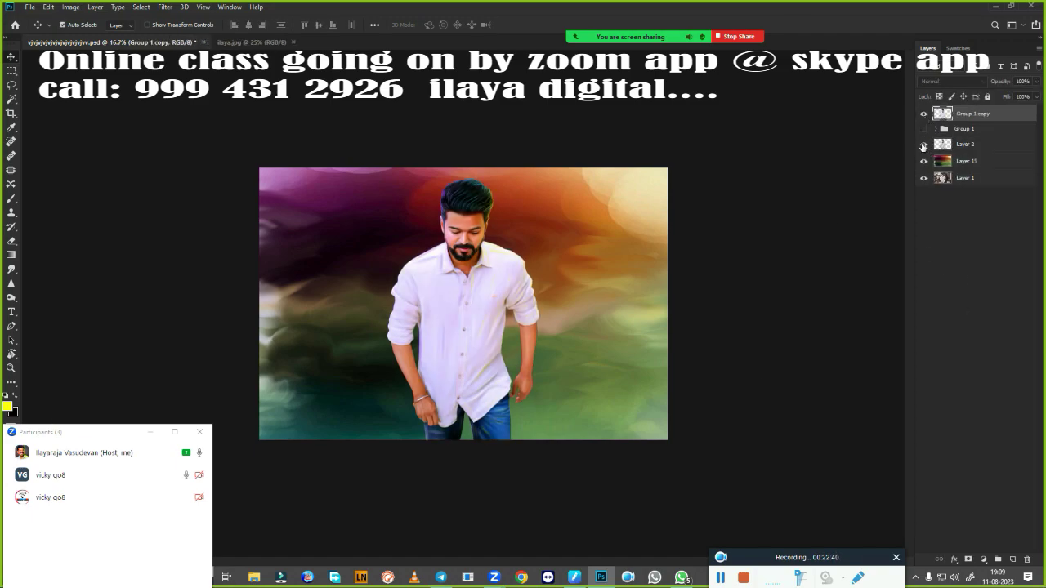
- Select the whole image and stroke it with a 150 px white border
{"action": "left_click_drag", "start_coordinate": [328, 537], "coordinate": [667, 440]}
{"action": "right_click", "coordinate": [524, 292]}
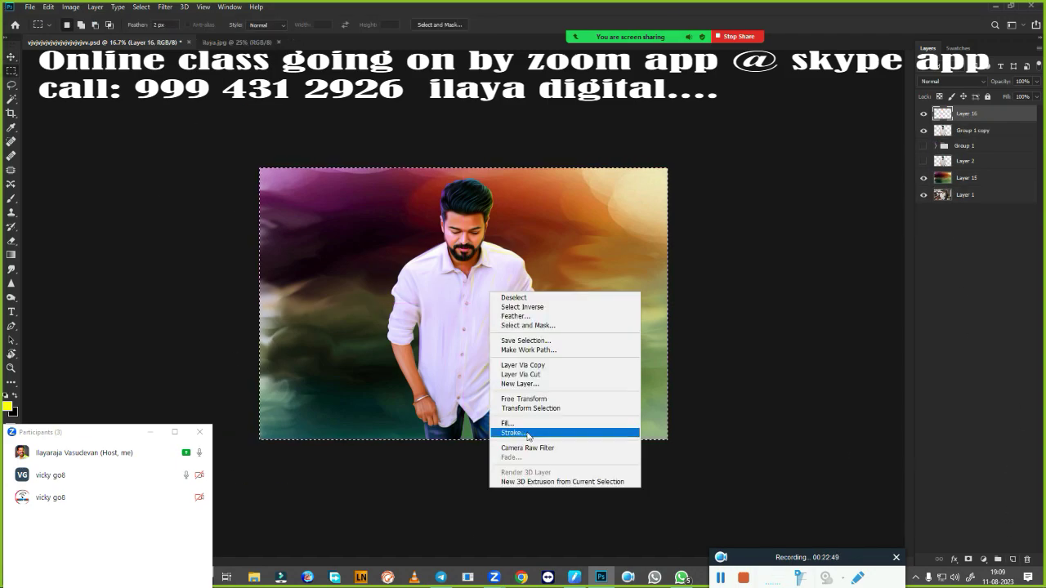
{"action": "left_click", "coordinate": [573, 430]}
{"action": "left_click", "coordinate": [483, 171]}
{"action": "left_click", "coordinate": [731, 279]}
{"action": "left_click", "coordinate": [971, 278]}
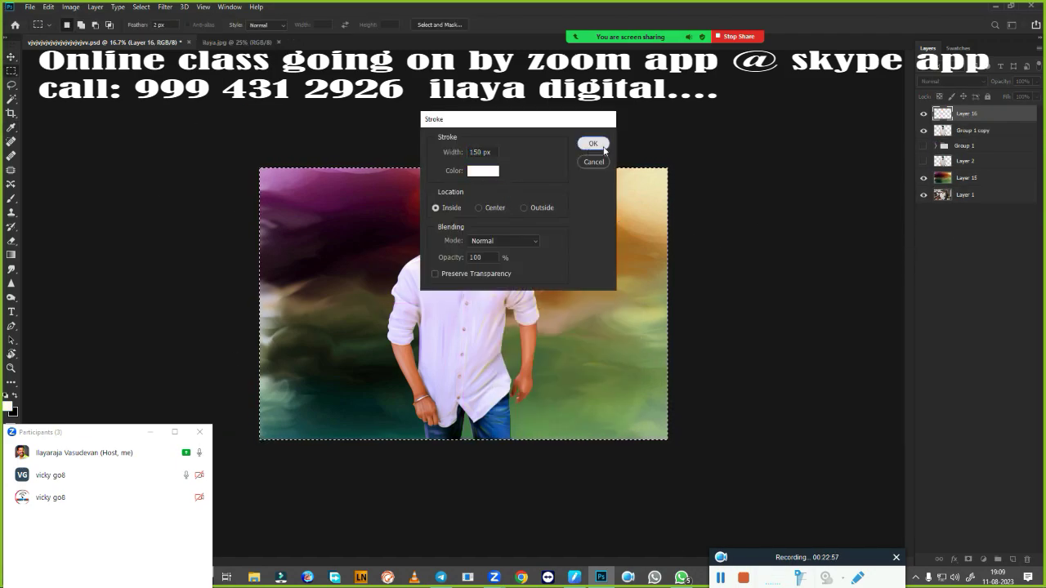
{"action": "left_click", "coordinate": [594, 143]}
- Shrink Group 1 copy, Layer 2 and Layer 1 to sit inside the white border
{"action": "left_click", "coordinate": [972, 130]}
{"action": "left_click", "coordinate": [965, 161], "text": "ctrl"}
{"action": "left_click", "coordinate": [966, 195], "text": "ctrl"}
{"action": "key", "text": "ctrl+t"}
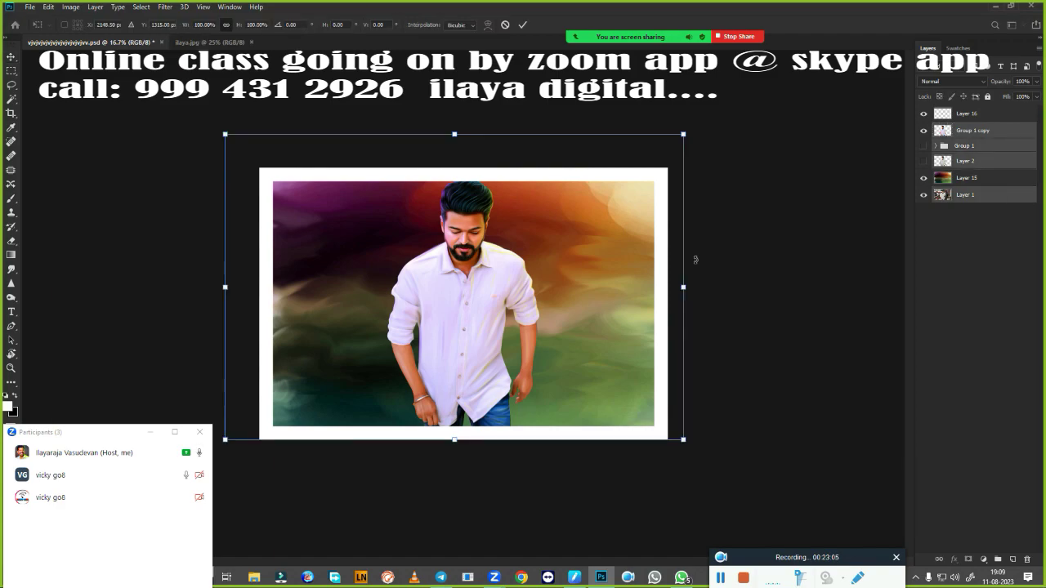
{"action": "left_click_drag", "start_coordinate": [646, 204], "coordinate": [629, 223]}
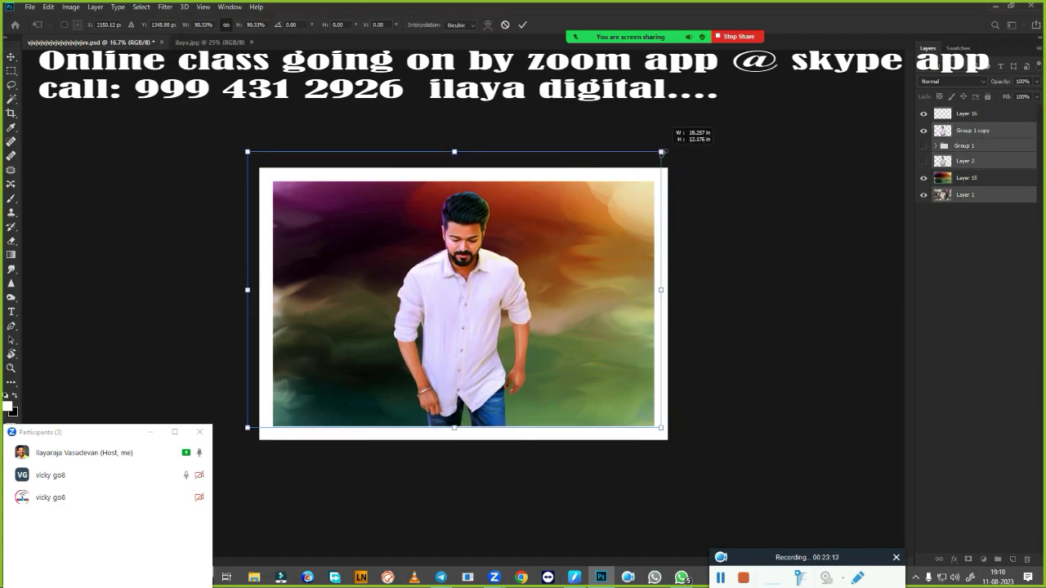
{"action": "key", "text": "Return"}
{"action": "key", "text": "ctrl+0"}
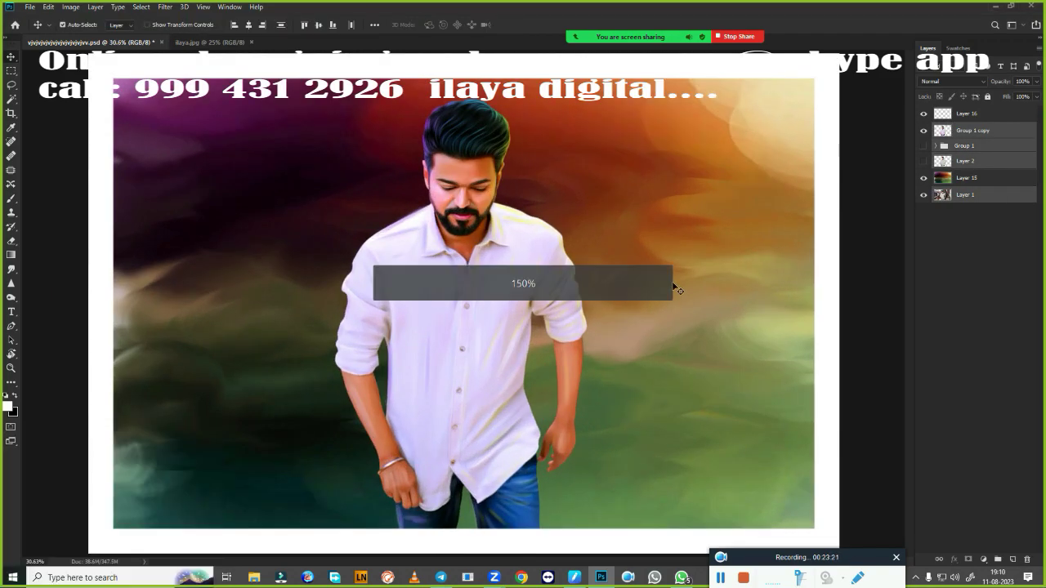
{"action": "left_click", "coordinate": [966, 114]}
{"action": "key", "text": "ctrl+t"}
{"action": "key", "text": "ctrl+minus"}
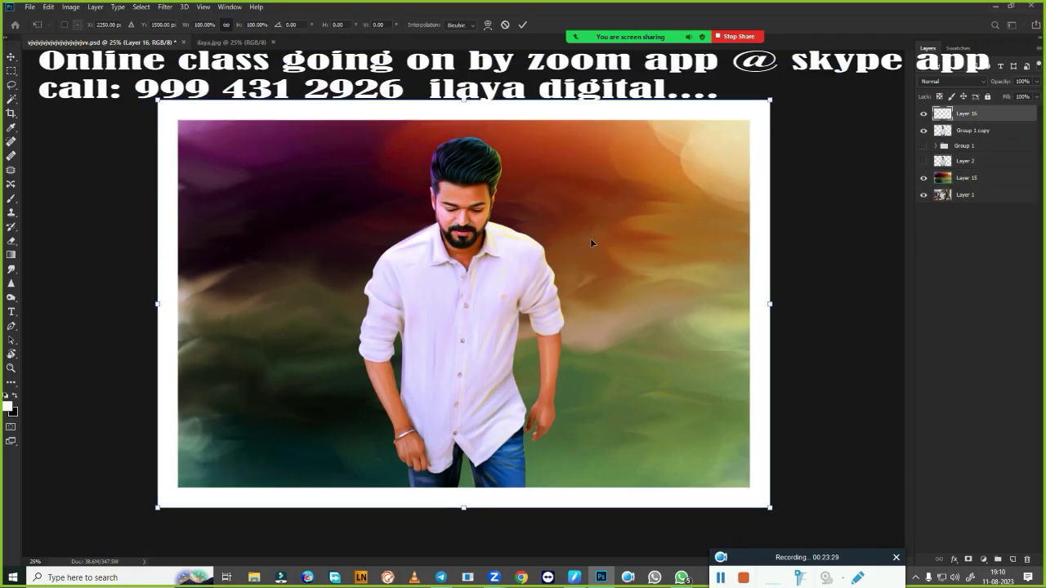
{"action": "key", "text": "Return"}
- Move the background copy above the figure and erase it away over the man
{"action": "key", "text": "ctrl+bracketright"}
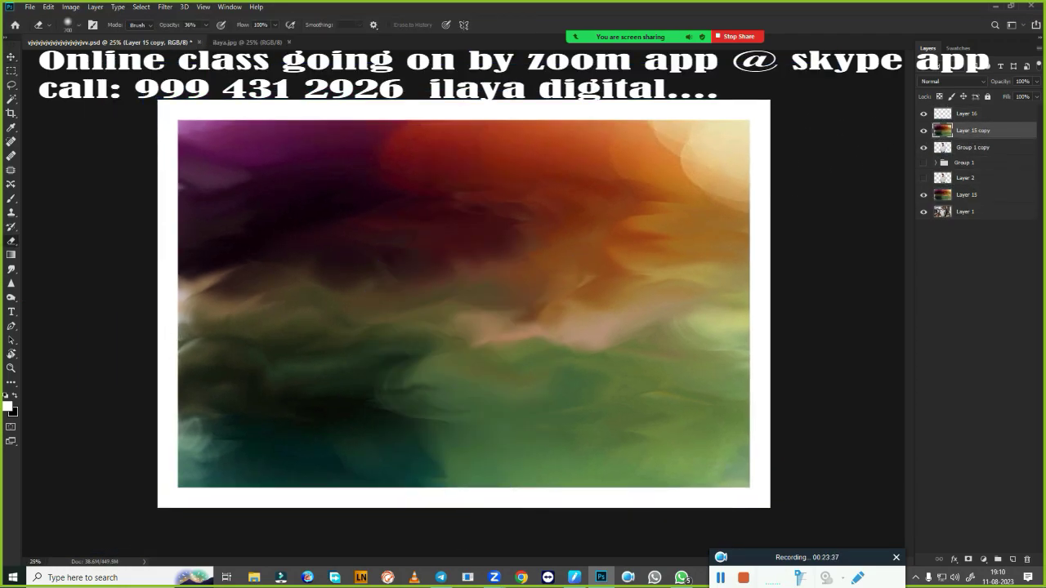
{"action": "key", "text": "bracketright"}
{"action": "key", "text": "bracketright"}
{"action": "key", "text": "bracketright"}
{"action": "left_click_drag", "start_coordinate": [444, 210], "coordinate": [393, 258]}
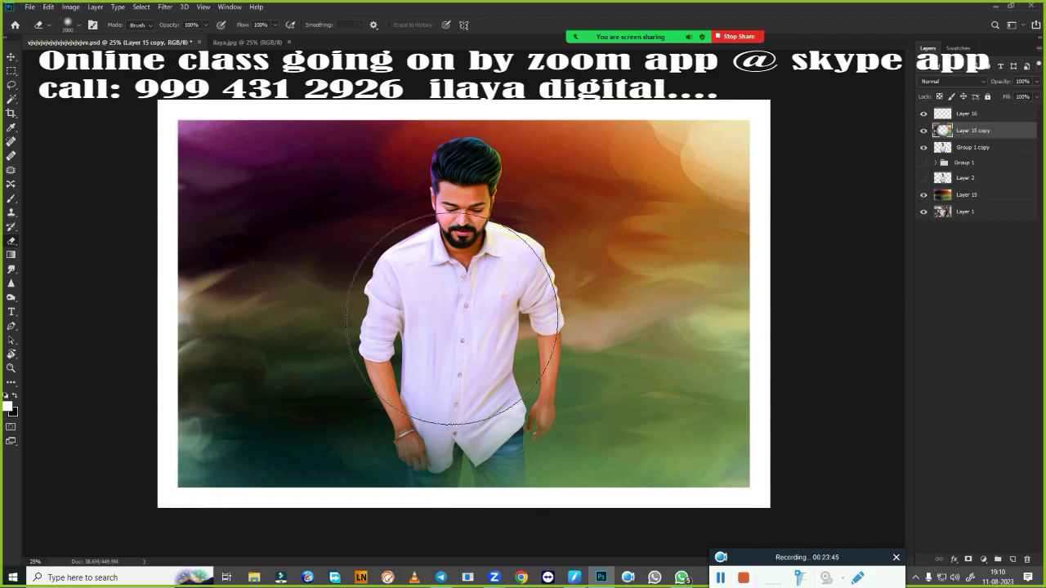
{"action": "left_click", "coordinate": [973, 147]}
{"action": "key", "text": "ctrl+u"}
{"action": "left_click_drag", "start_coordinate": [832, 204], "coordinate": [808, 206]}
{"action": "key", "text": "Escape"}
- Darken Layer 15 copy's lightness via Hue/Saturation and compare with Group 1 copy hidden
{"action": "left_click", "coordinate": [1029, 131]}
{"action": "key", "text": "ctrl+u"}
{"action": "left_click", "coordinate": [946, 91]}
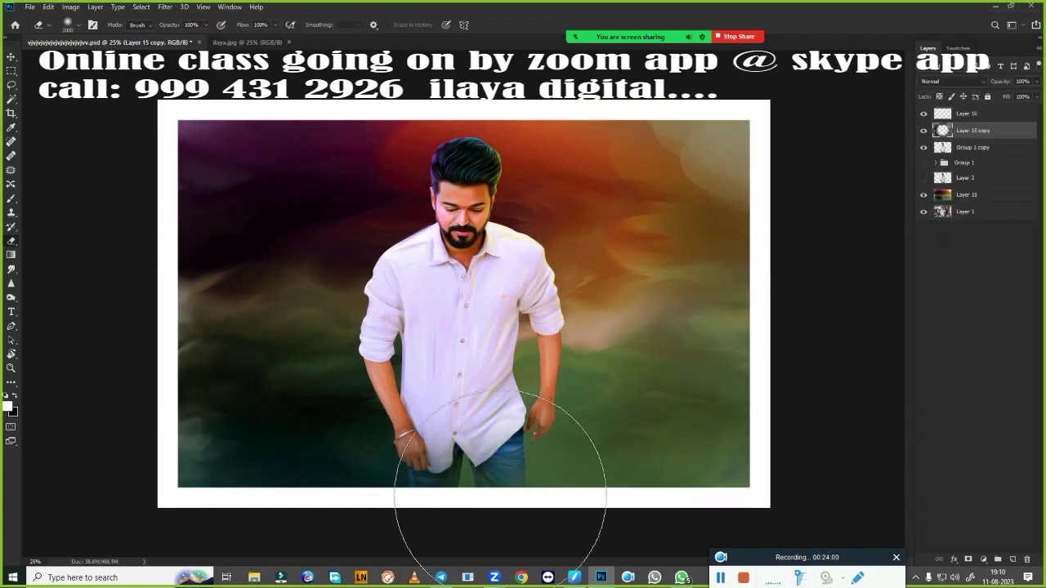
{"action": "key", "text": "bracketleft"}
{"action": "key", "text": "bracketleft"}
{"action": "key", "text": "bracketleft"}
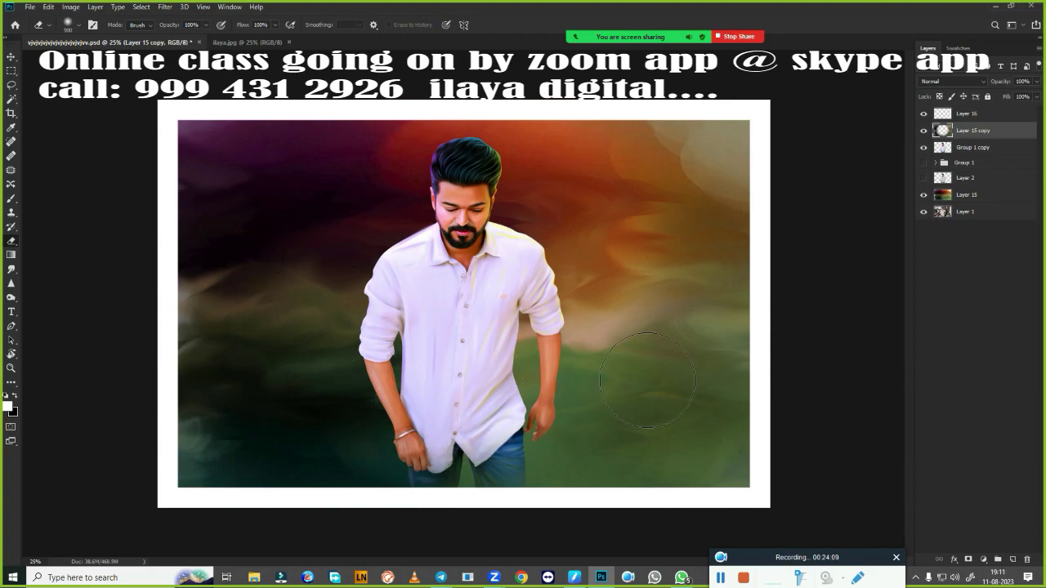
{"action": "key", "text": "ctrl+plus"}
{"action": "left_click", "coordinate": [923, 147]}
{"action": "left_click", "coordinate": [924, 147]}
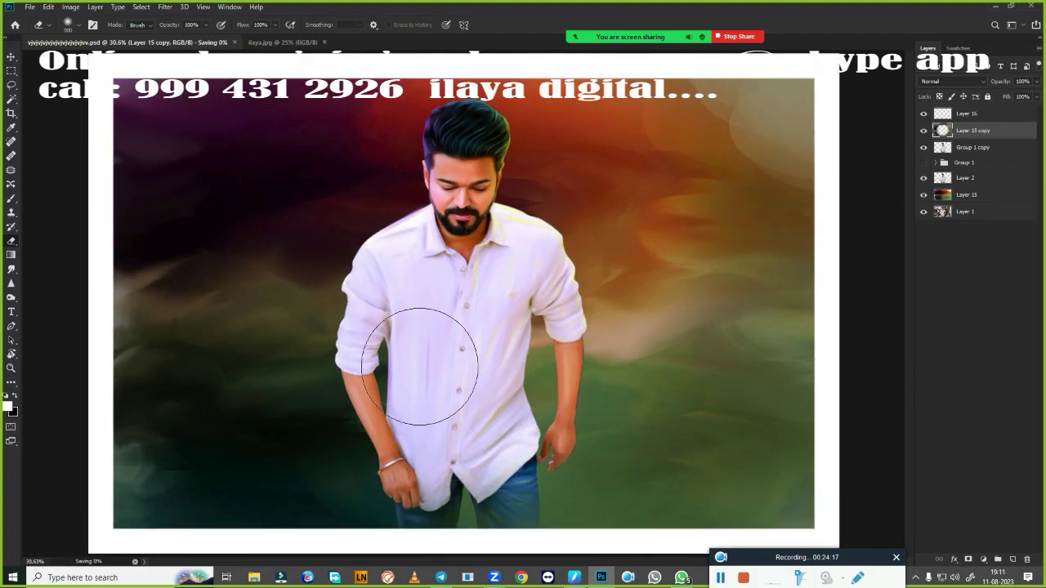